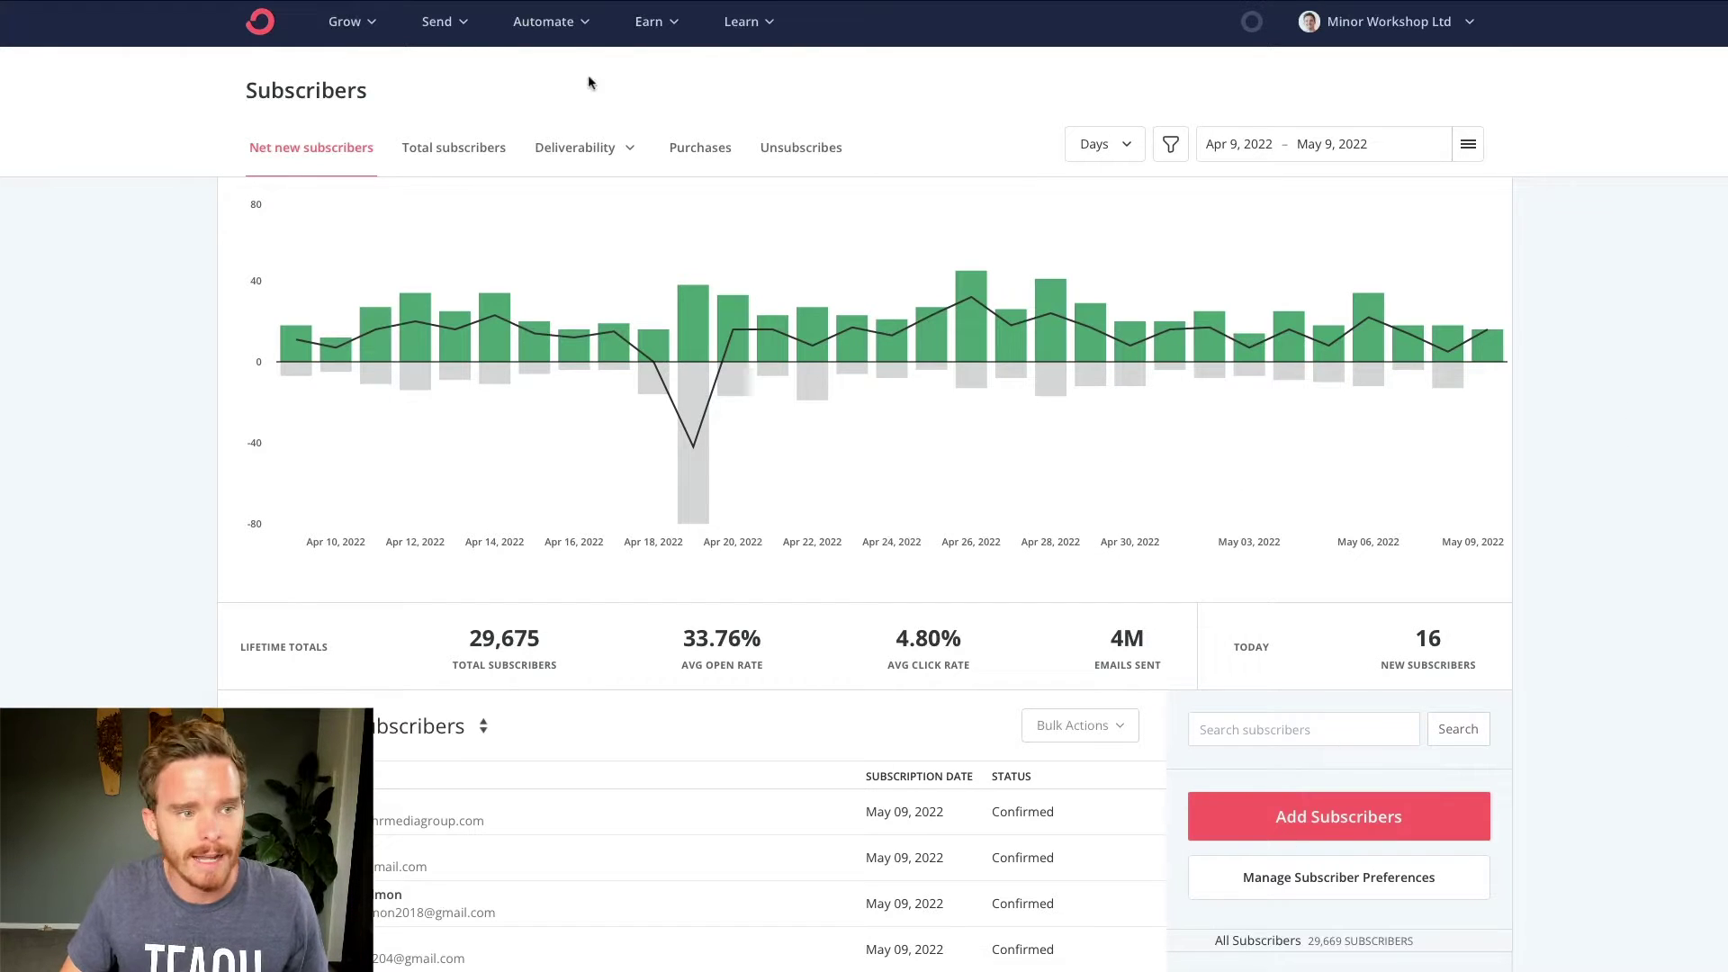
- Open Grow > Subscribers and scroll down to the Tags list with its course tag counts
left_click(347, 22)
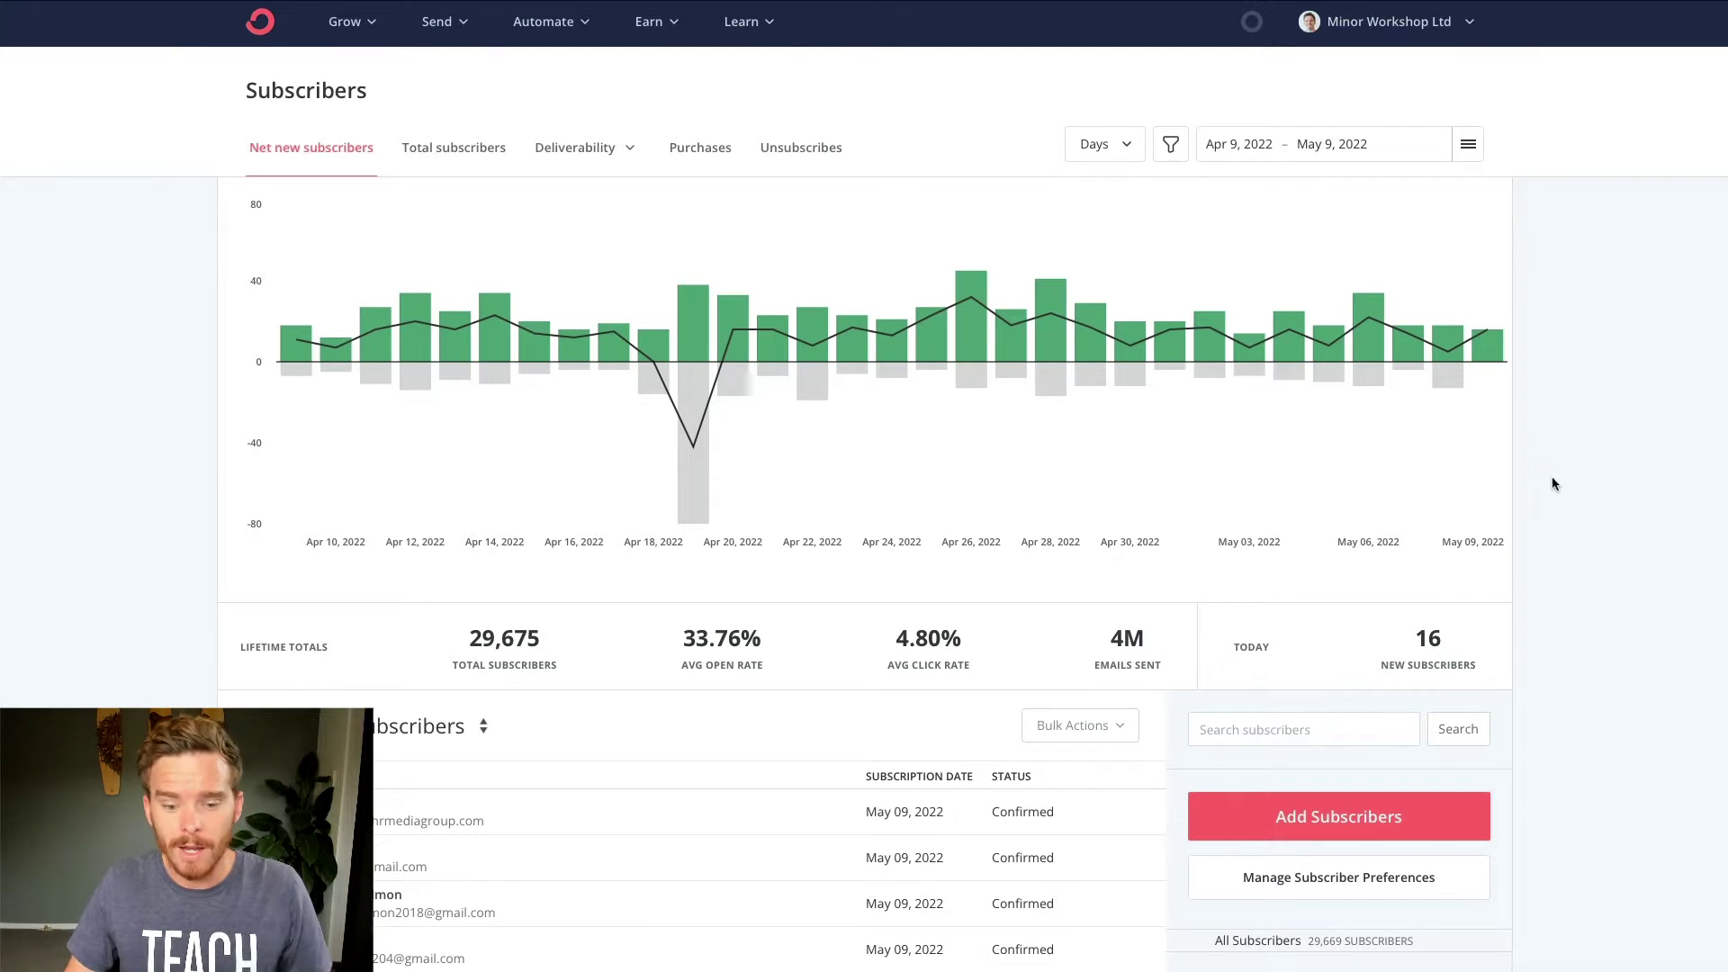
scroll(1571, 537, "down", 10)
scroll(1572, 537, "down", 6)
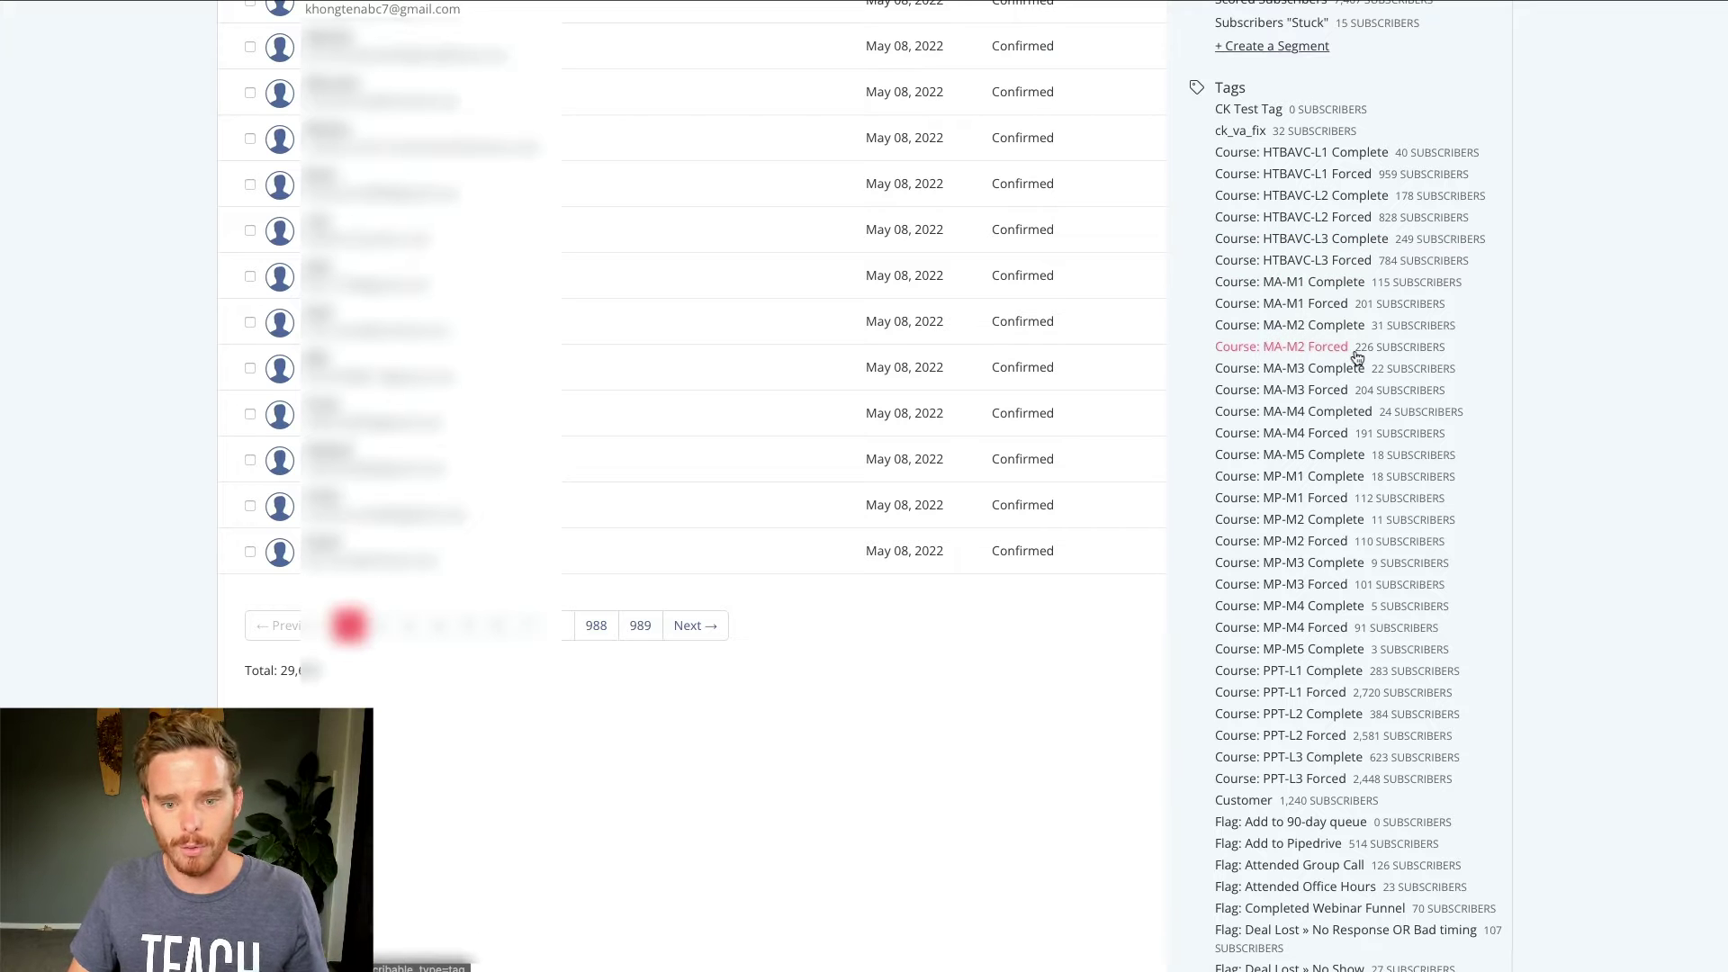
- Scroll the Tags sidebar down to reveal the Newsletter, Pitched and Purchase tags
scroll(1358, 357, "down", 8)
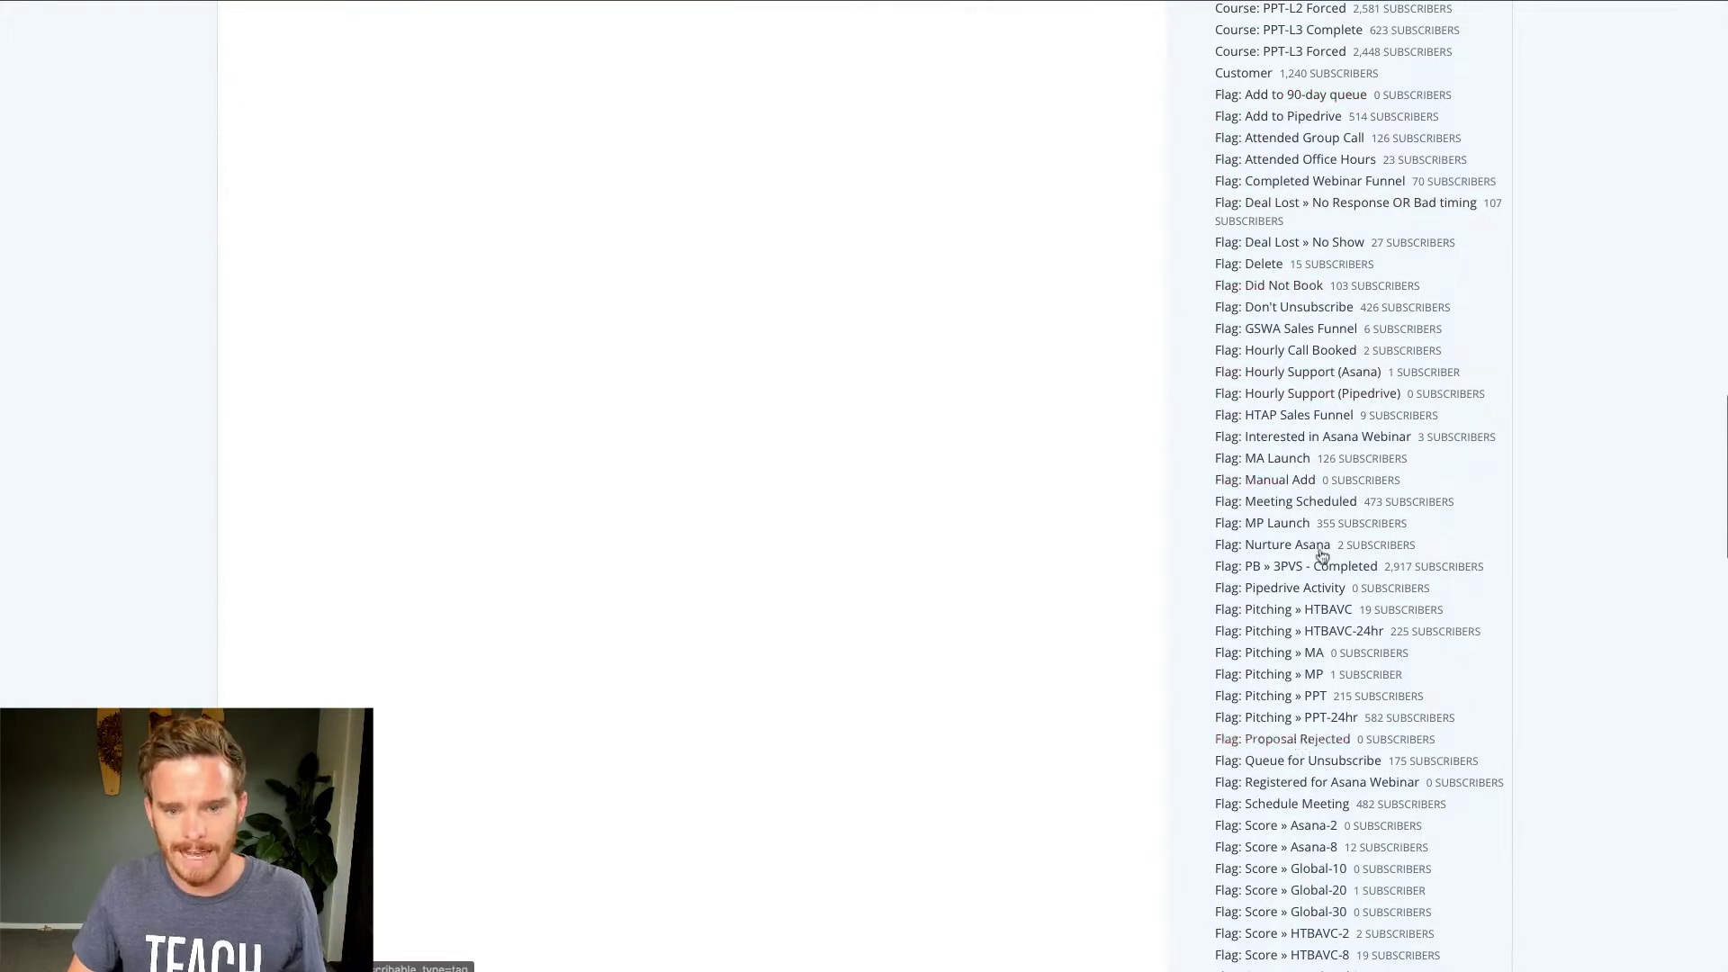
scroll(1332, 502, "down", 1)
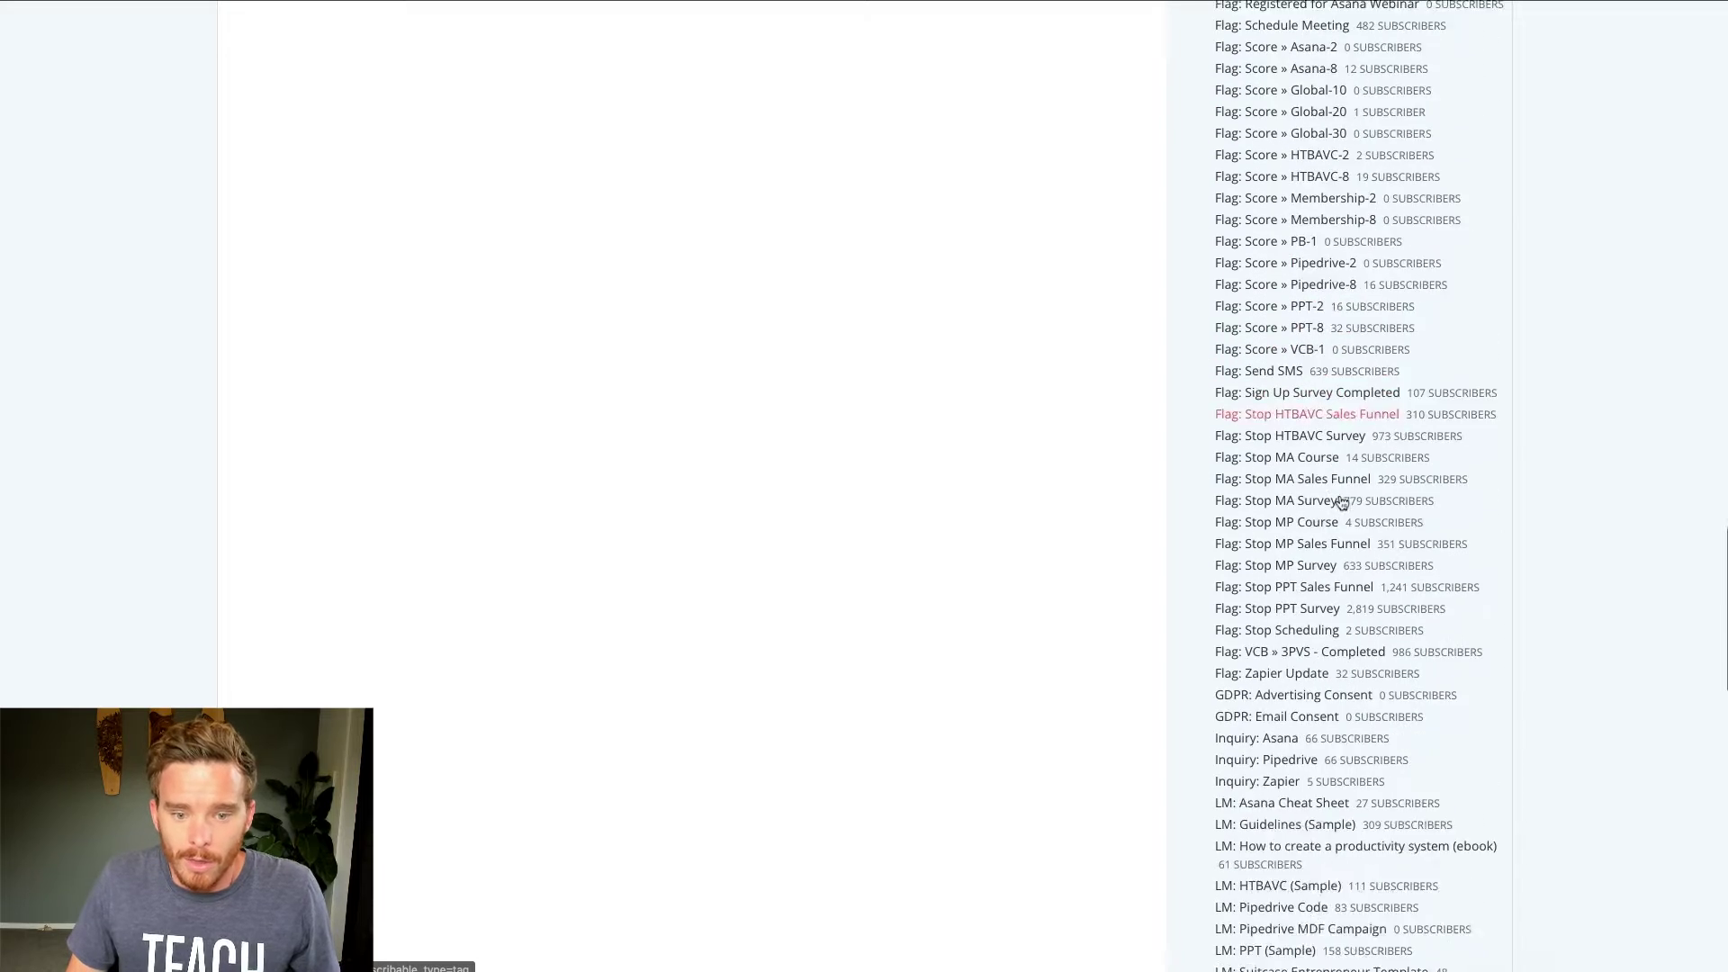
scroll(1333, 505, "down", 3)
scroll(1305, 473, "up", 1)
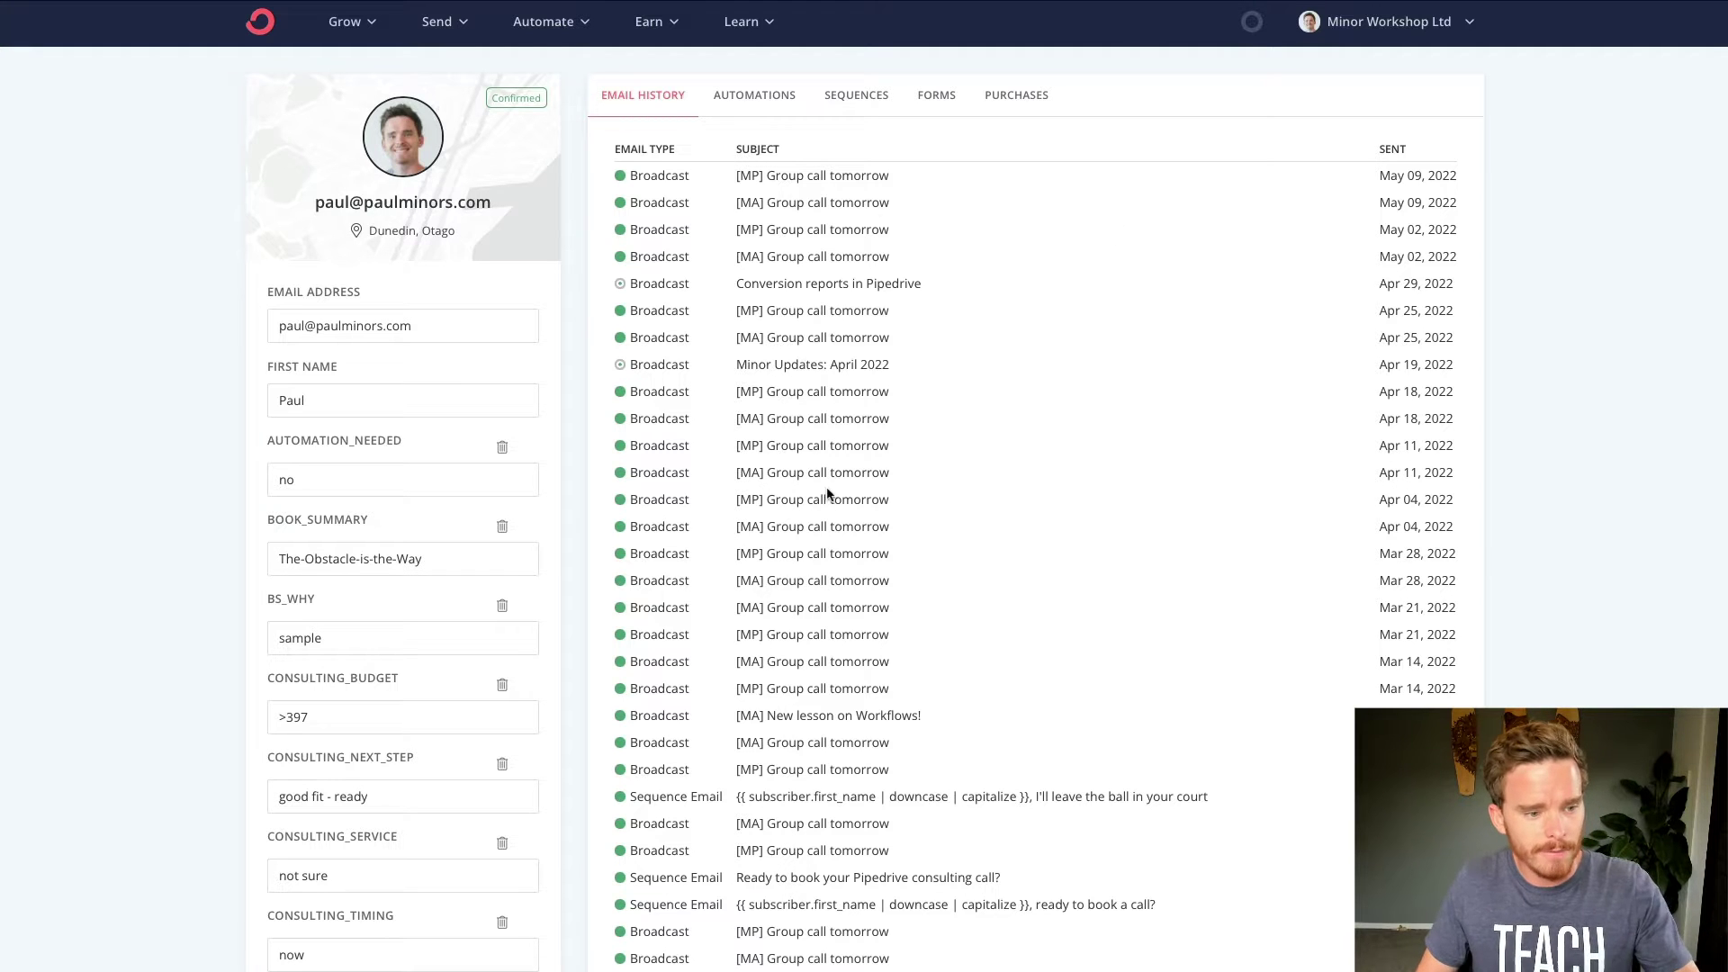
scroll(532, 514, "down", 5)
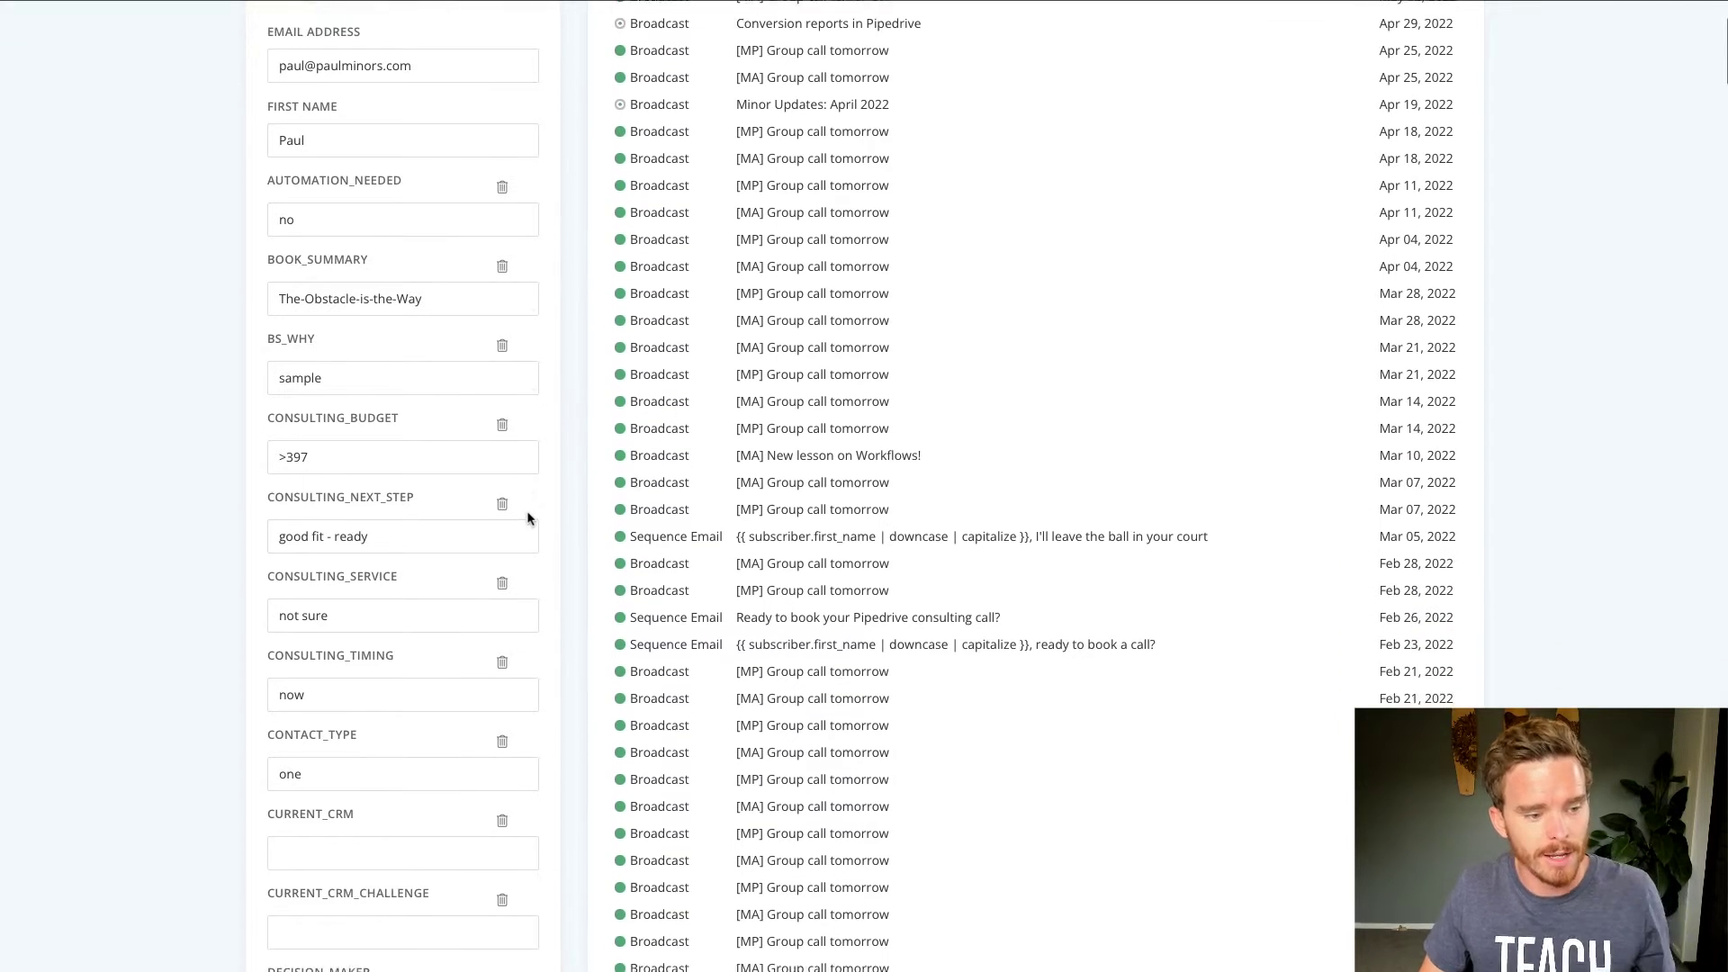
scroll(504, 504, "up", 3)
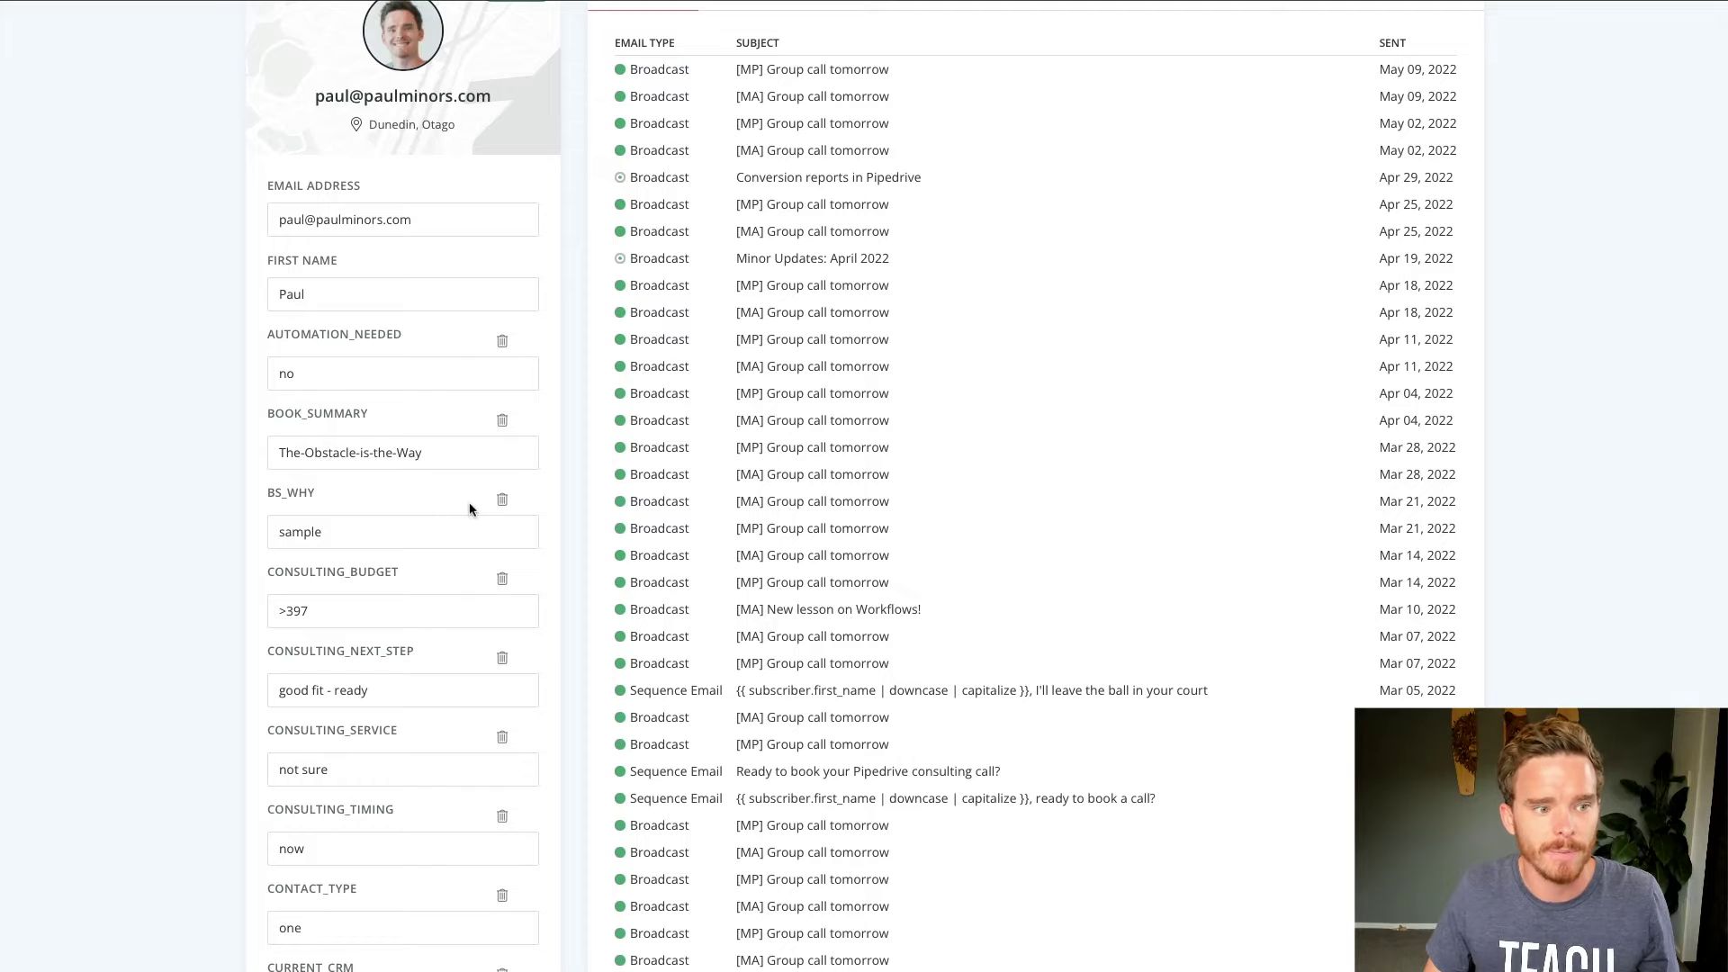
scroll(461, 504, "up", 1)
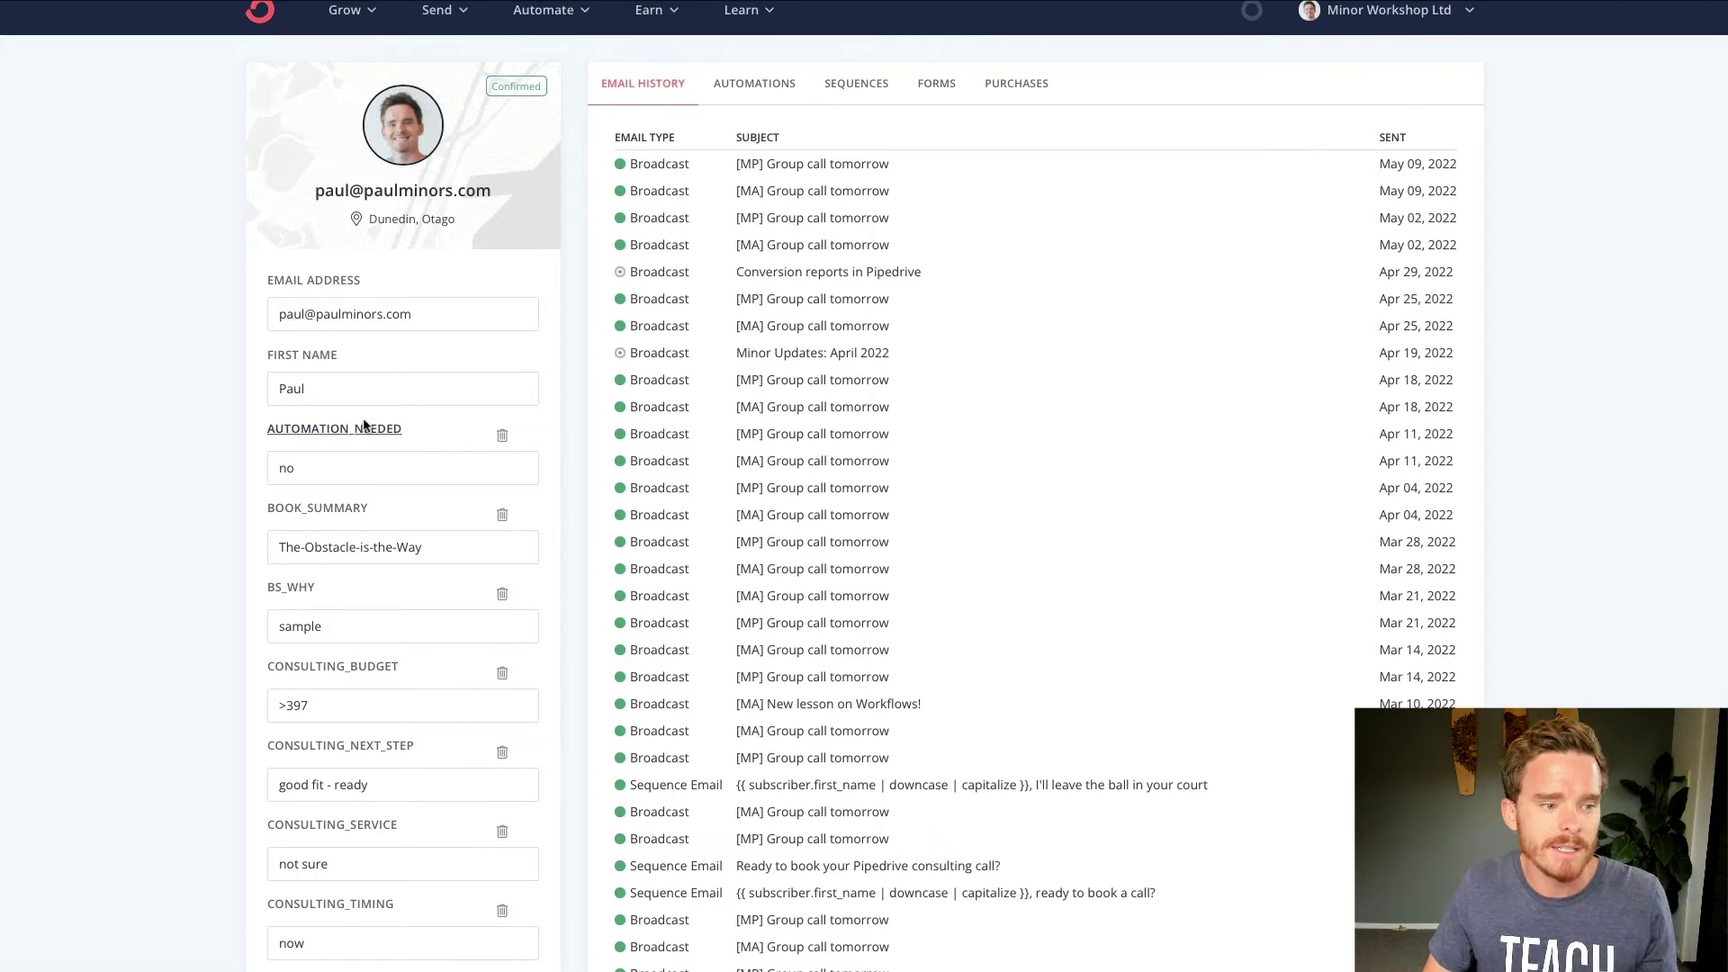
double_click(333, 393)
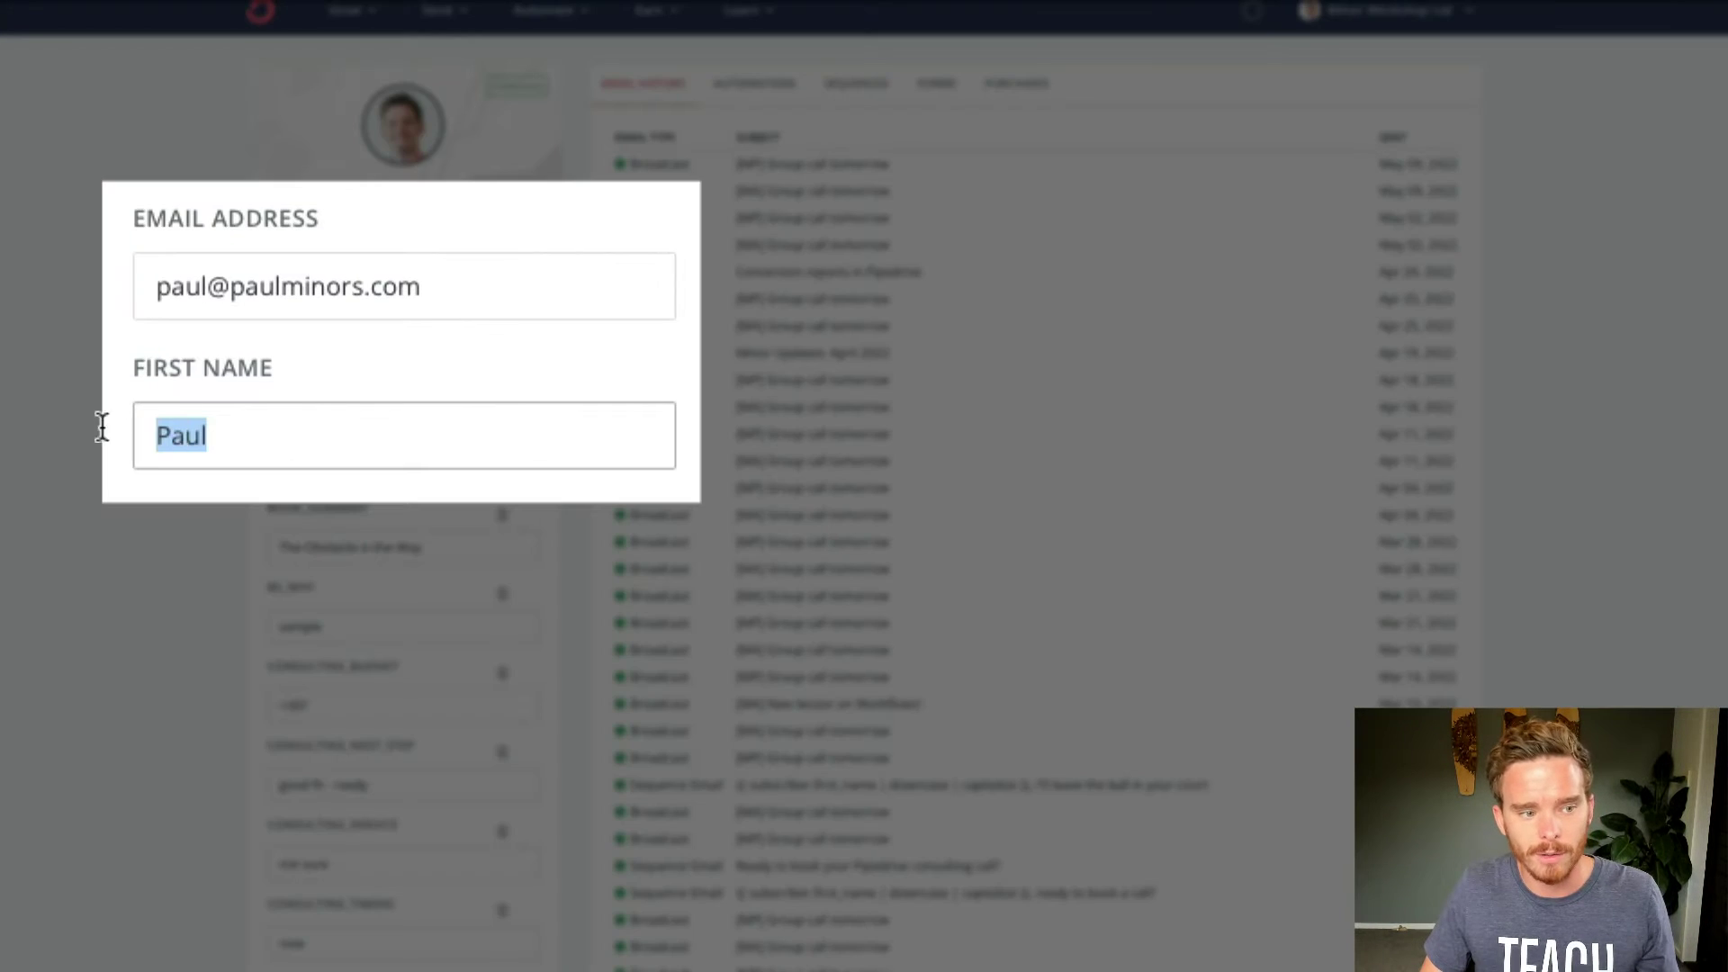
left_click_drag(470, 293, 154, 301)
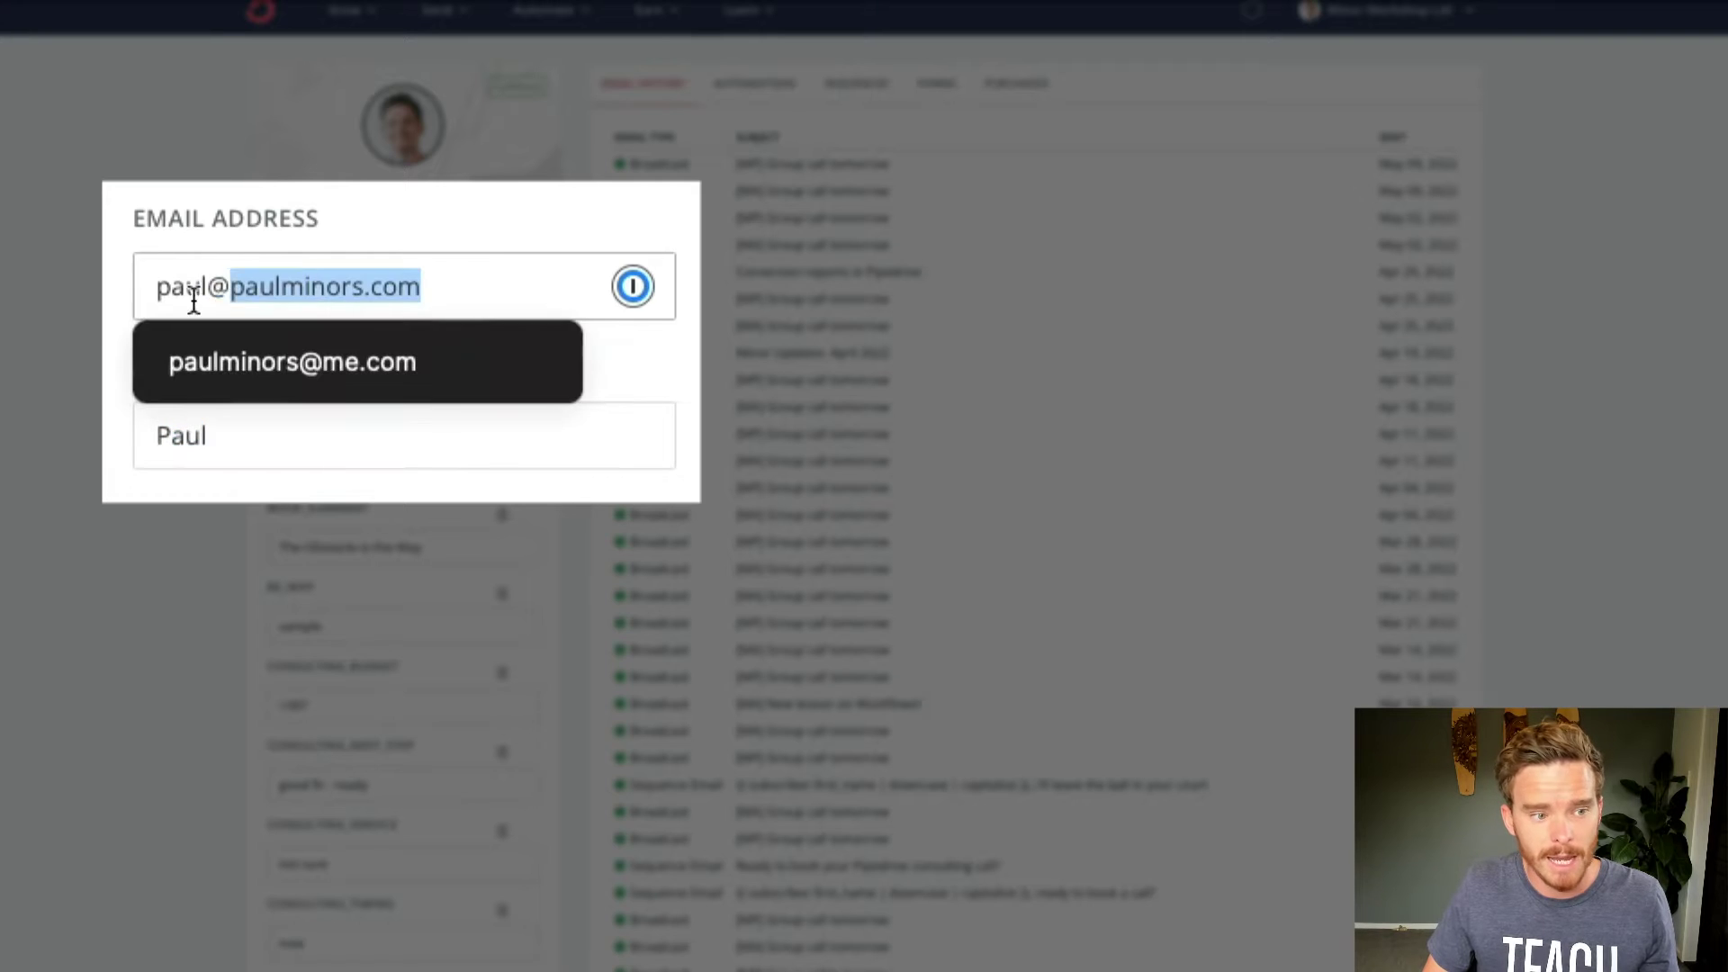
left_click(229, 408)
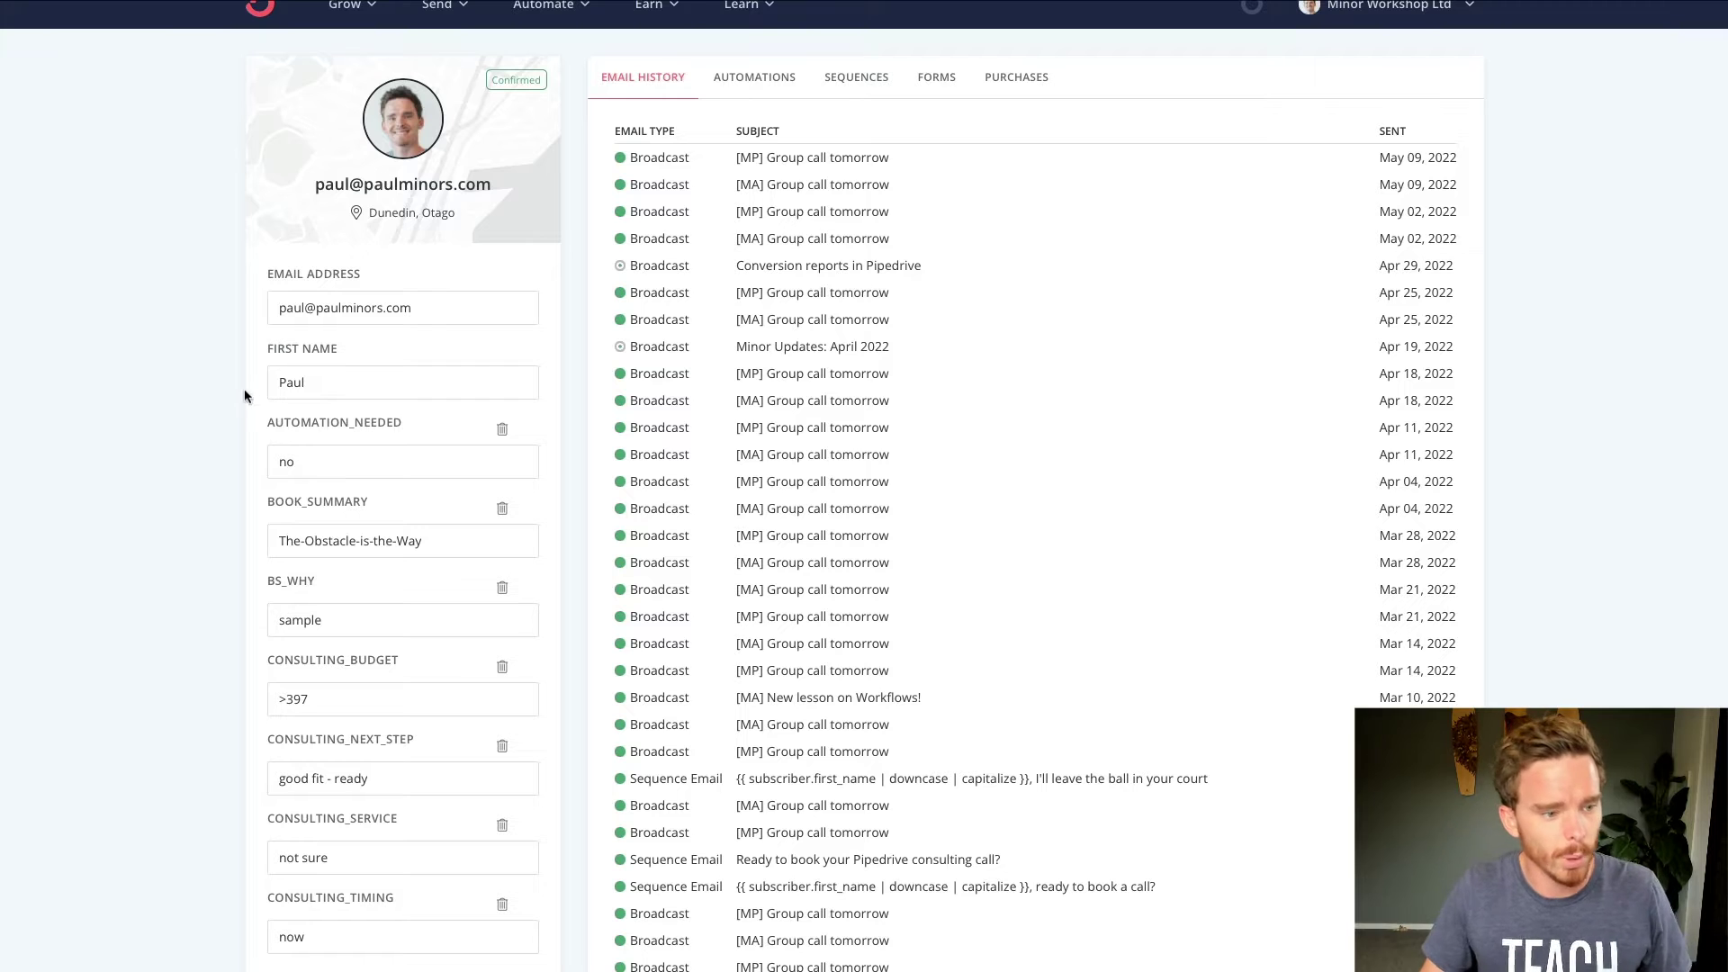
scroll(256, 409, "down", 2)
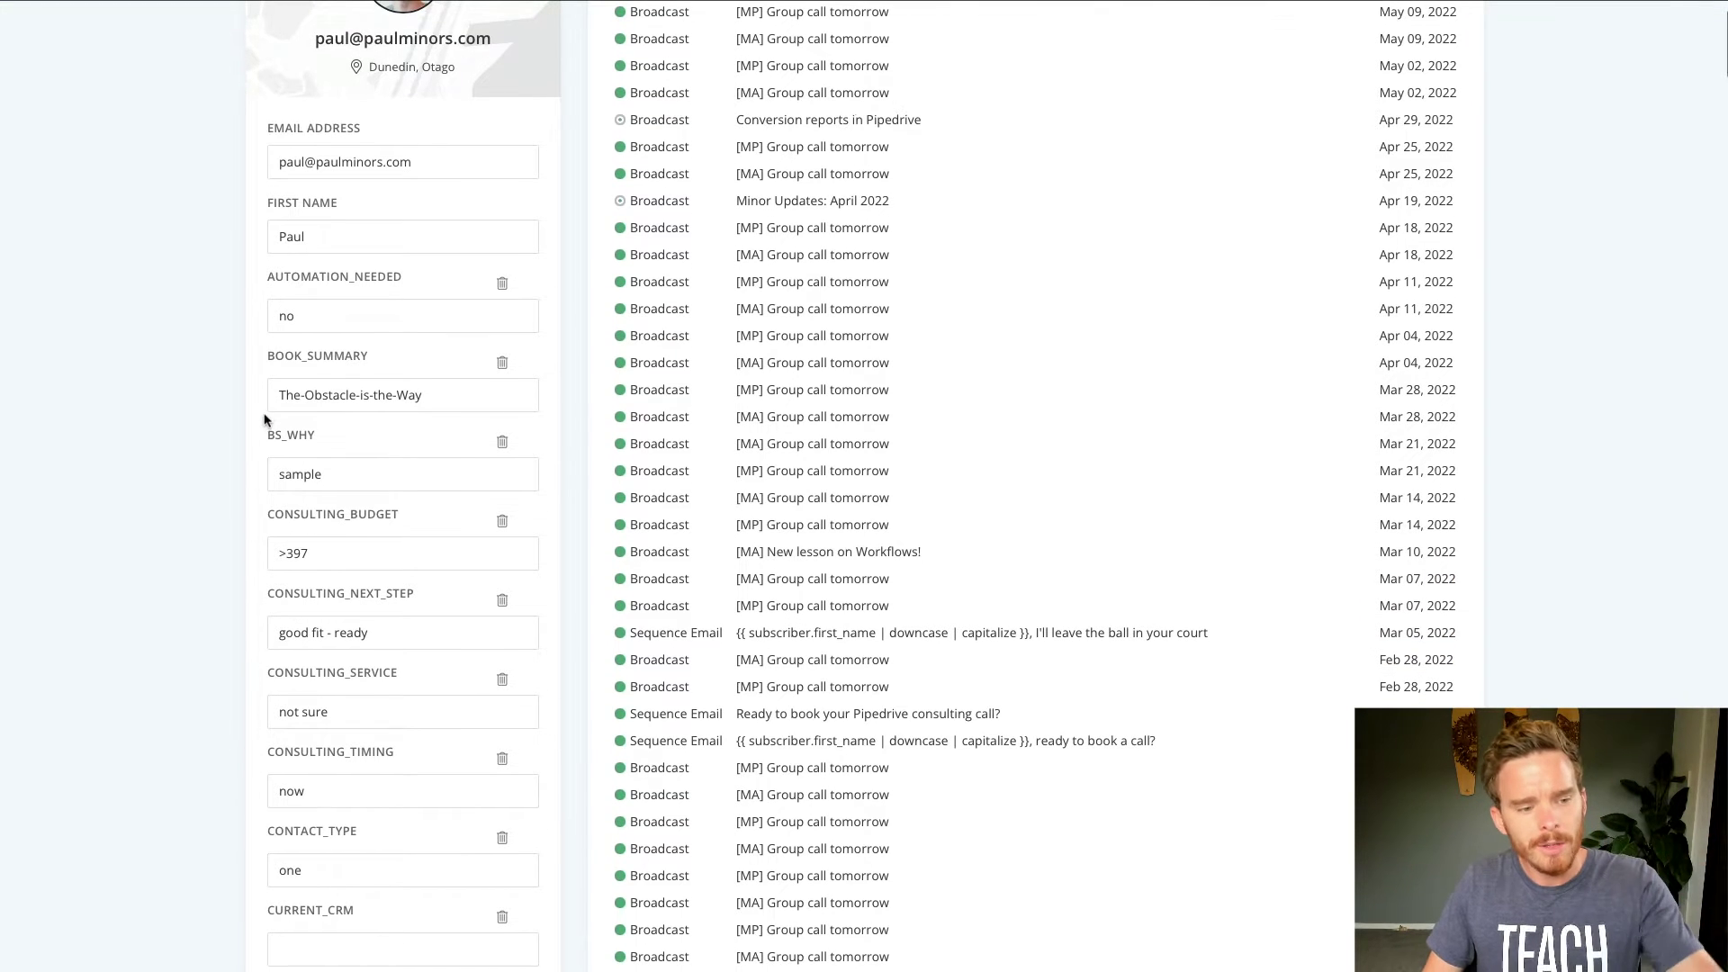
scroll(267, 420, "down", 1)
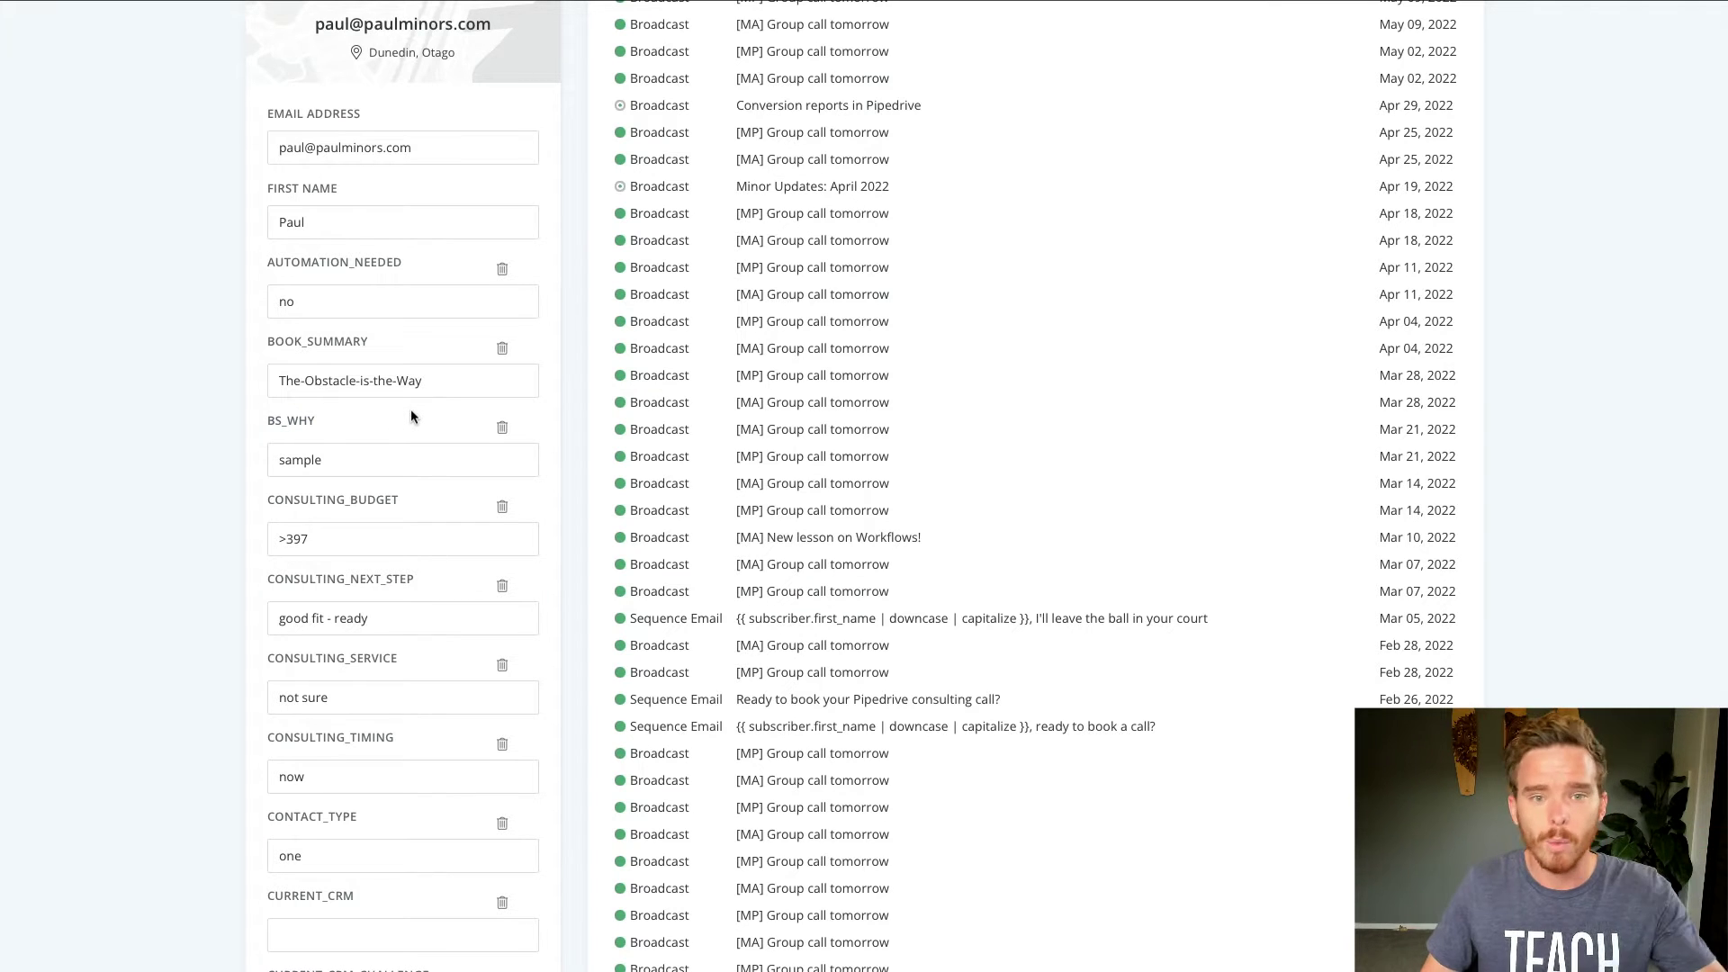
left_click_drag(428, 388, 261, 379)
left_click(256, 385)
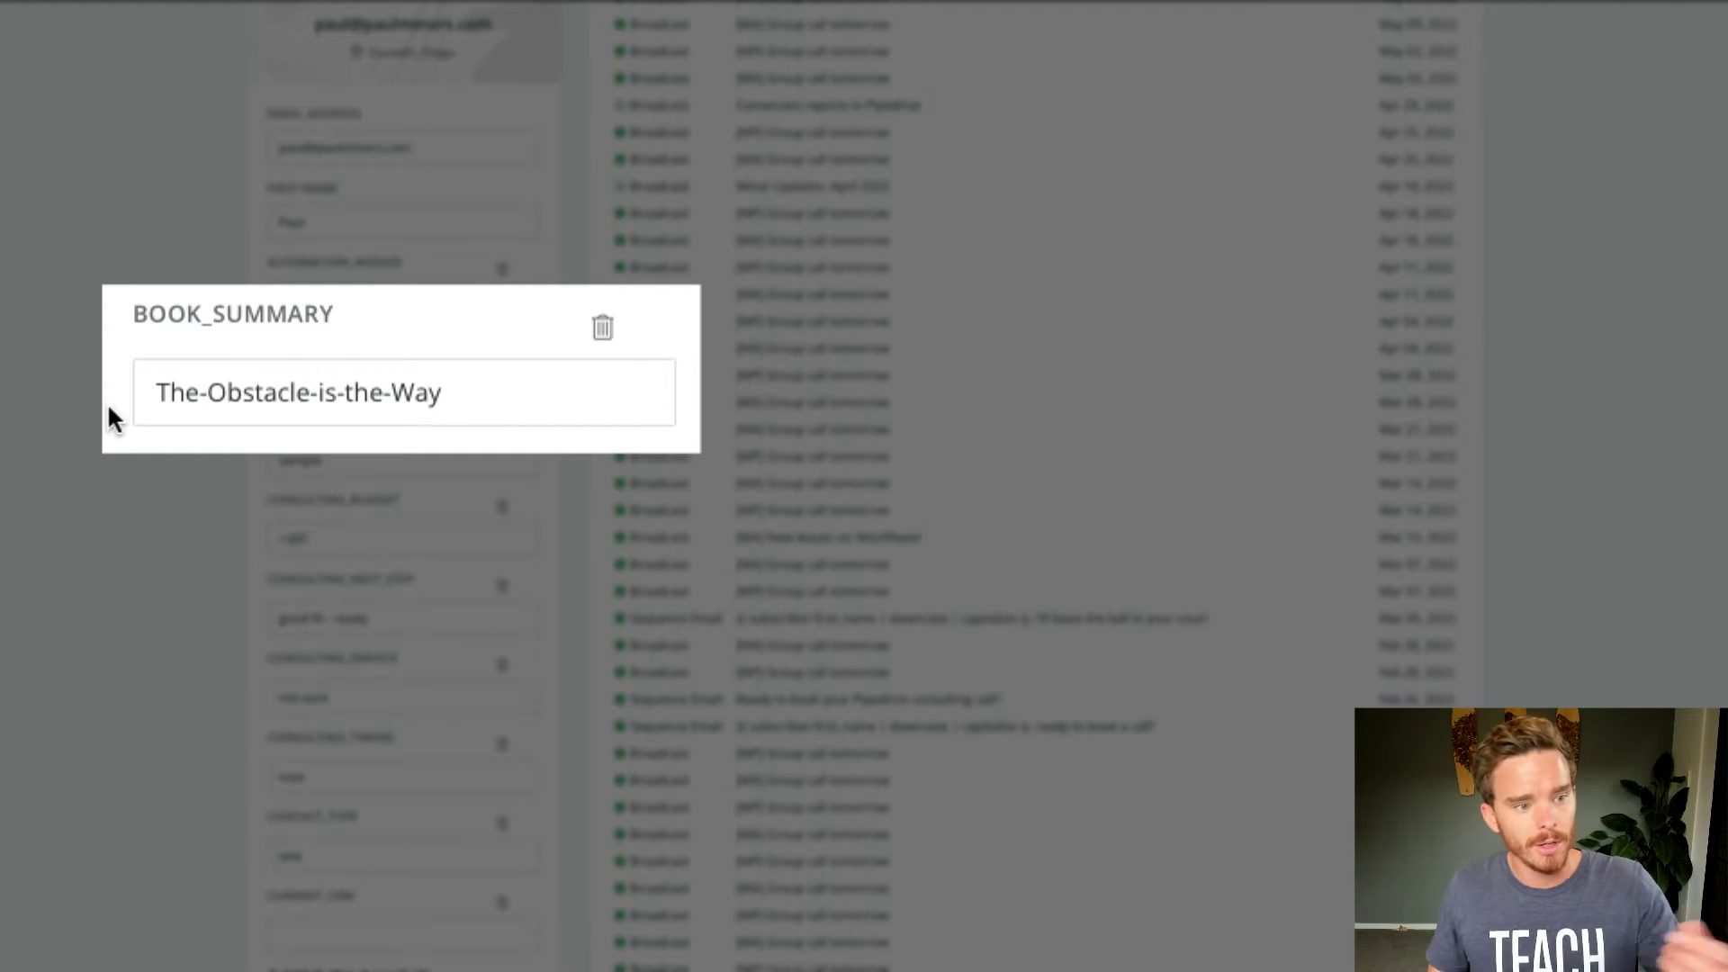
- Select the BOOK_SUMMARY value and scroll through the subscriber's MA_ custom fields
left_click_drag(475, 390, 144, 399)
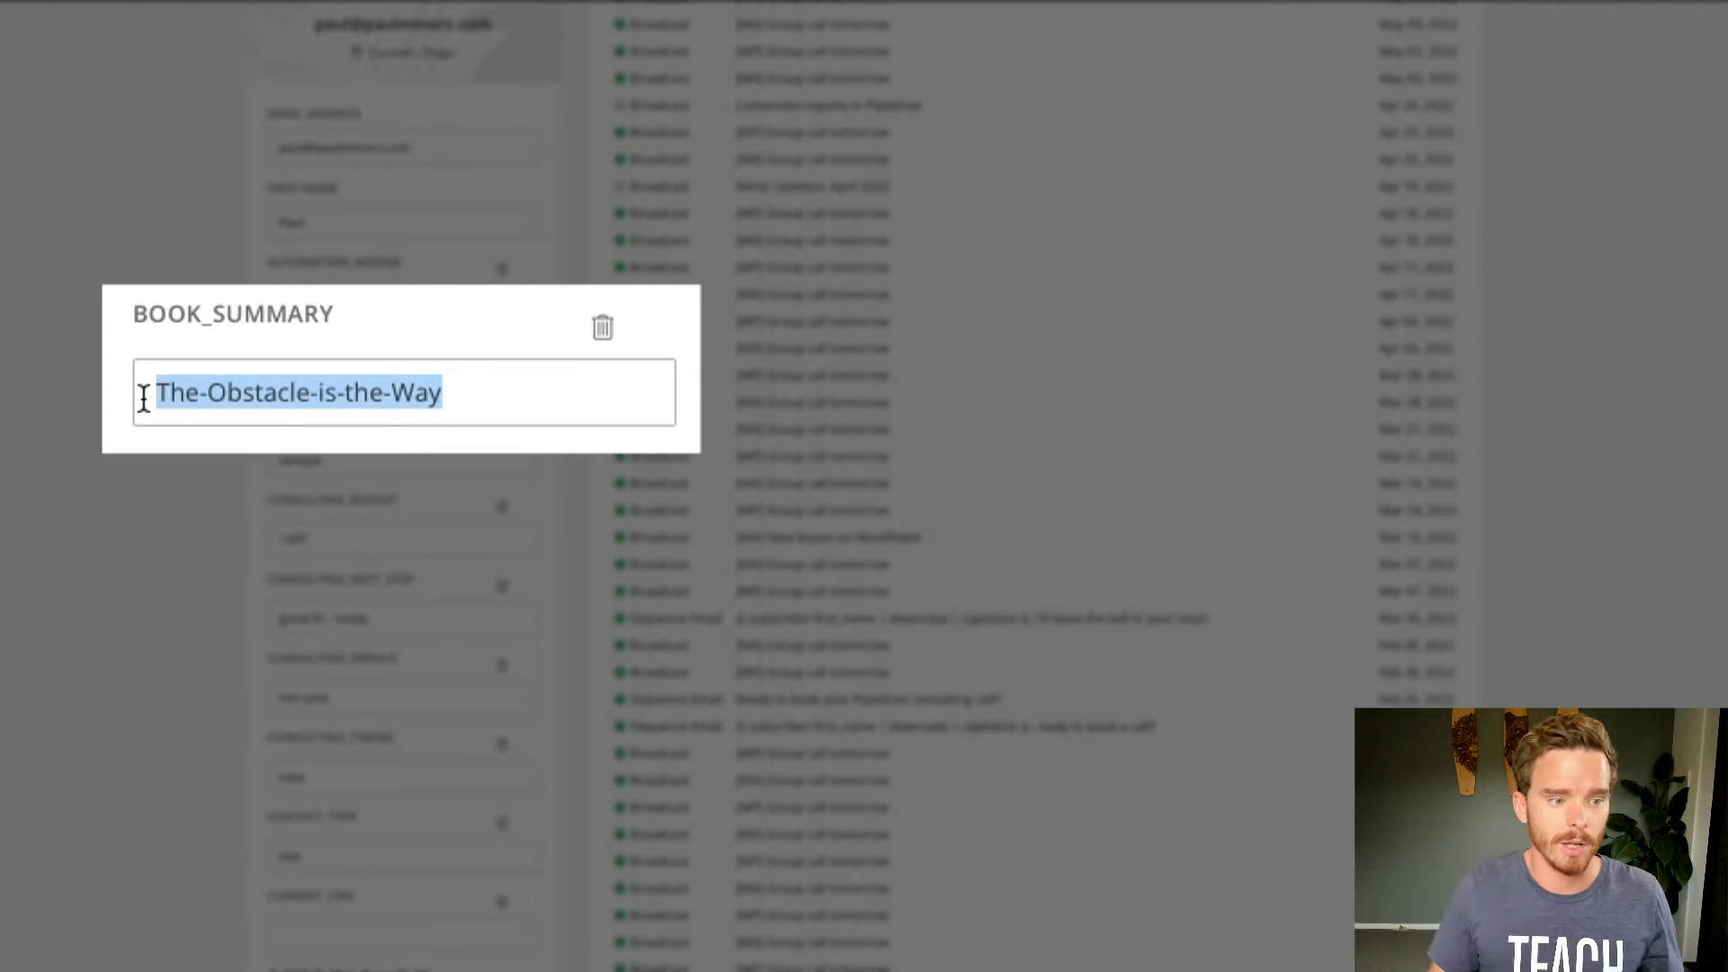
scroll(473, 208, "down", 10)
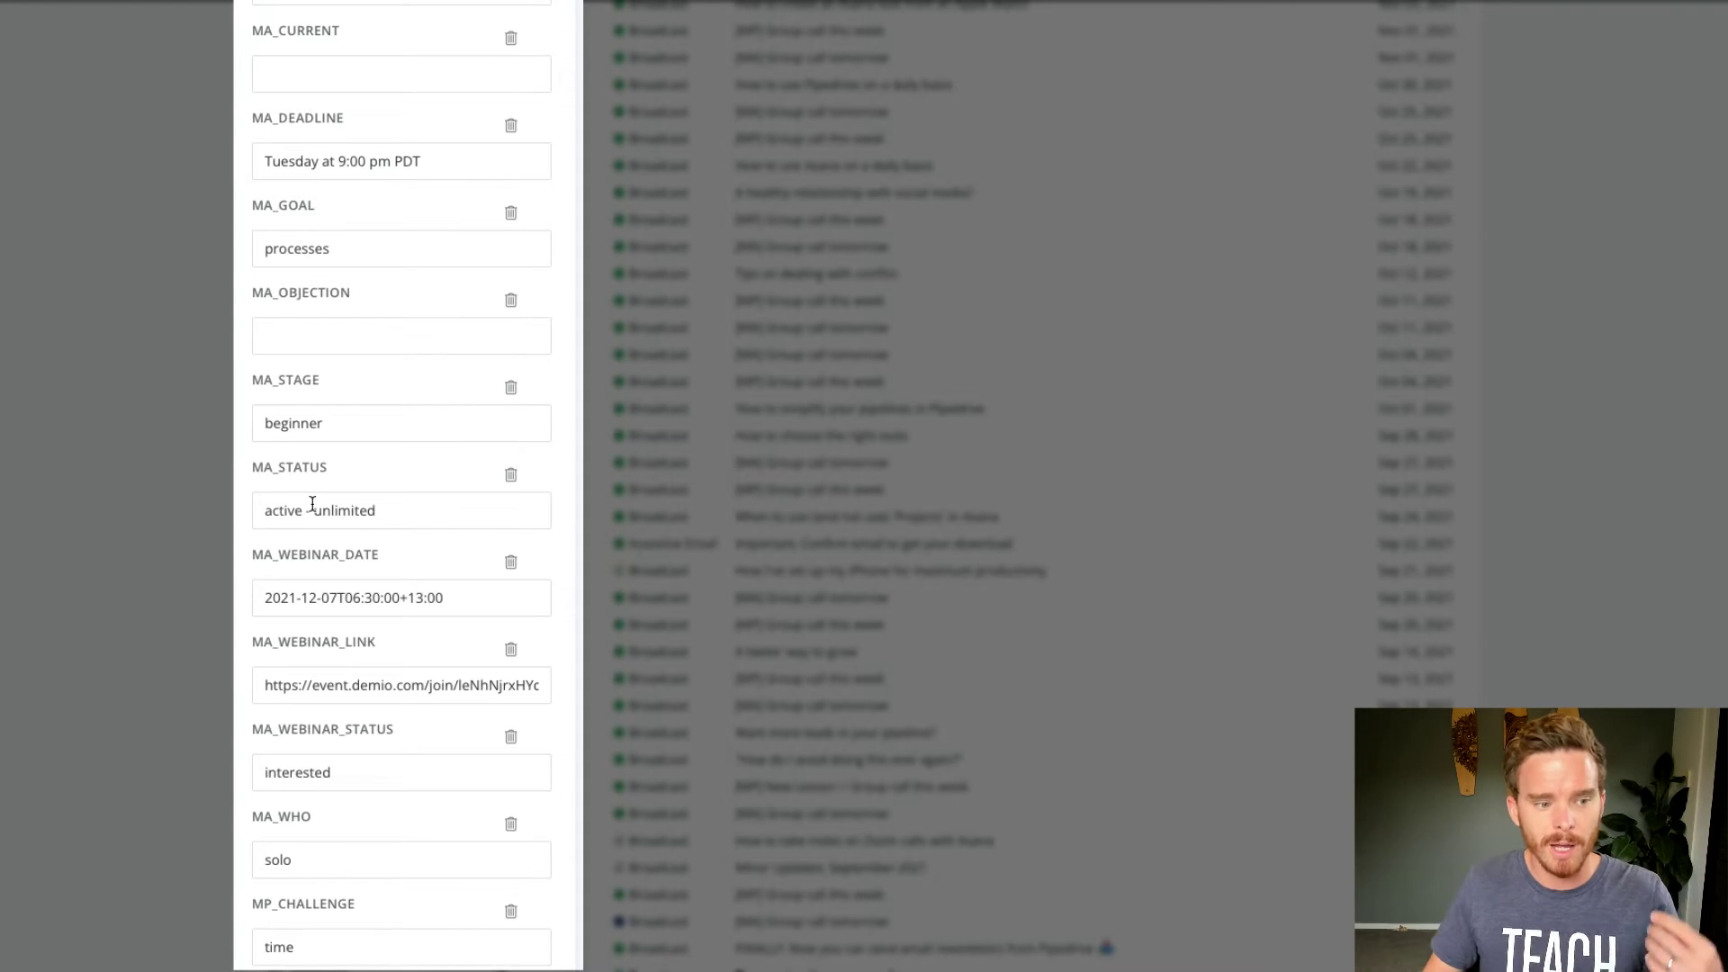
scroll(342, 503, "up", 2)
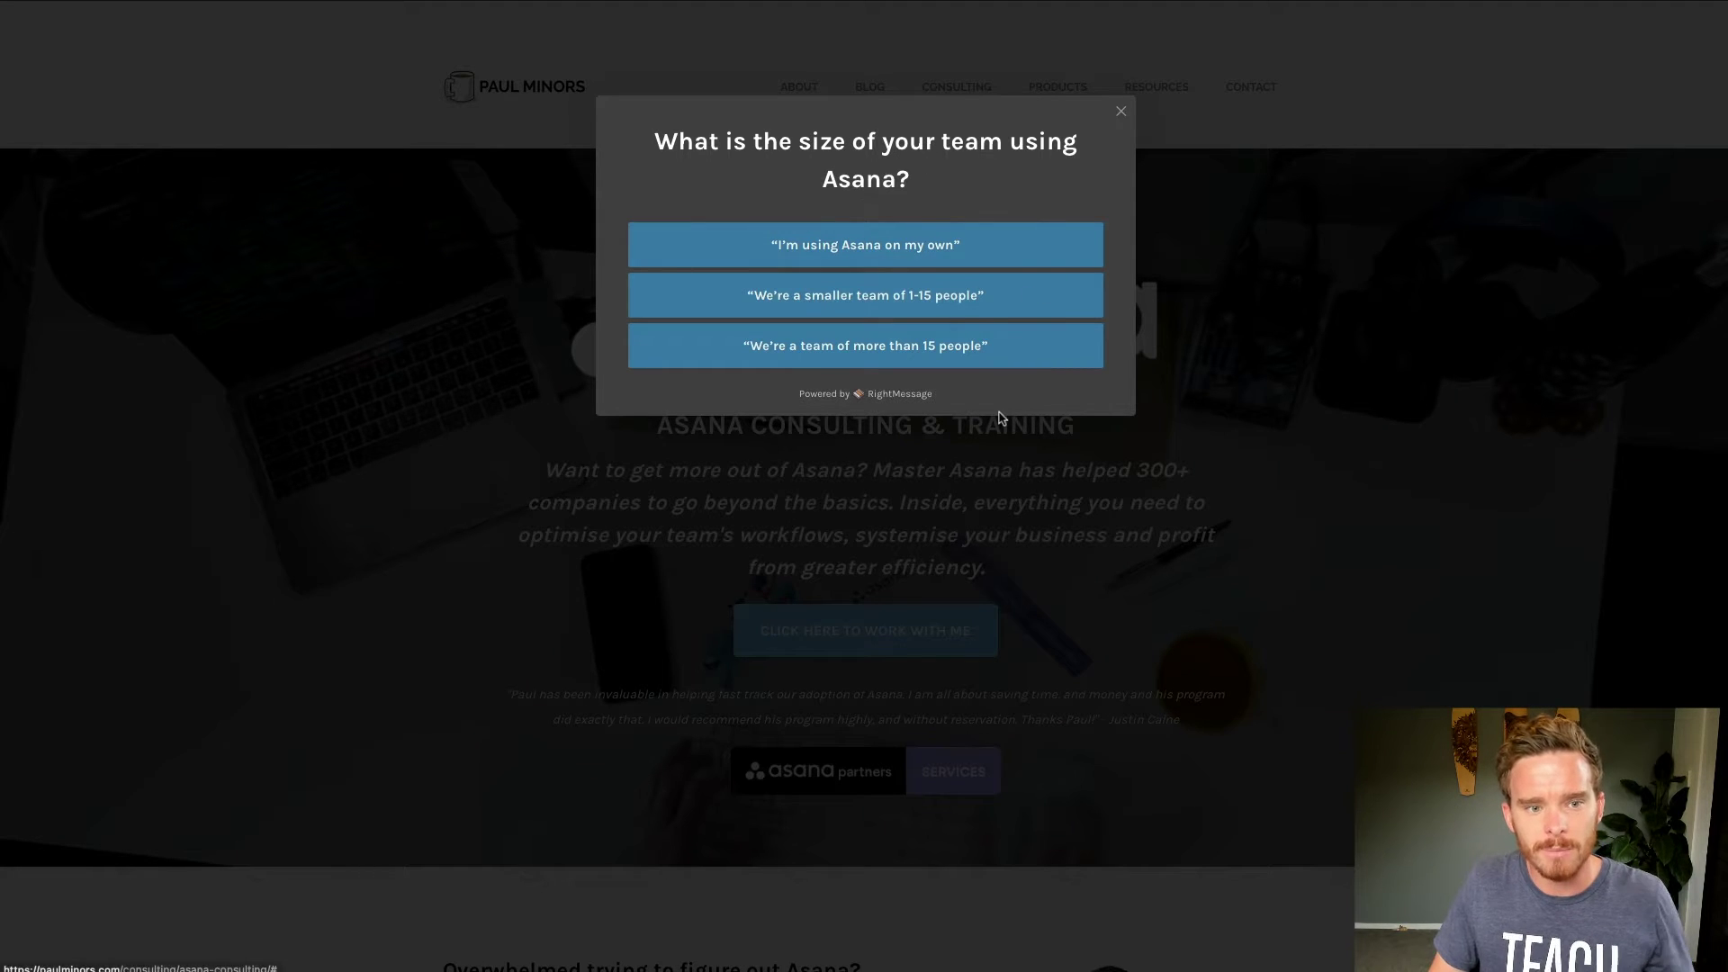
- Answer the Asana survey: solo user, brand new, lacking time, central source of truth, $400-2,500 budget
left_click(910, 262)
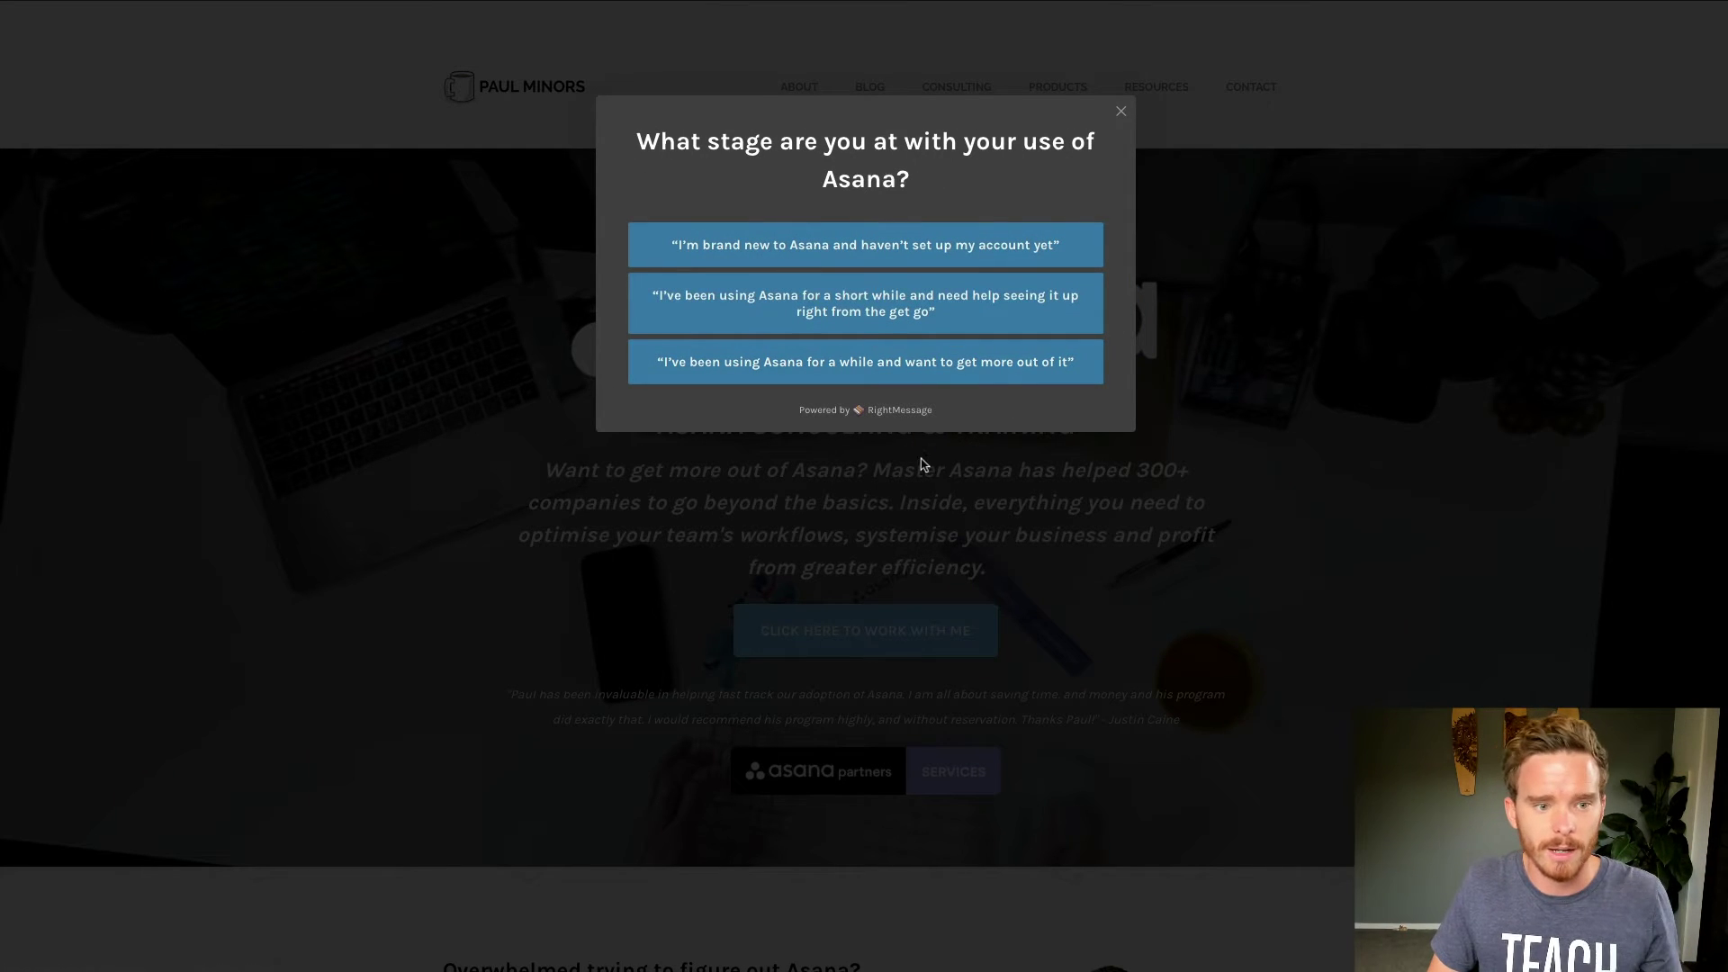
left_click(893, 248)
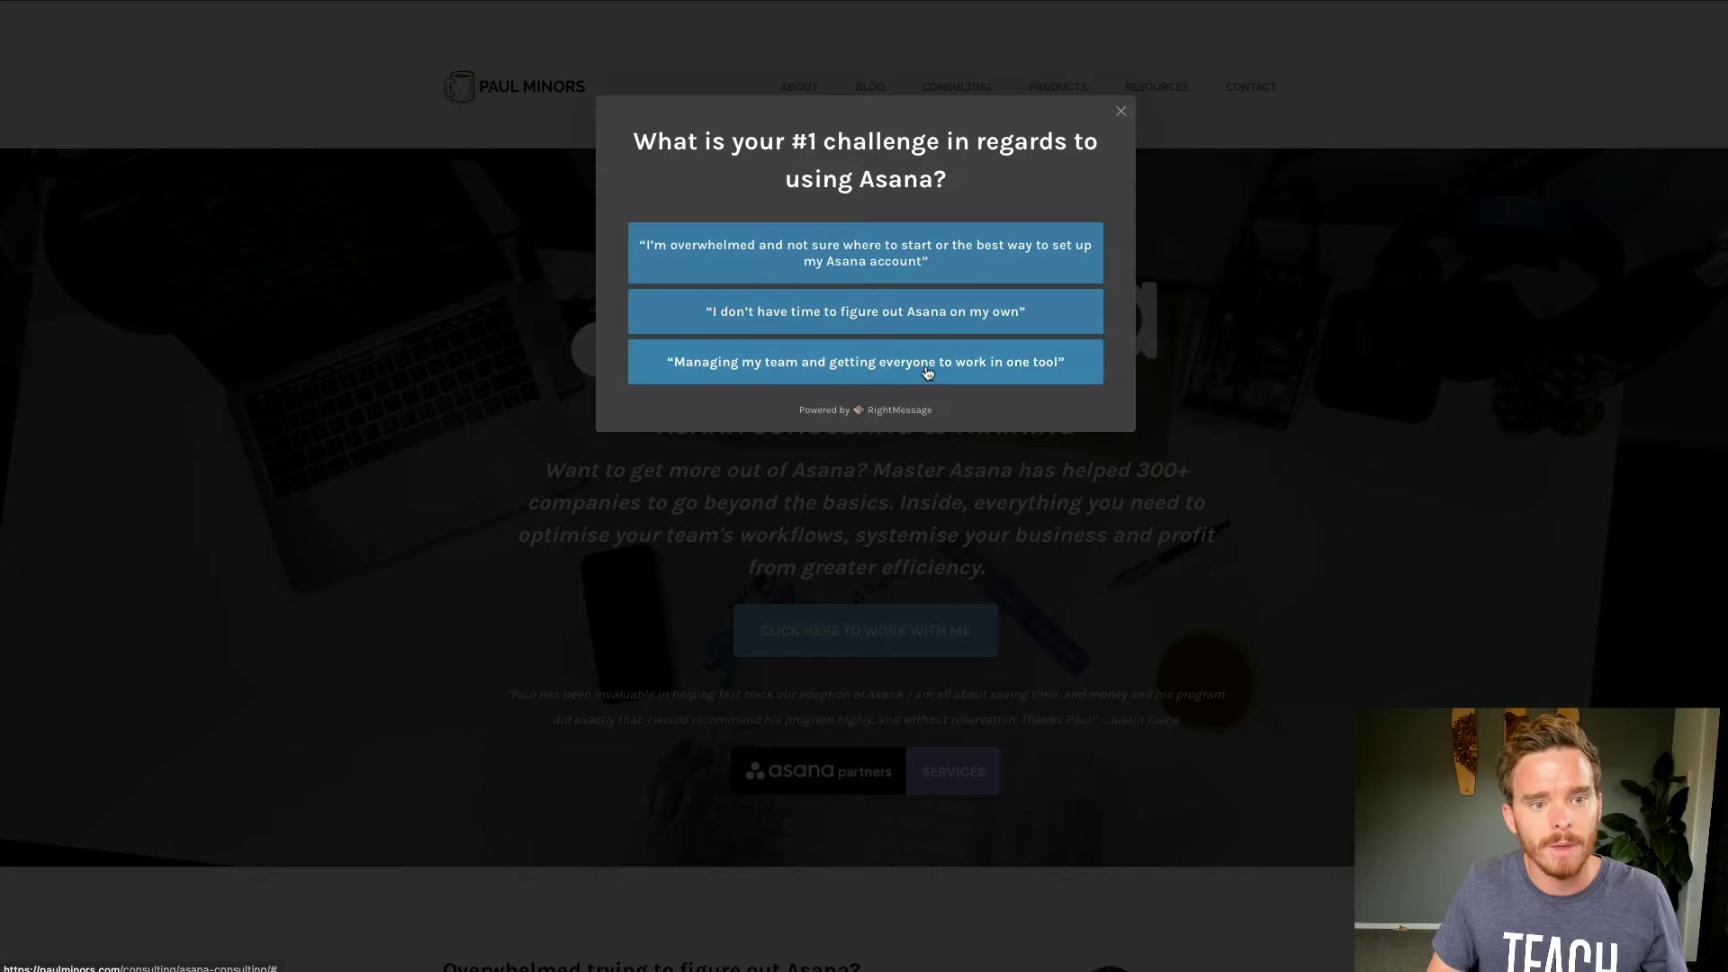
left_click(896, 308)
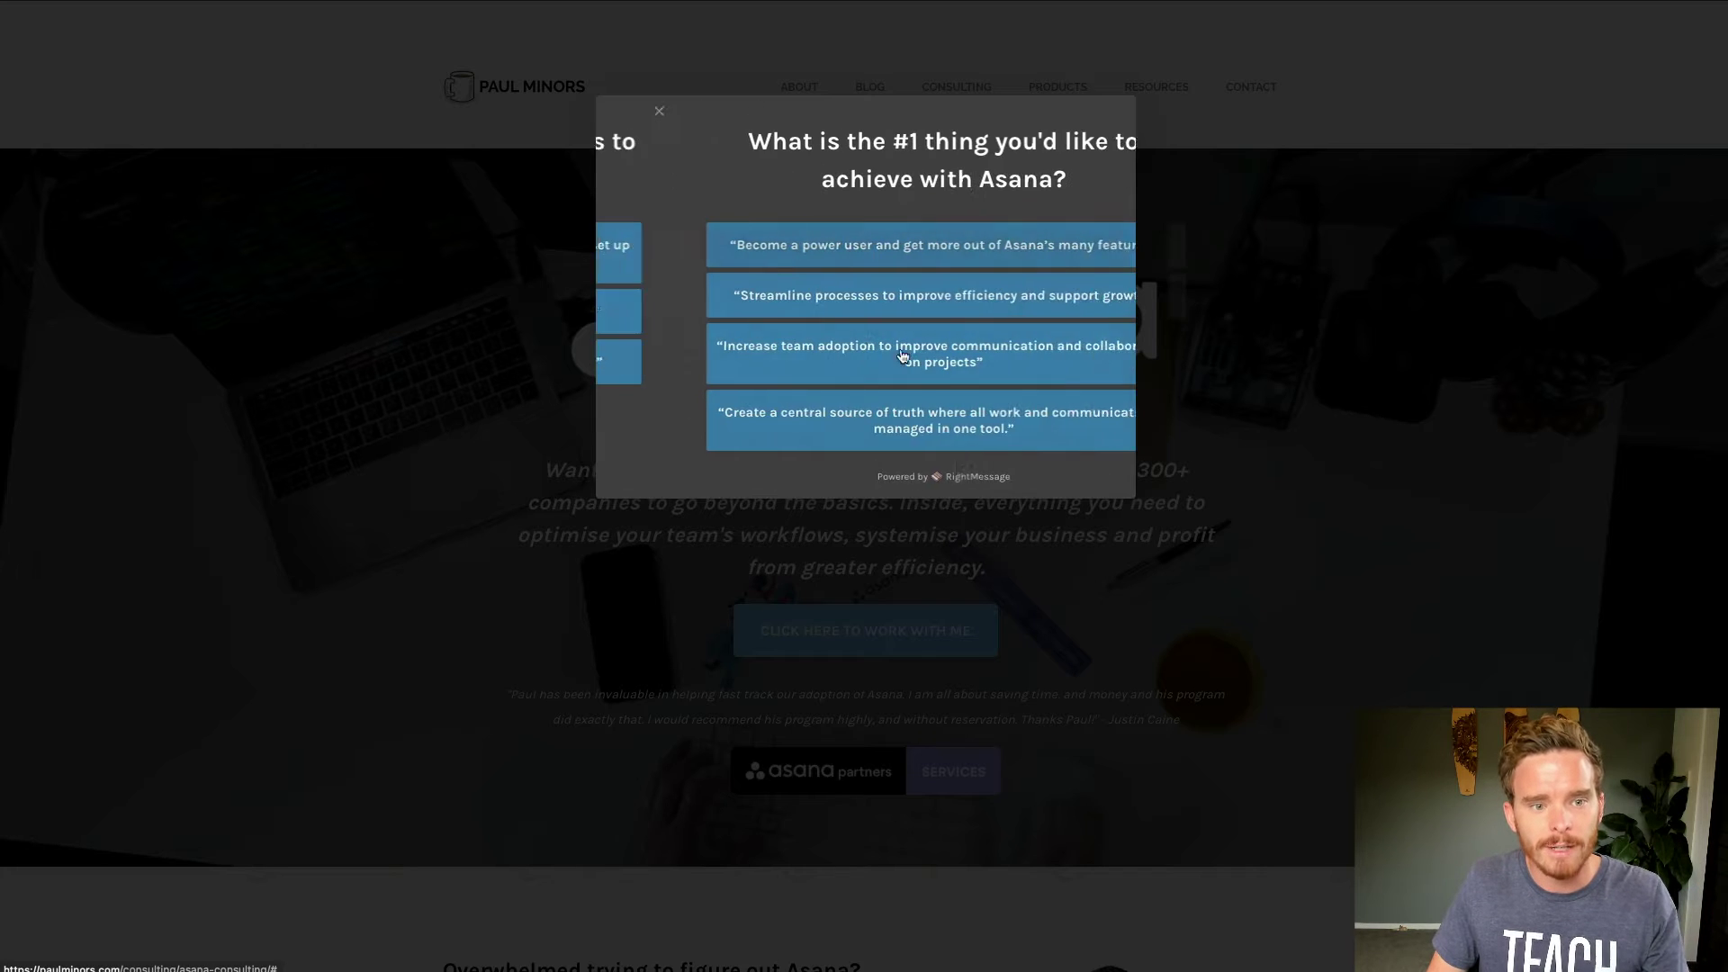
left_click(942, 409)
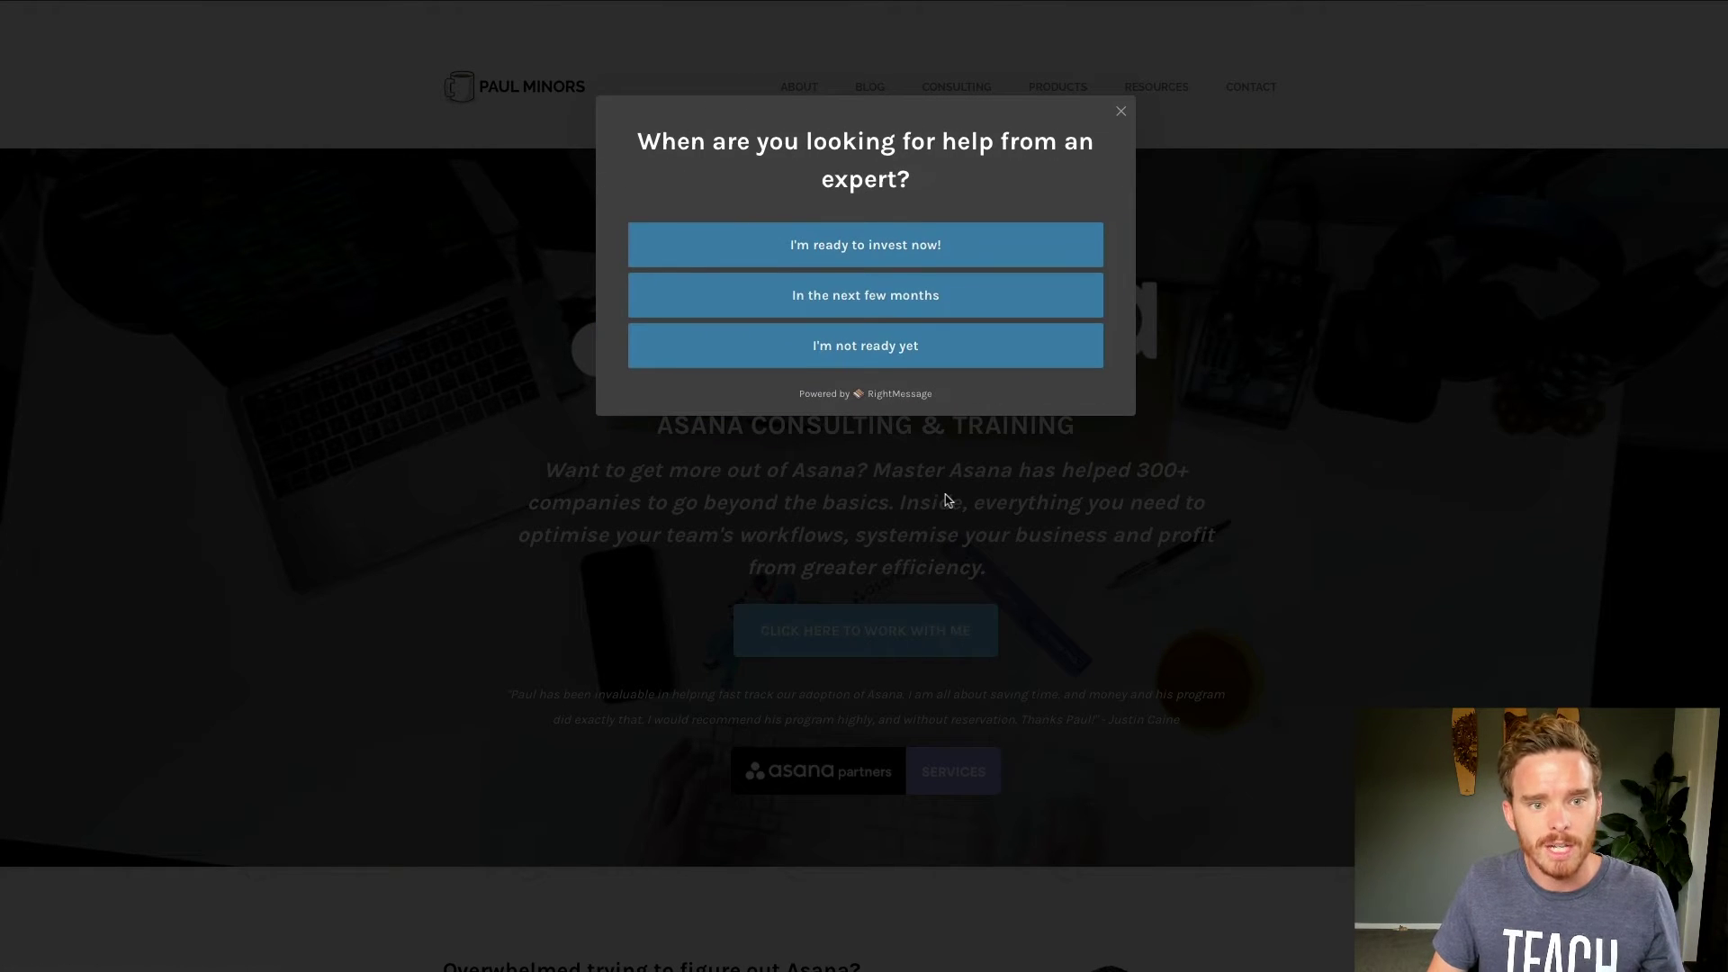
left_click(922, 262)
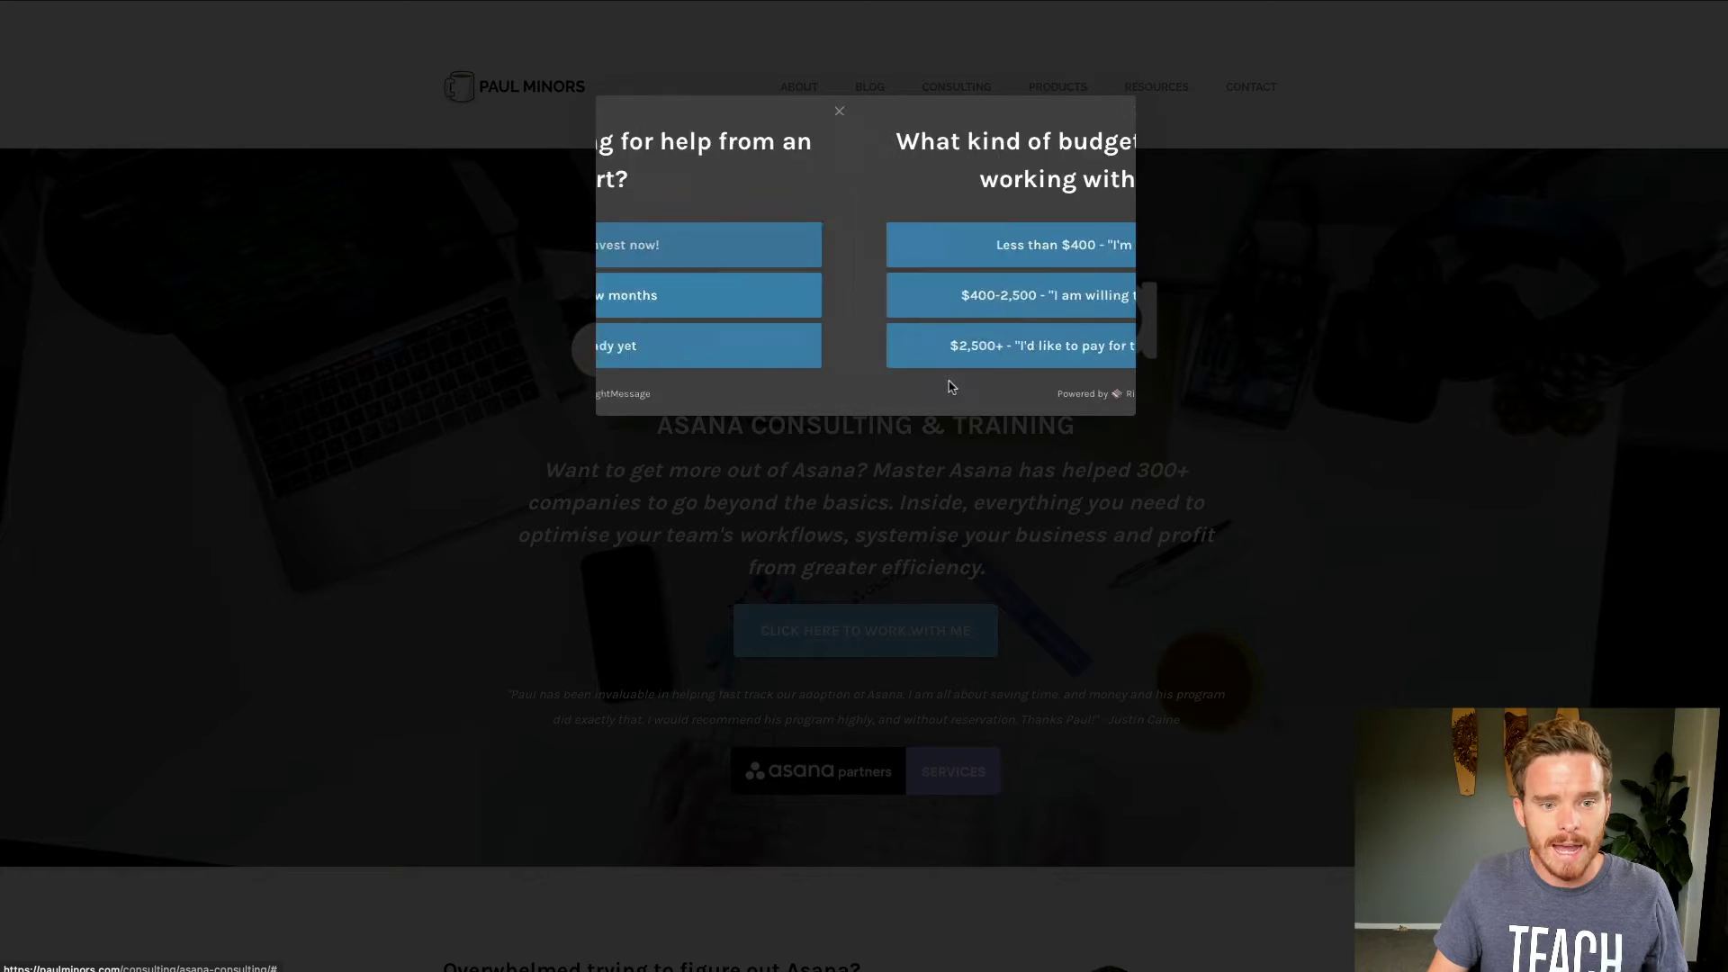
left_click(937, 302)
left_click(942, 293)
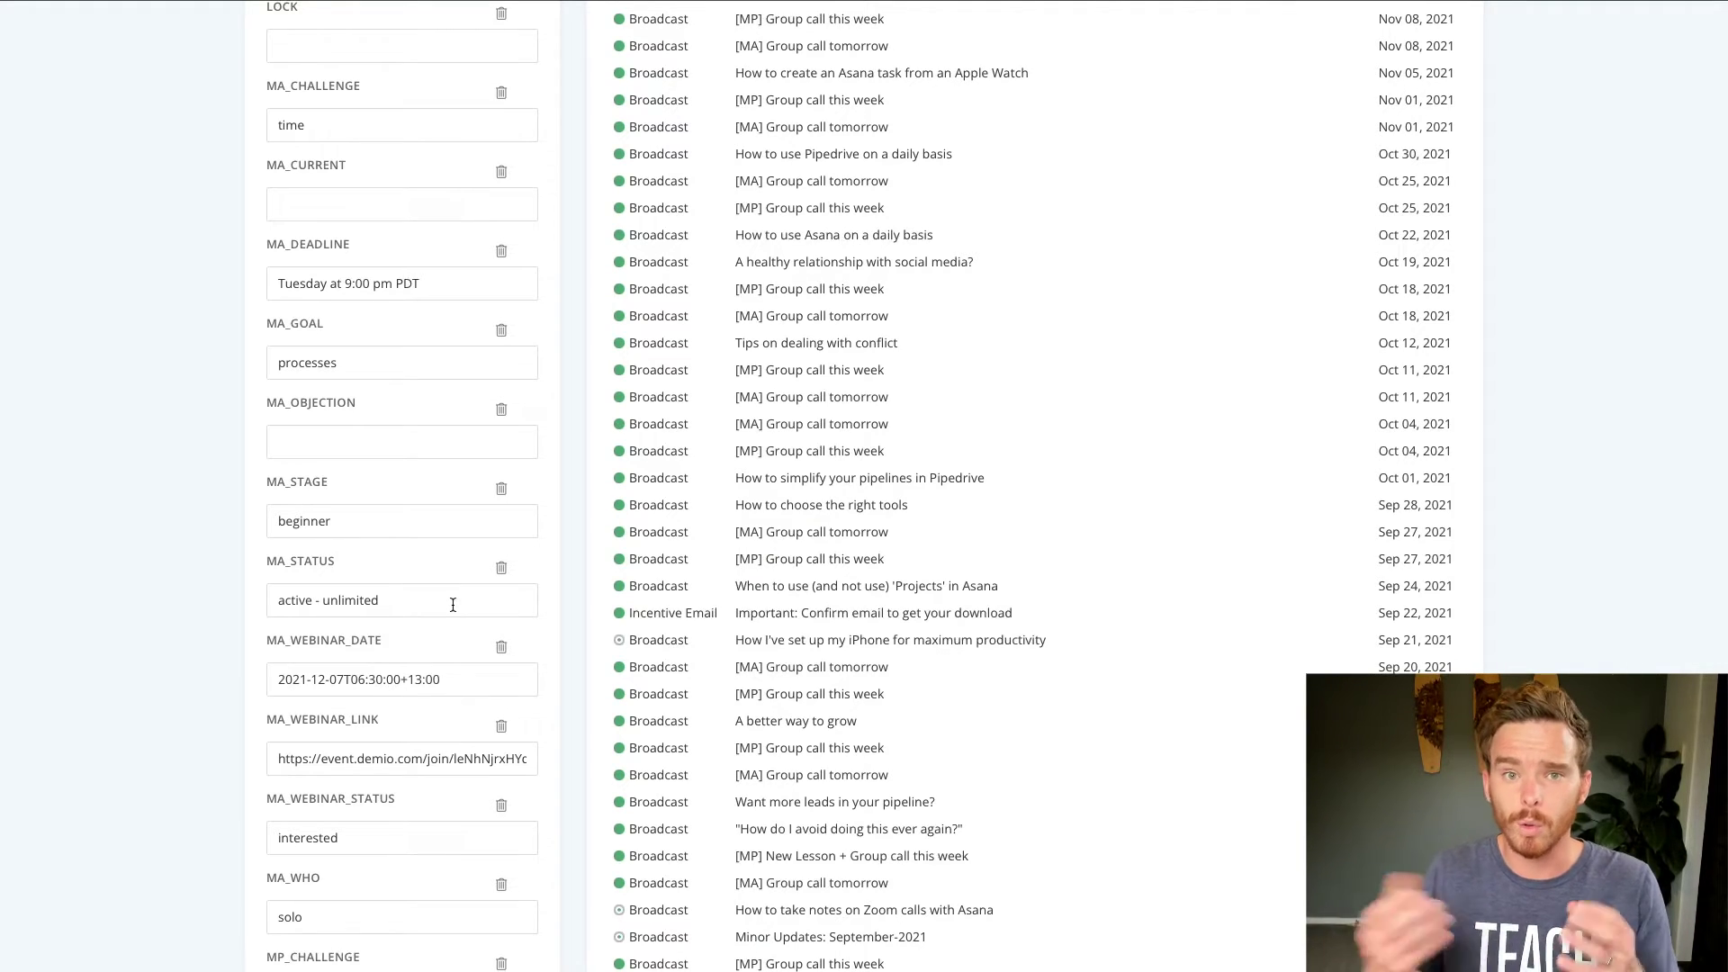
- Replace the word 'active' in the MA_STATUS field with 'expired'
left_click_drag(417, 604, 273, 594)
left_click(371, 565)
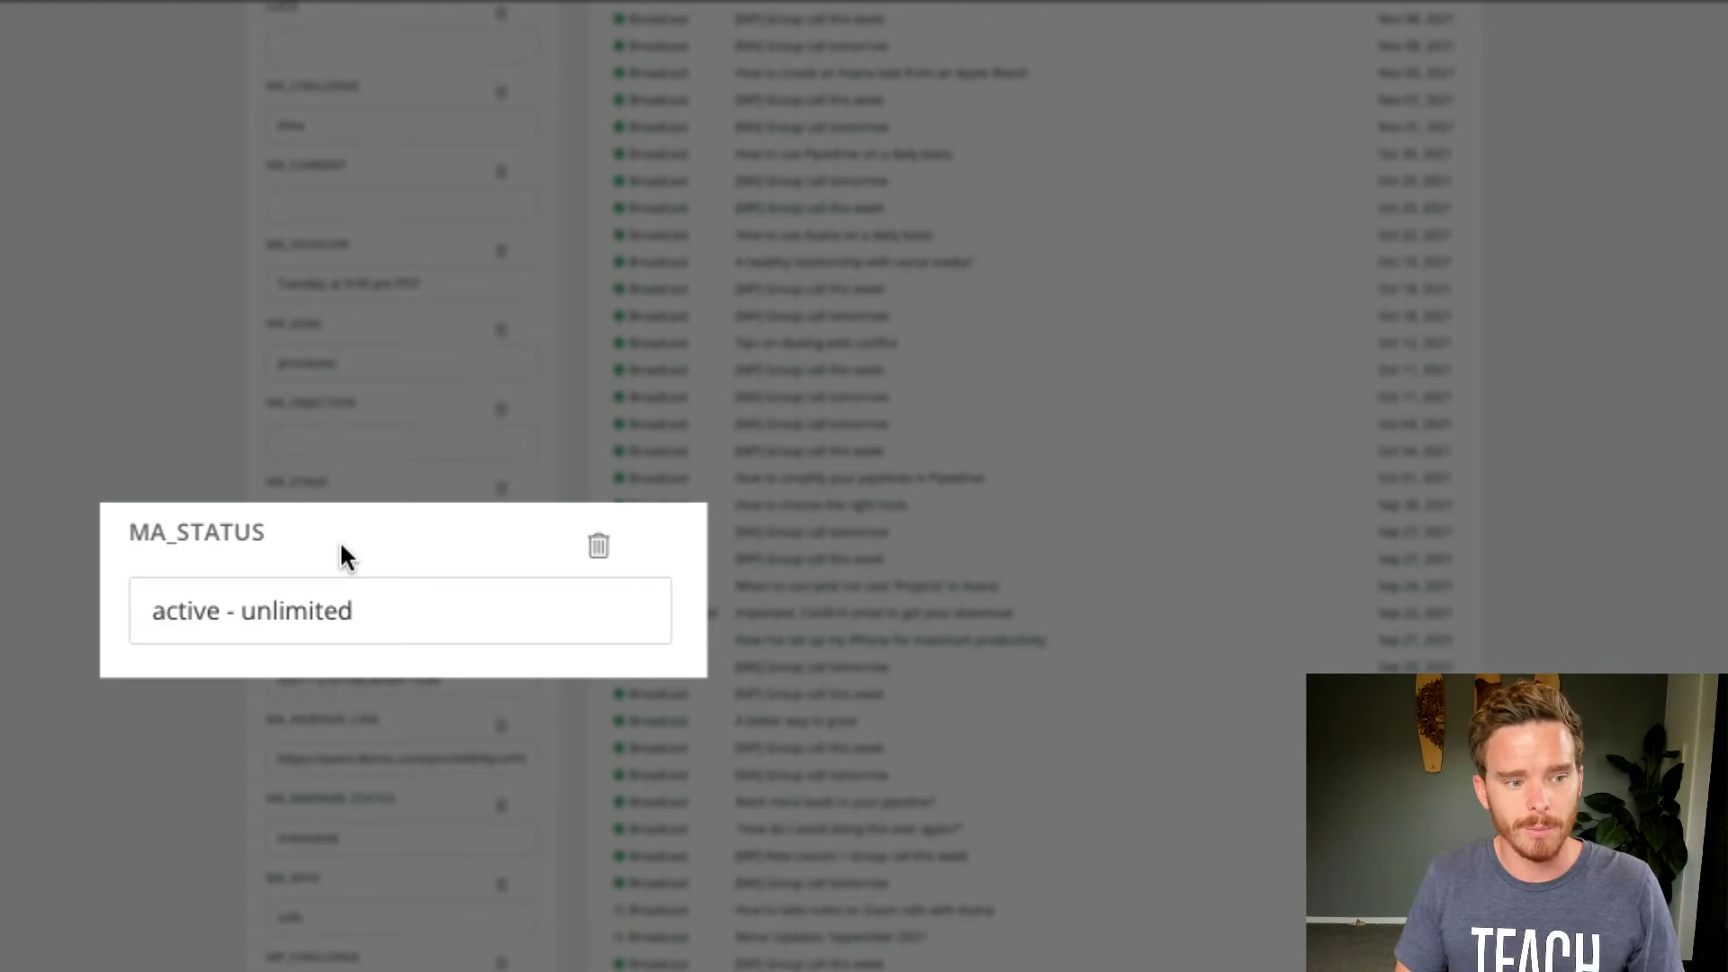
left_click_drag(366, 621, 103, 621)
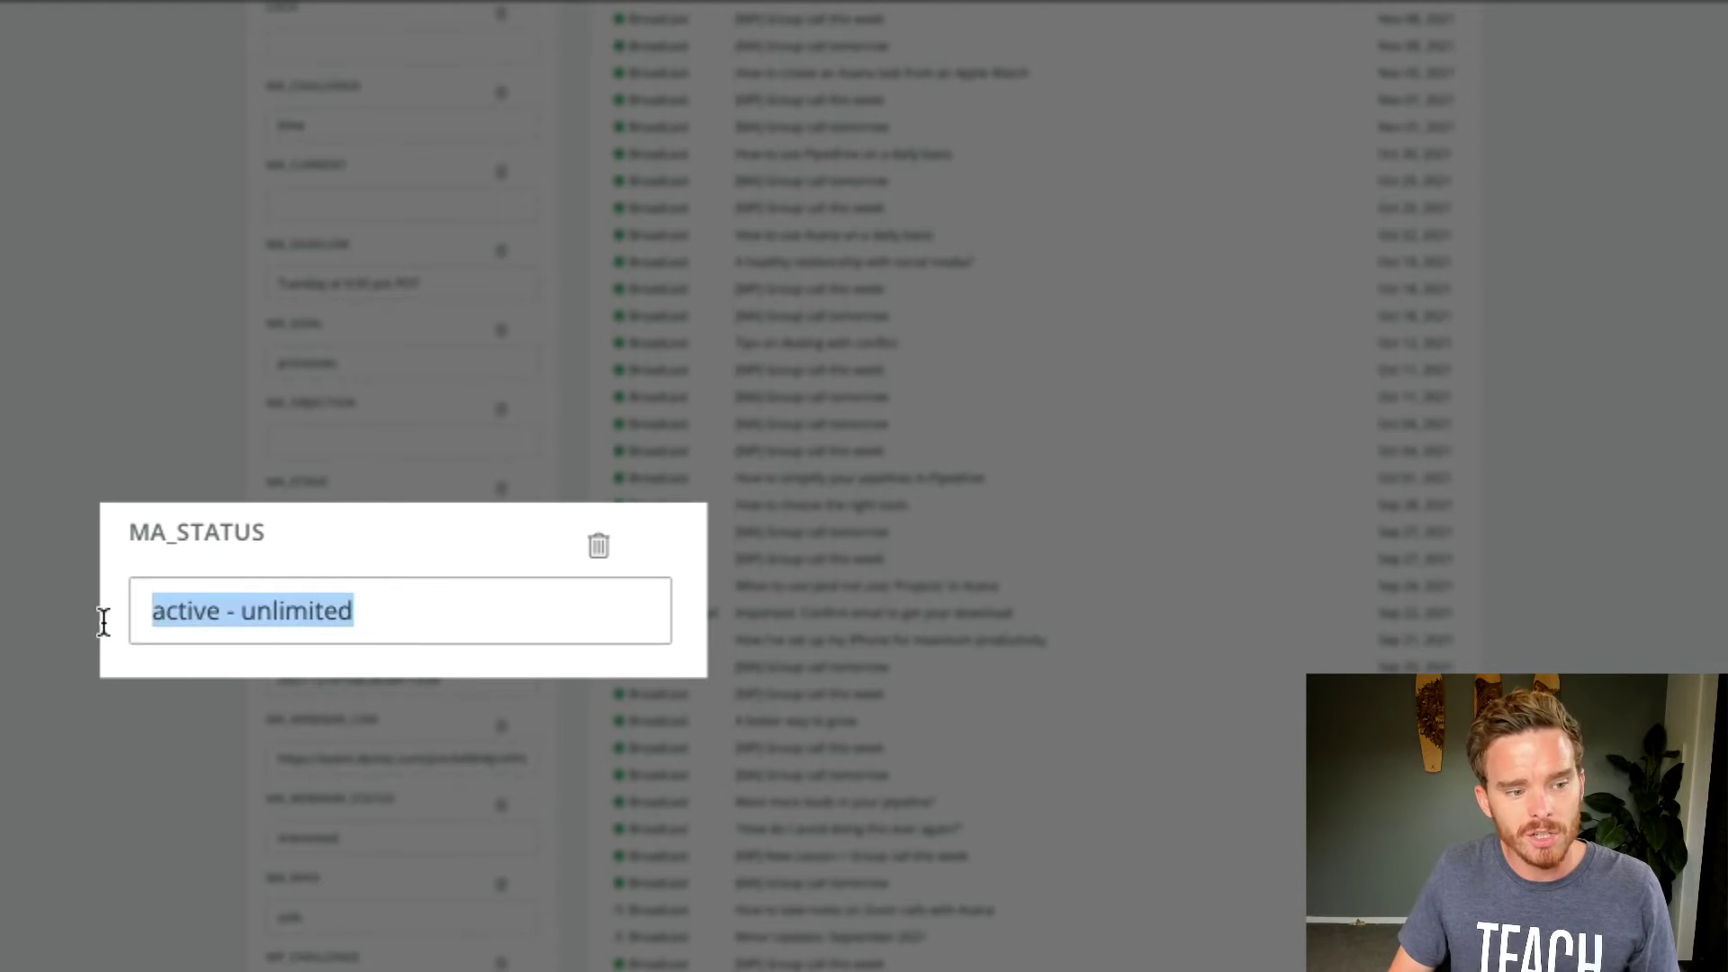
double_click(179, 620)
type("expired")
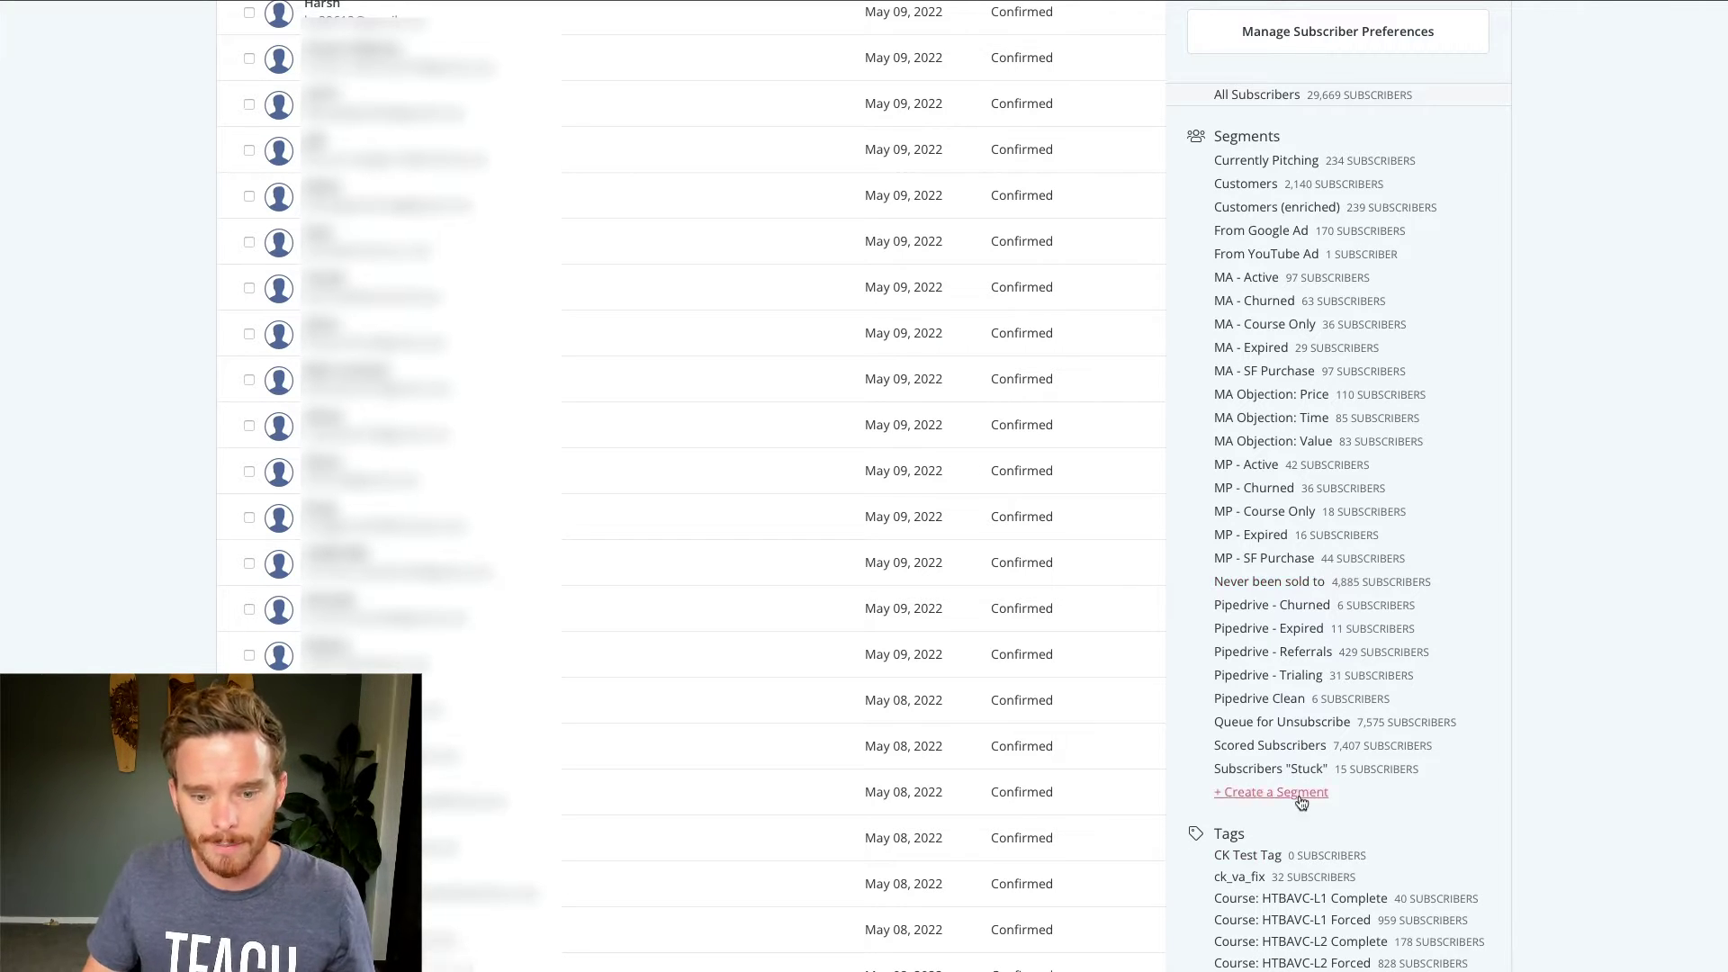
- Create a new segment and add a filter for the Purchase: 7DPP tag
left_click(1251, 793)
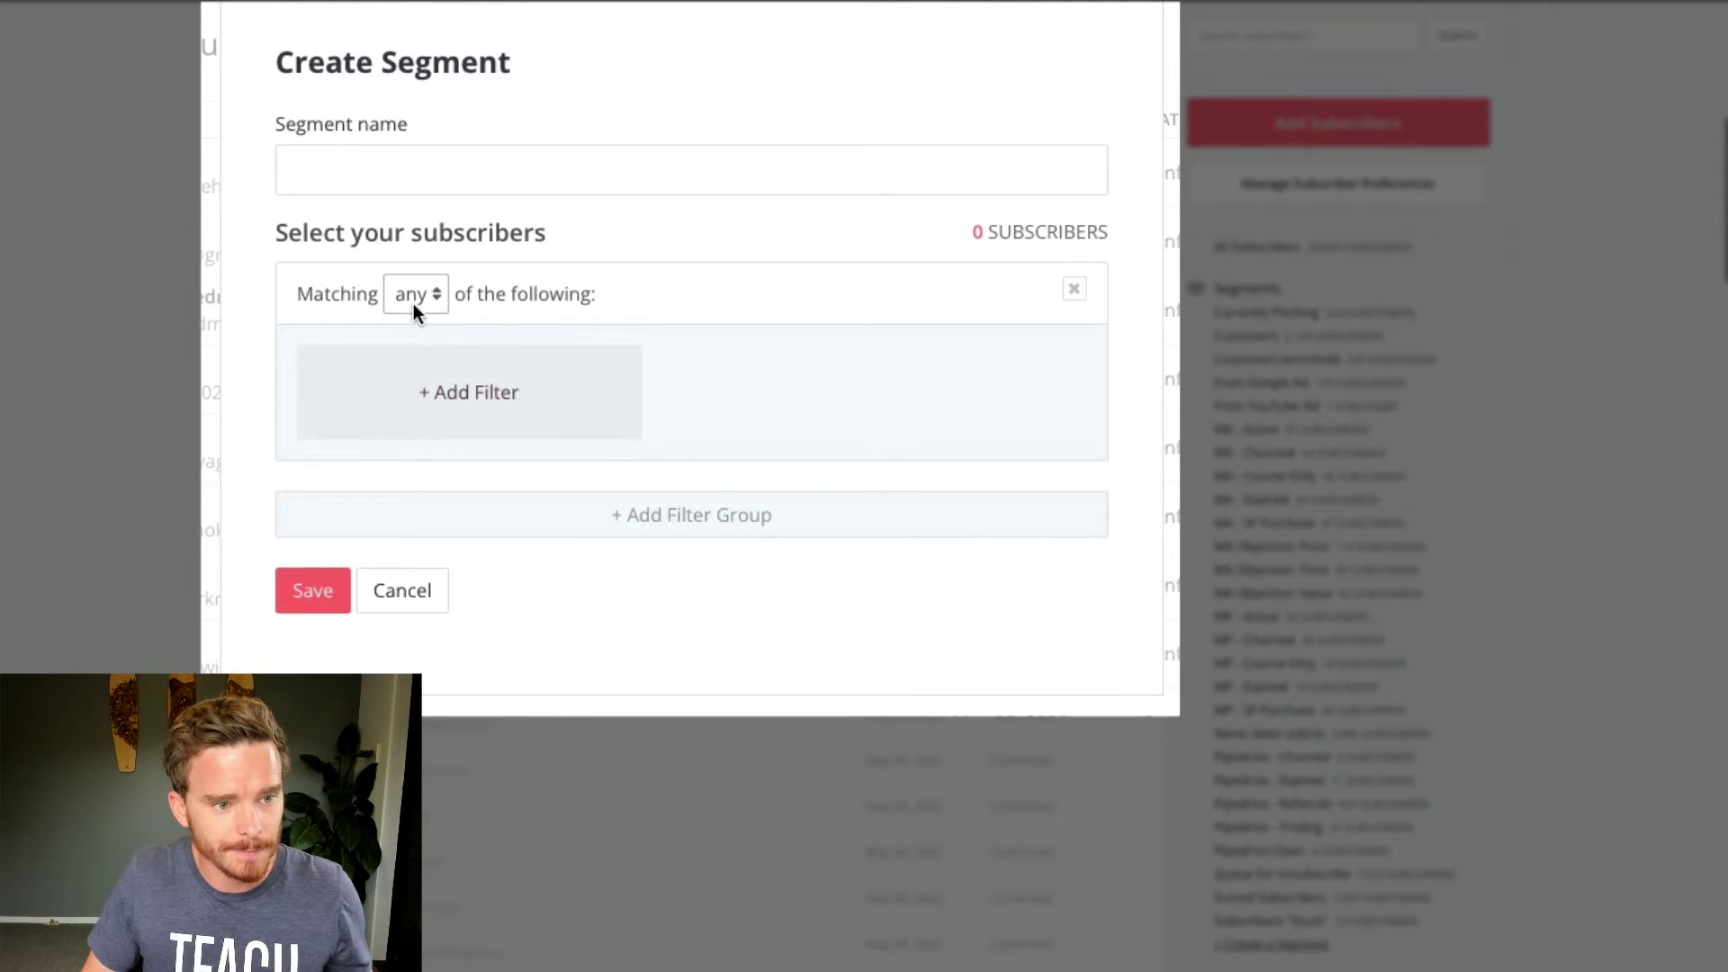
left_click(426, 384)
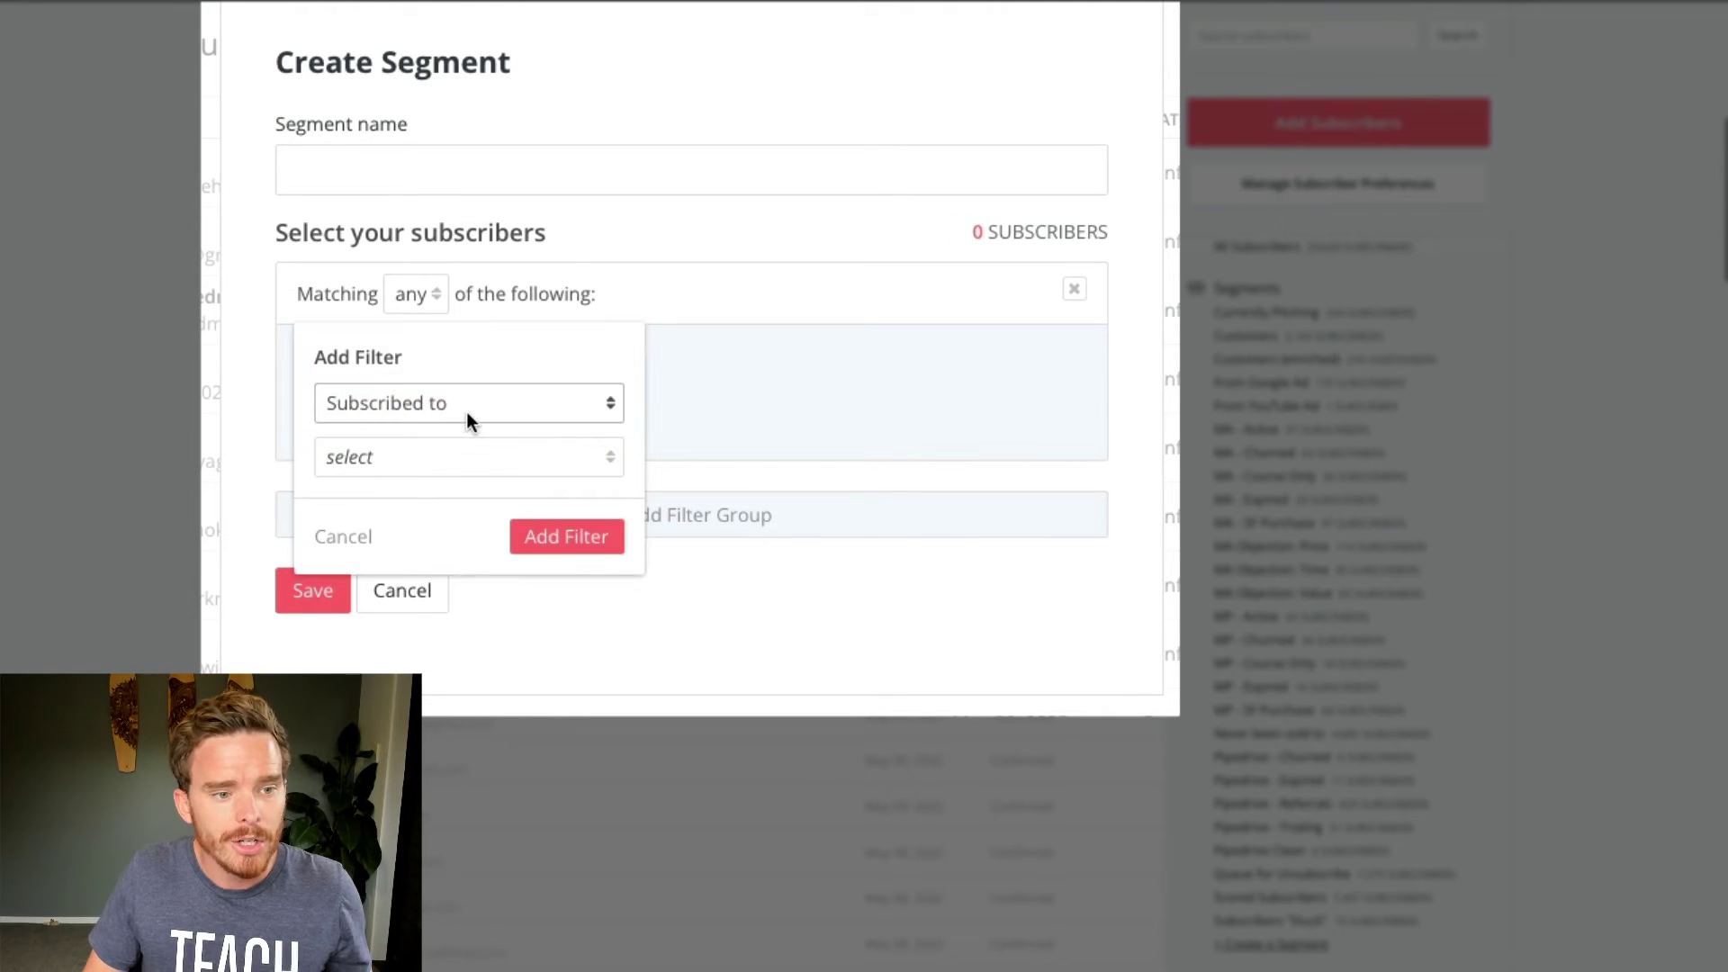
left_click(466, 457)
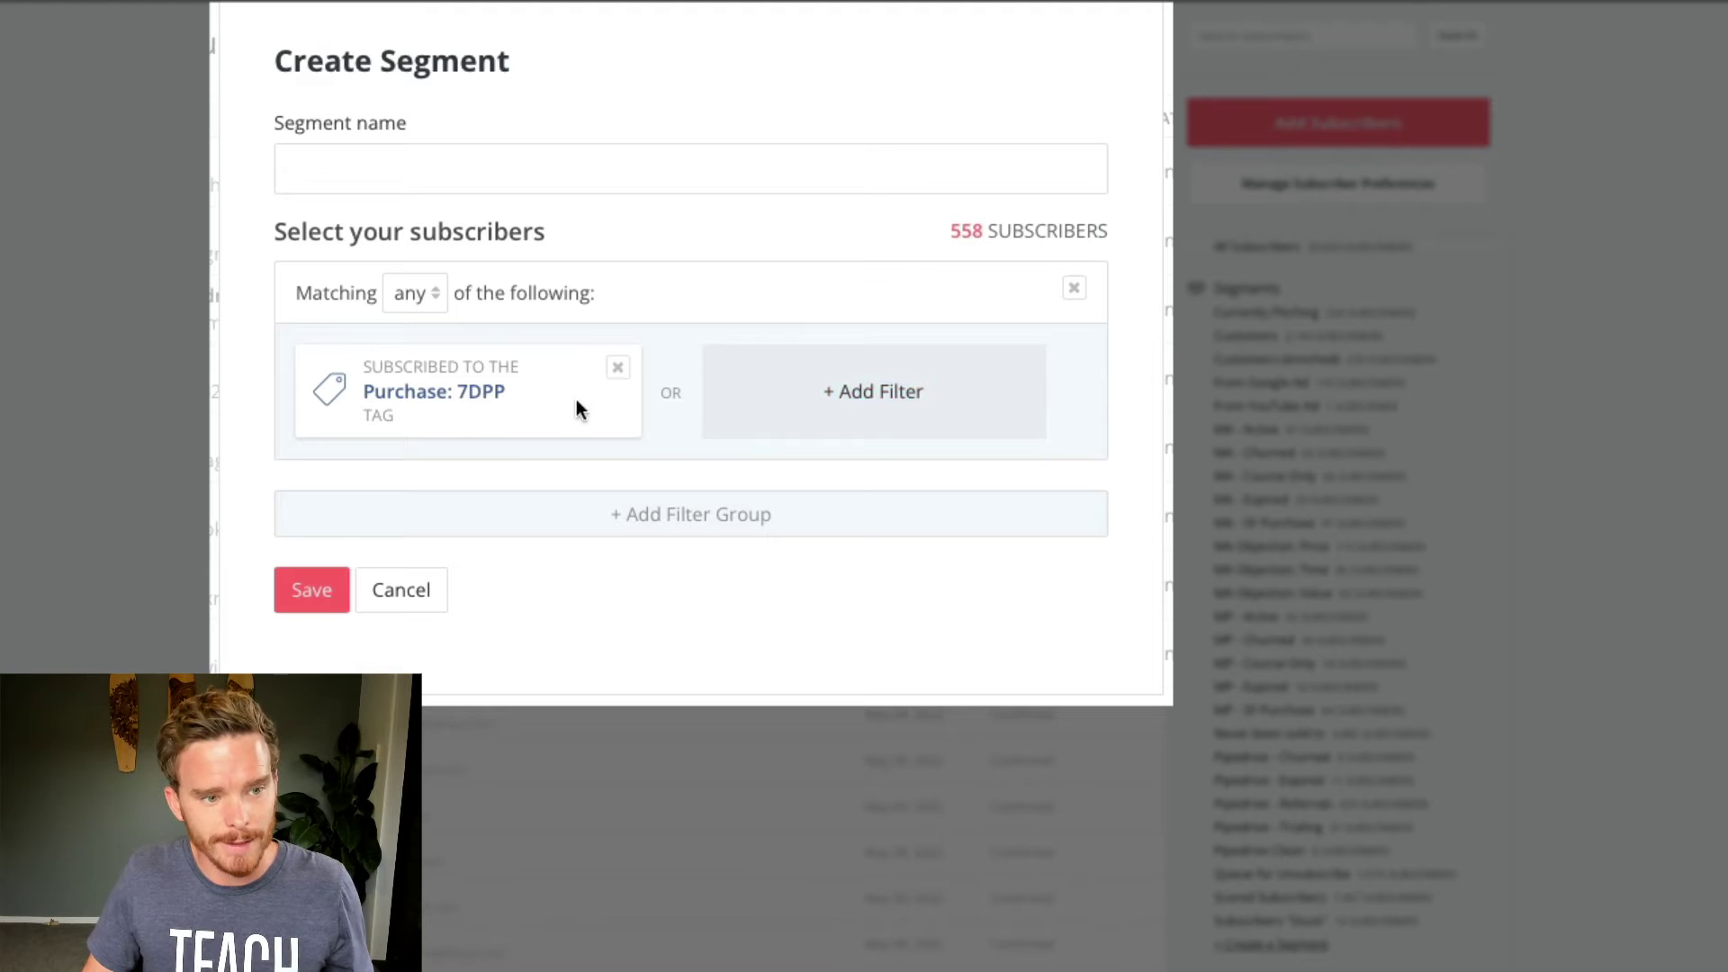
- Add a custom field filter where ma_status contains 'active'
left_click(791, 396)
left_click(819, 411)
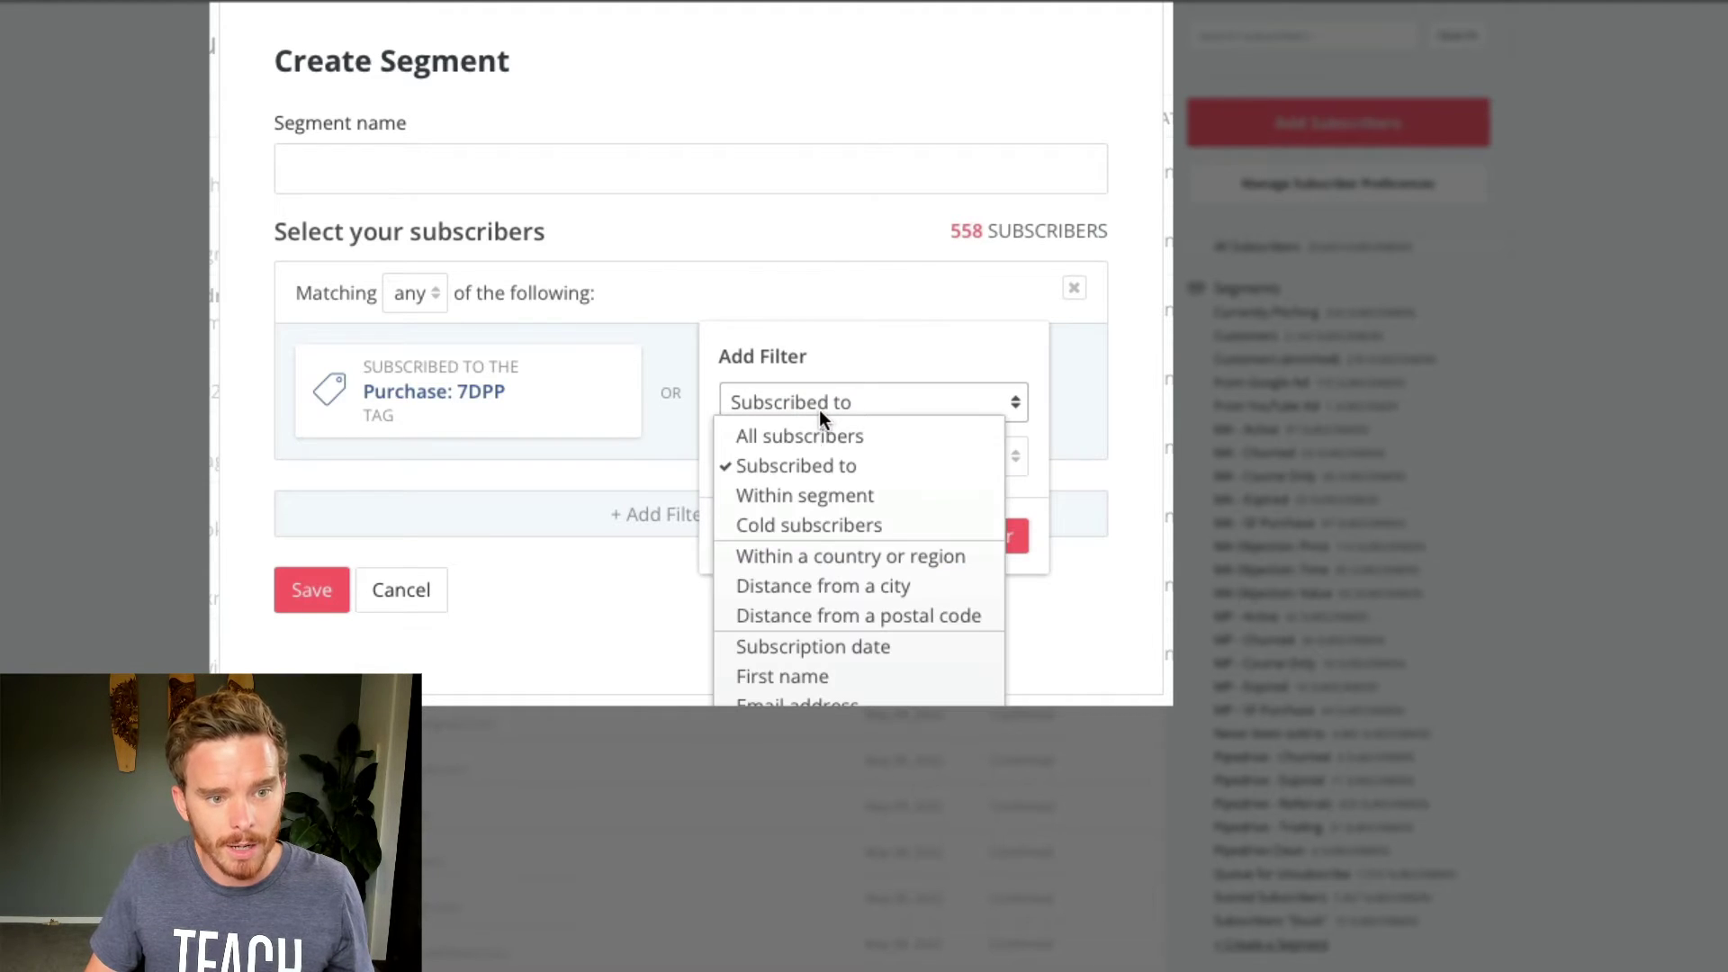
left_click(819, 662)
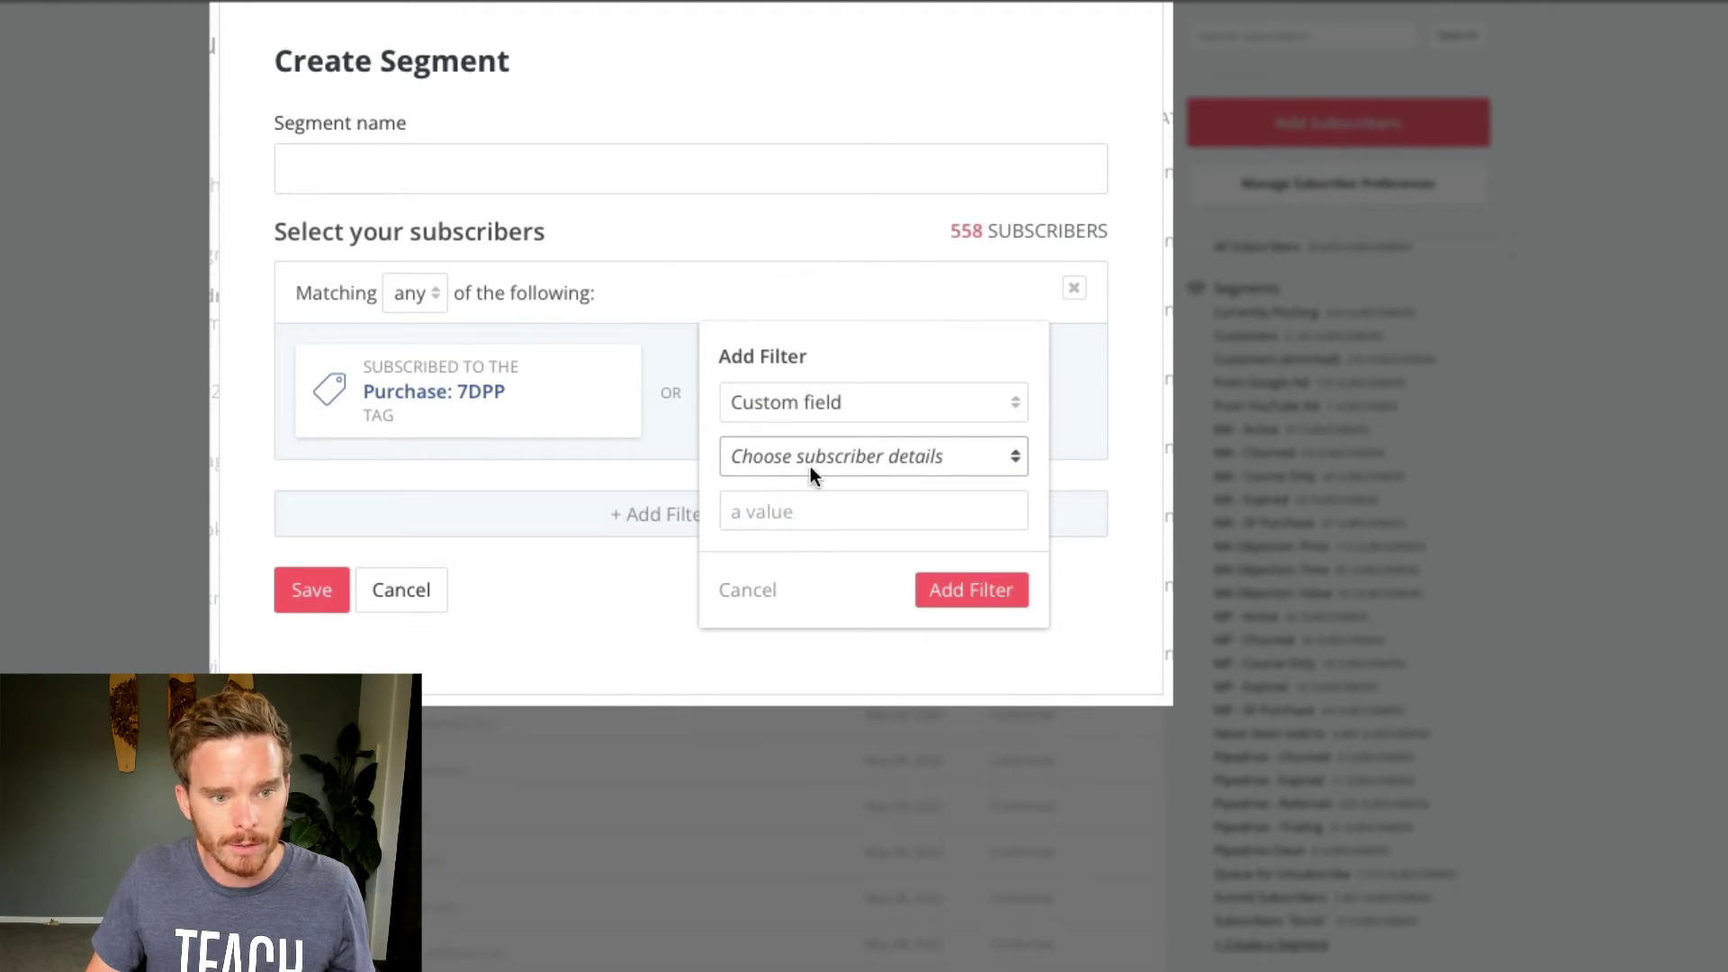
left_click(810, 461)
scroll(829, 606, "down", 3)
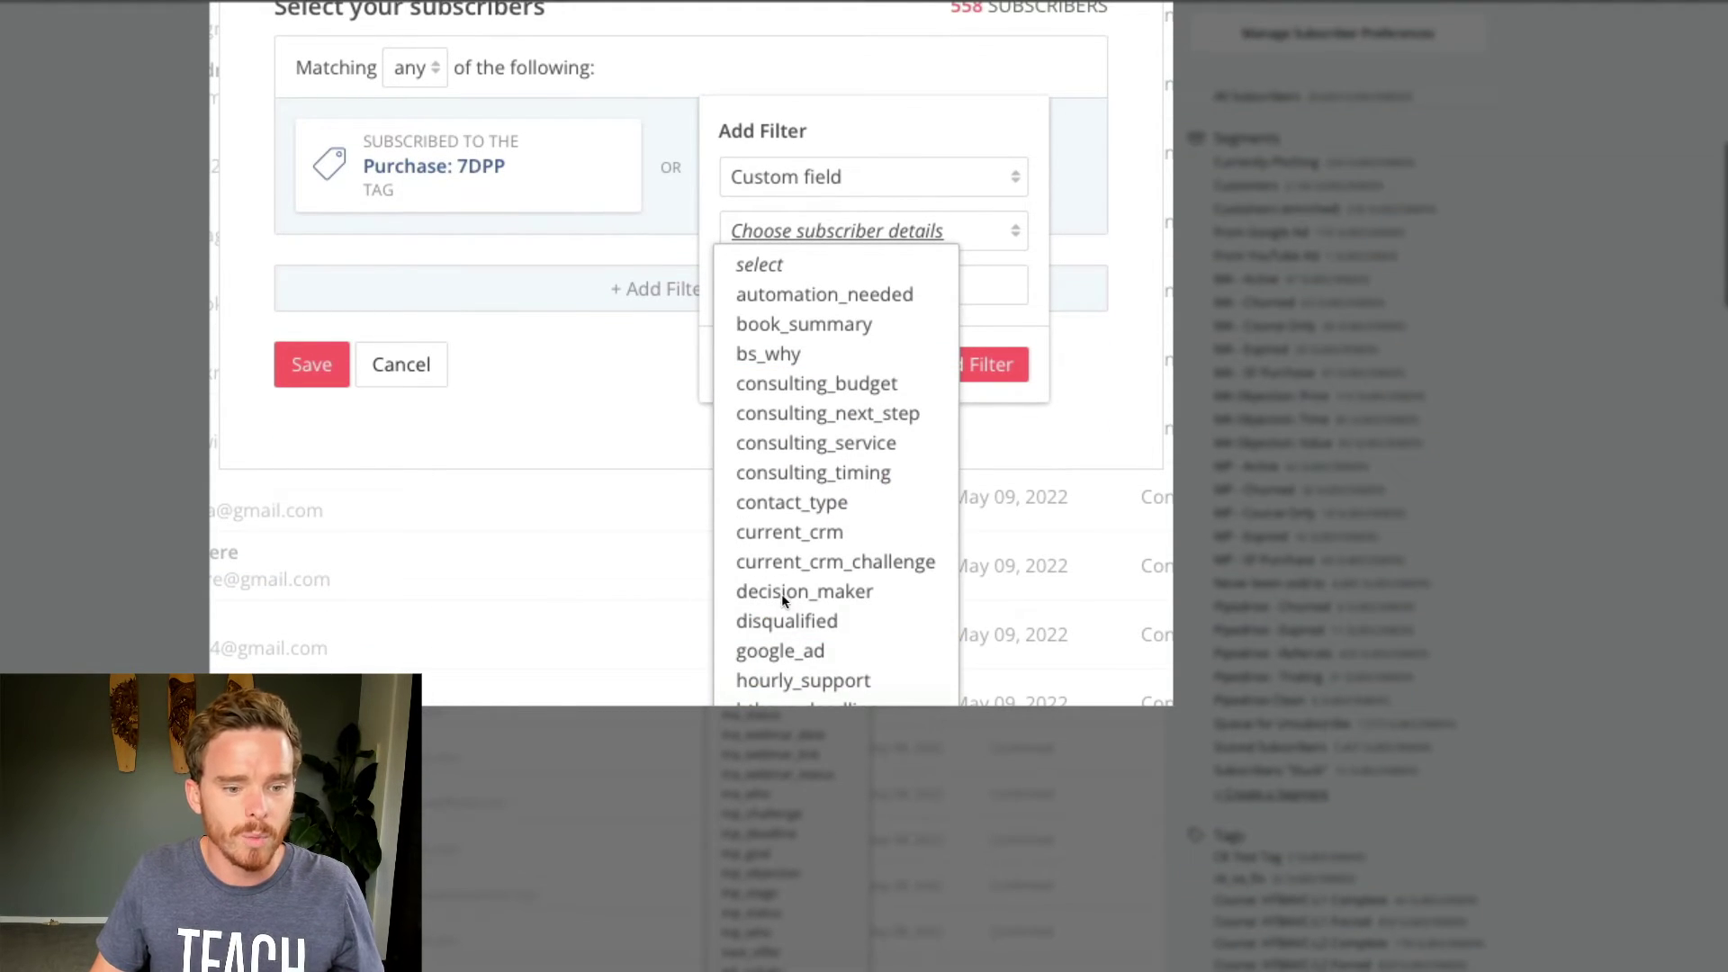
left_click(781, 711)
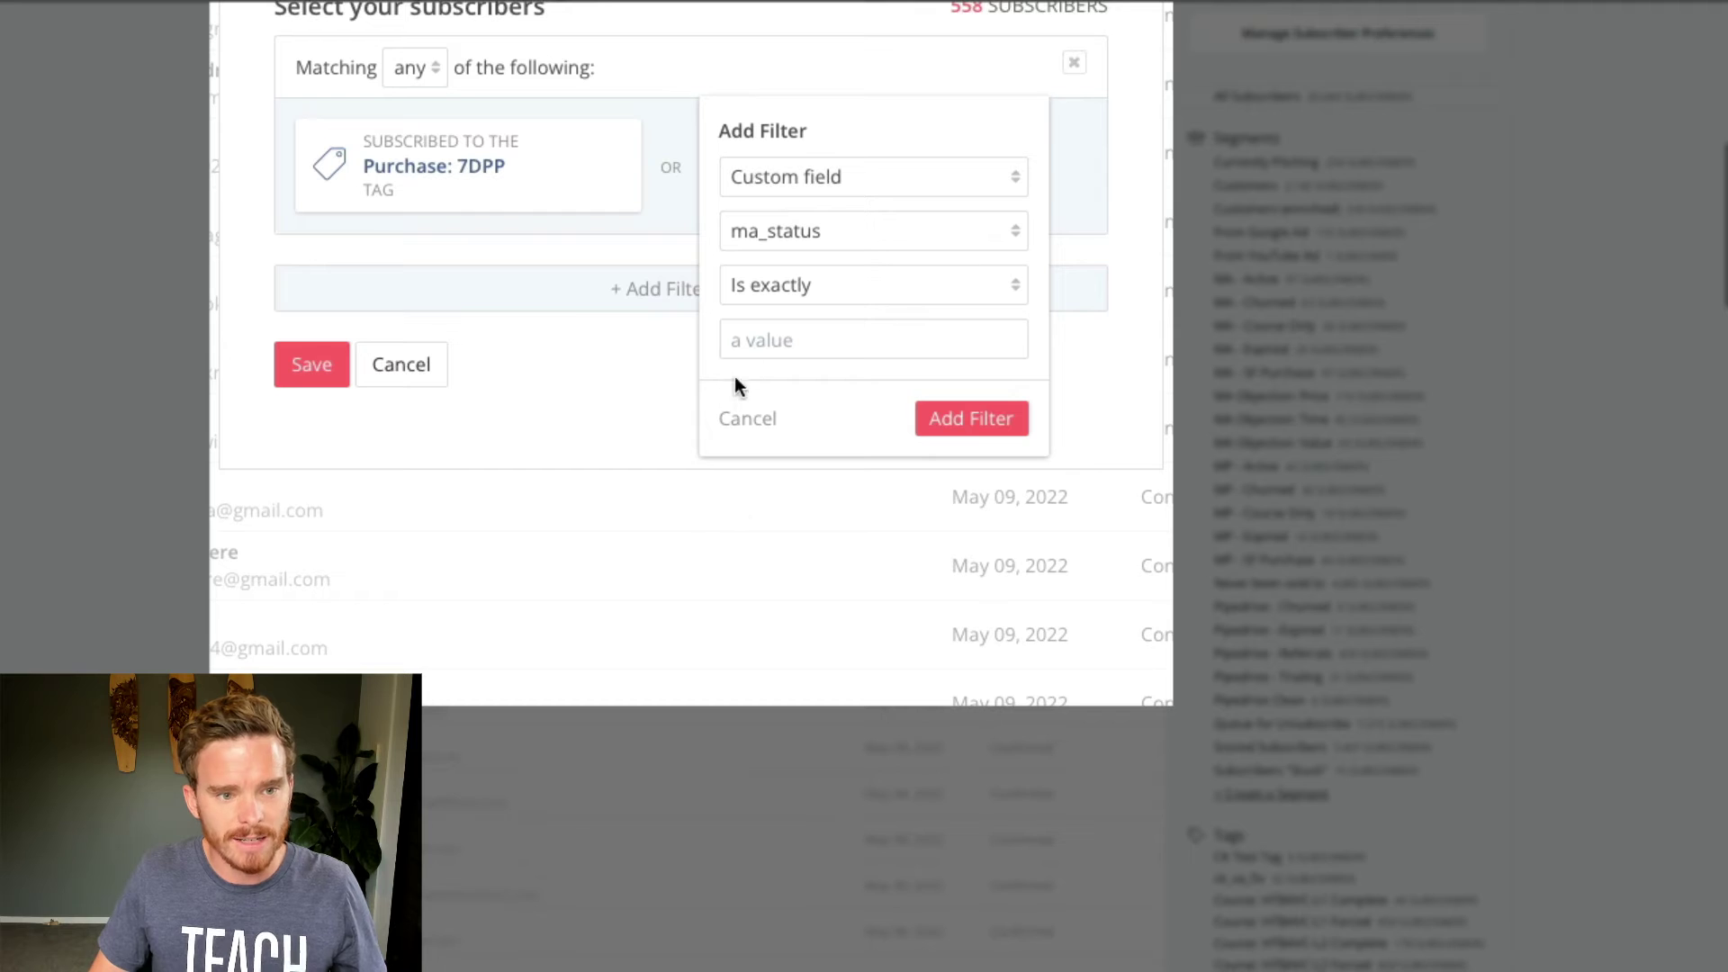
left_click(777, 298)
left_click(785, 344)
left_click(791, 338)
type("active")
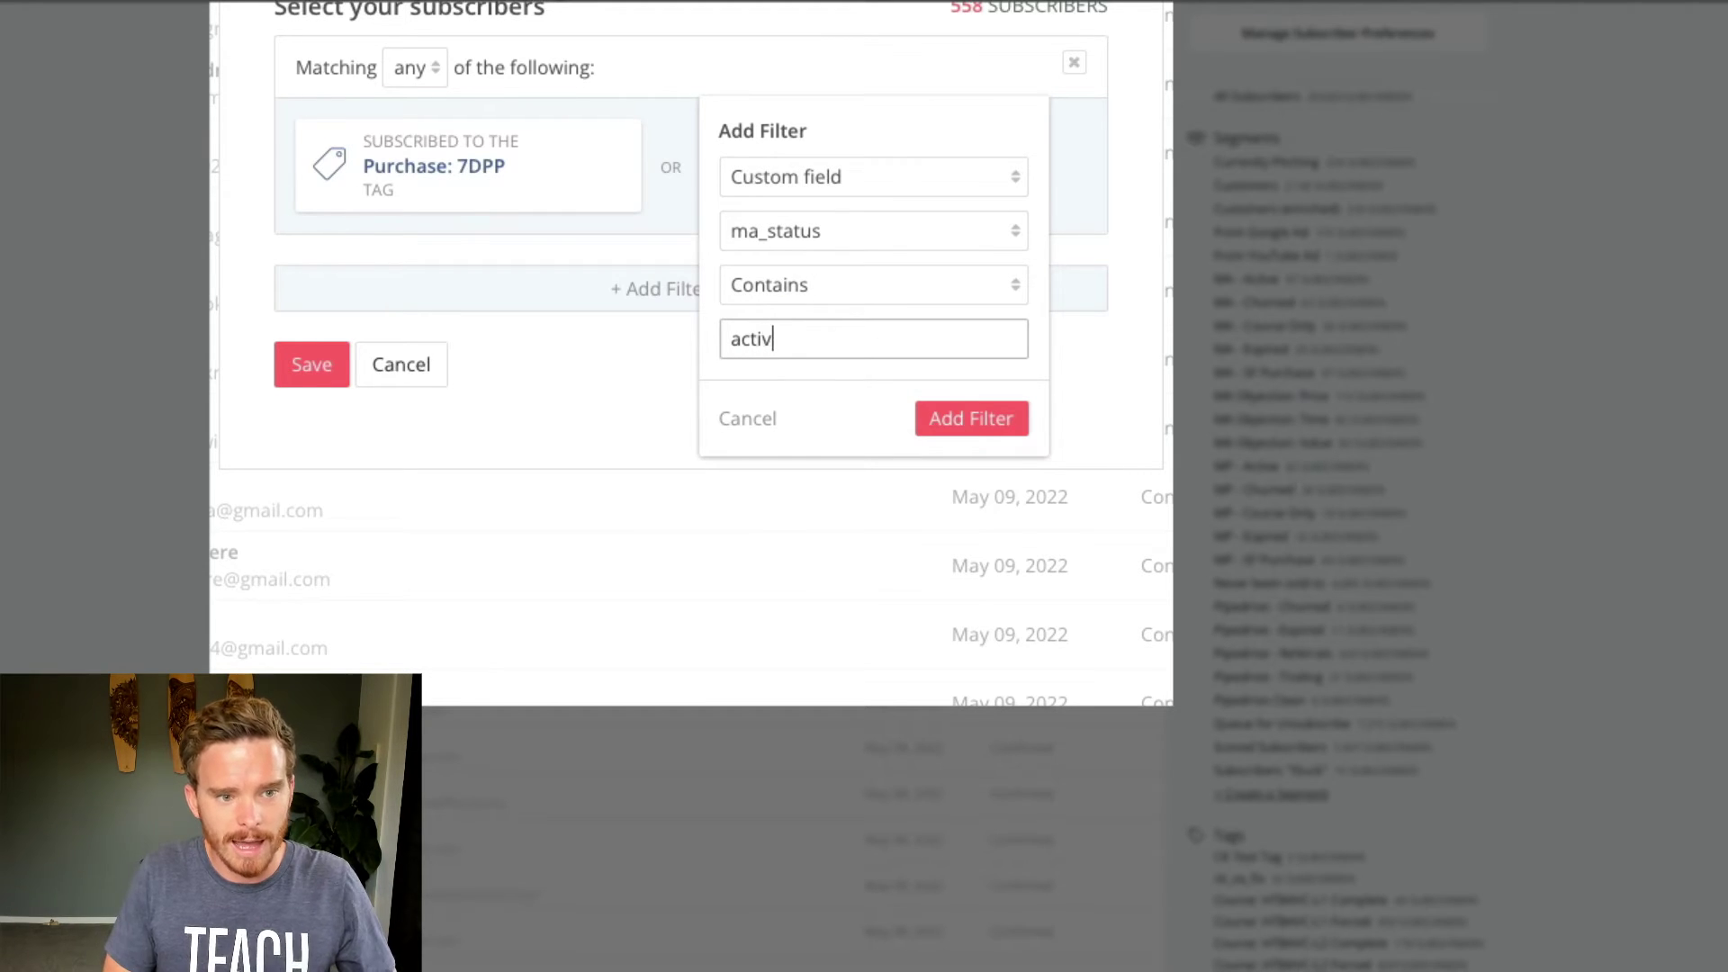
left_click(985, 421)
scroll(753, 225, "up", 3)
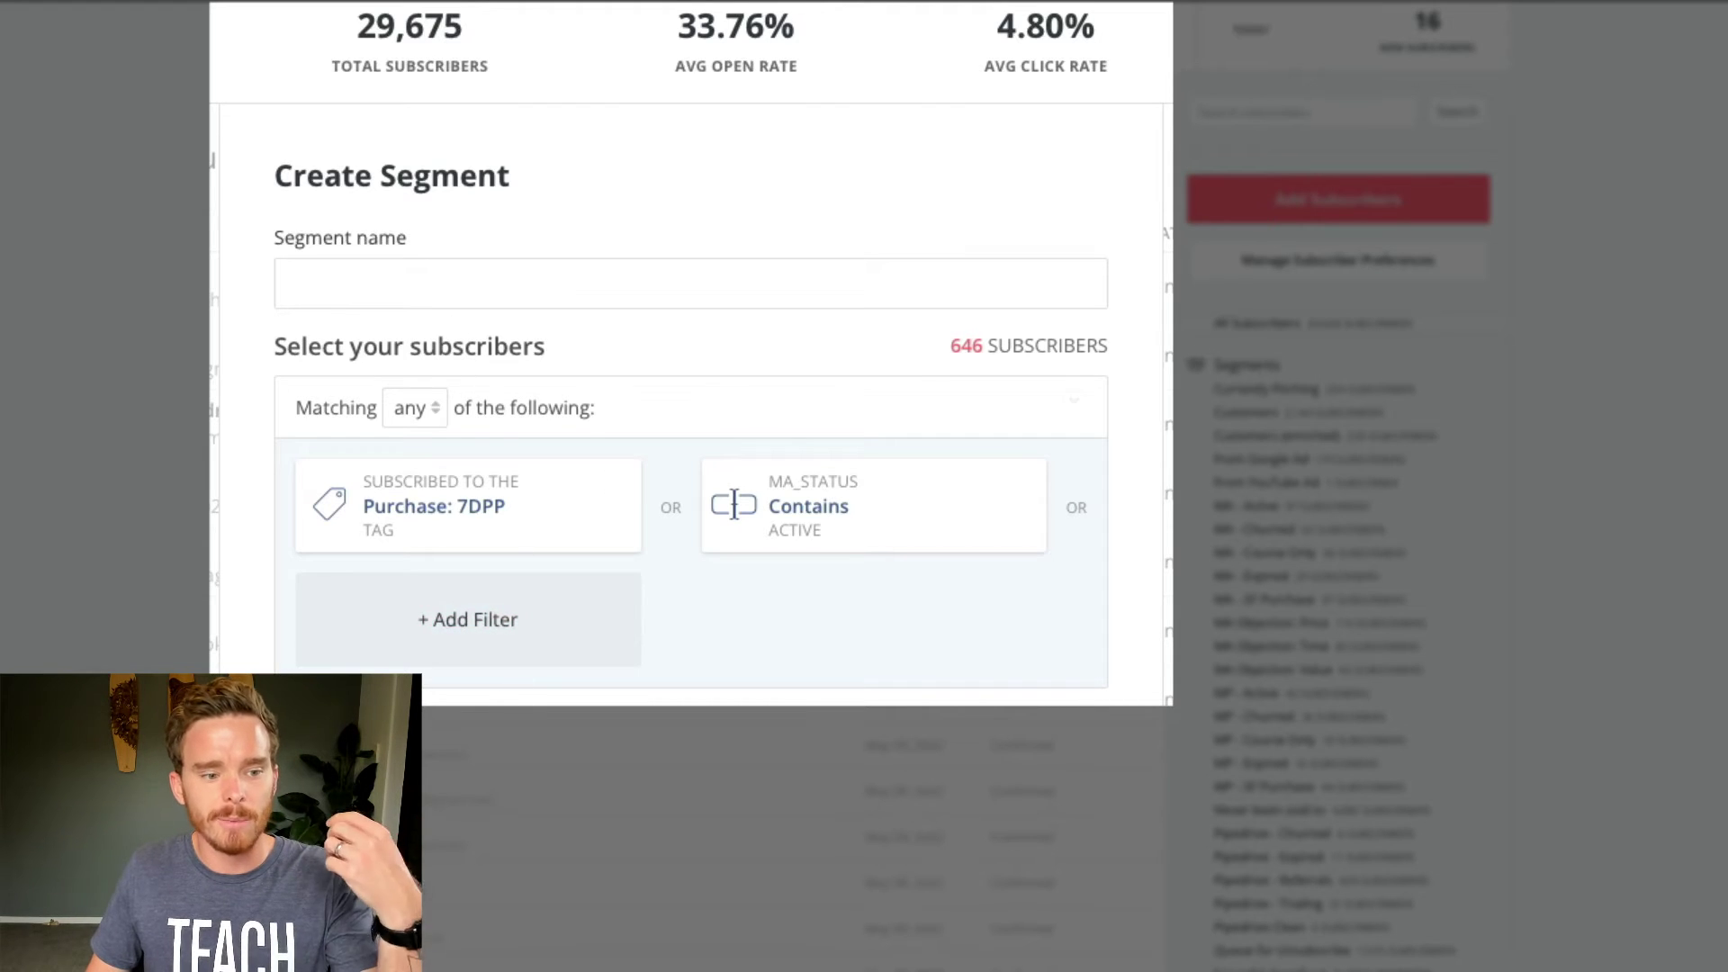
- Close the segment builder without saving and scroll down the page
key("Escape")
scroll(1306, 468, "down", 1)
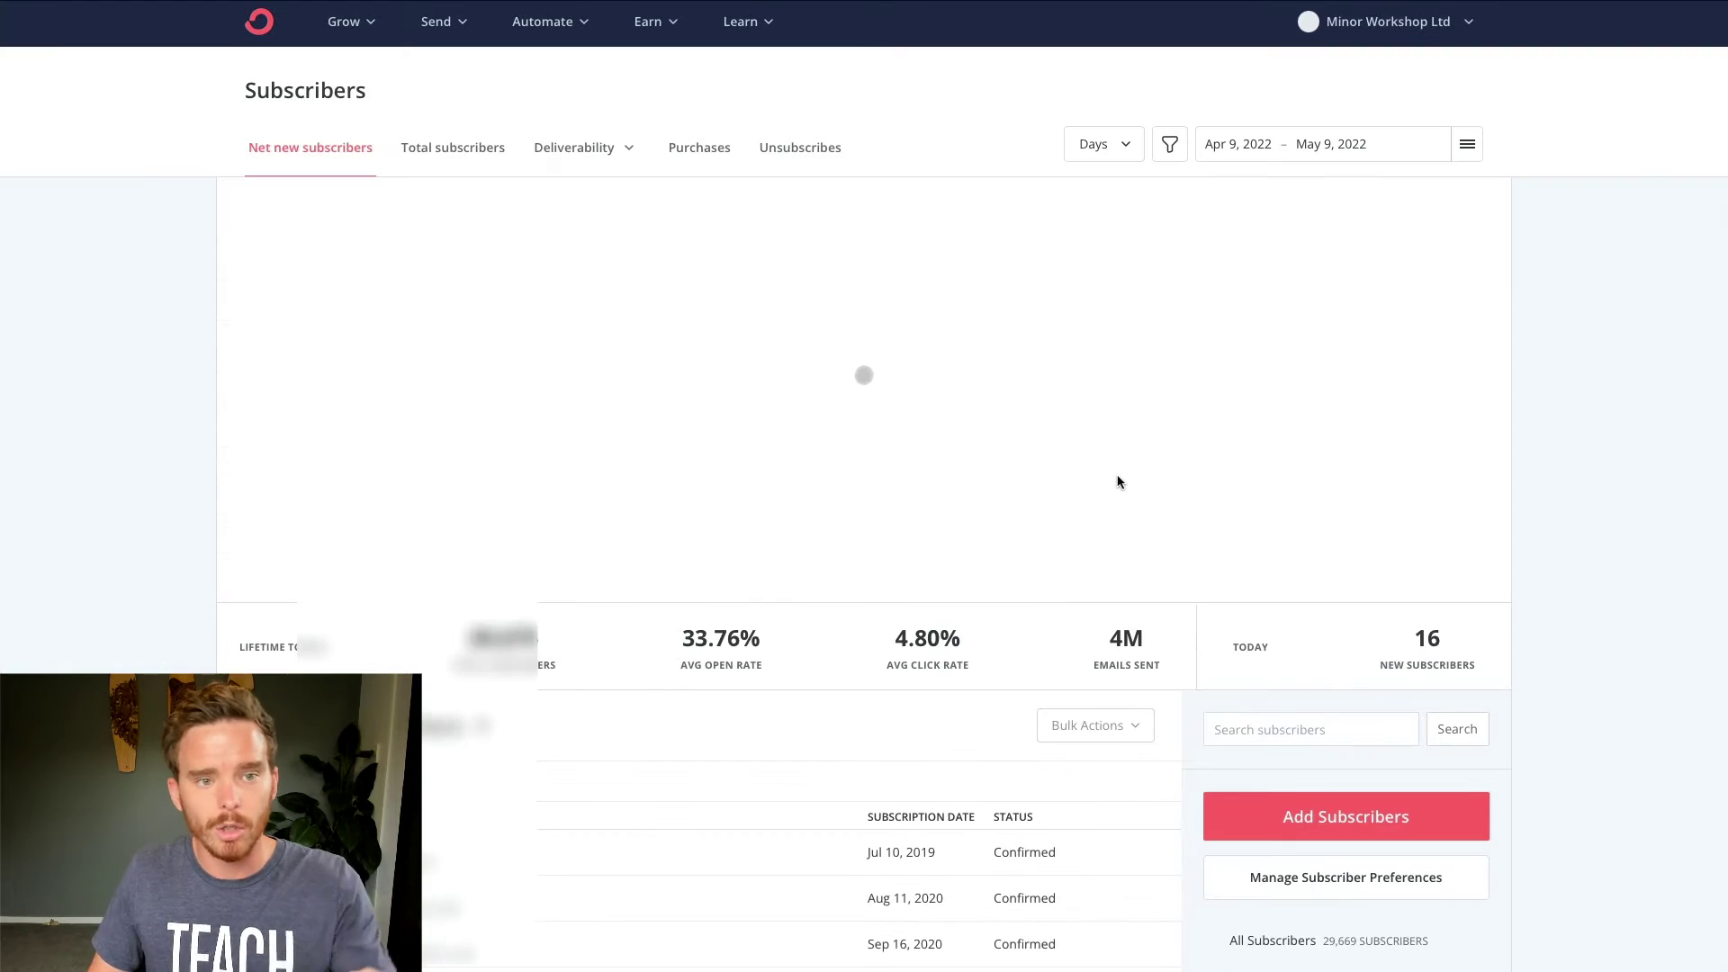
scroll(1063, 495, "down", 3)
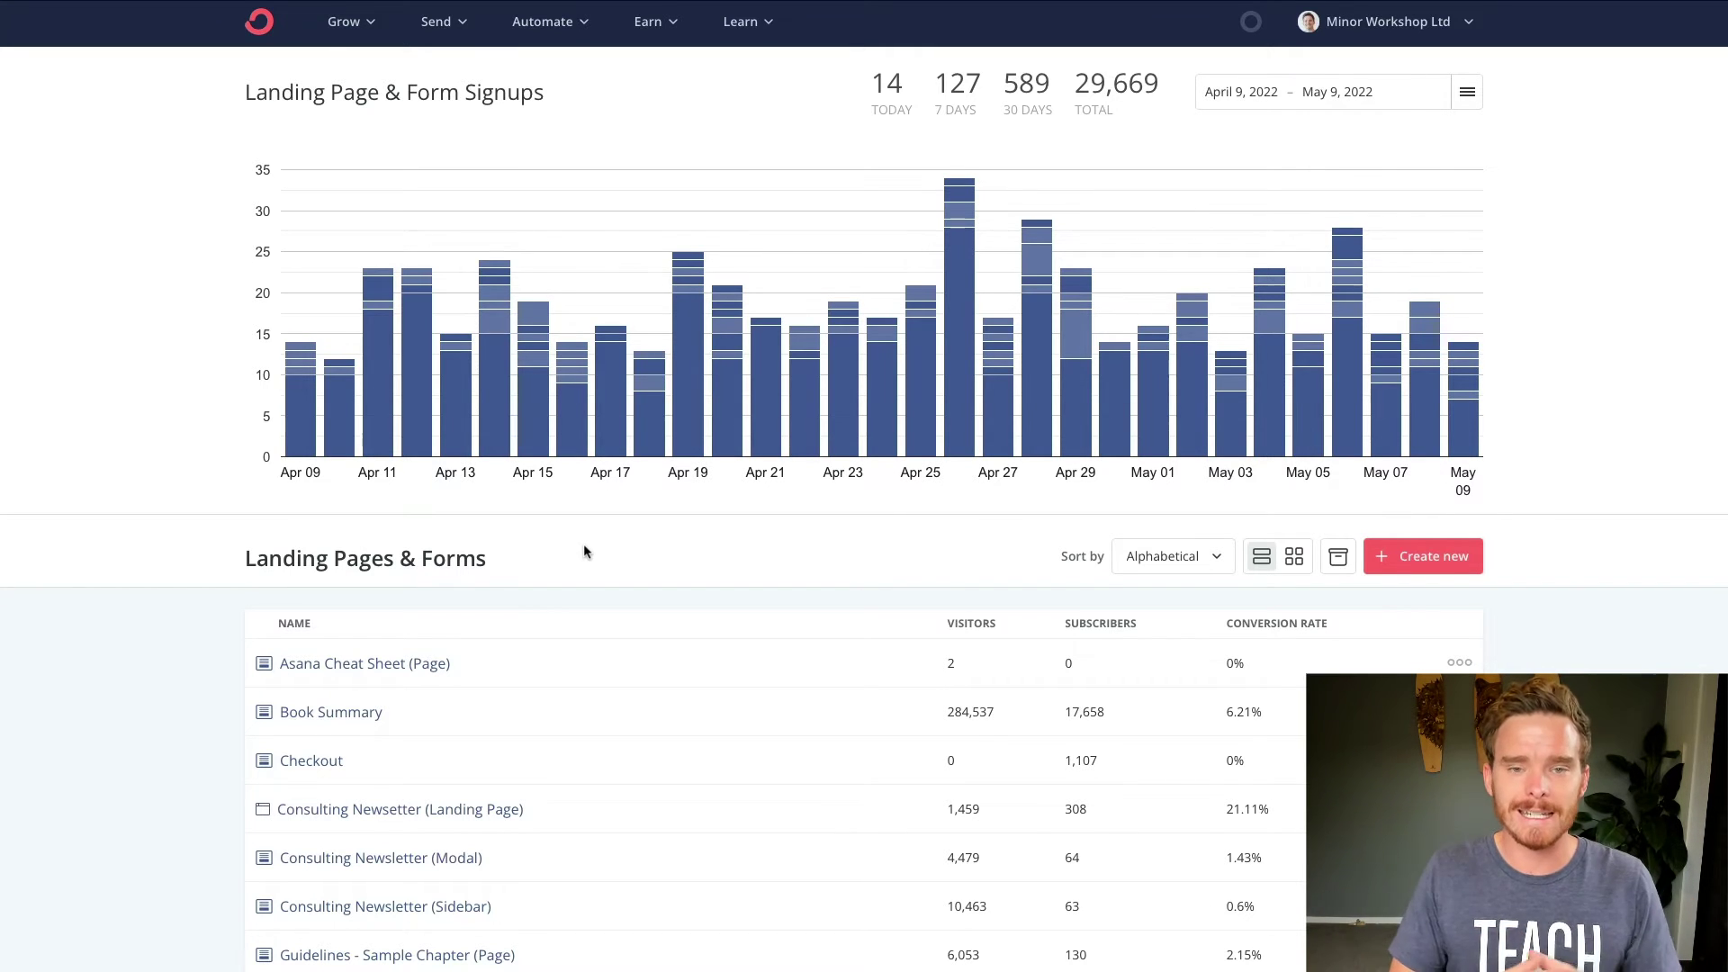
- Open Consulting Newsetter (Landing Page) from the Landing Pages & Forms list for editing
scroll(605, 549, "down", 12)
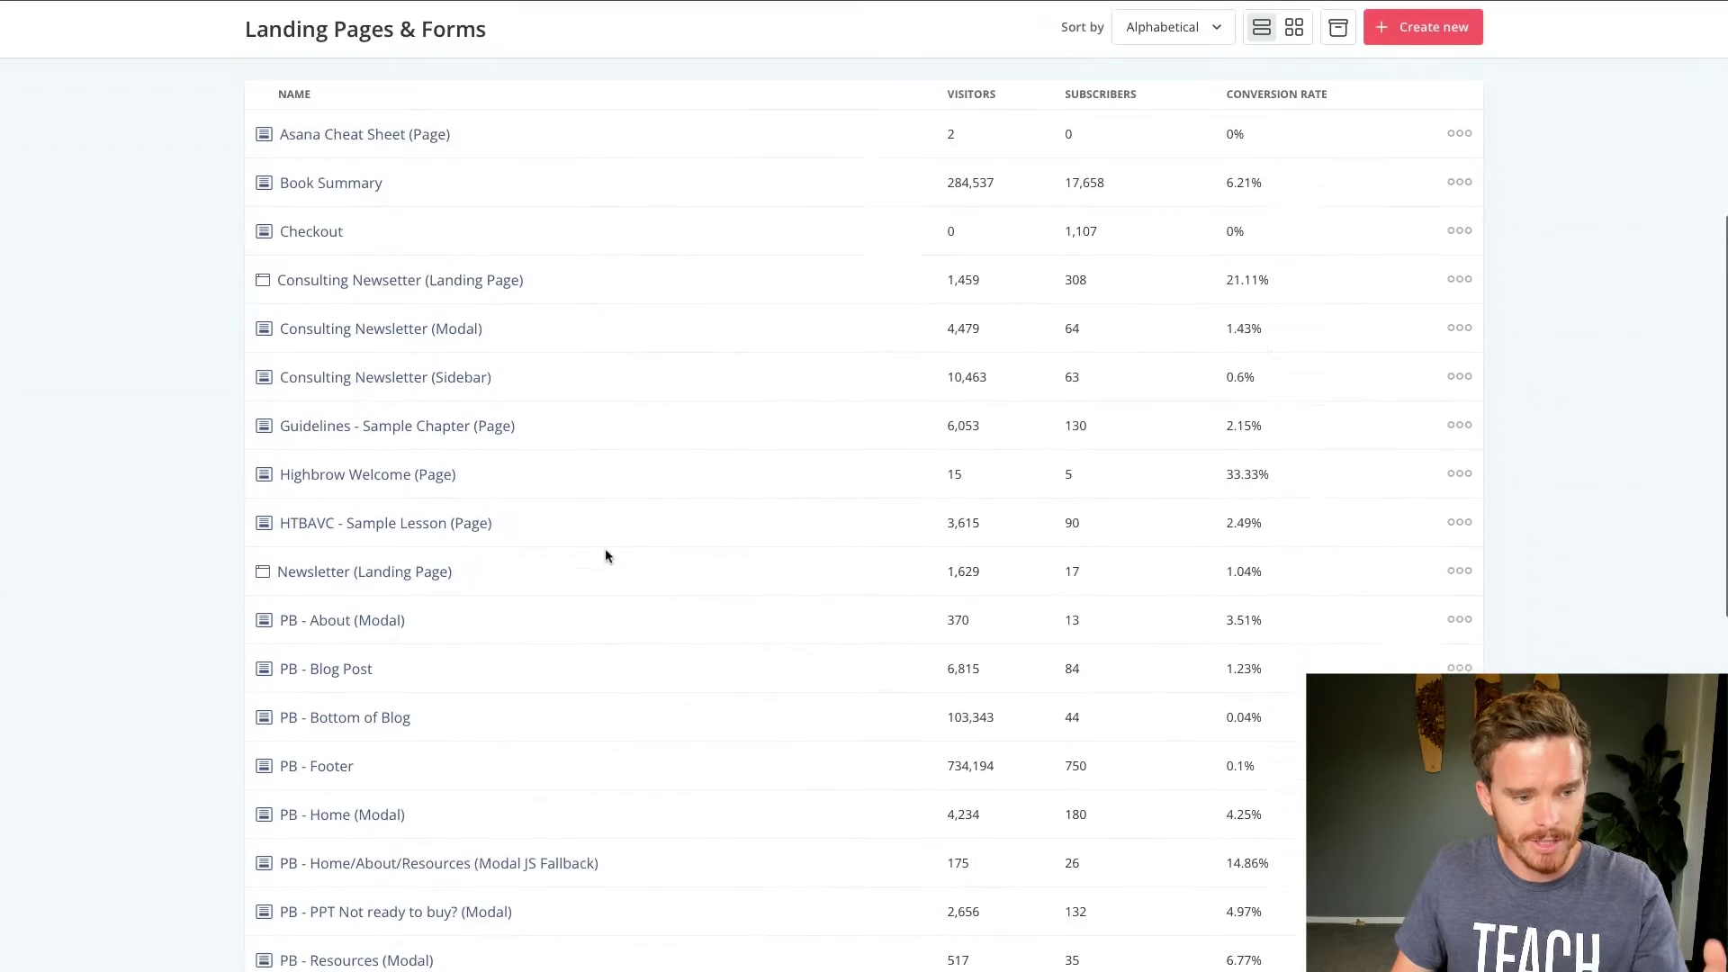
scroll(605, 556, "up", 10)
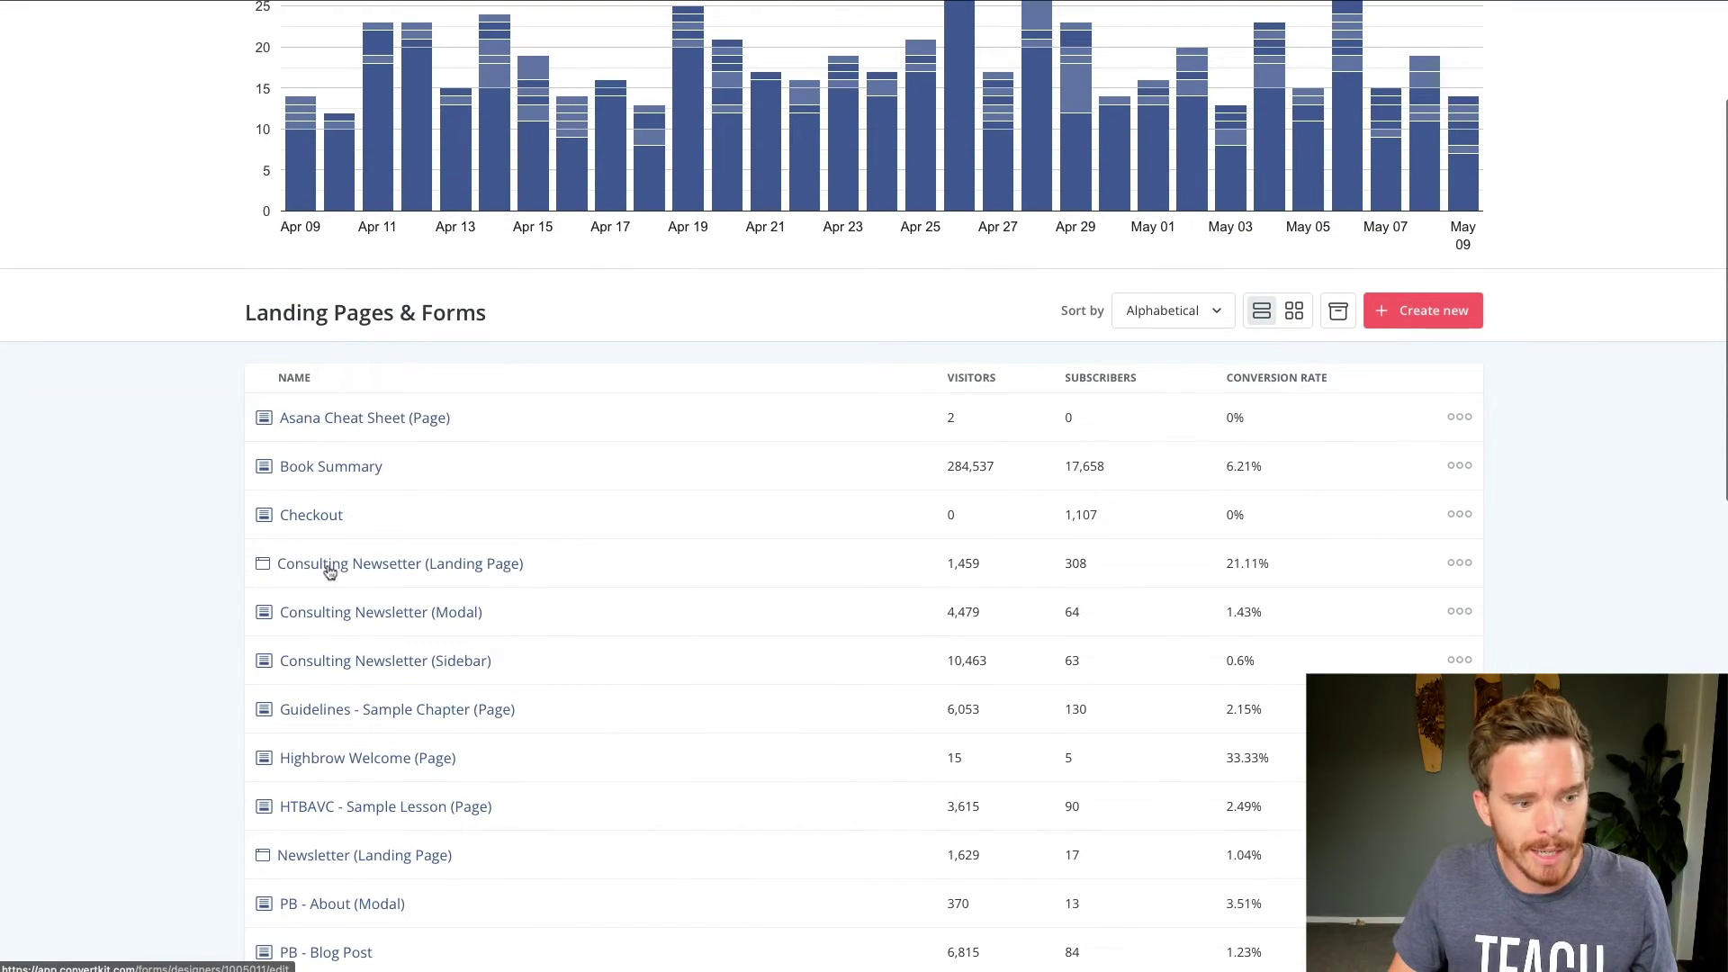
left_click(451, 565)
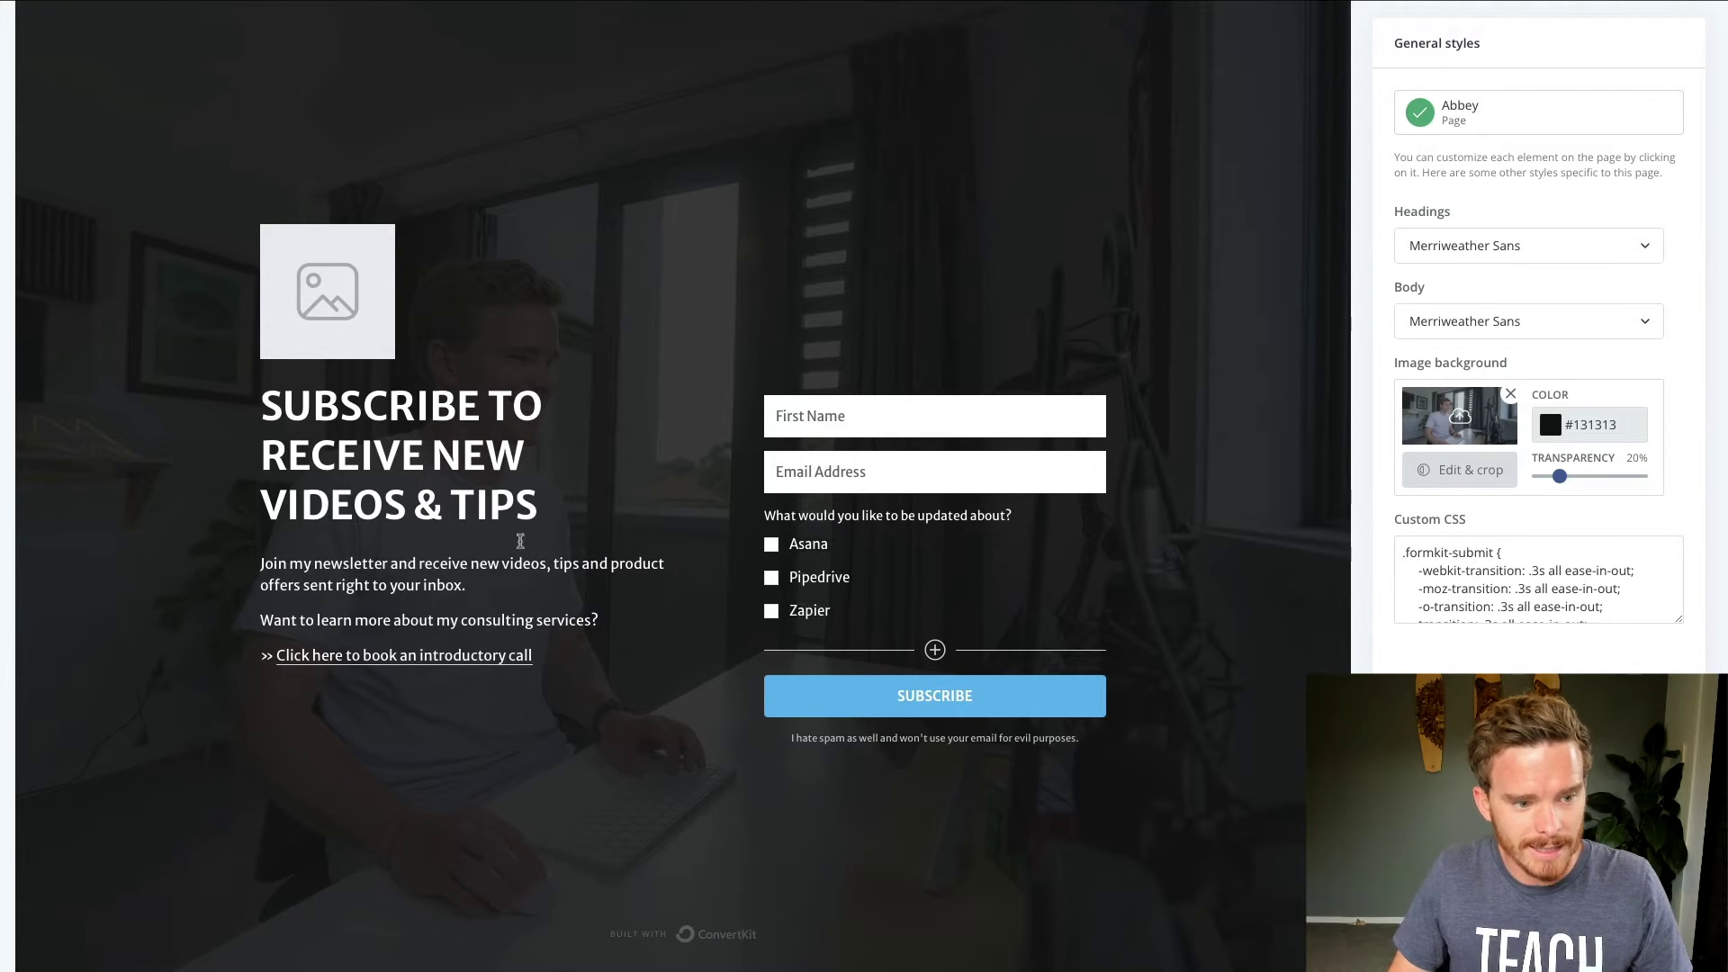
left_click(990, 531)
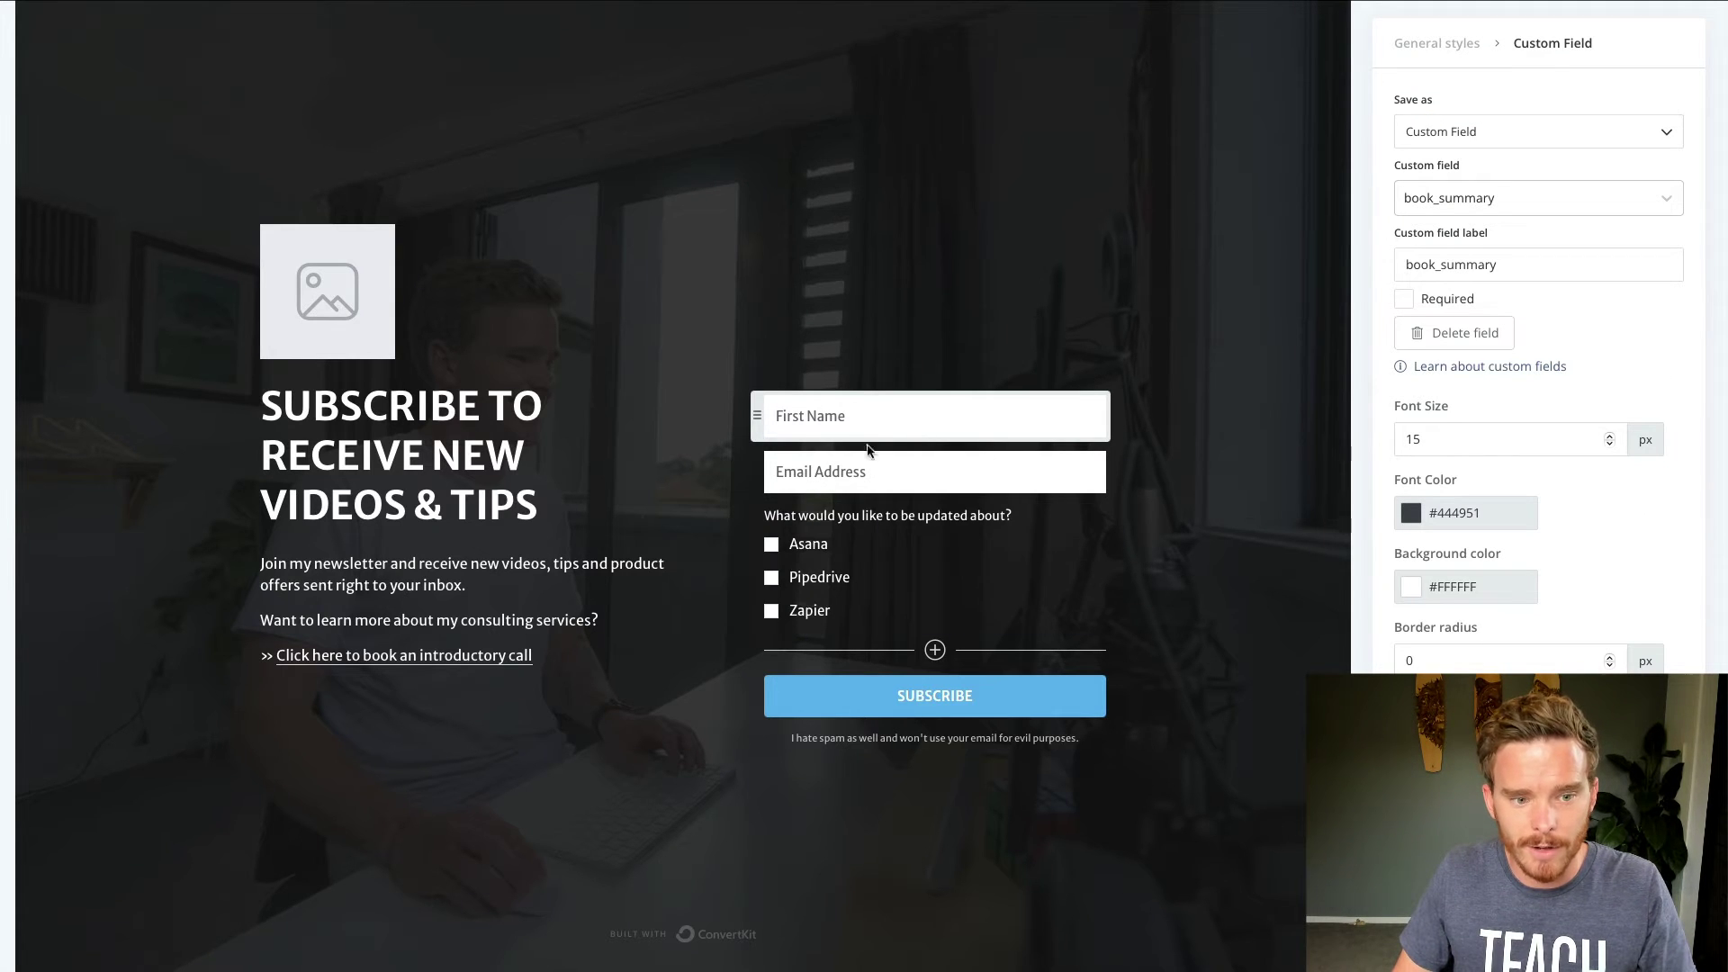
left_click(935, 650)
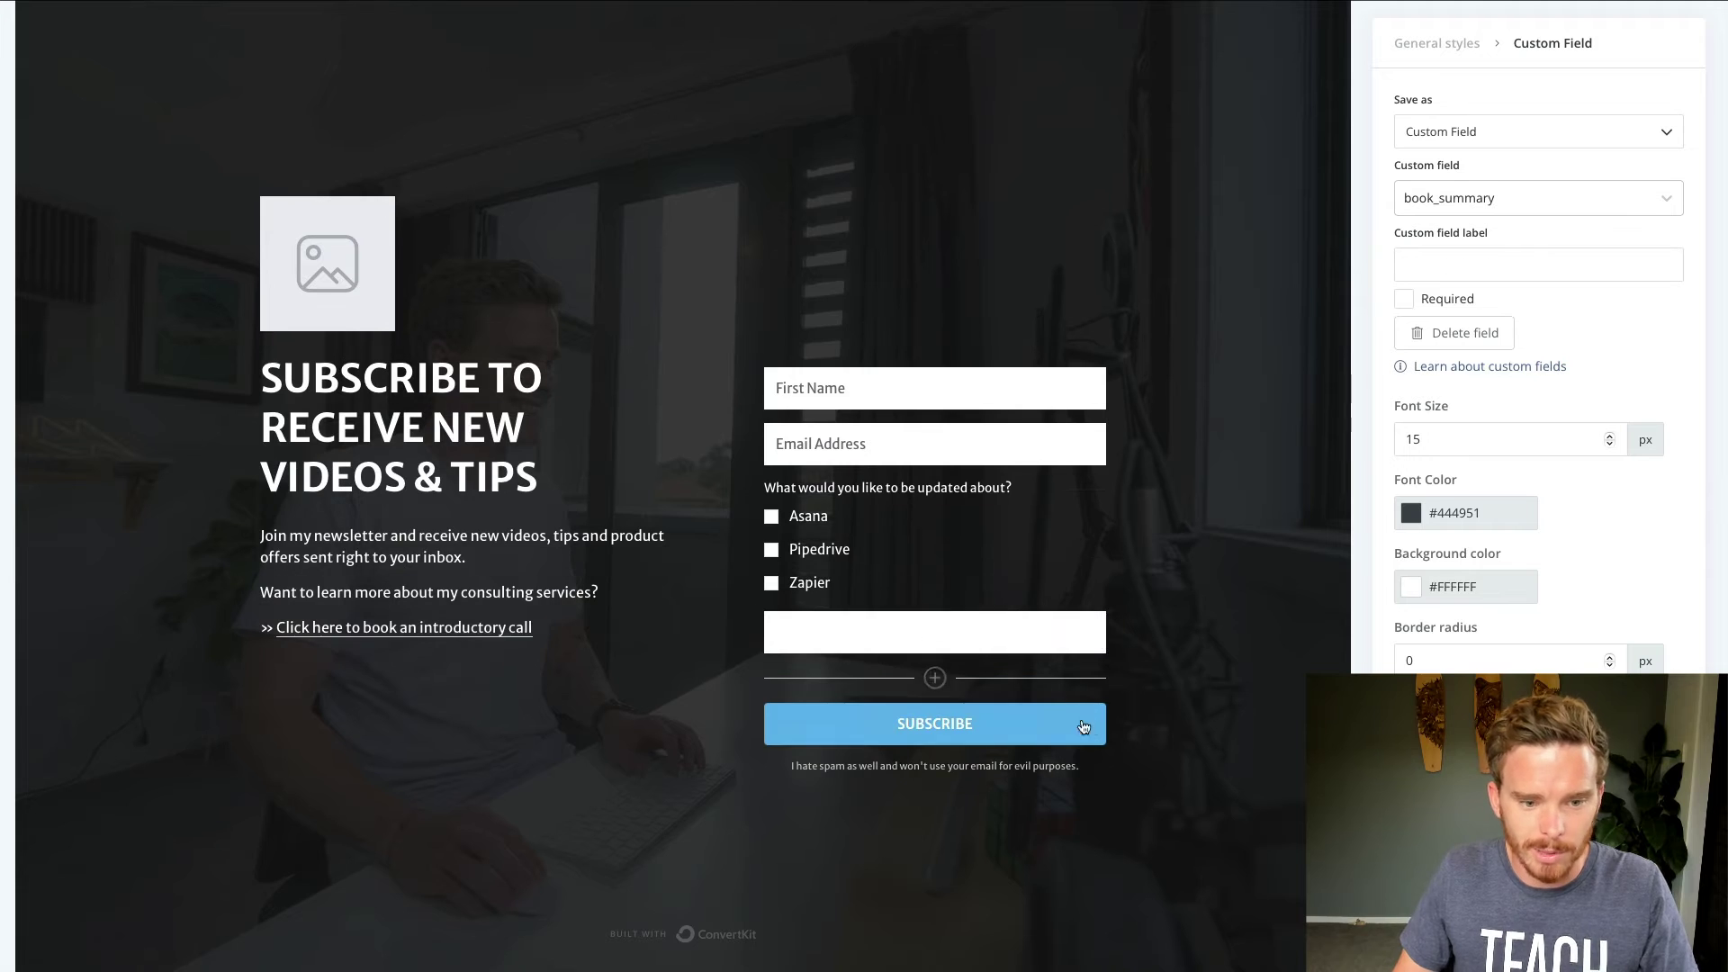
left_click(1470, 198)
left_click(1526, 184)
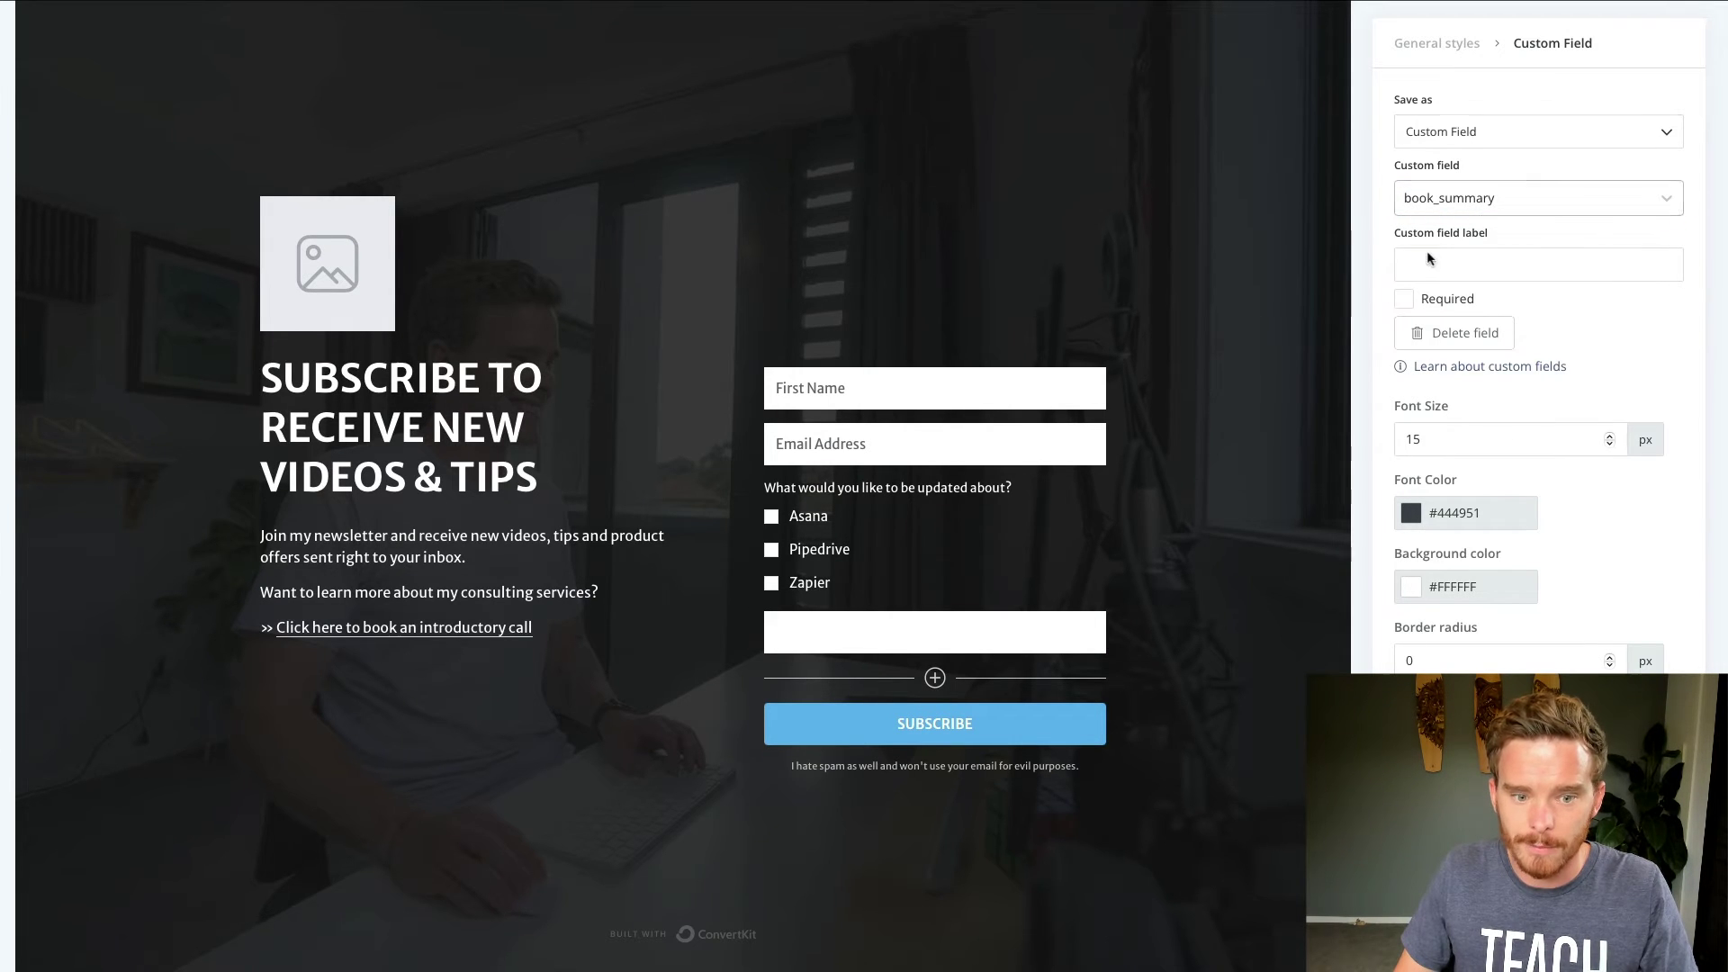
left_click(1441, 332)
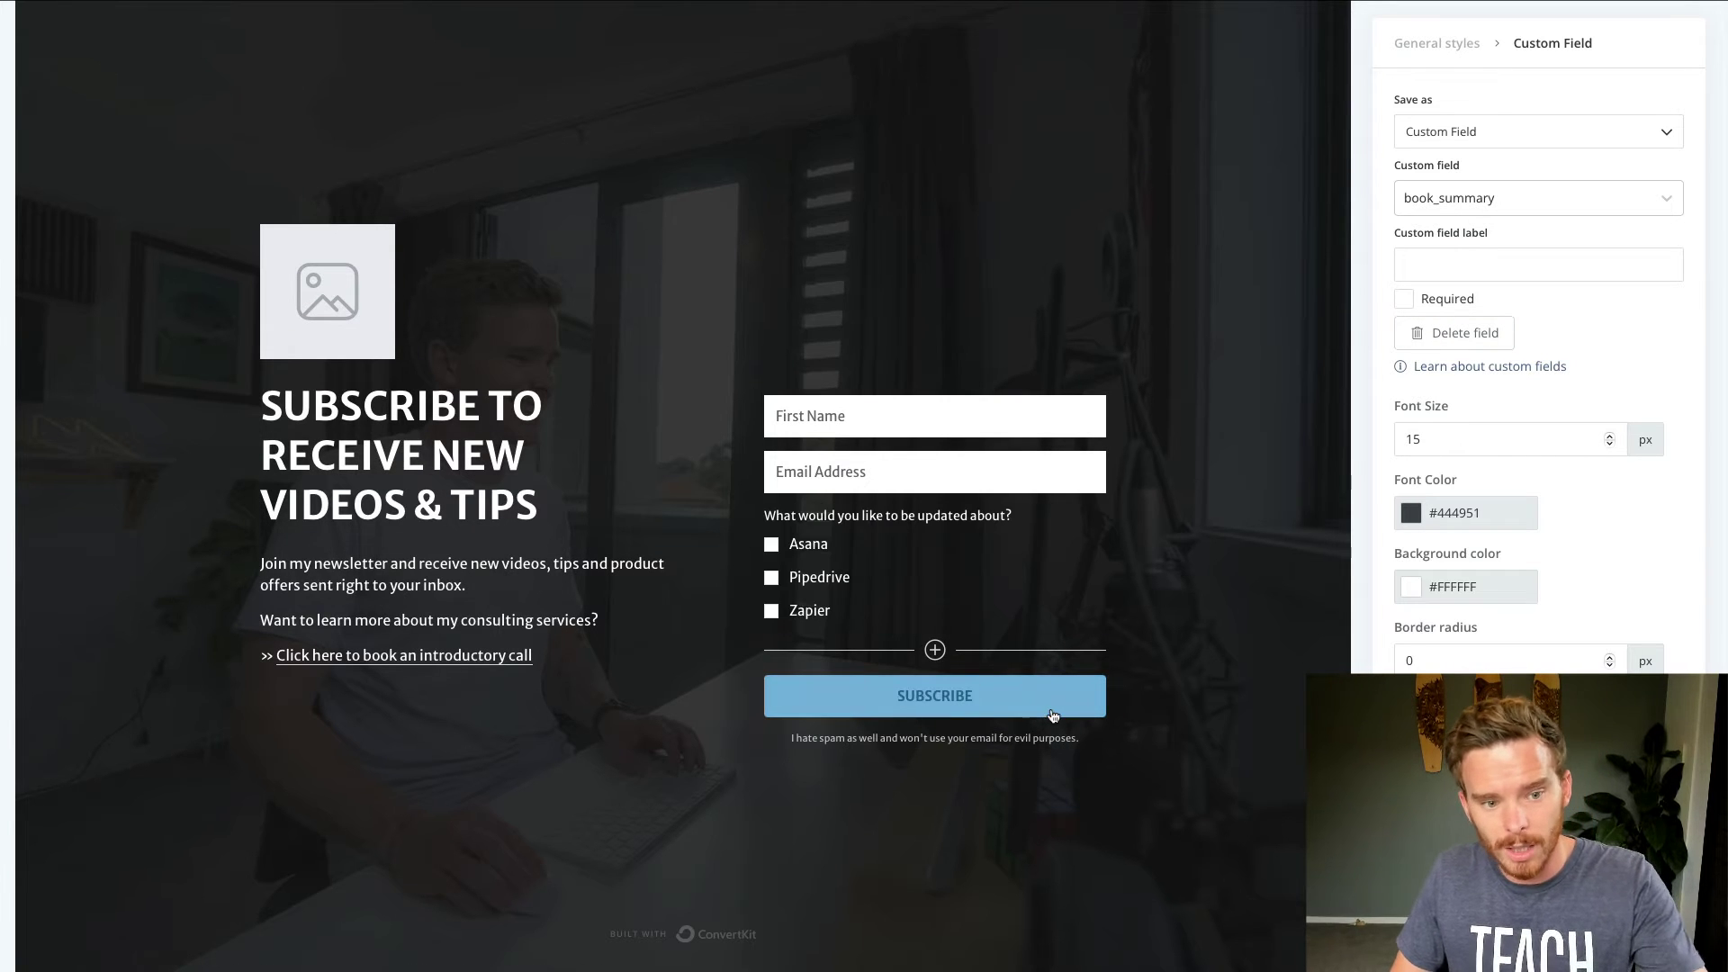
left_click(1007, 563)
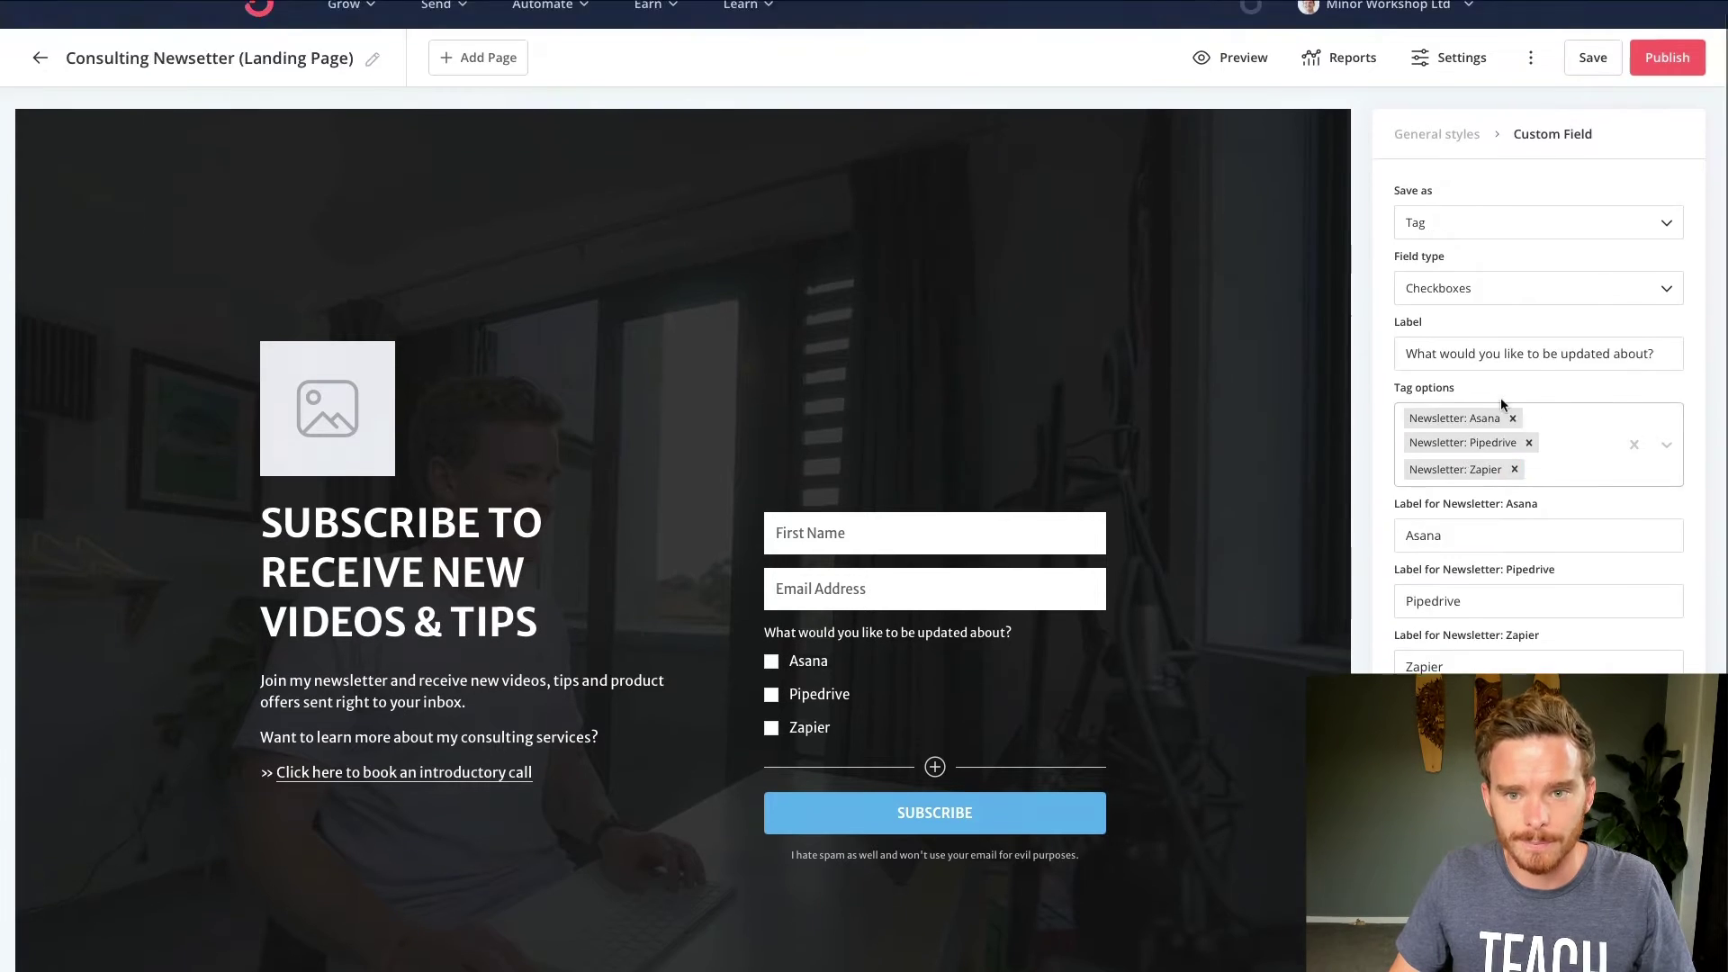
- Set the WordPress page's ConvertKit landing page to Consulting Newsetter (Landing Page)
left_click(1436, 43)
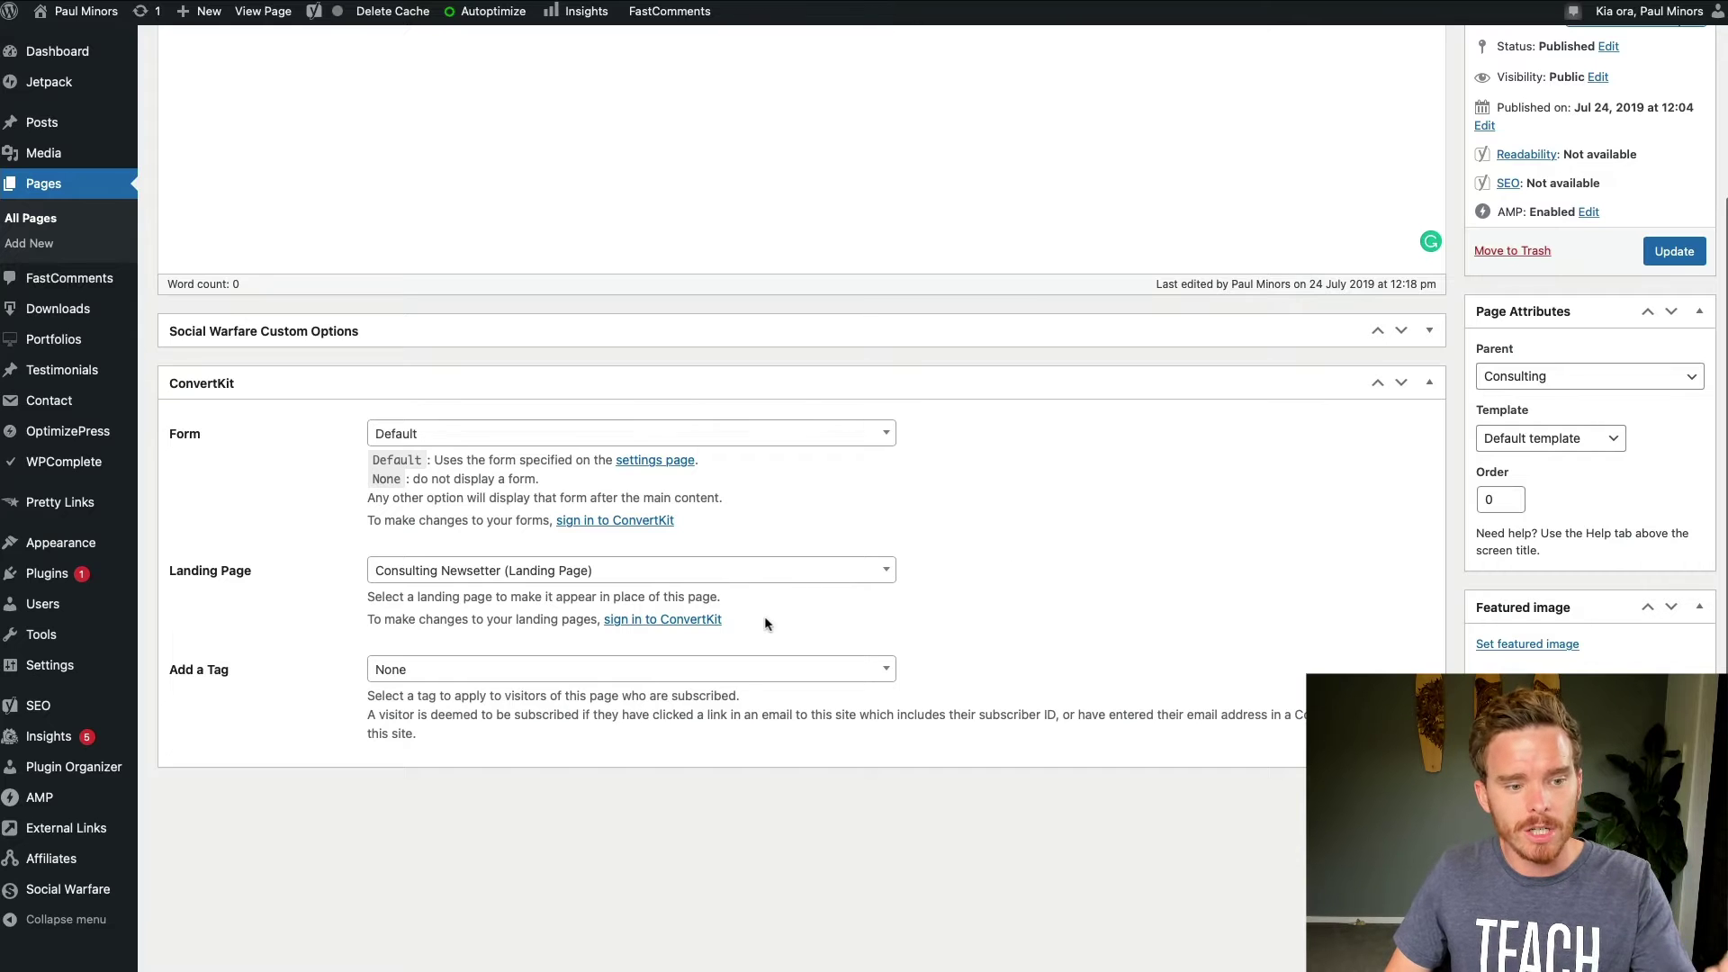
scroll(764, 616, "up", 5)
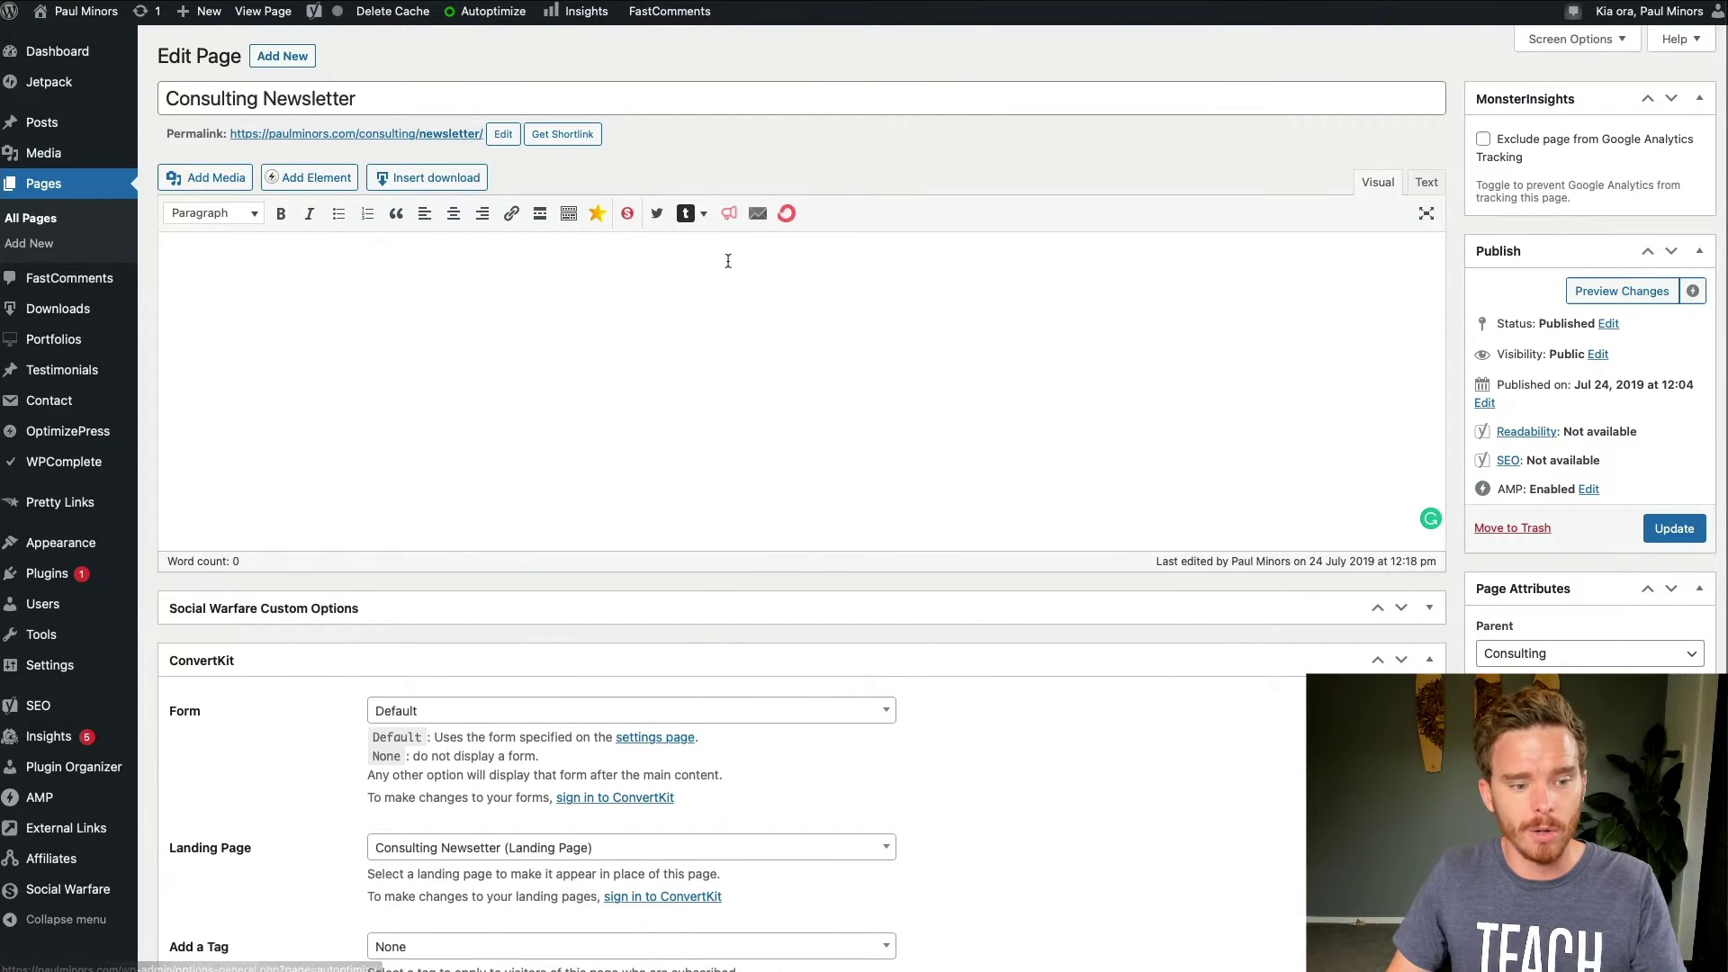
scroll(740, 363, "down", 4)
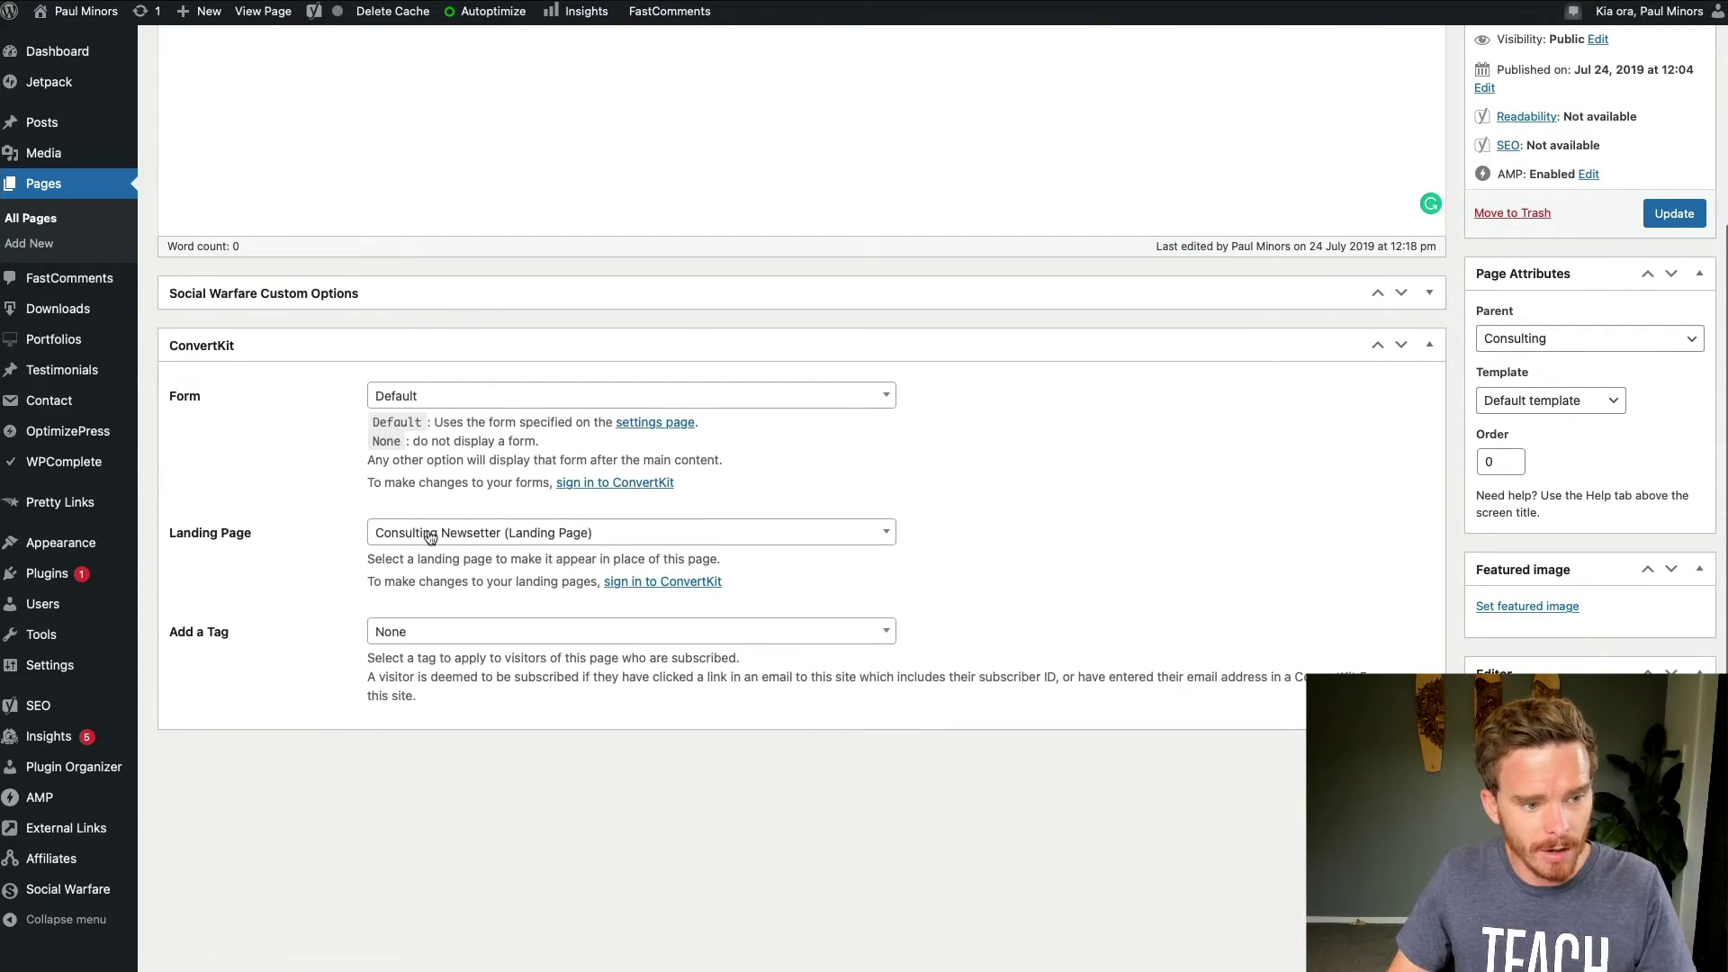
left_click(407, 537)
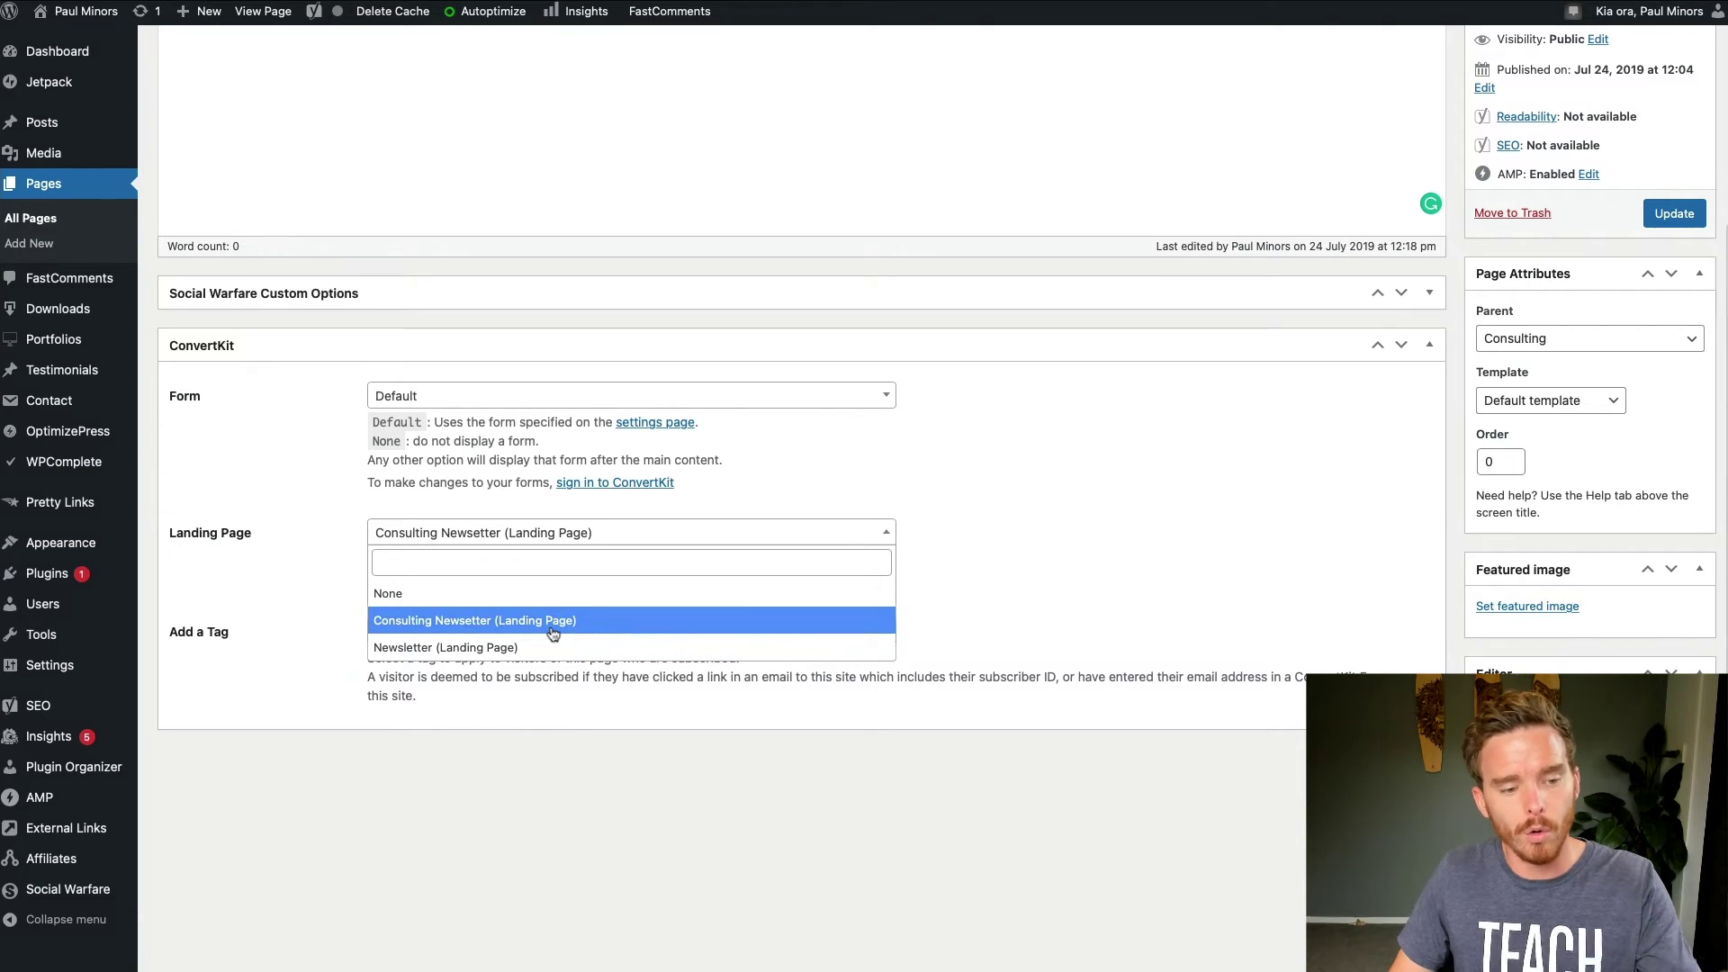
left_click(843, 609)
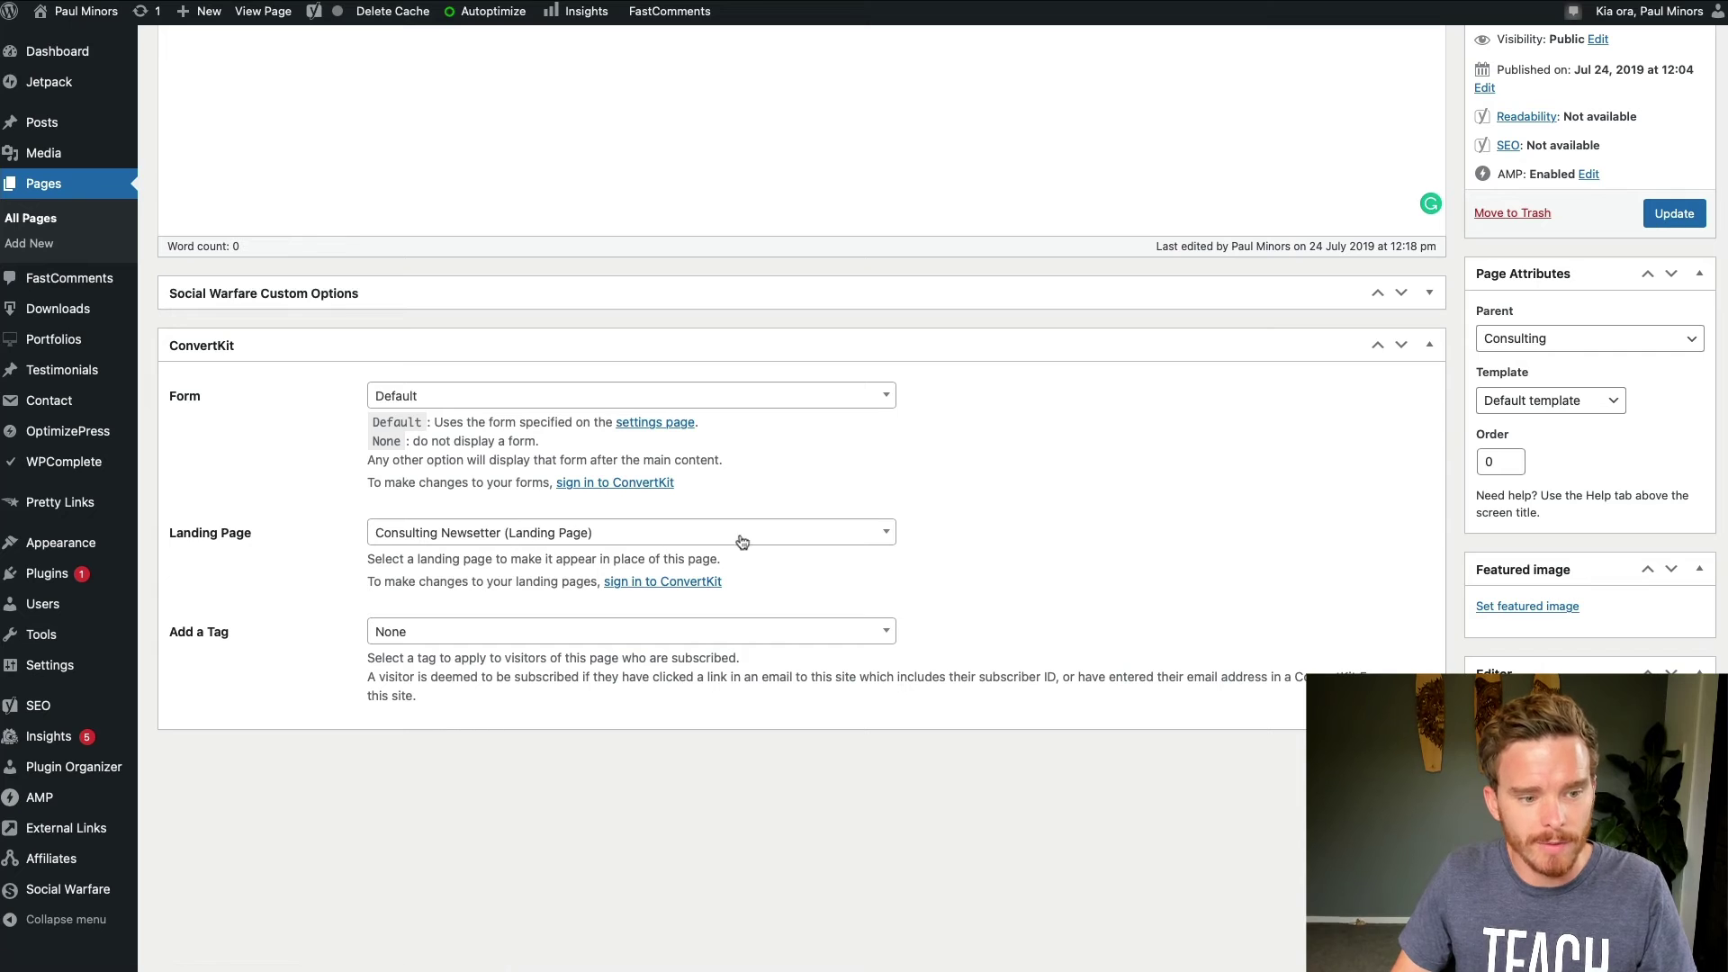
scroll(1024, 347, "up", 5)
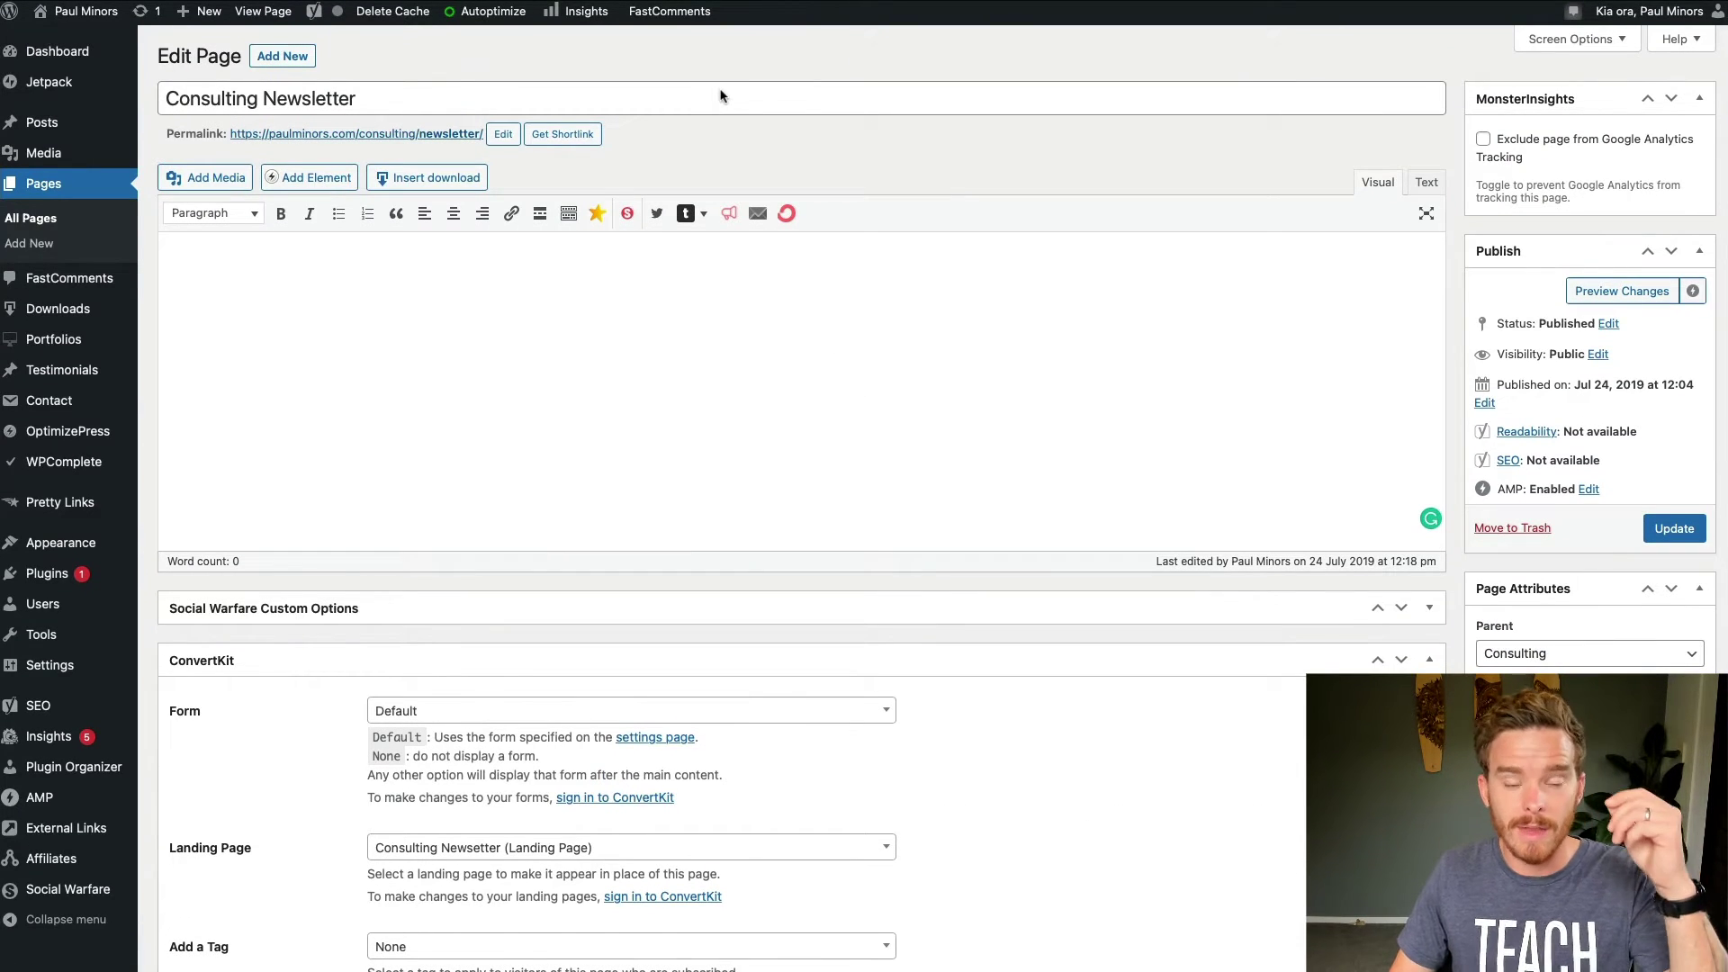
- Move from the consulting newsletter landing page to the Paul Minors blog and scroll to its footer blueprint form
key("ctrl+Tab")
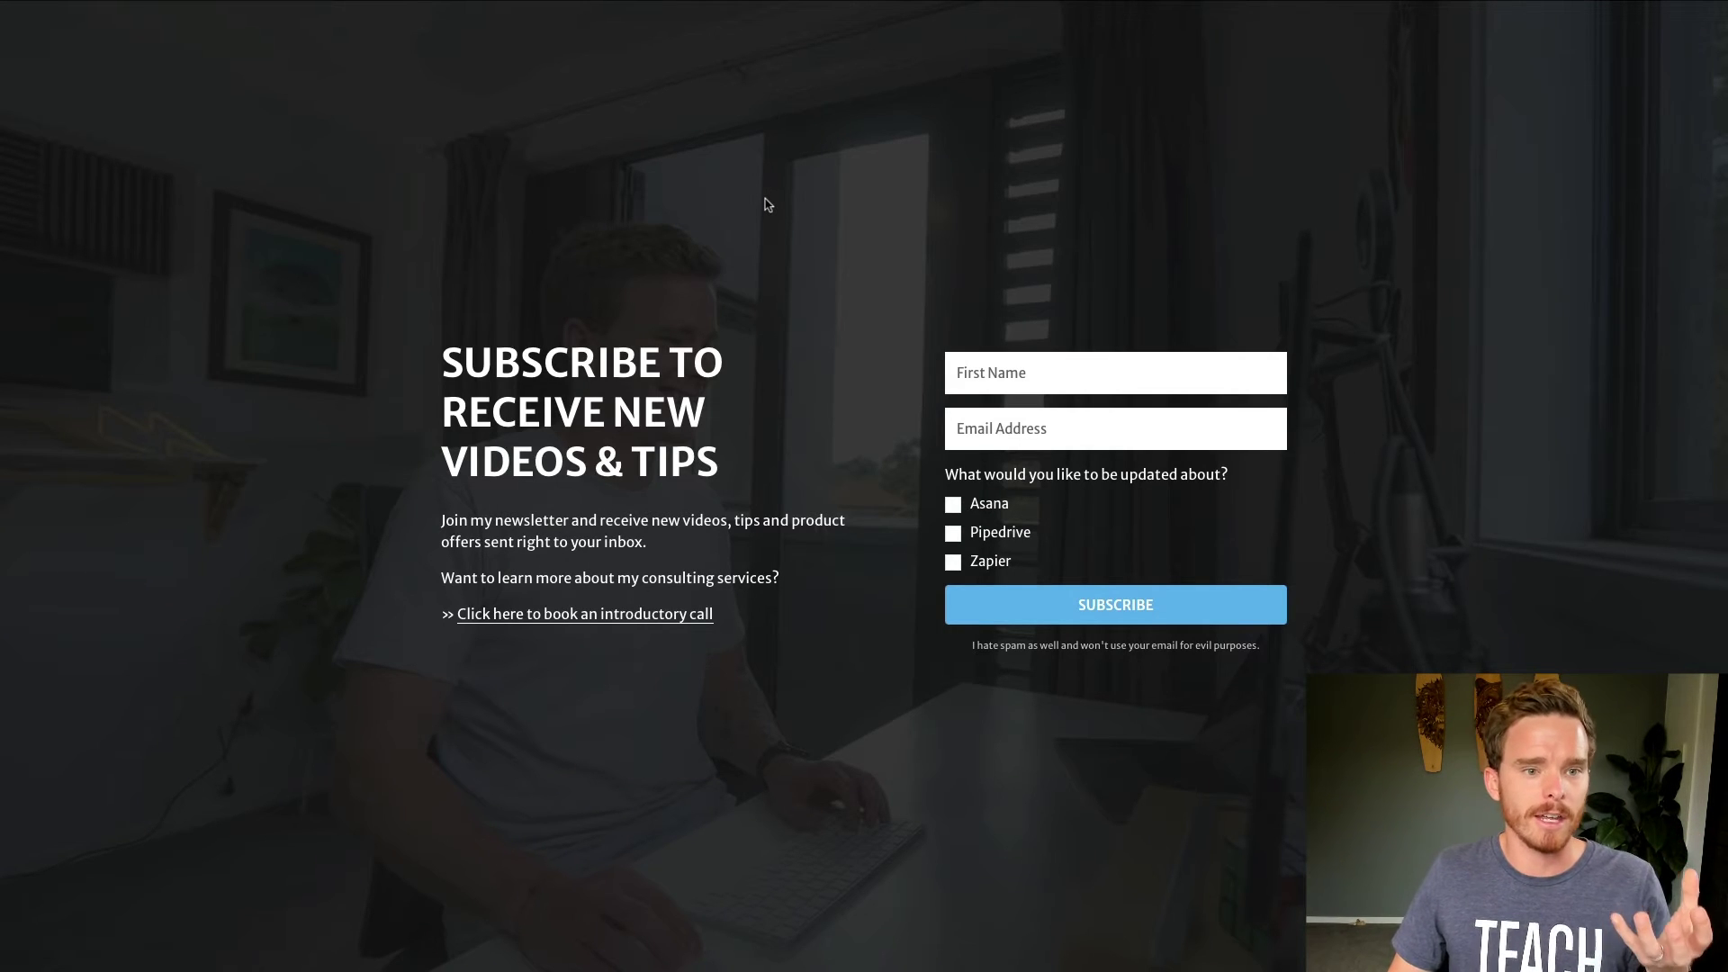
key("ctrl+Tab")
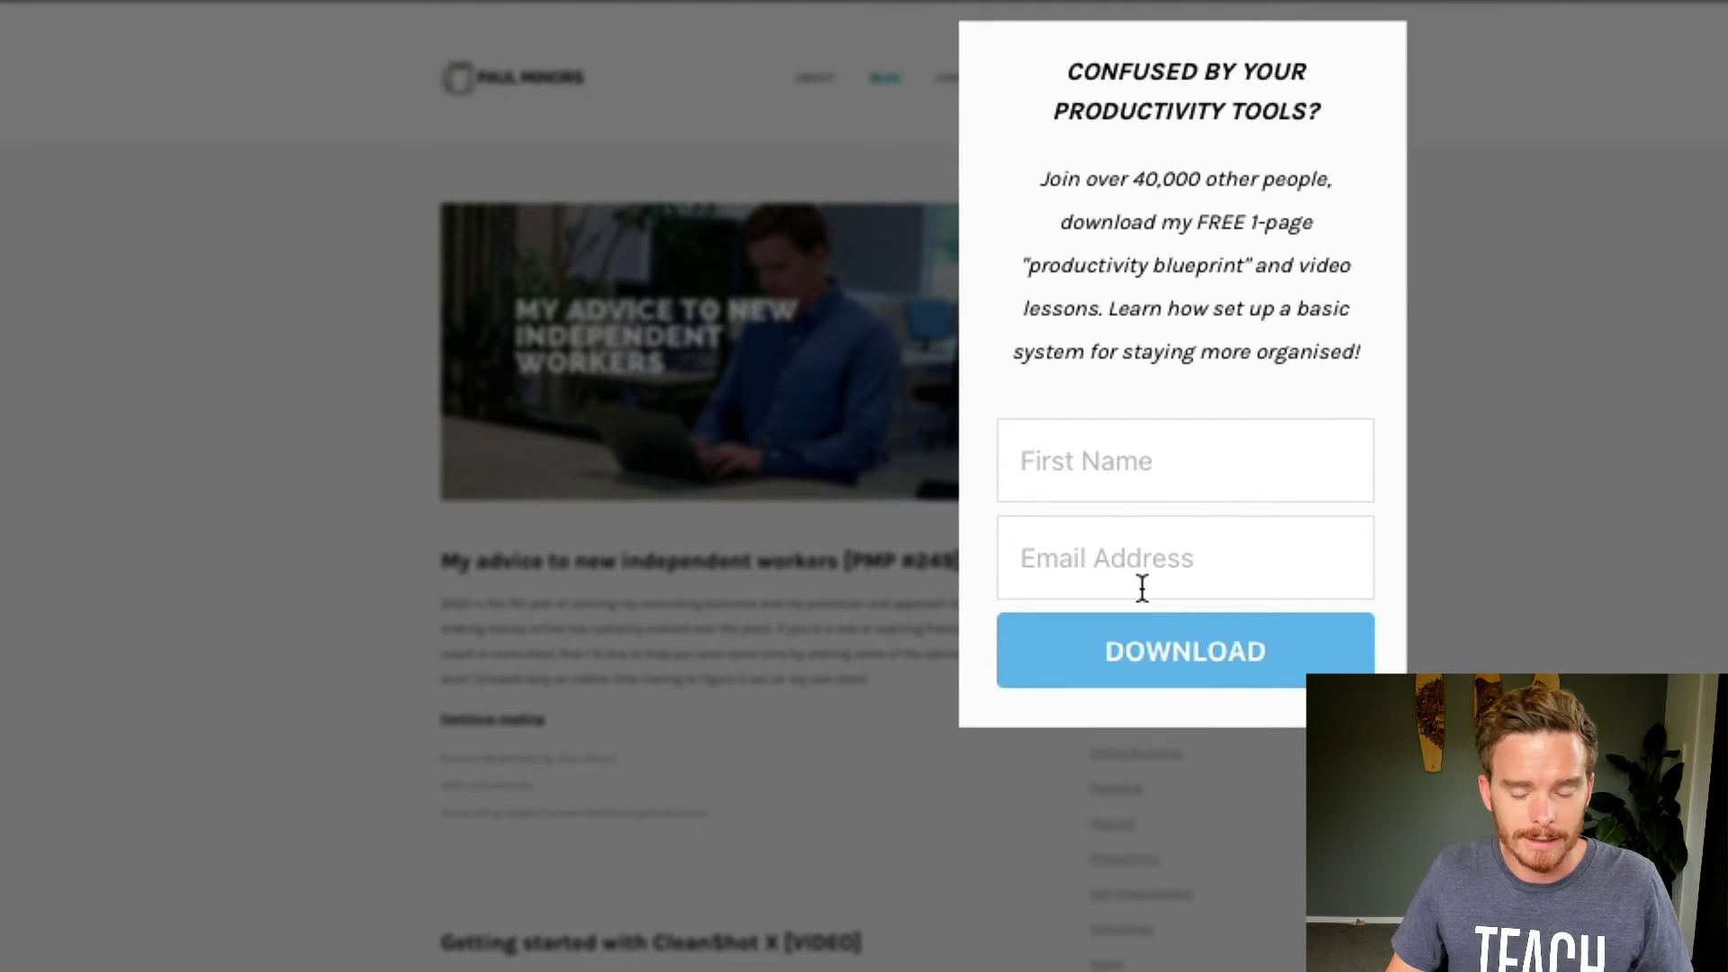
left_click(1142, 551)
left_click(1107, 699)
scroll(1228, 370, "down", 20)
scroll(1206, 461, "down", 15)
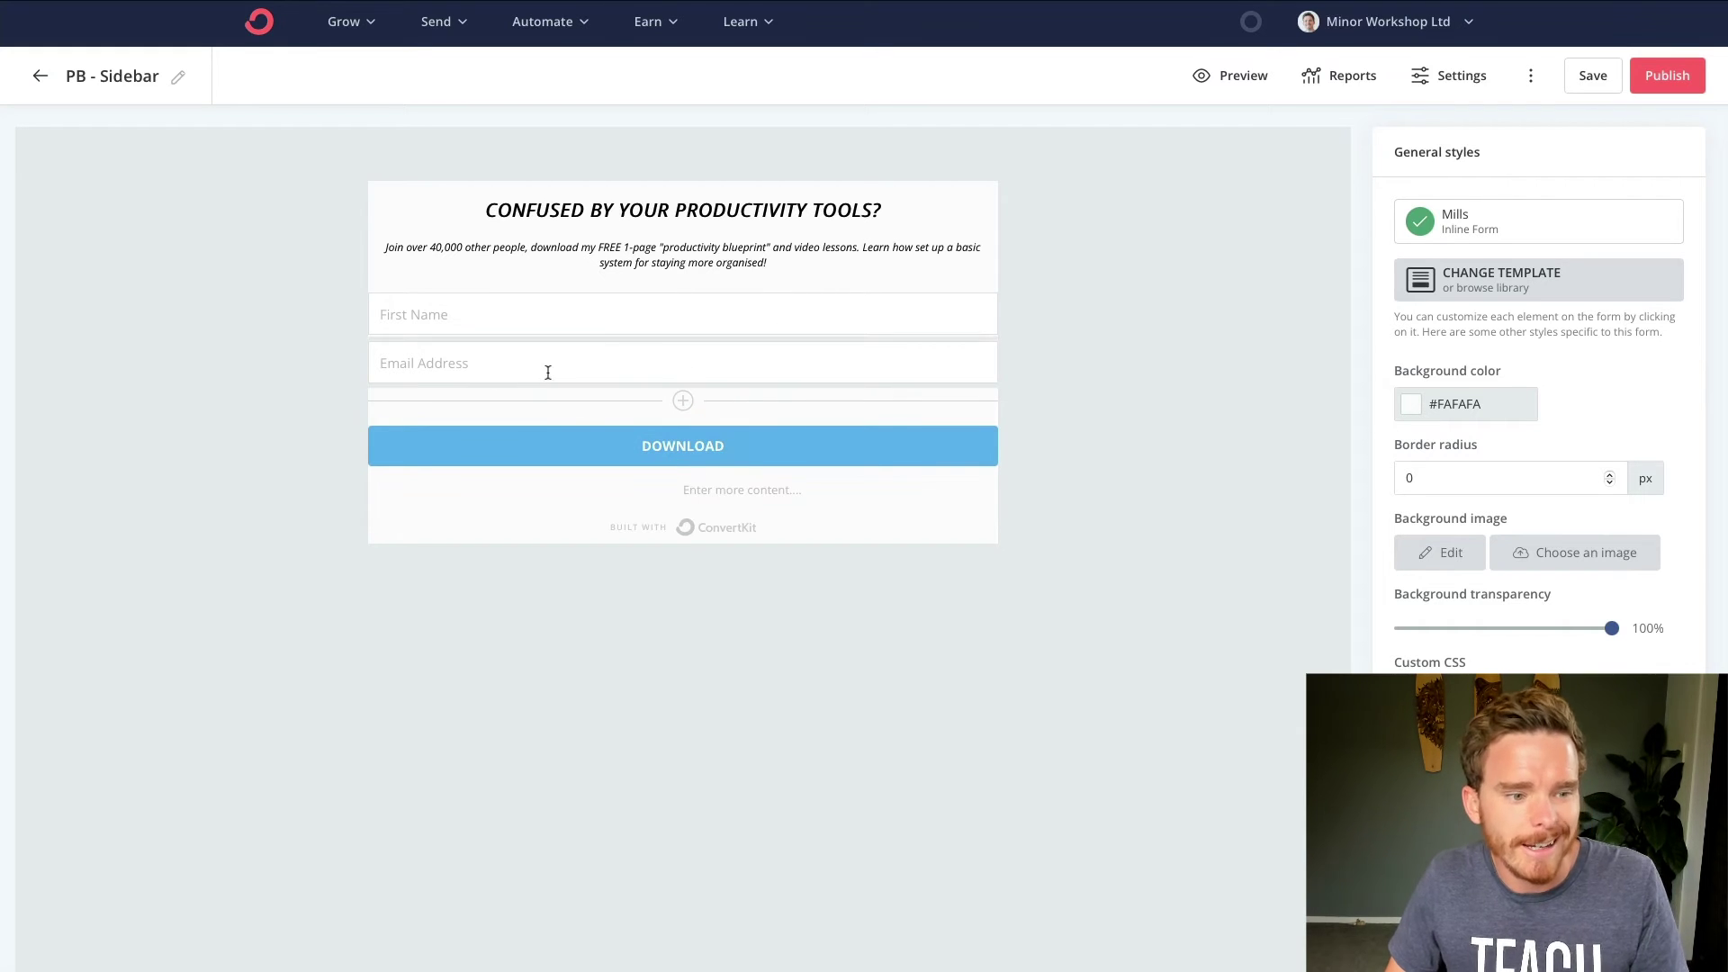
- Go back to the Paul Minors blog tab and scroll around the page
key("ctrl+Tab")
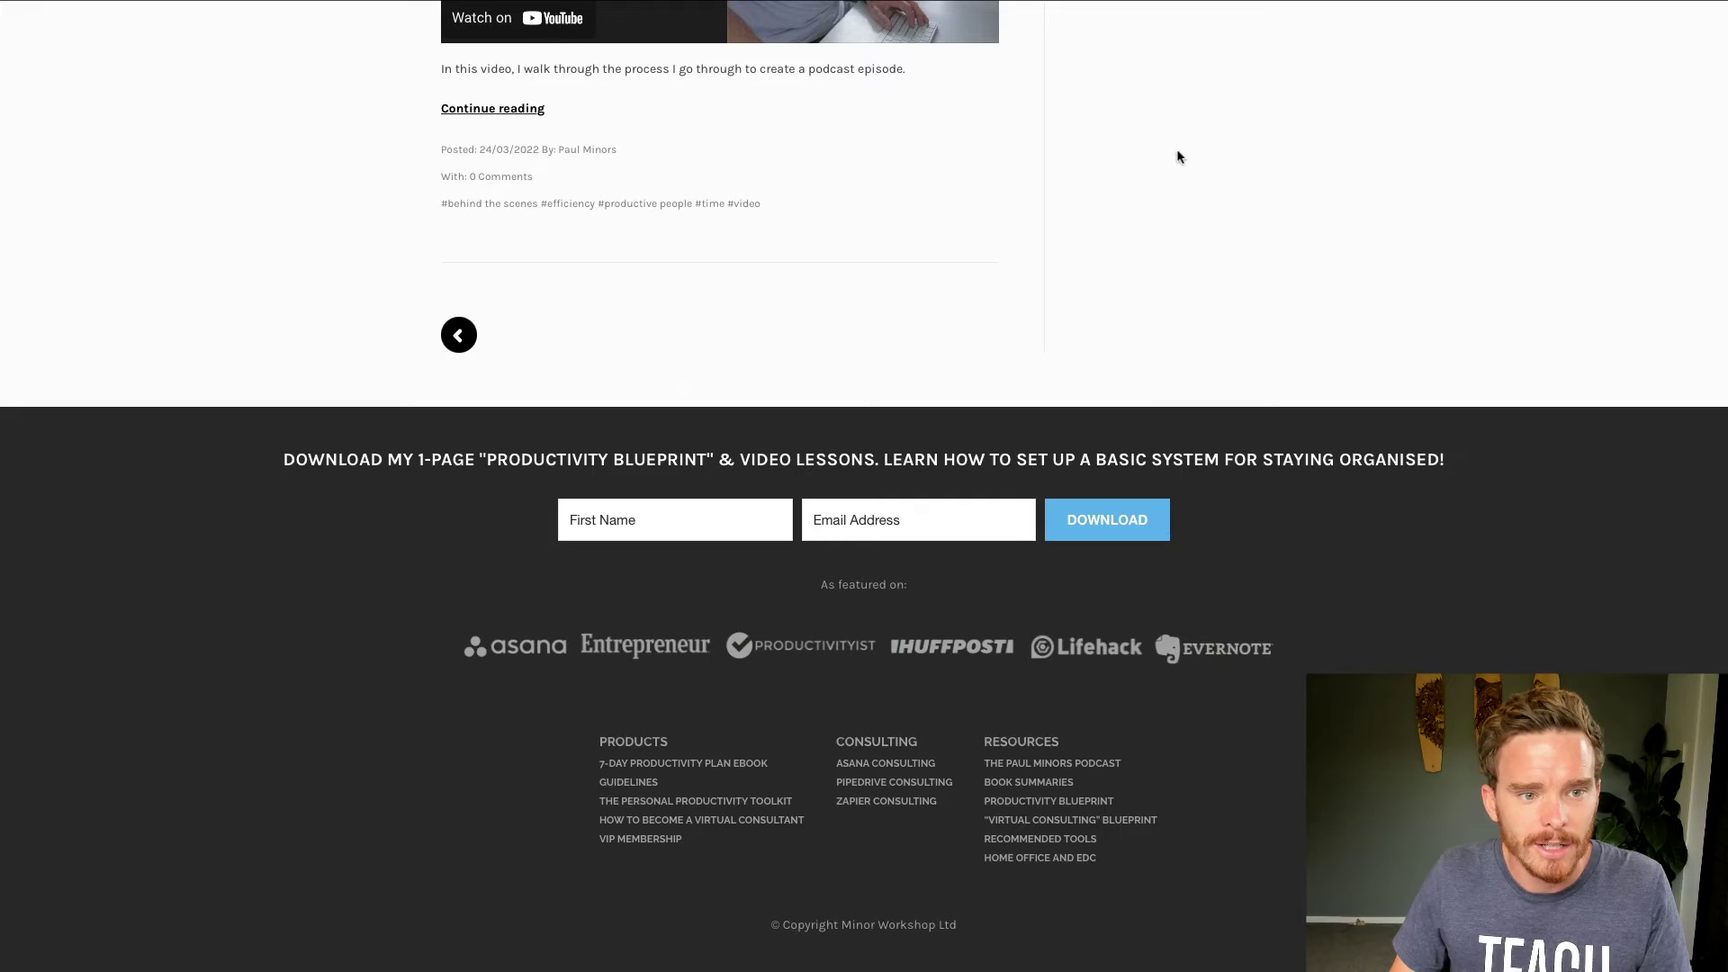
scroll(1143, 225, "up", 20)
scroll(1127, 268, "down", 1)
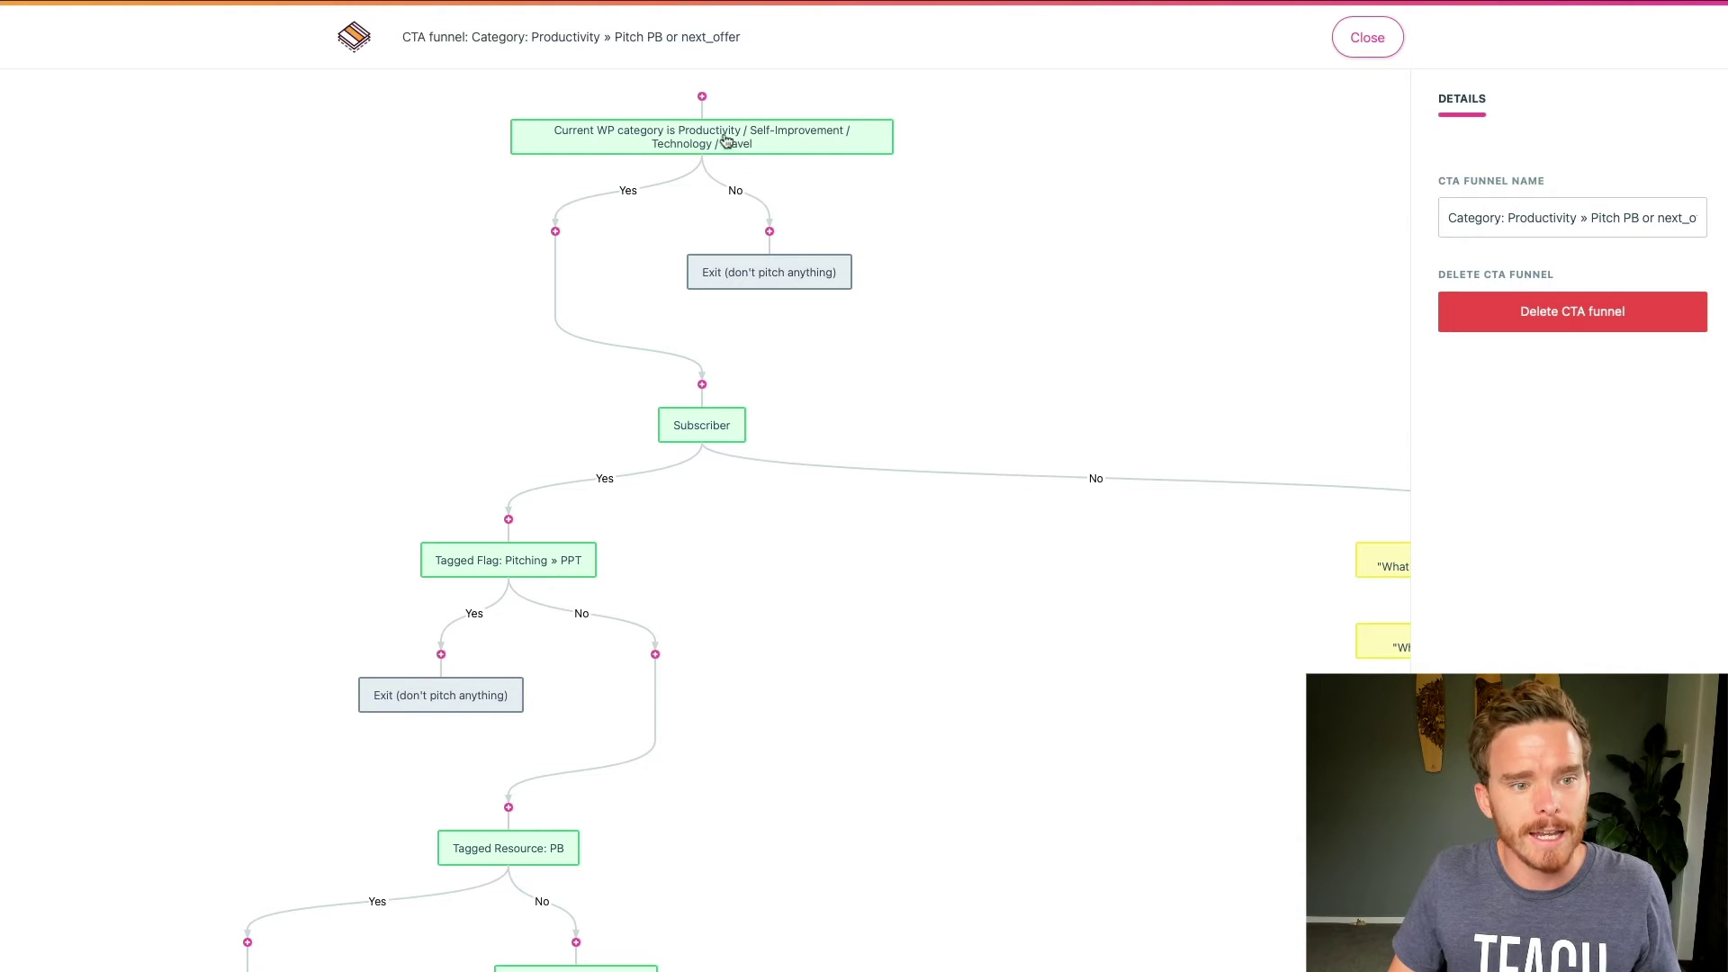
- Glance at the WP category condition, then open the 'Ask about: ppt_goal' question's View / edit settings
left_click(683, 143)
left_click(765, 134)
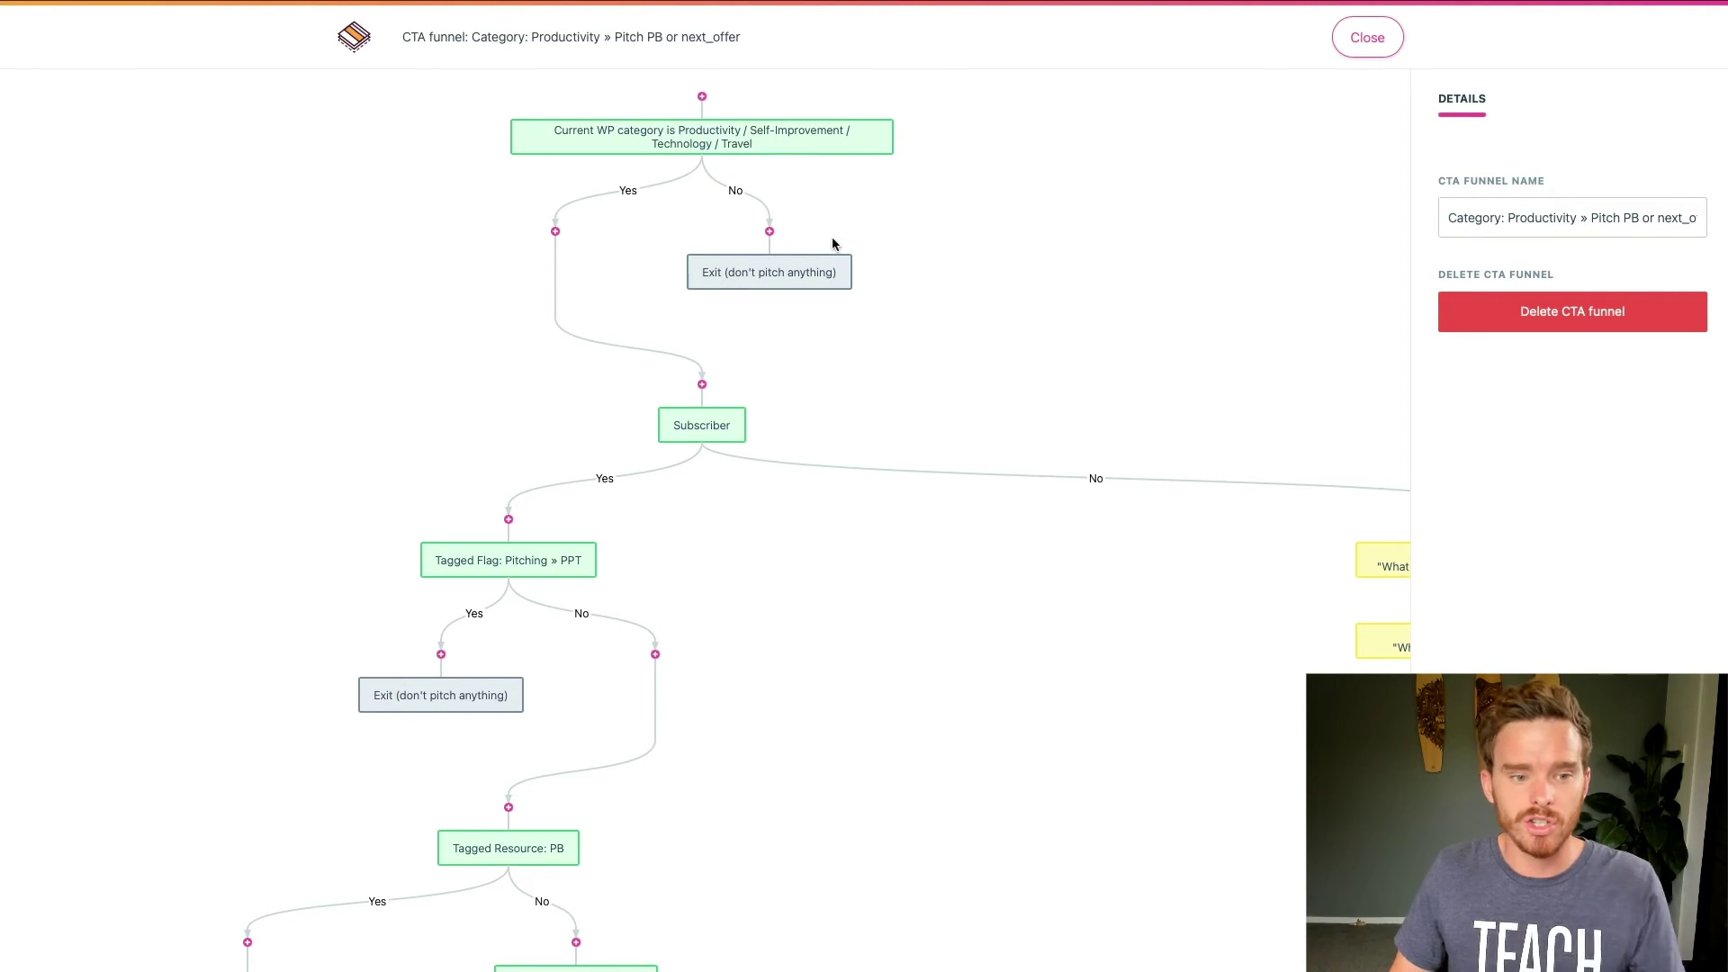
scroll(862, 286, "down", 3)
scroll(861, 289, "right", 4)
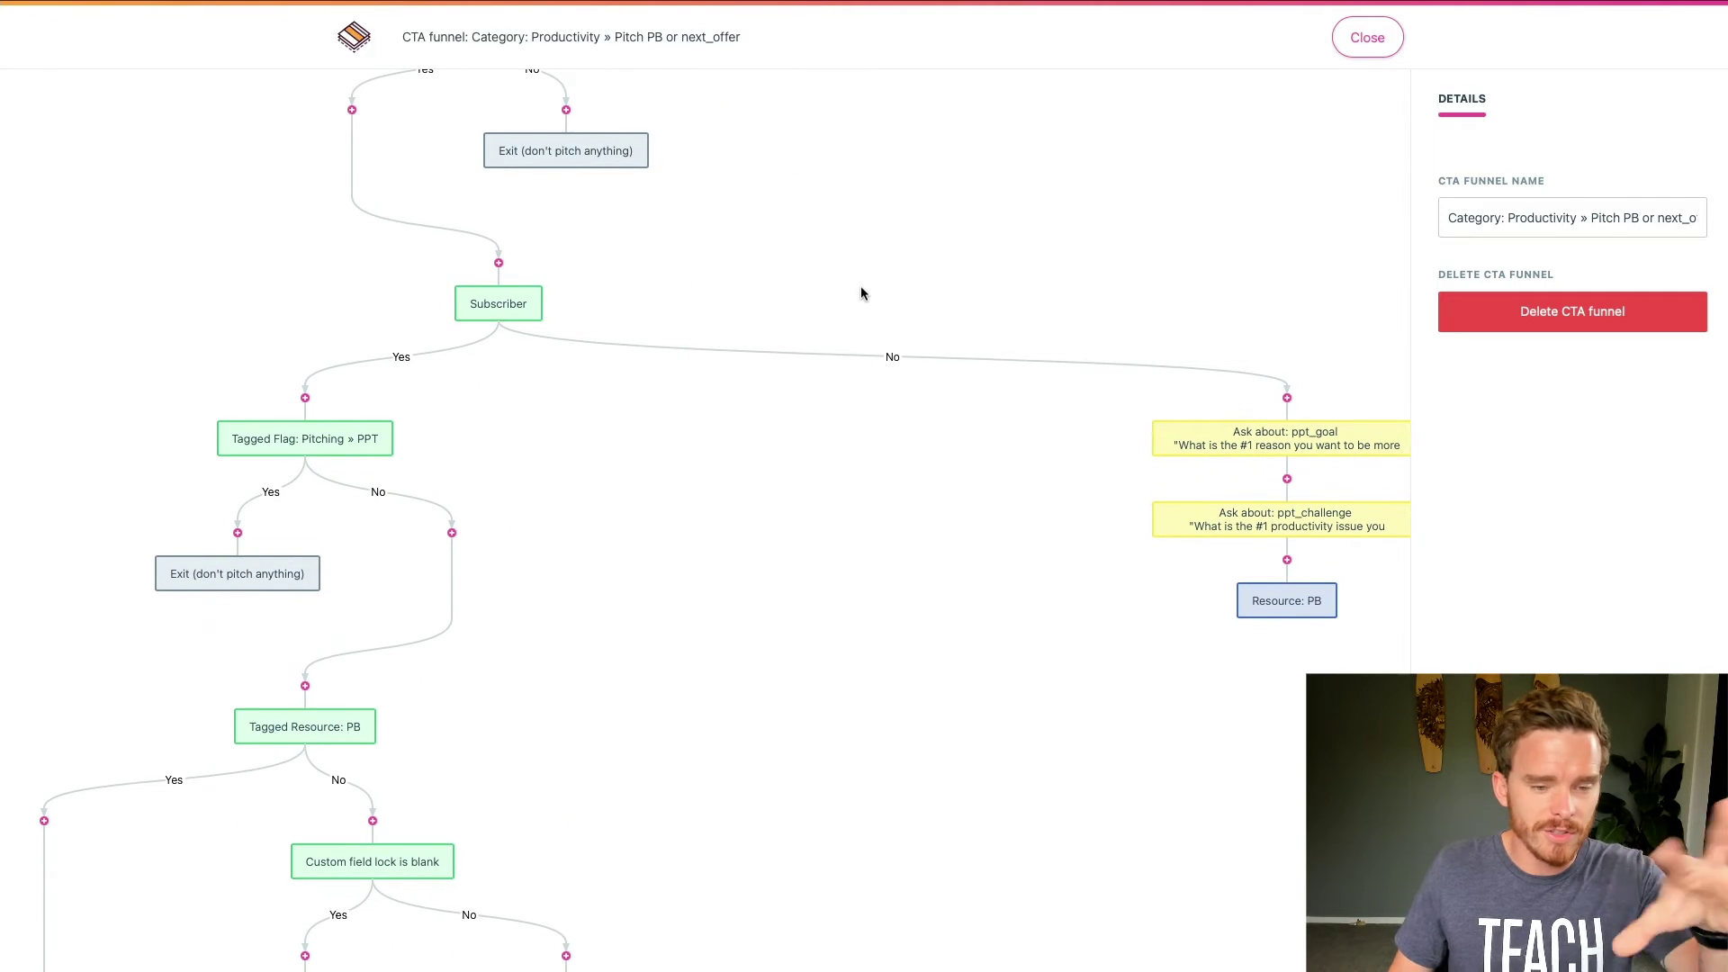
scroll(863, 297, "right", 2)
scroll(862, 297, "left", 3)
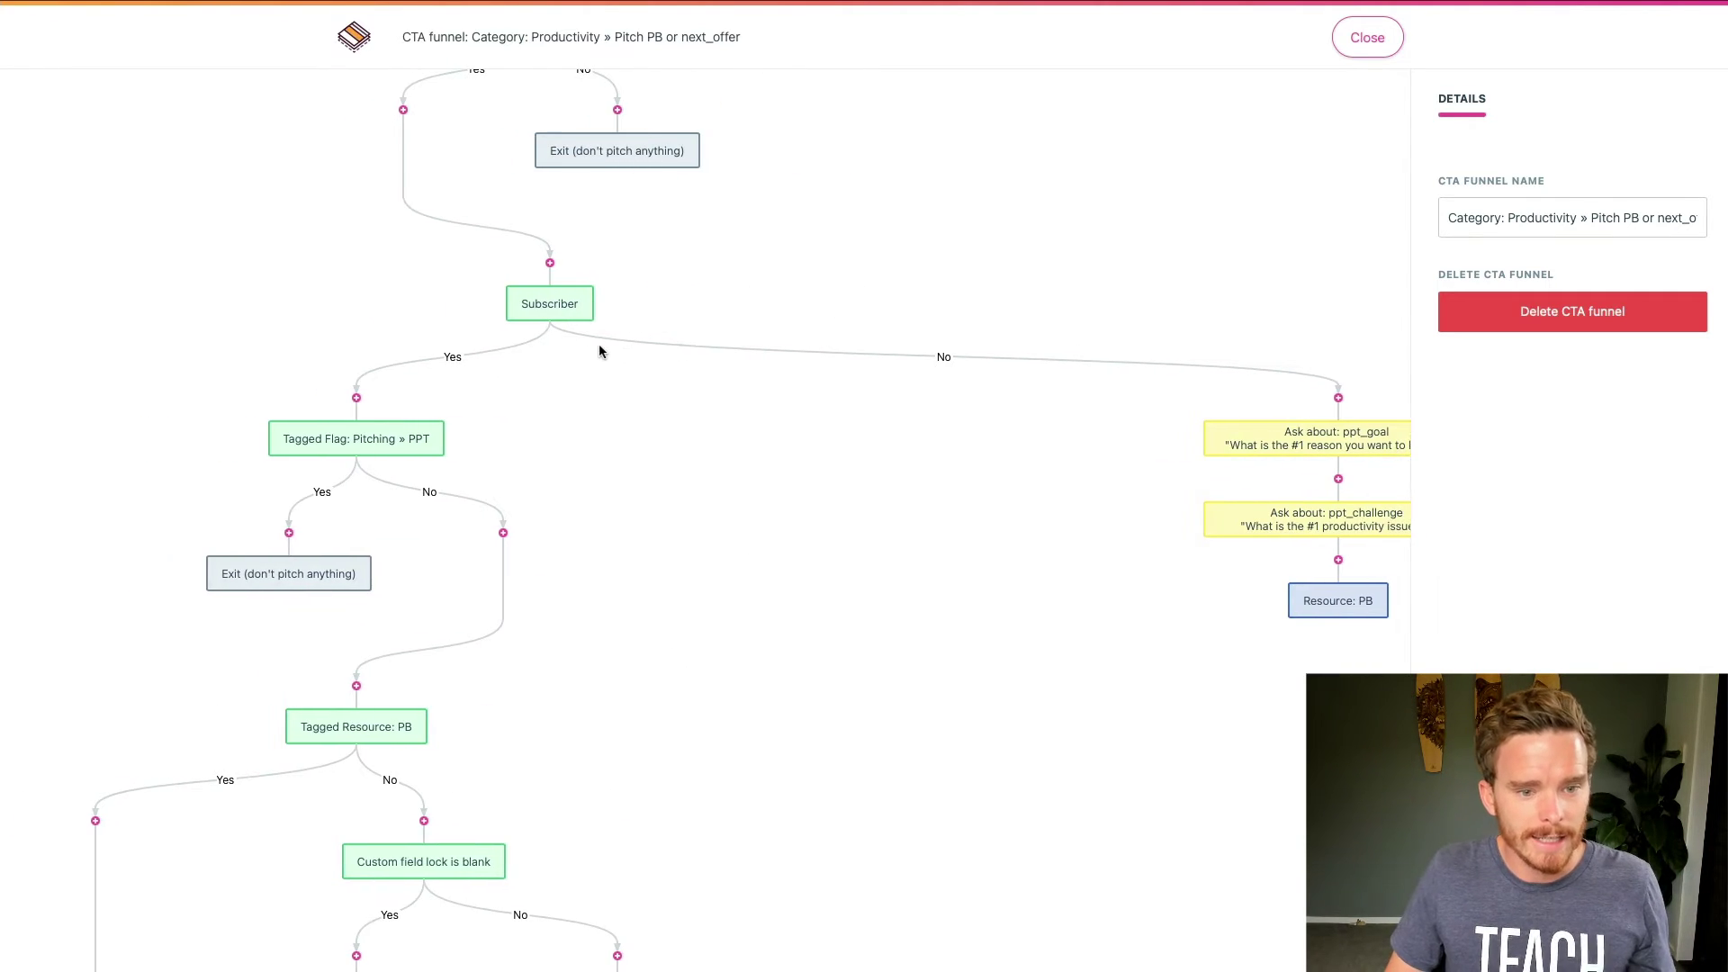
scroll(667, 337, "right", 2)
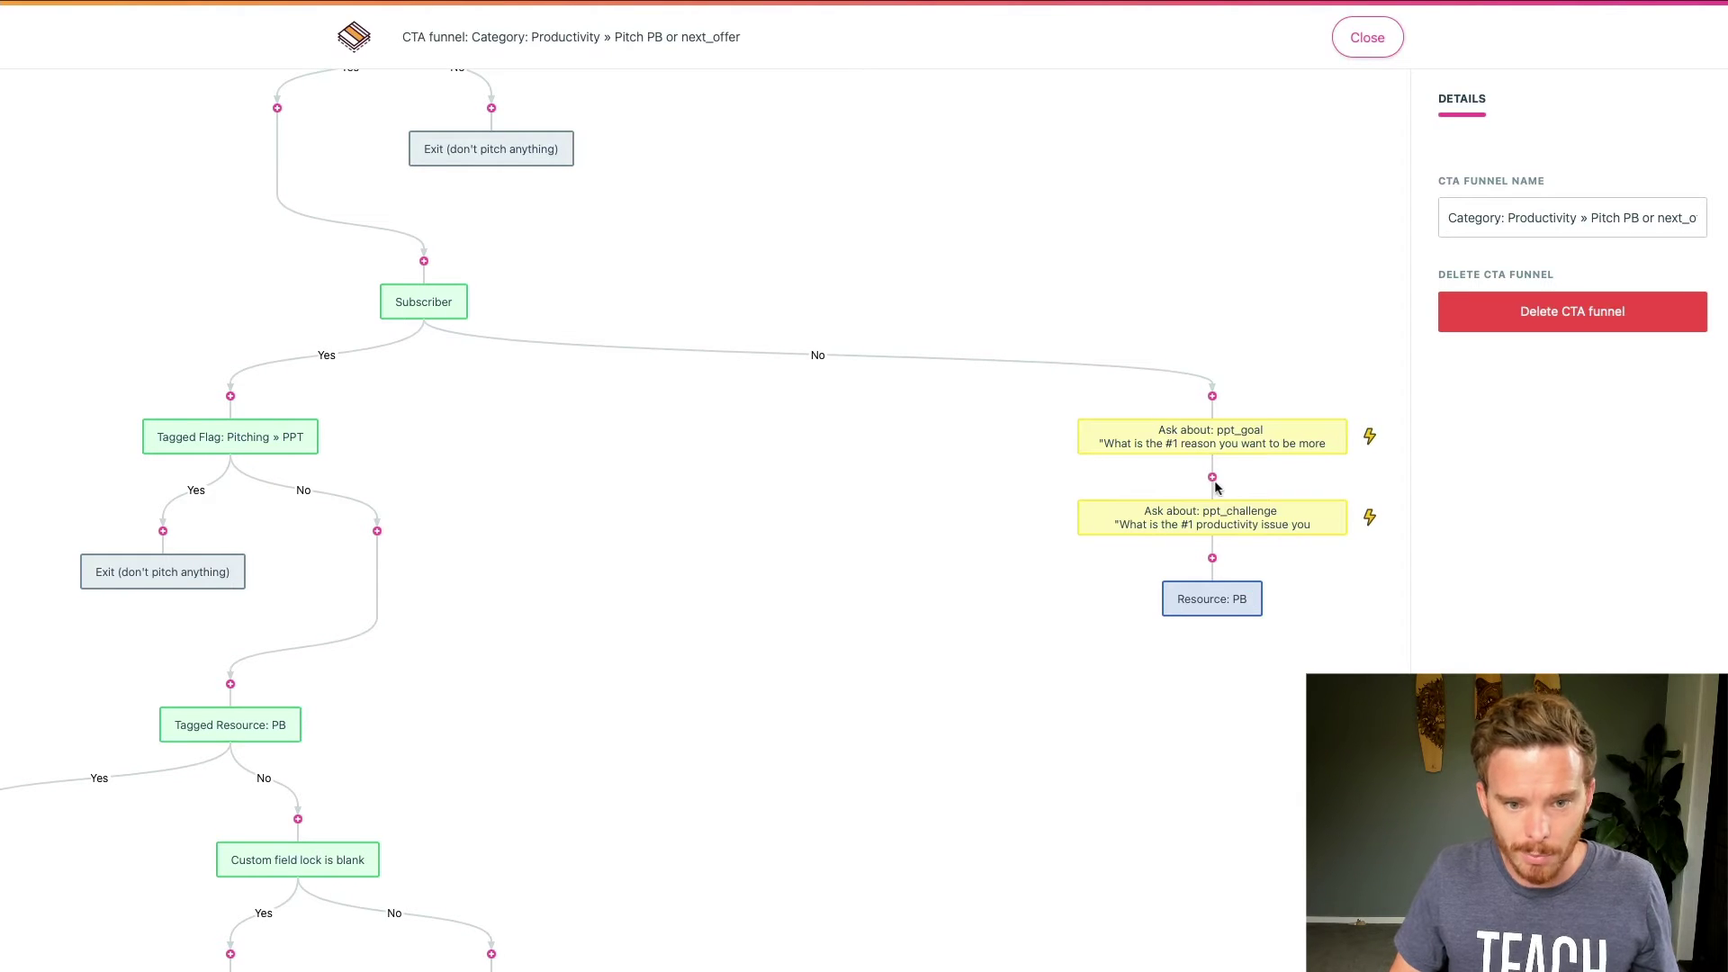
left_click(1246, 435)
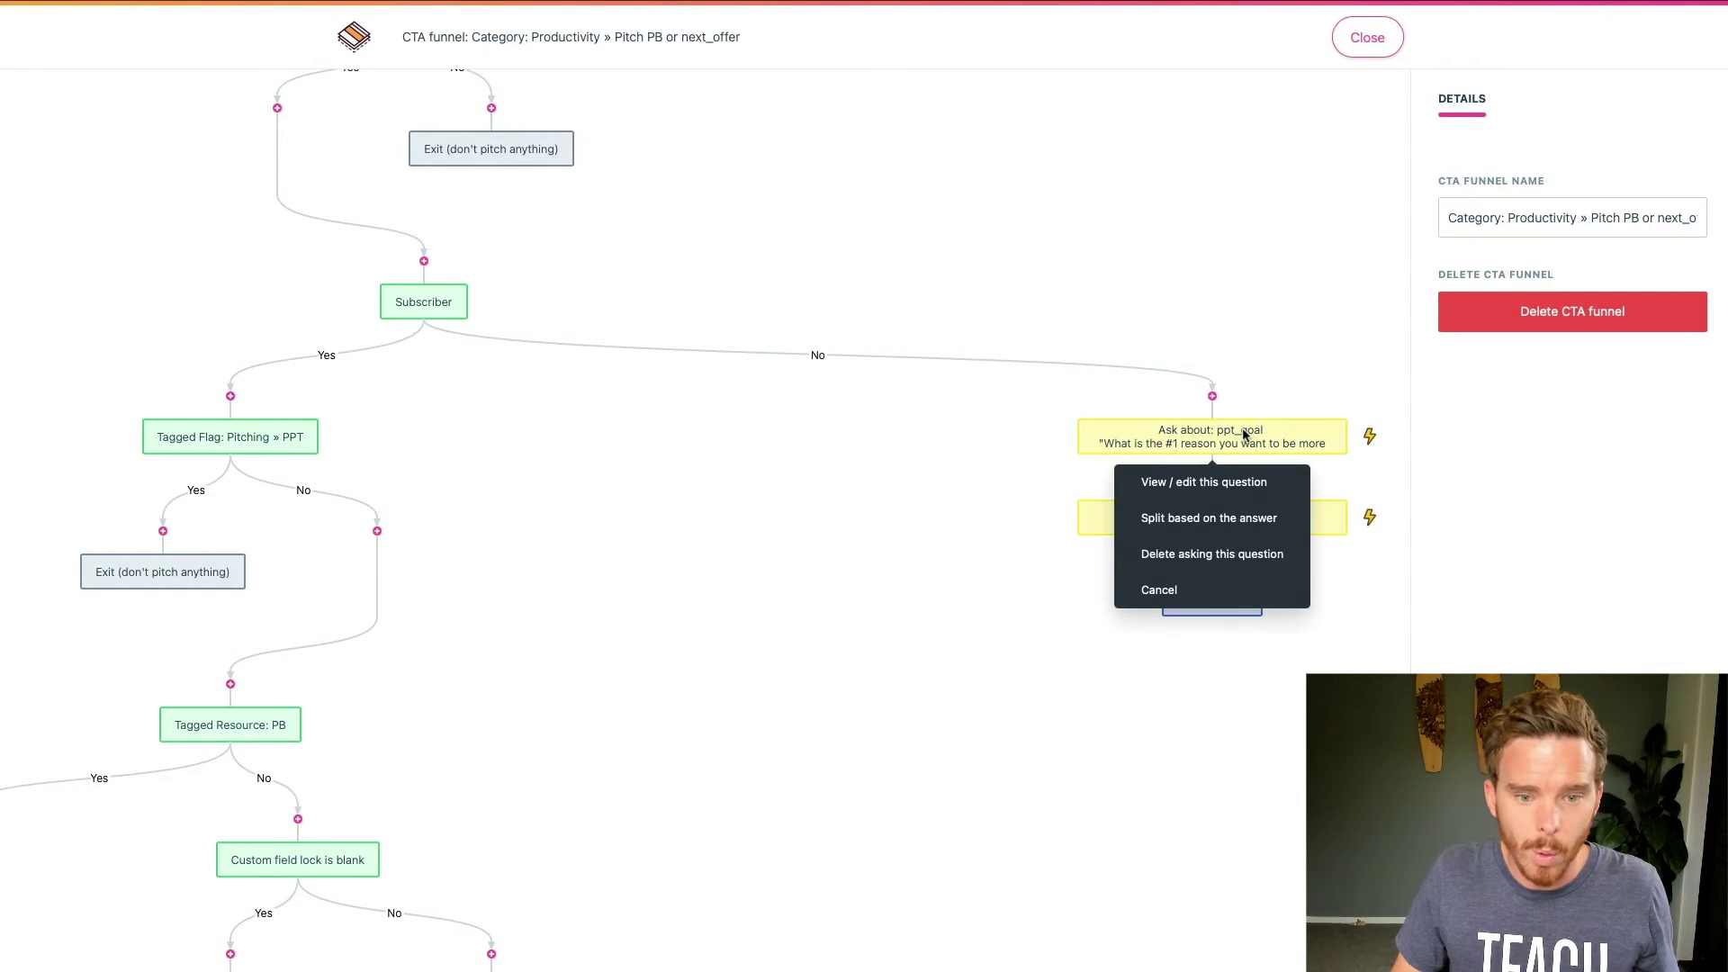
left_click(1240, 485)
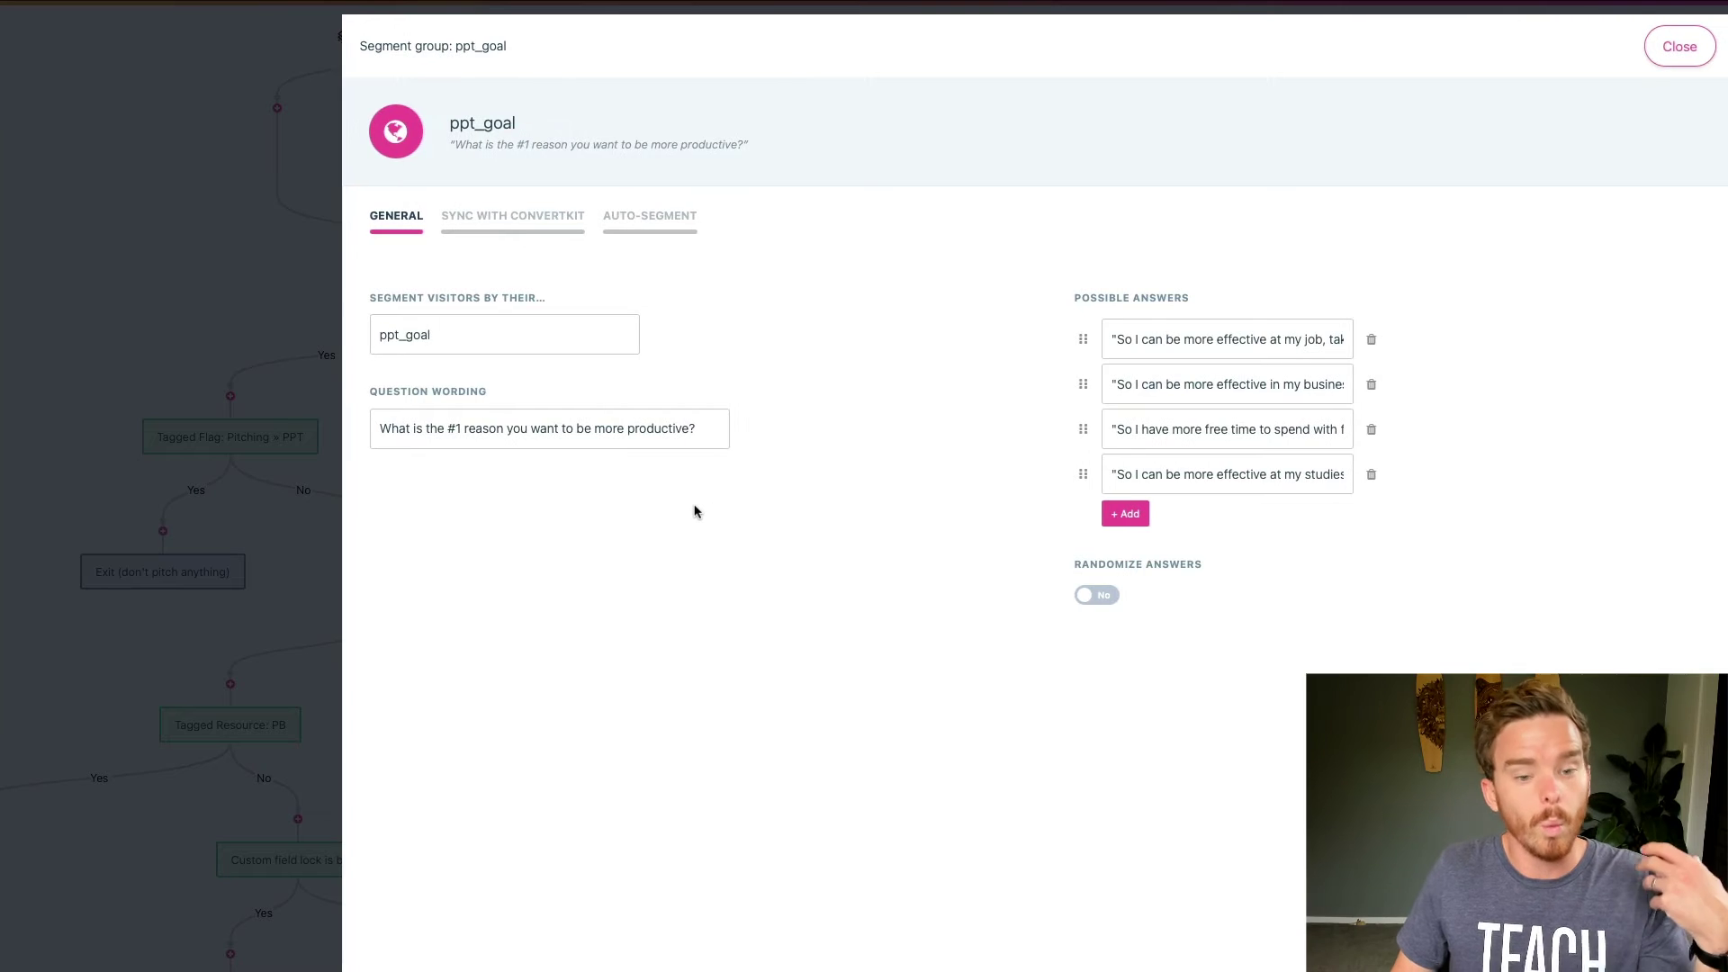
- Check which ConvertKit custom field stores ppt_goal answers under Sync with ConvertKit, then close it
left_click(501, 223)
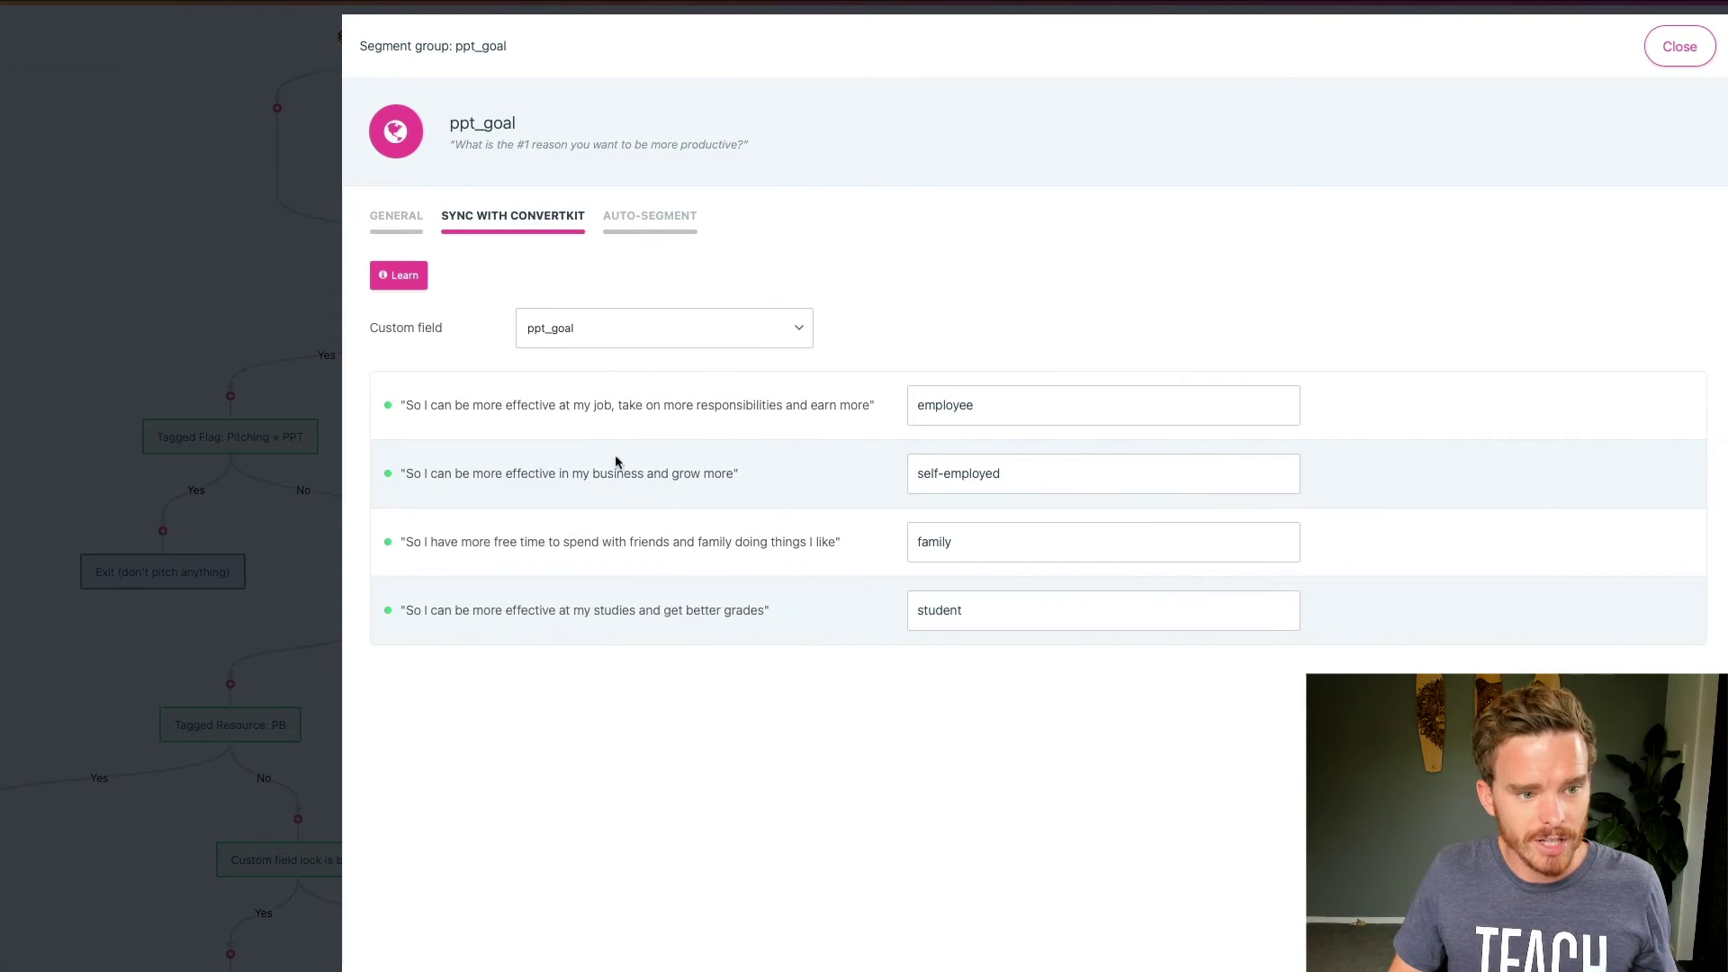
left_click(665, 335)
left_click(938, 250)
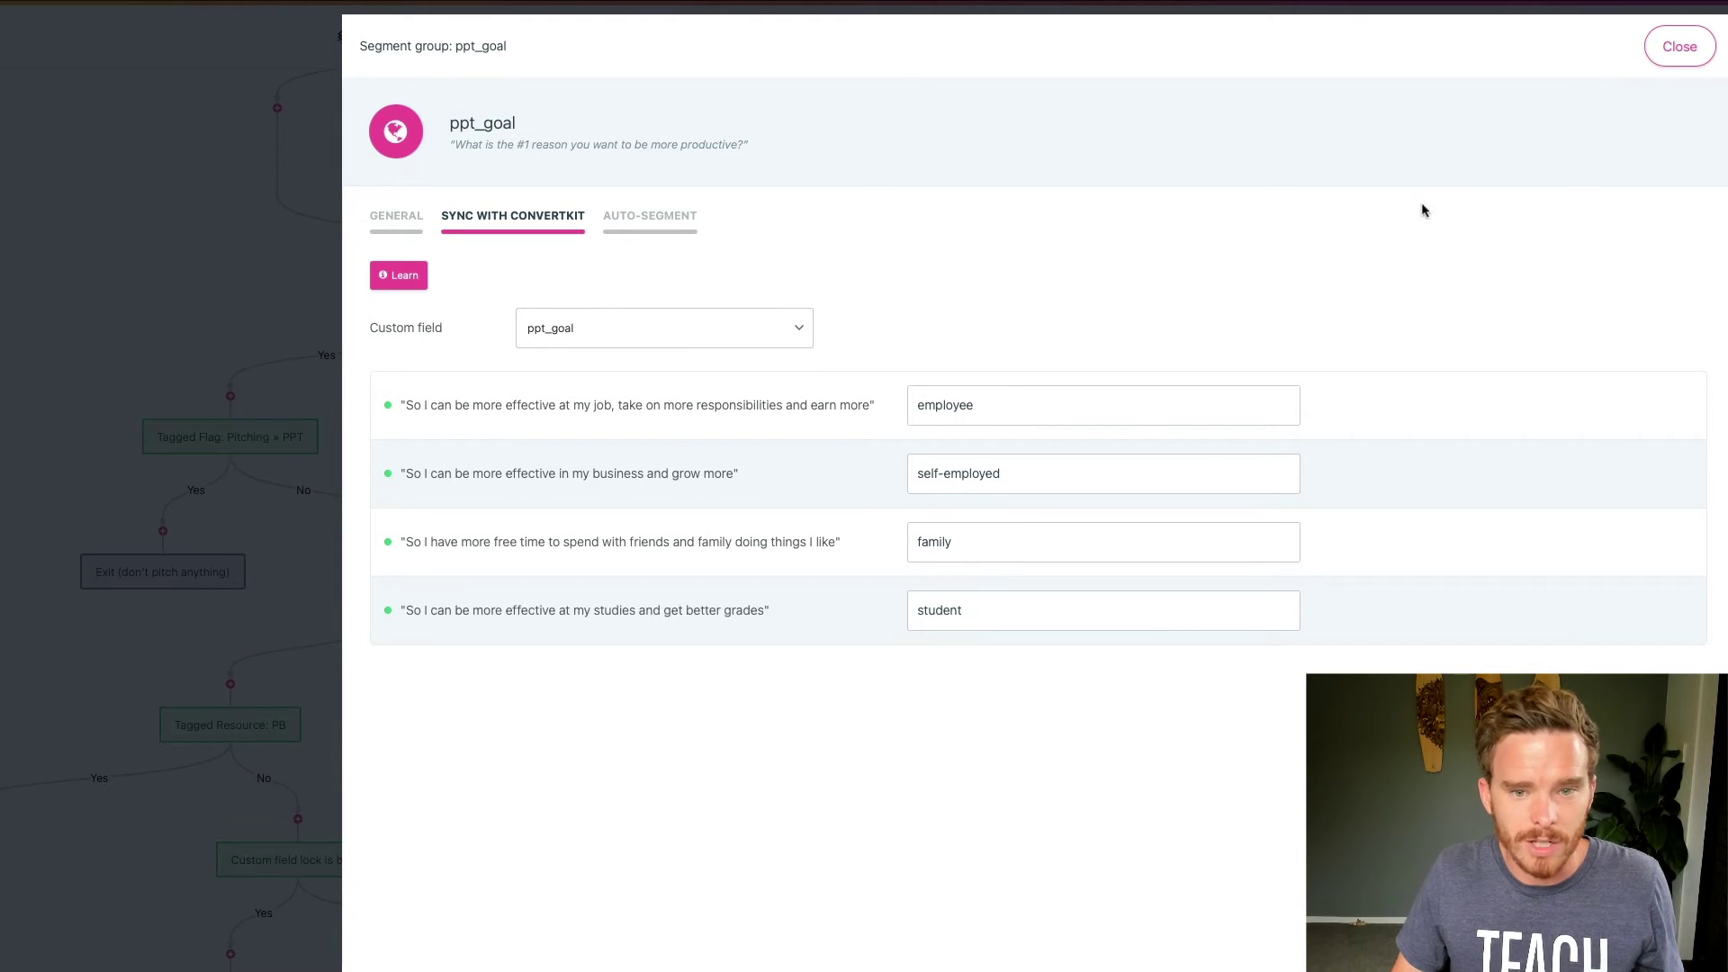
left_click(1678, 47)
- Open and close the ppt_challenge question's settings
left_click(1199, 527)
left_click(1140, 561)
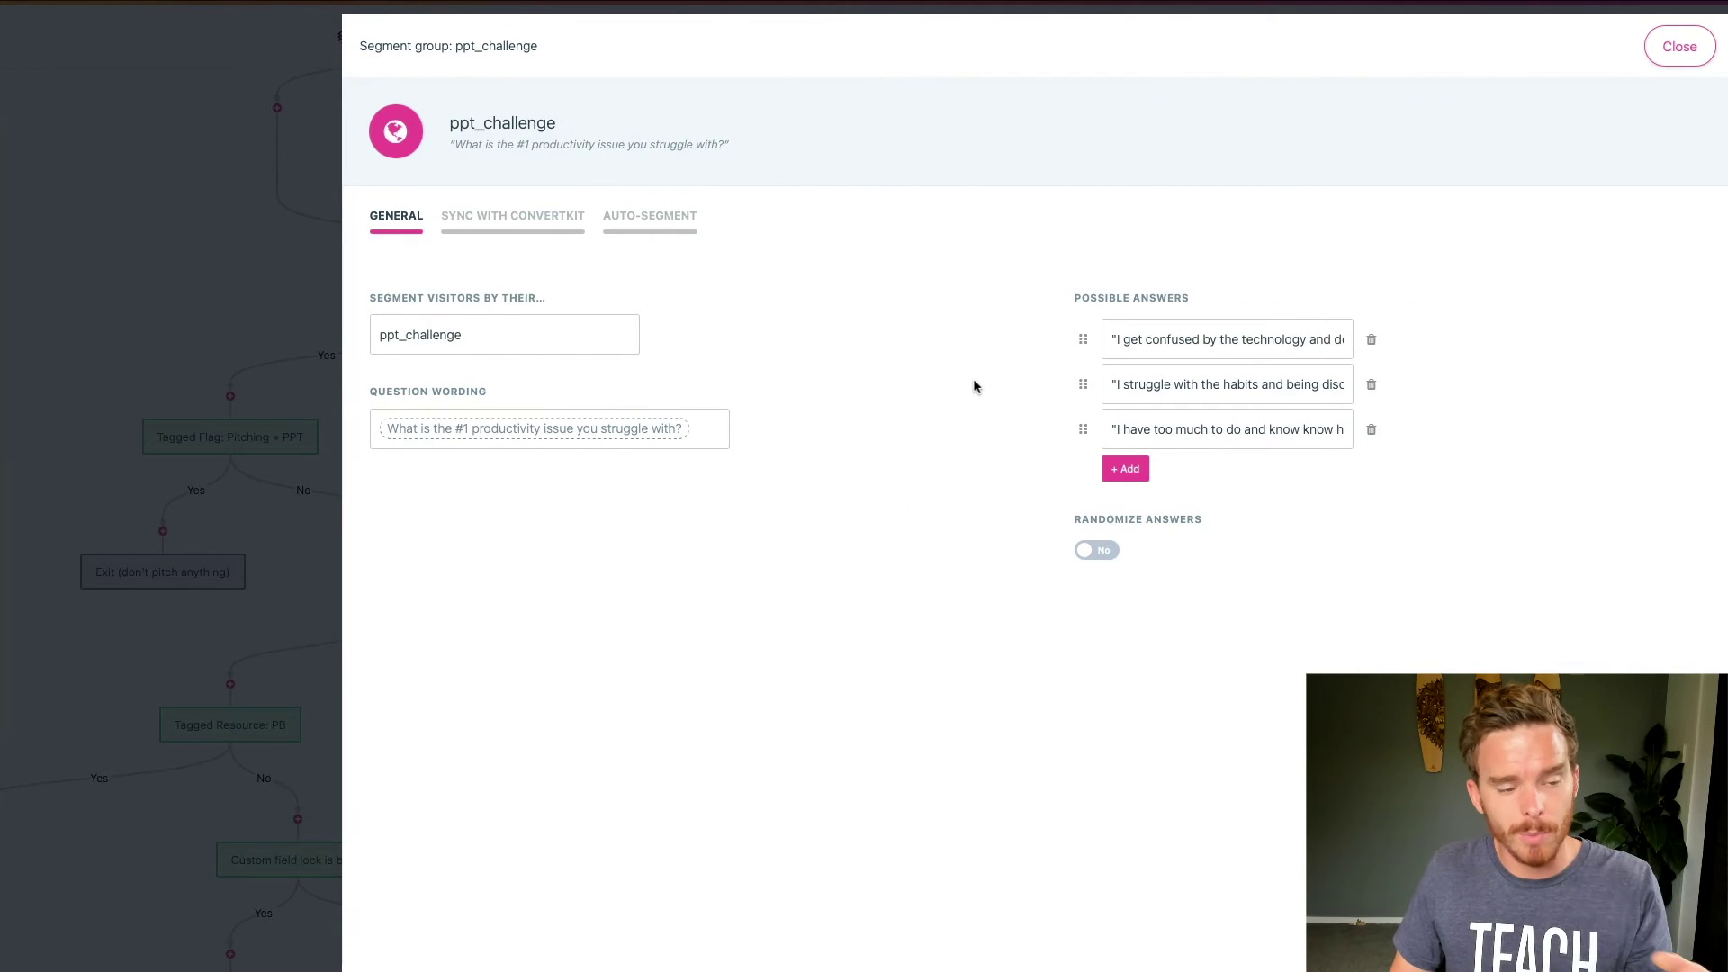
left_click(1679, 46)
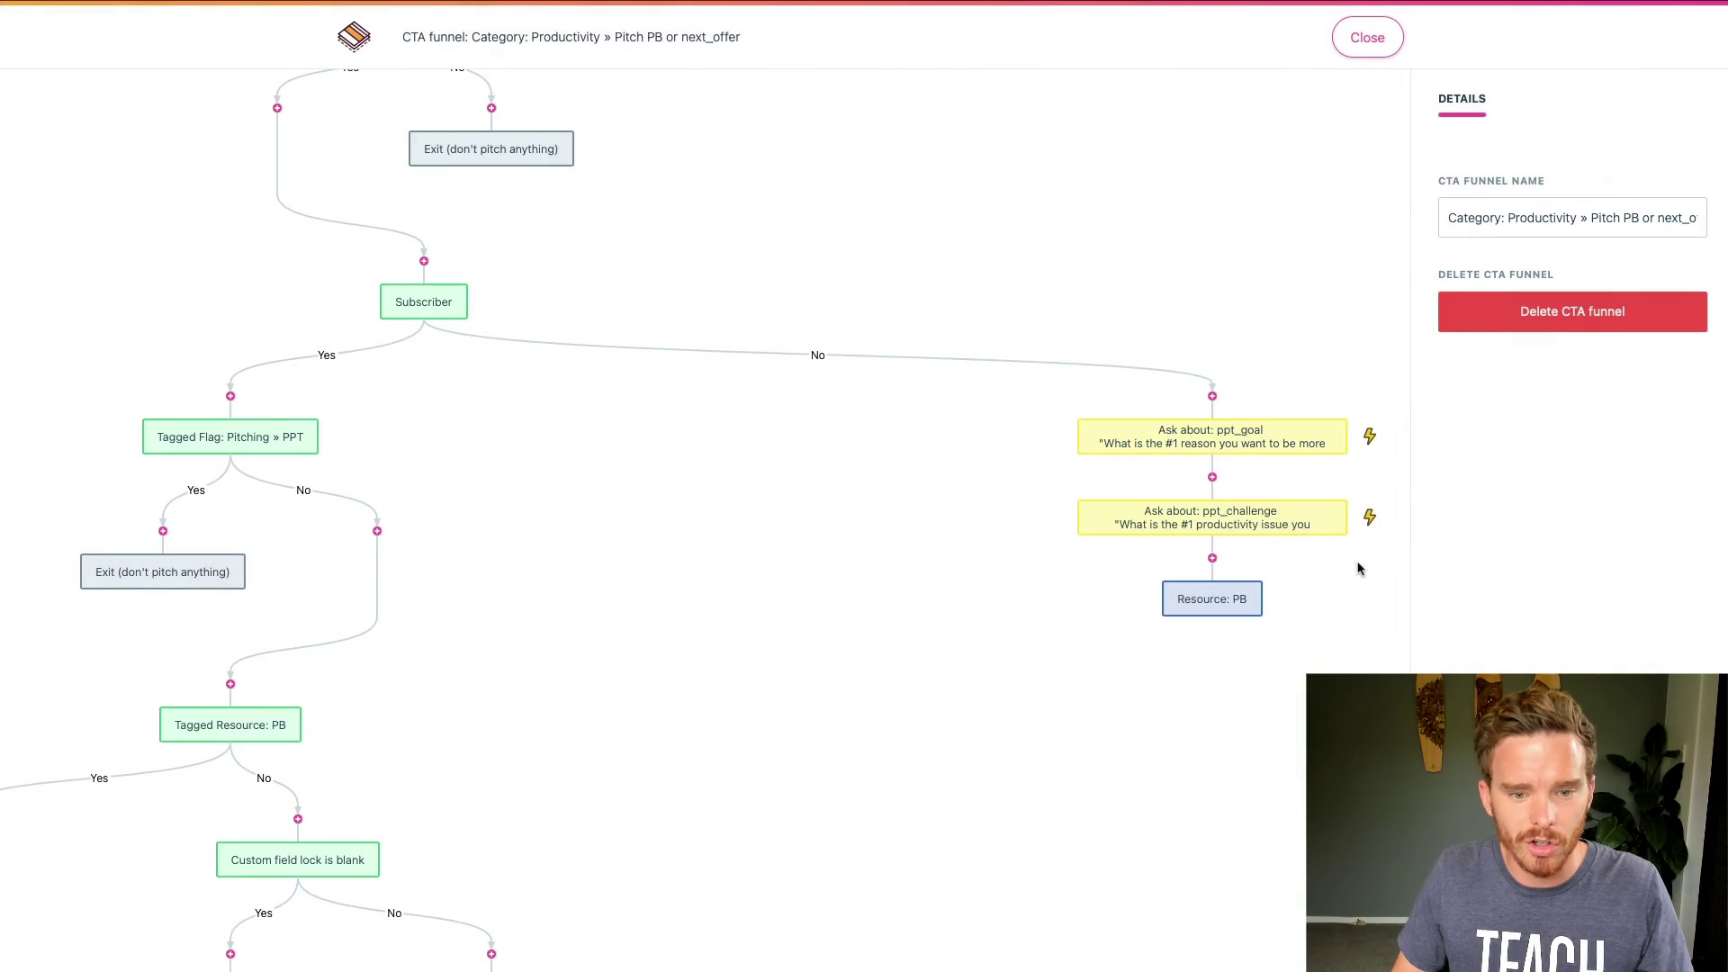
- Open the Resource: PB offer to see the PB - RightMessage form it submits
left_click(1211, 605)
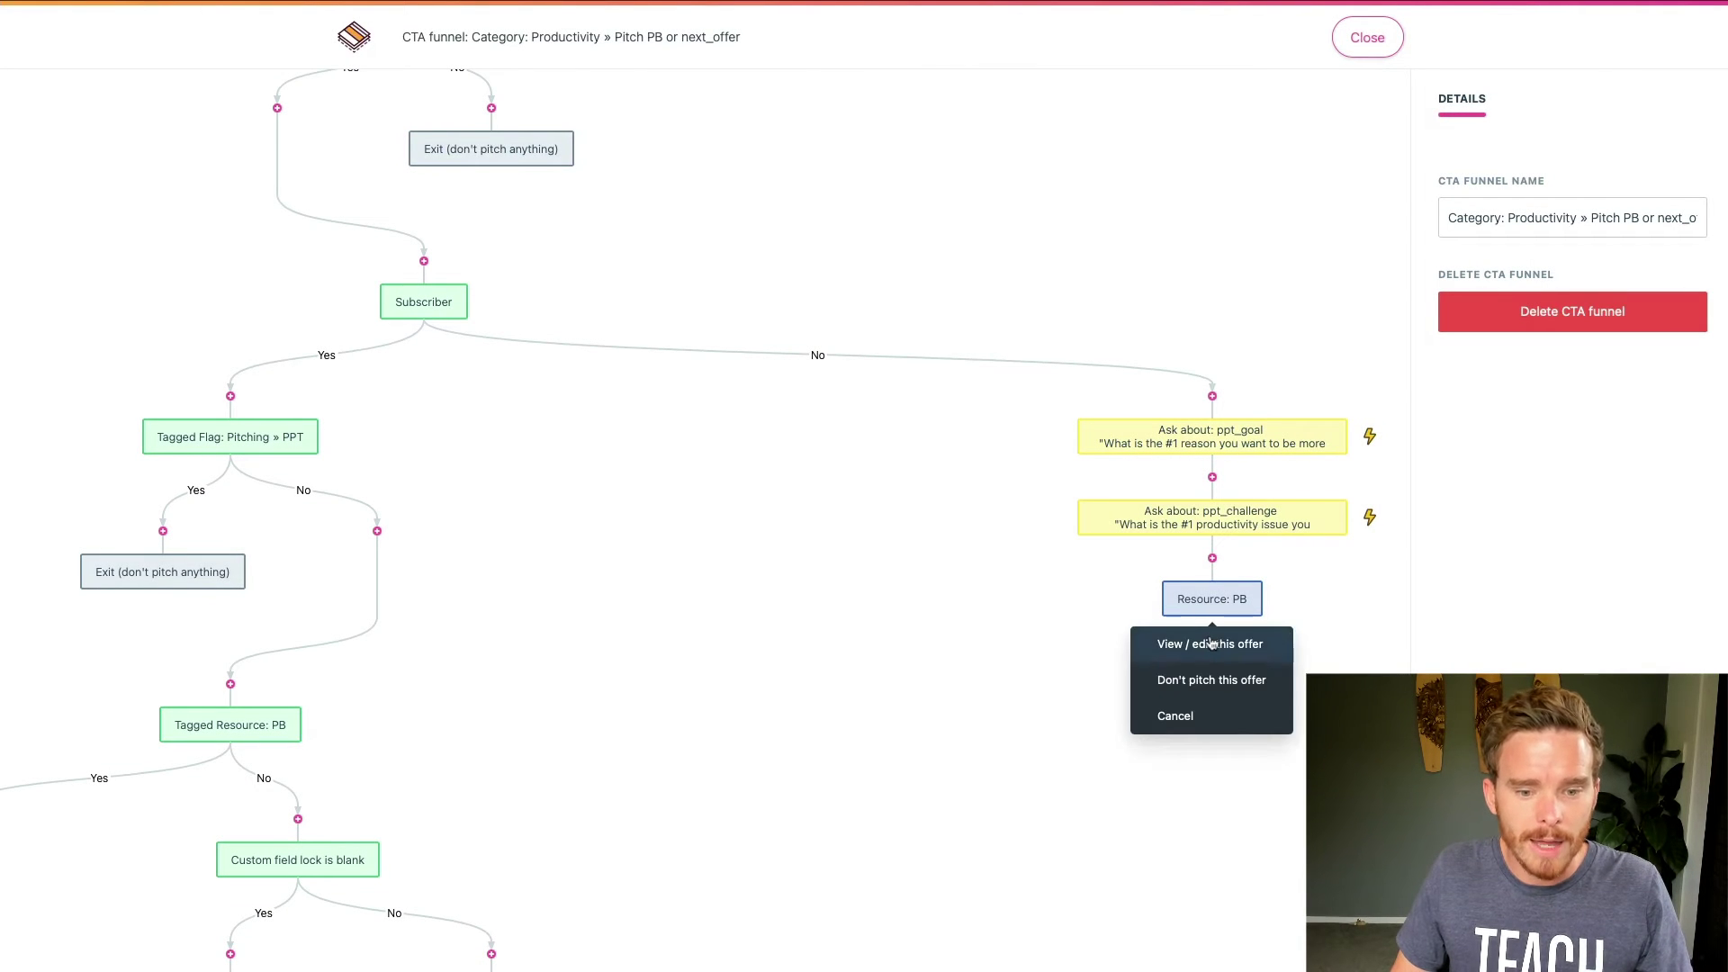
left_click(1197, 640)
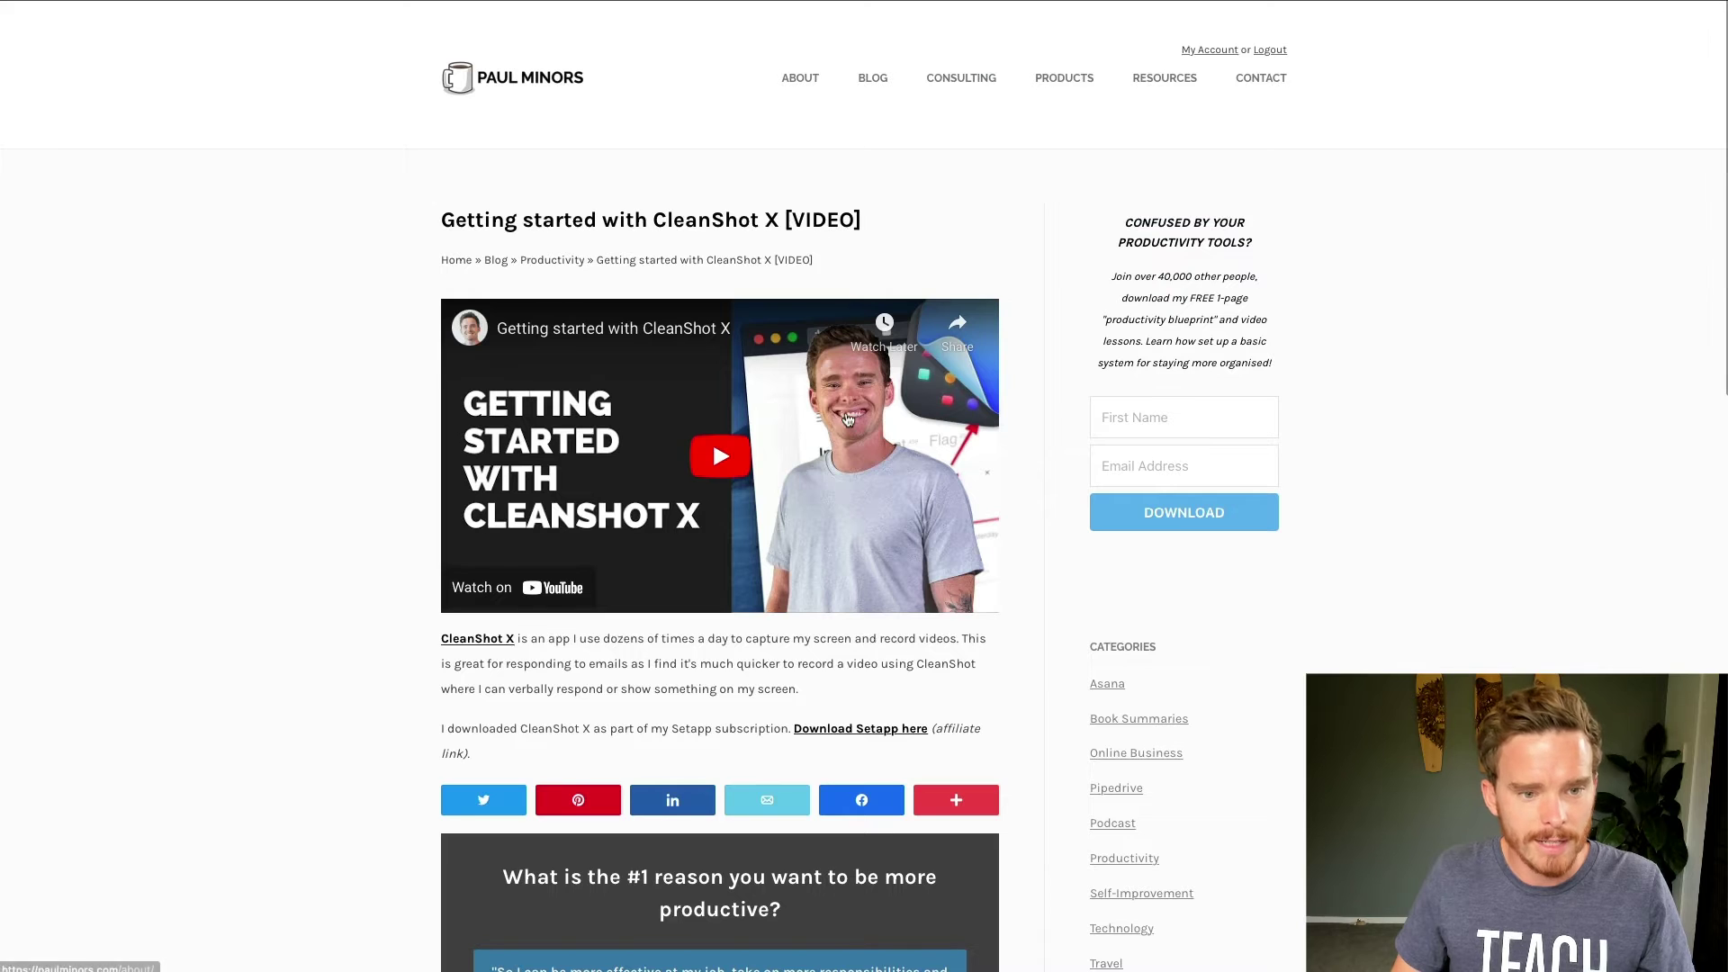
scroll(850, 418, "down", 8)
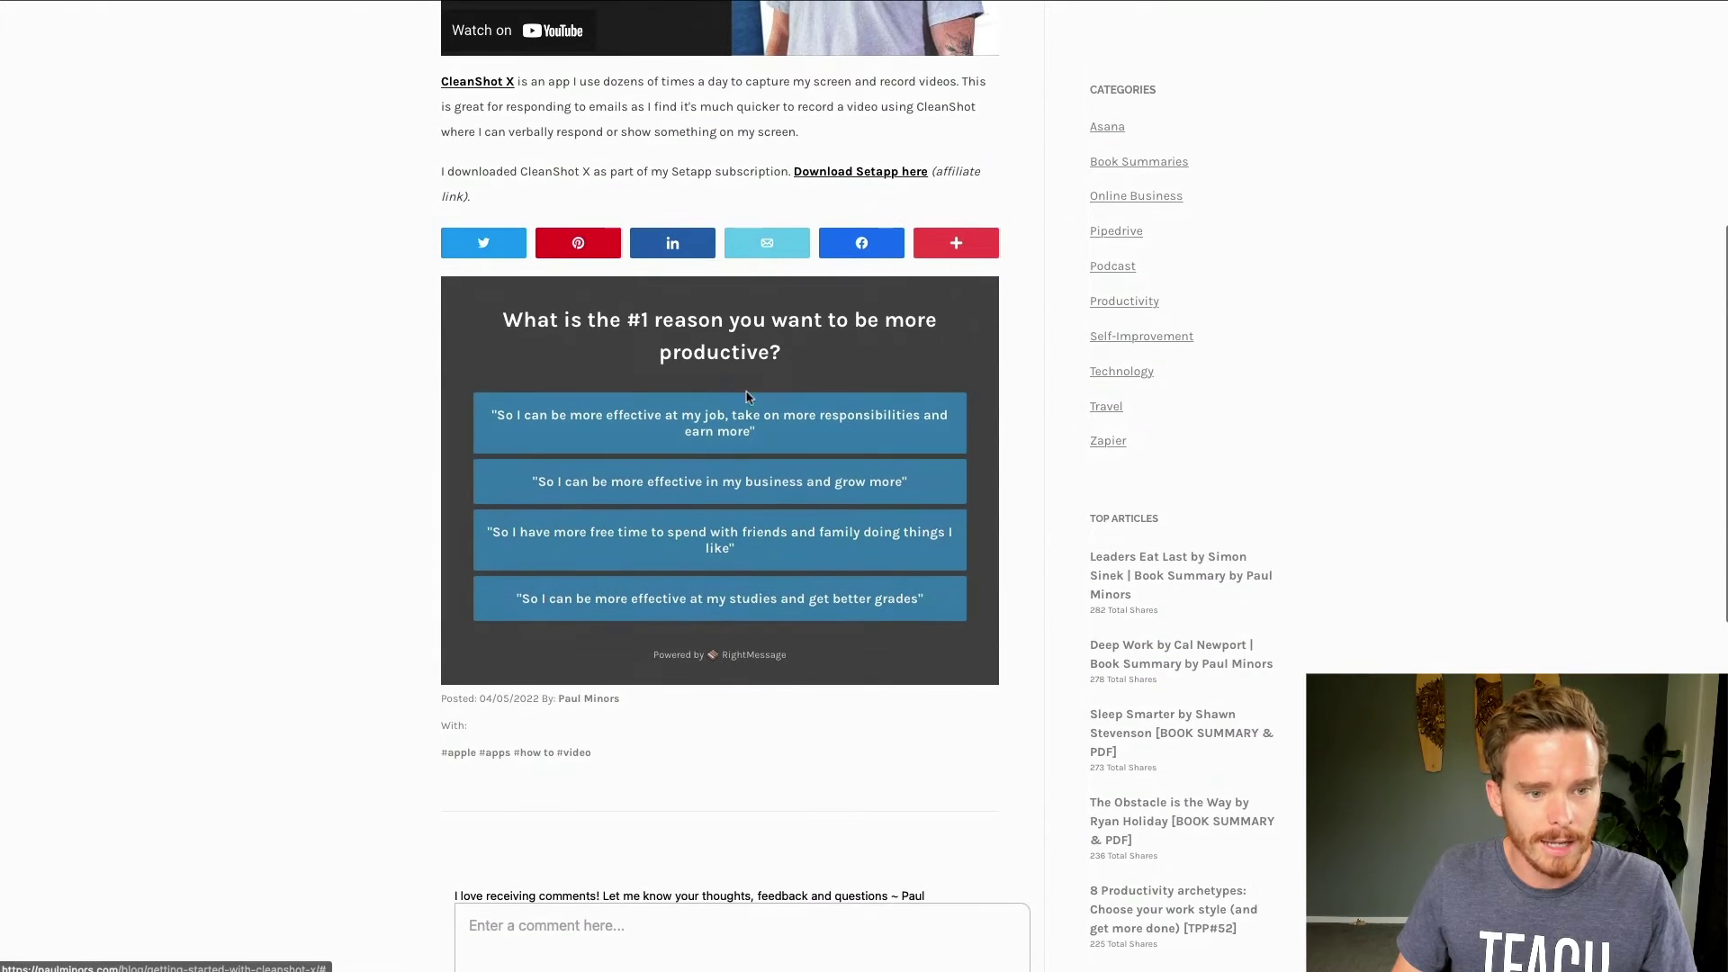
- Answer the blog post's poll with the business option, then 'too much to do'
scroll(722, 618, "up", 1)
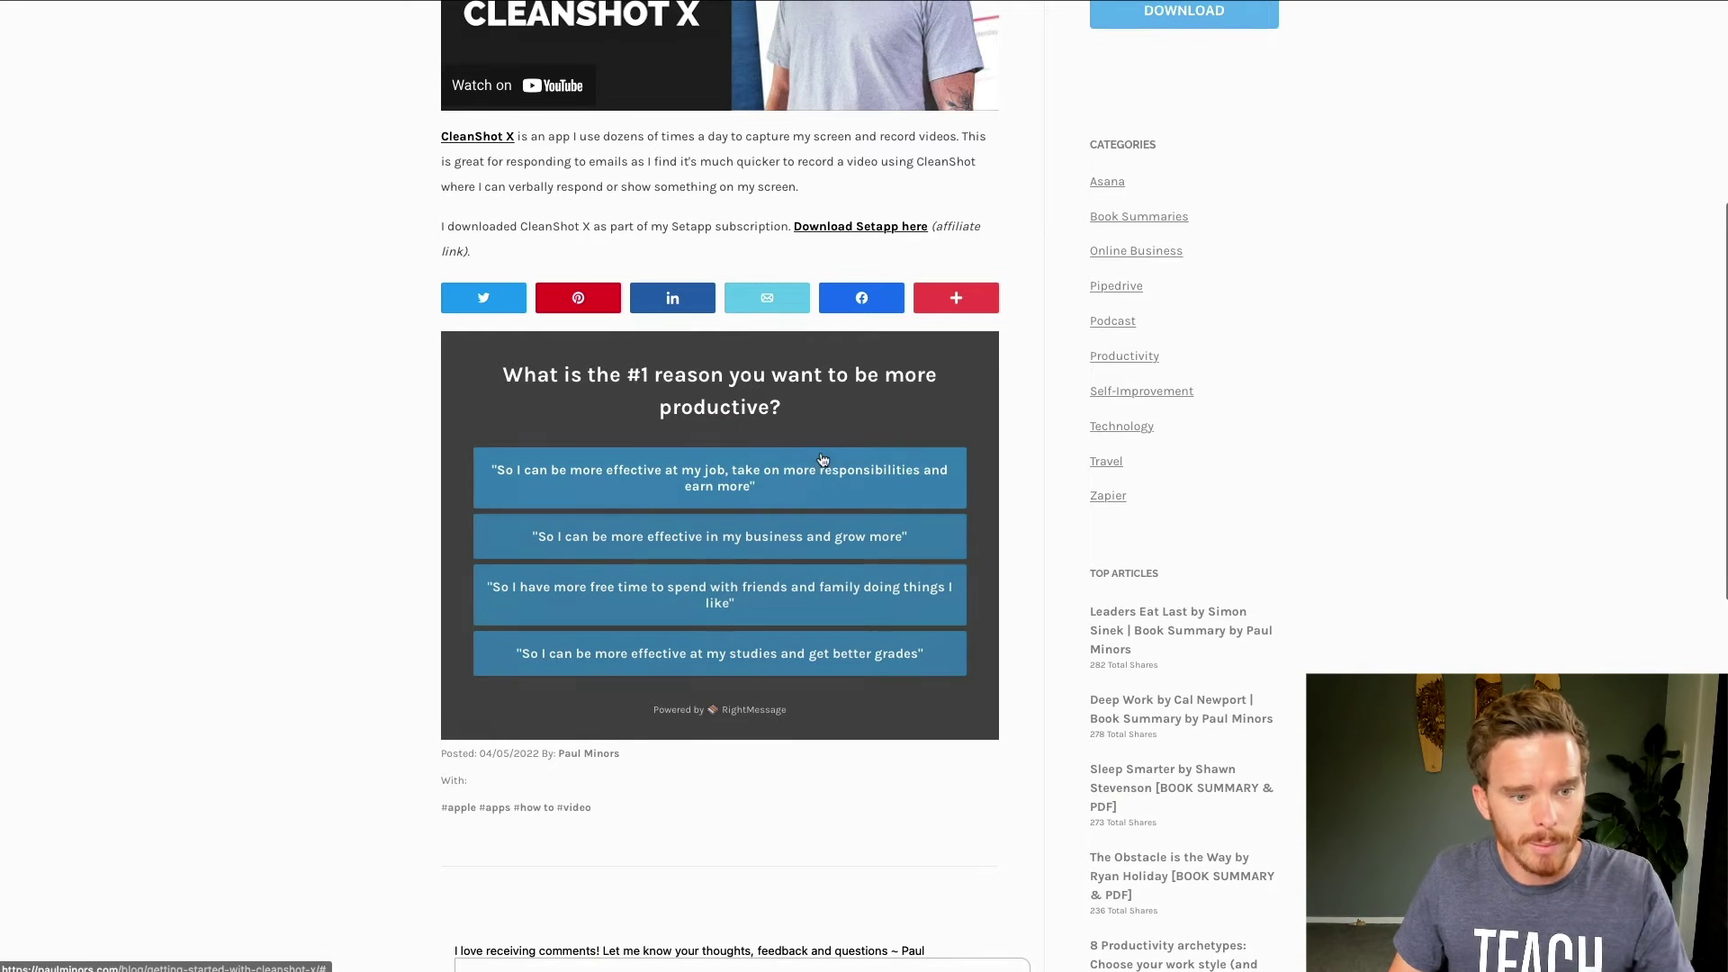
scroll(814, 504, "down", 1)
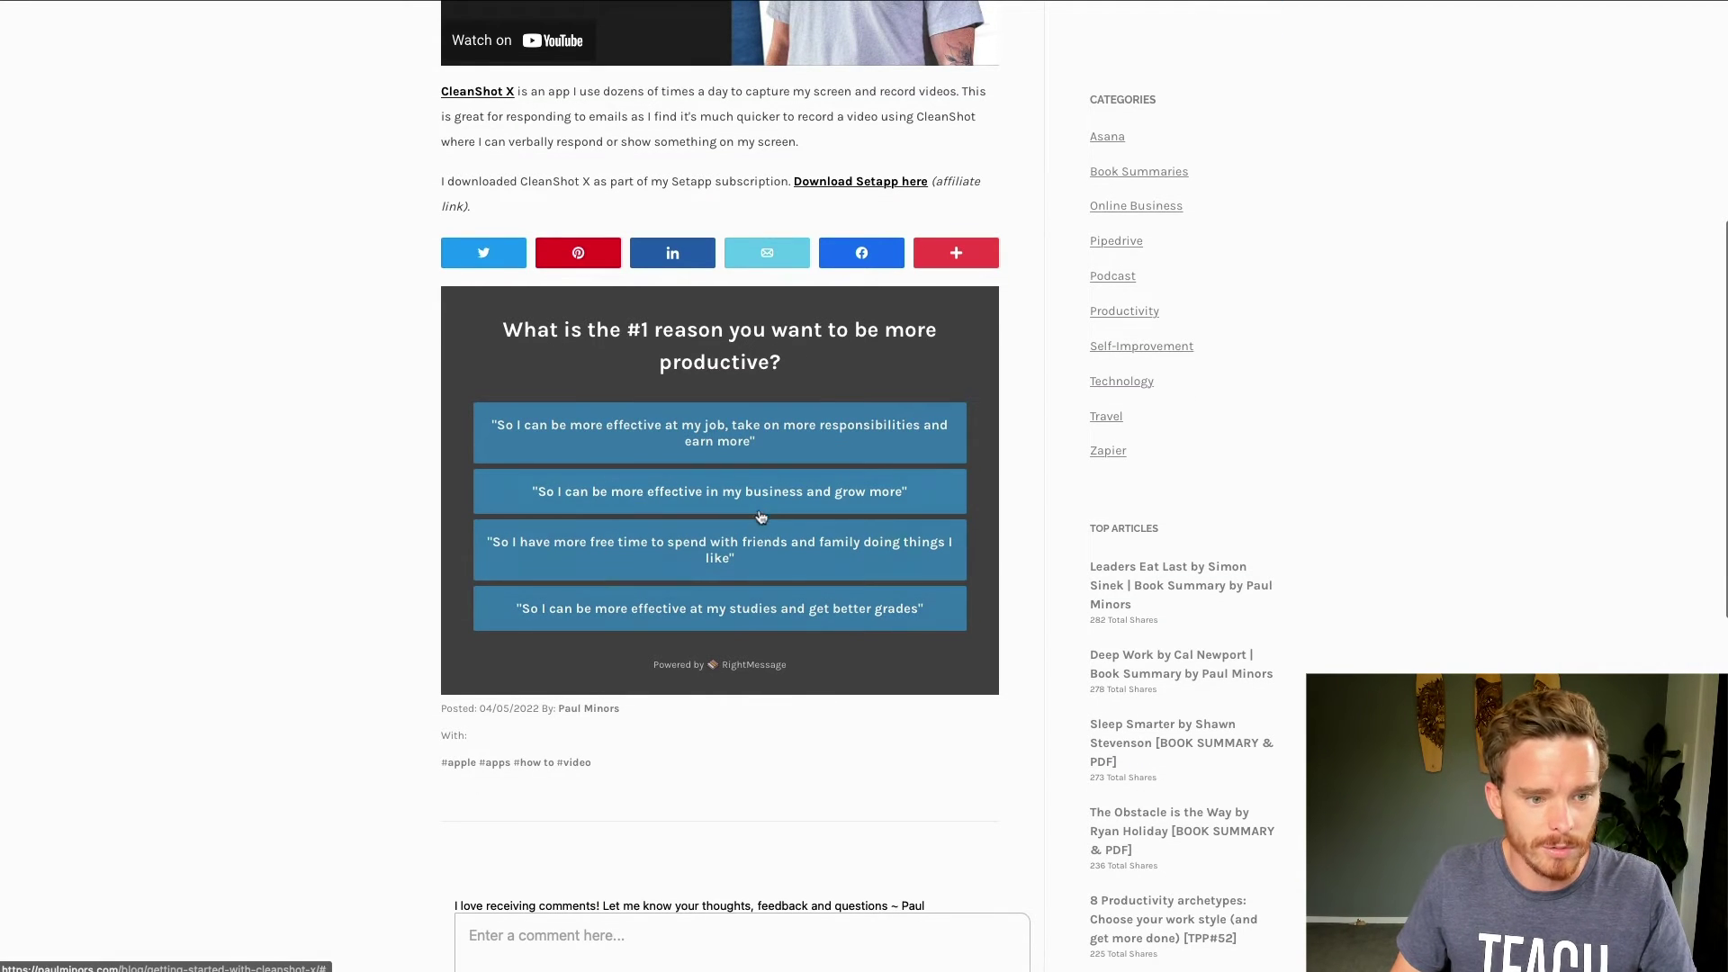
left_click(770, 500)
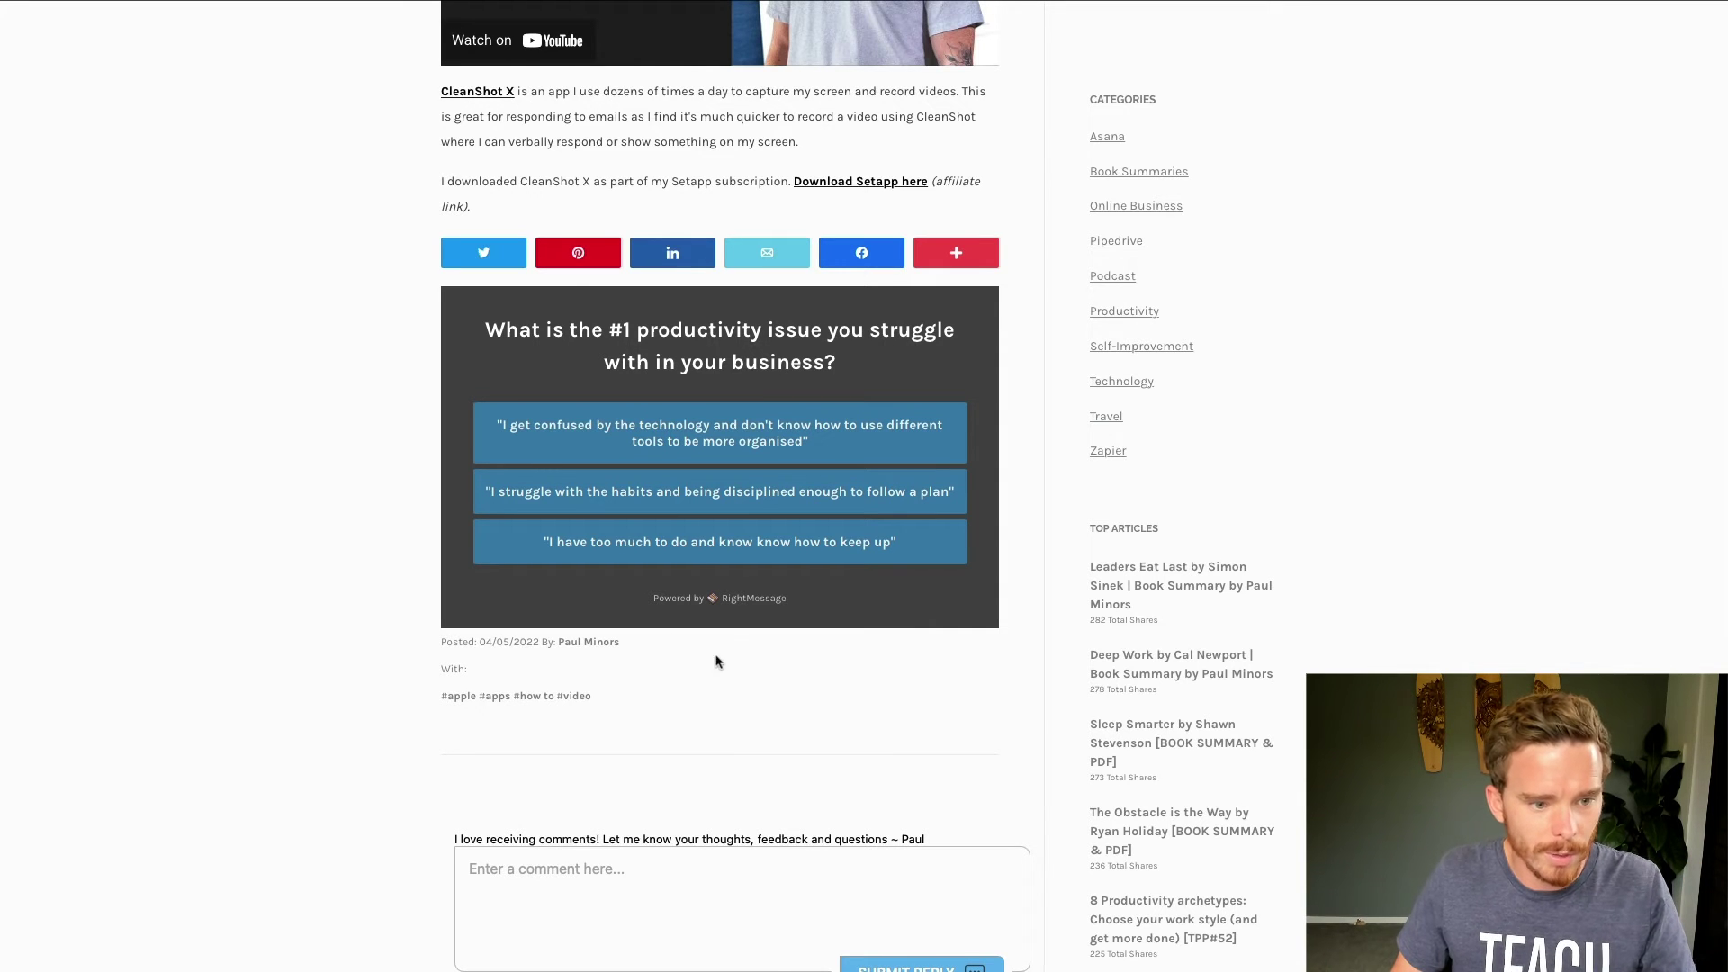
left_click(810, 553)
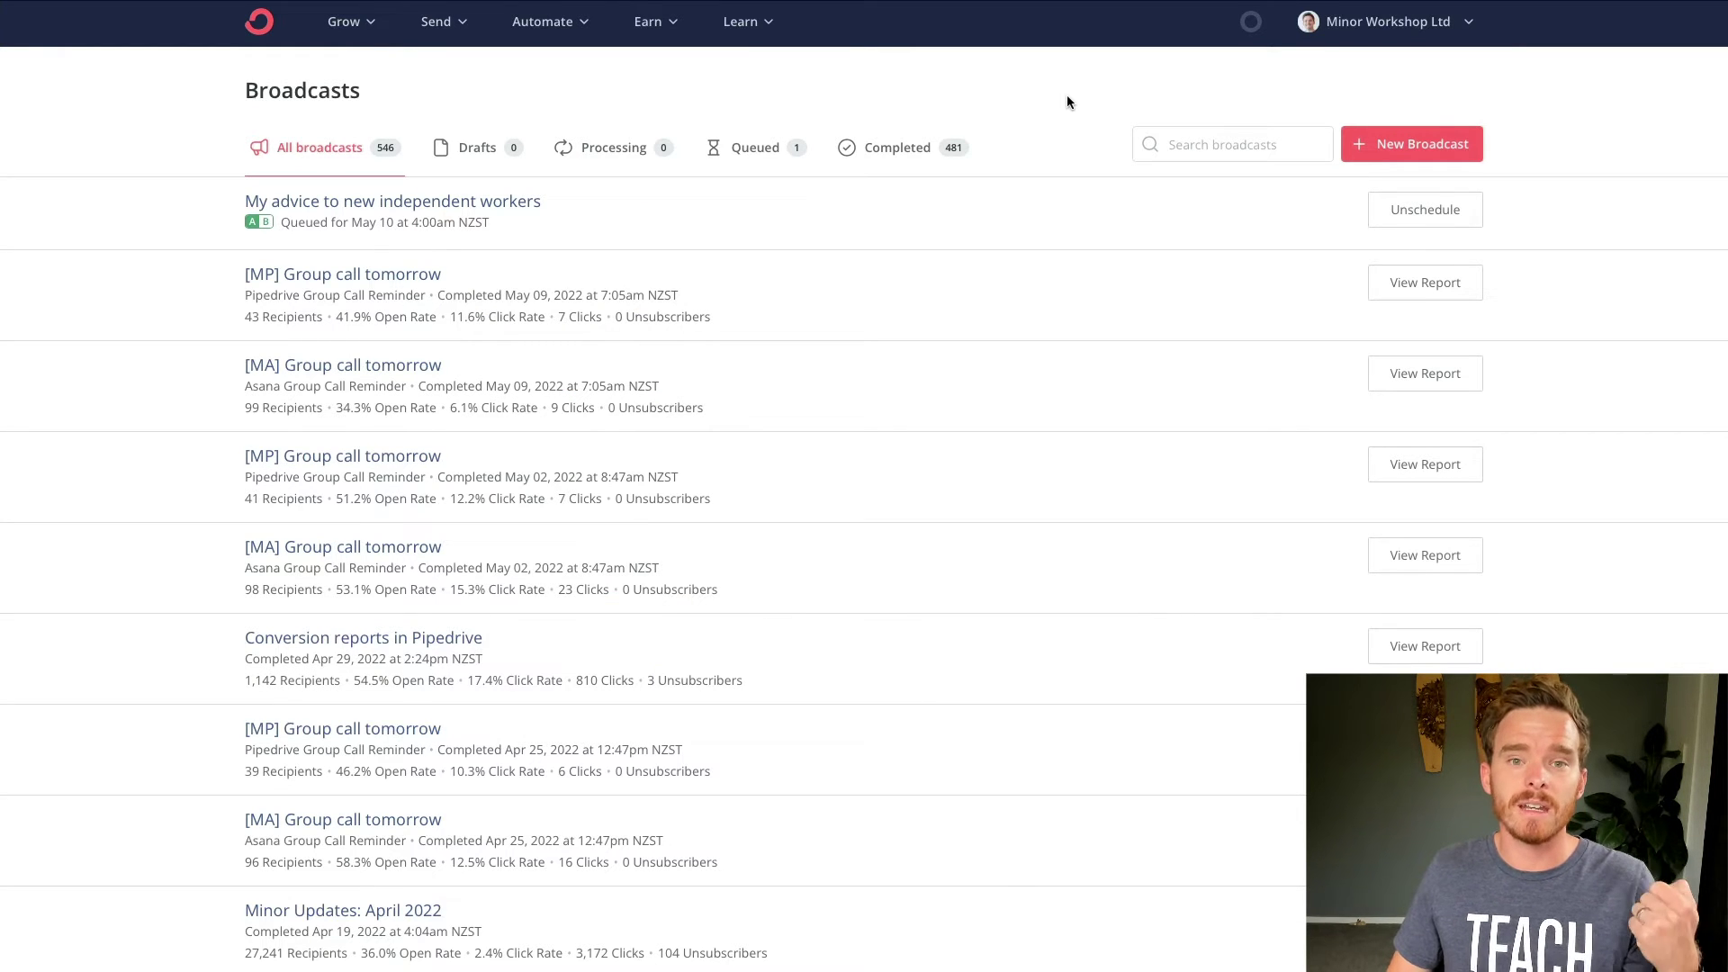
- Use the Send menu to reach Broadcasts and scroll toward the Master Timeline draft
left_click(439, 22)
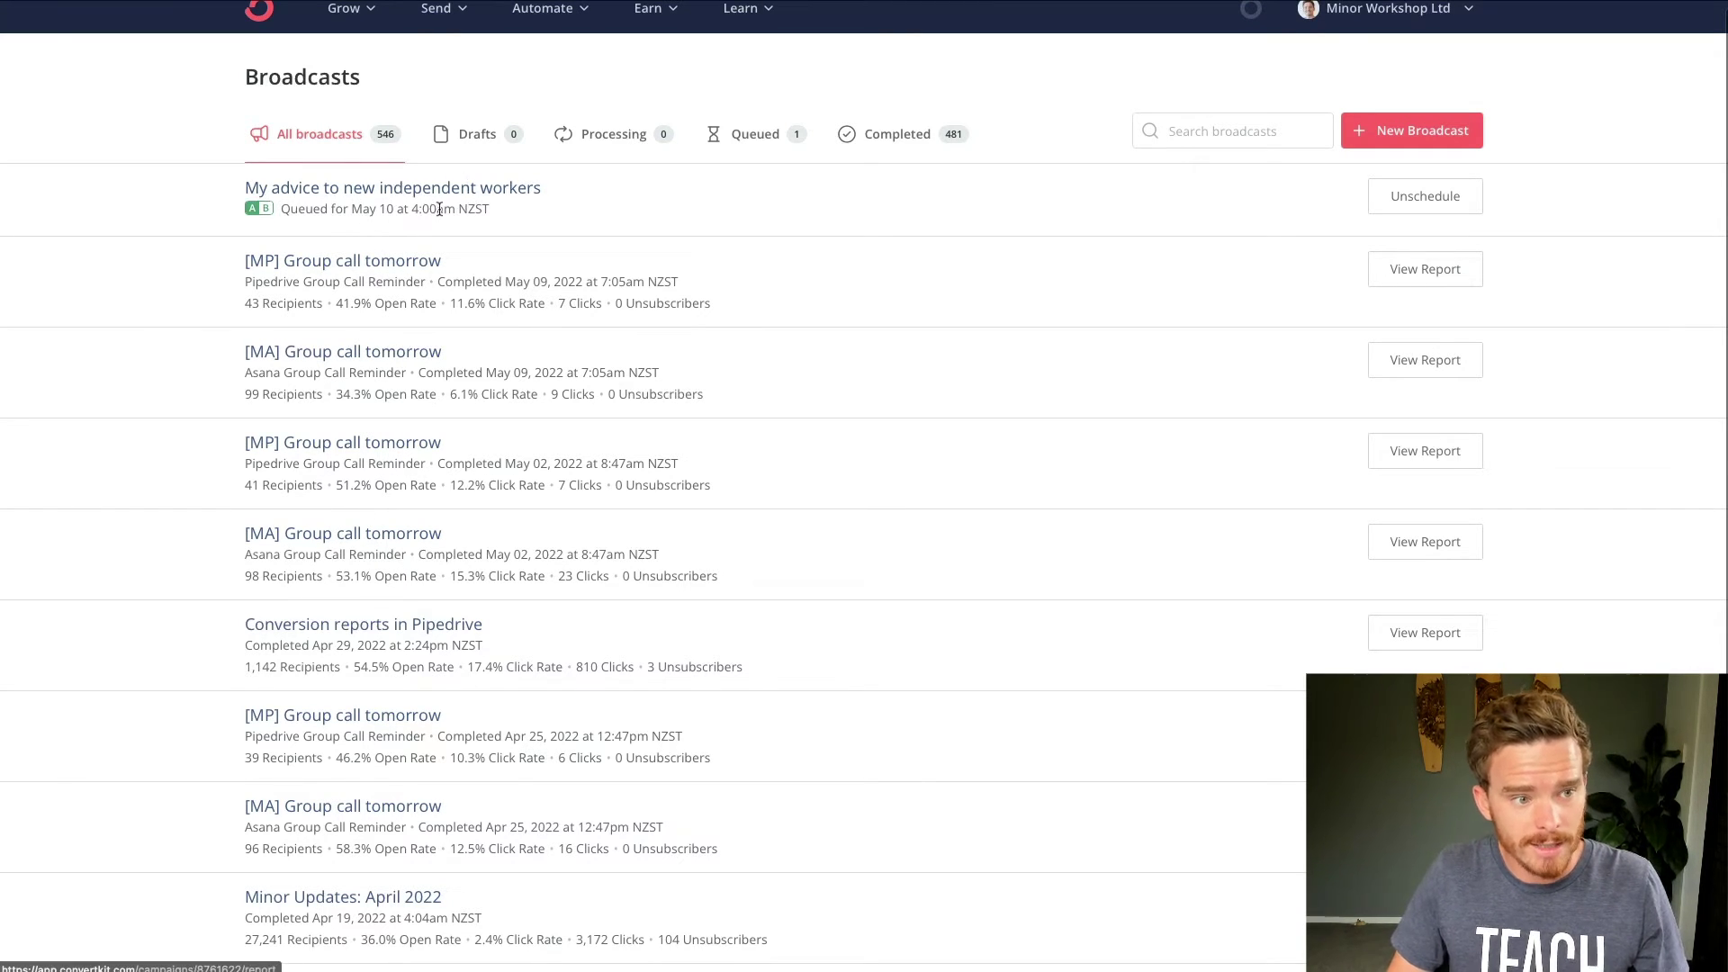
scroll(340, 171, "down", 3)
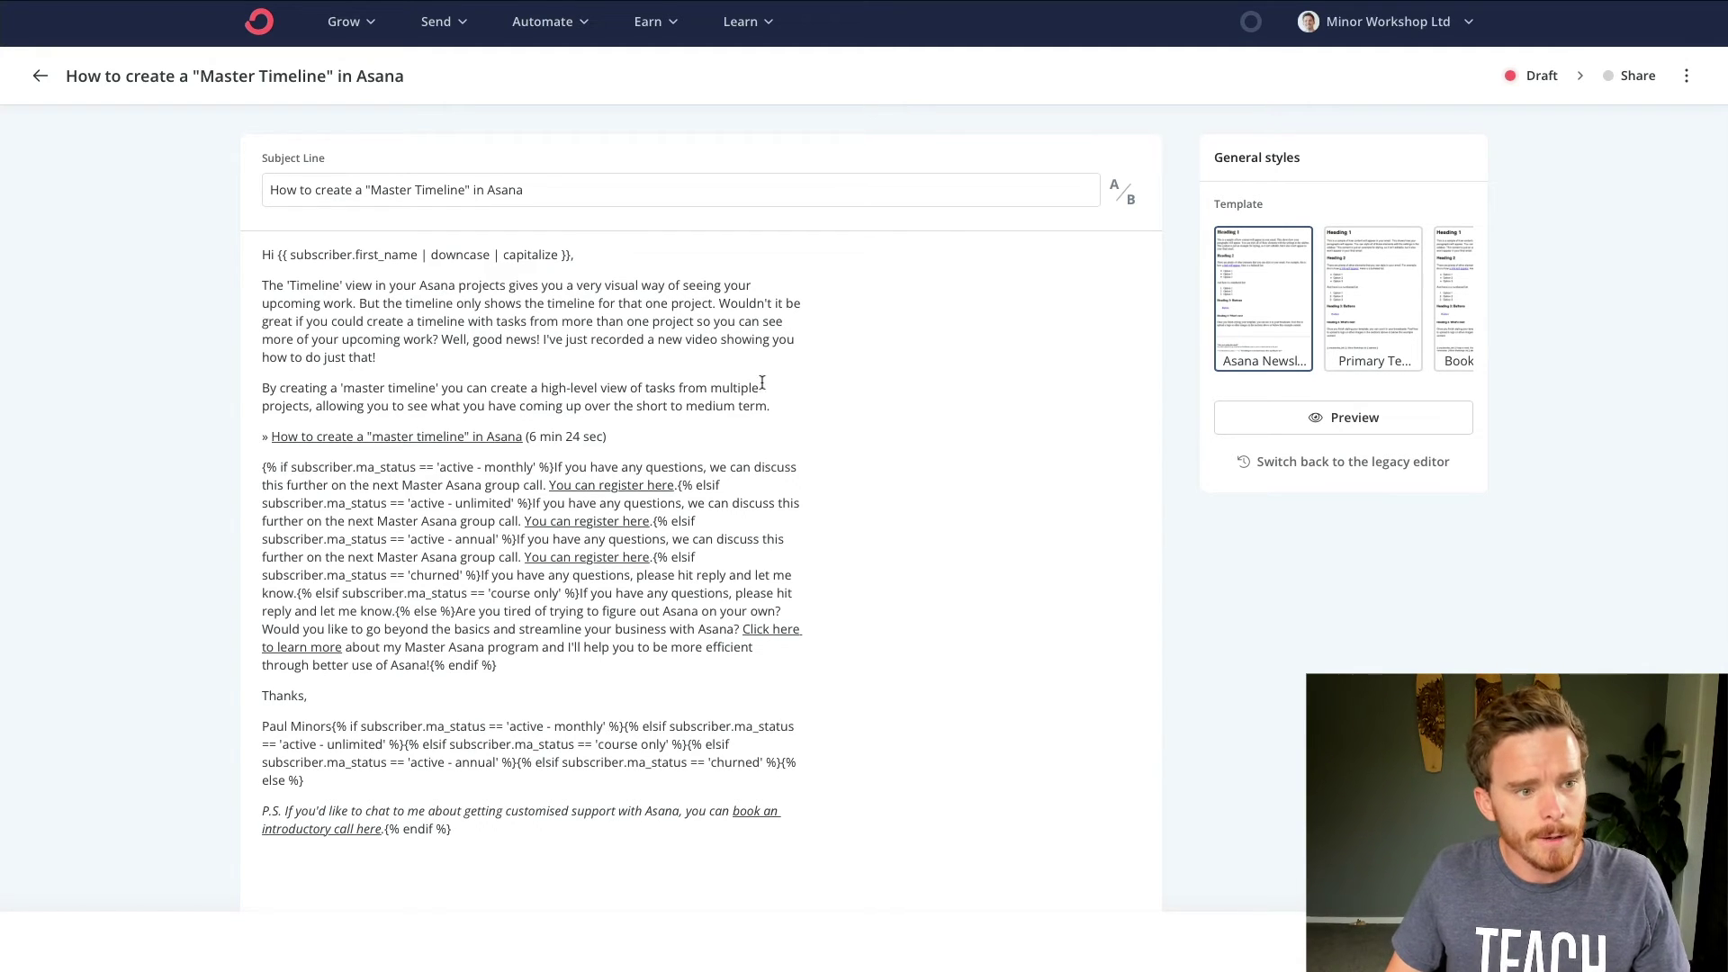
left_click_drag(608, 210, 332, 223)
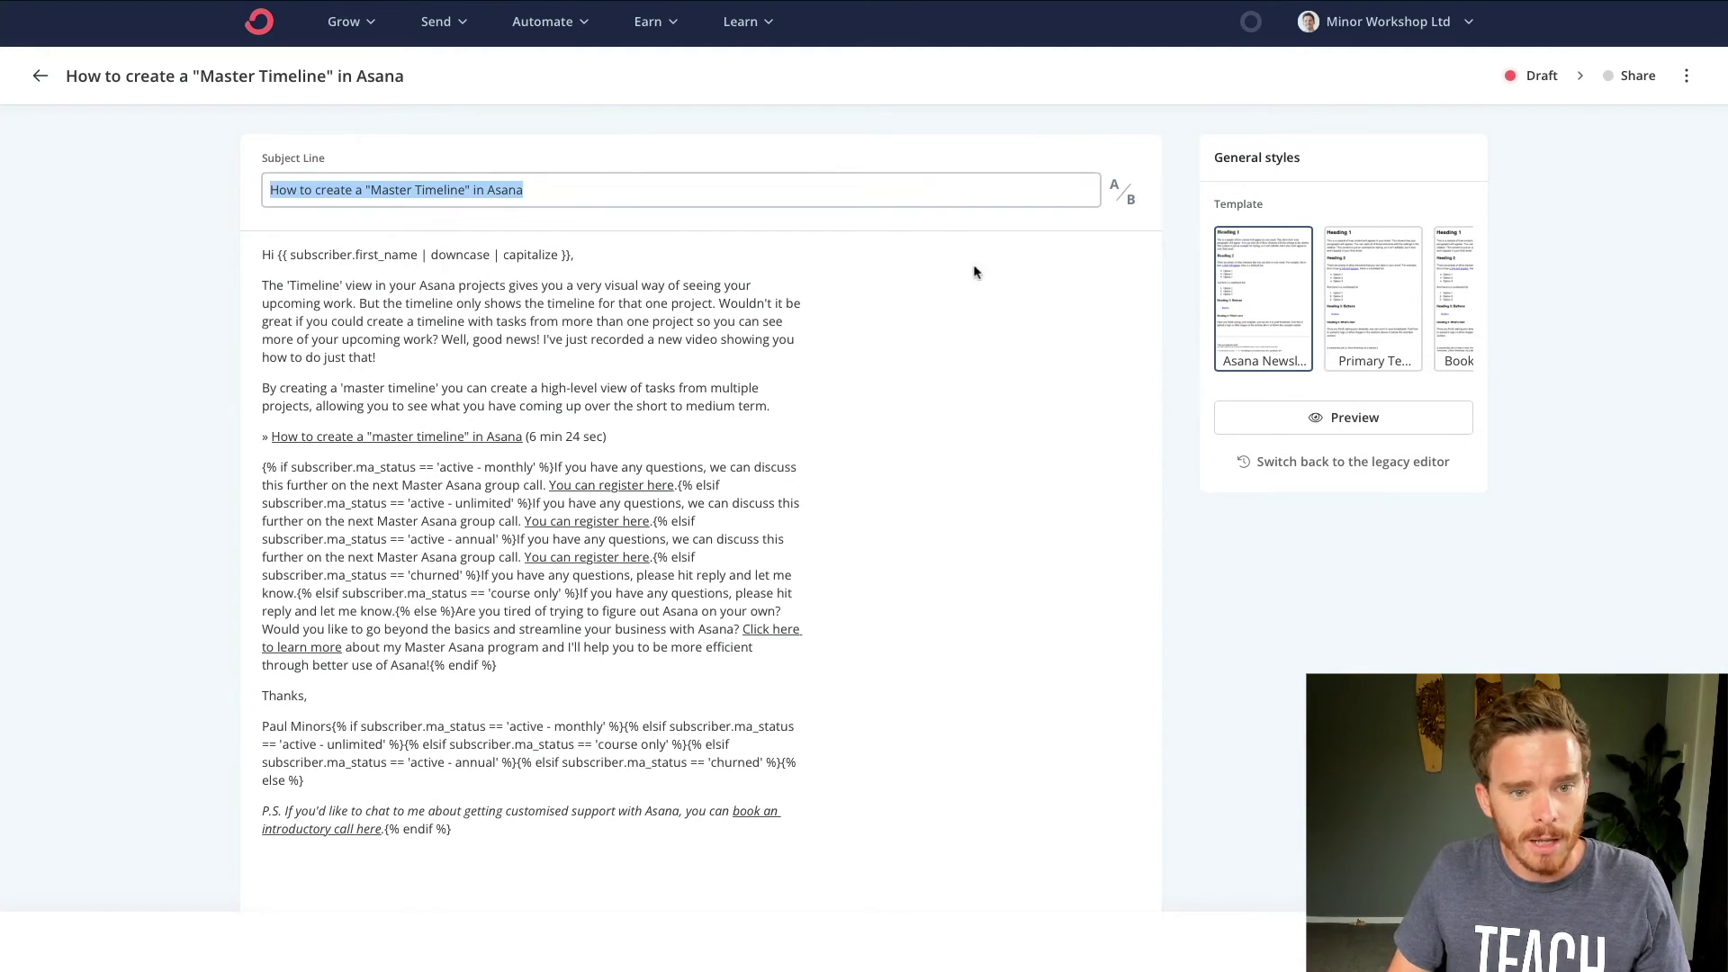
left_click(1125, 196)
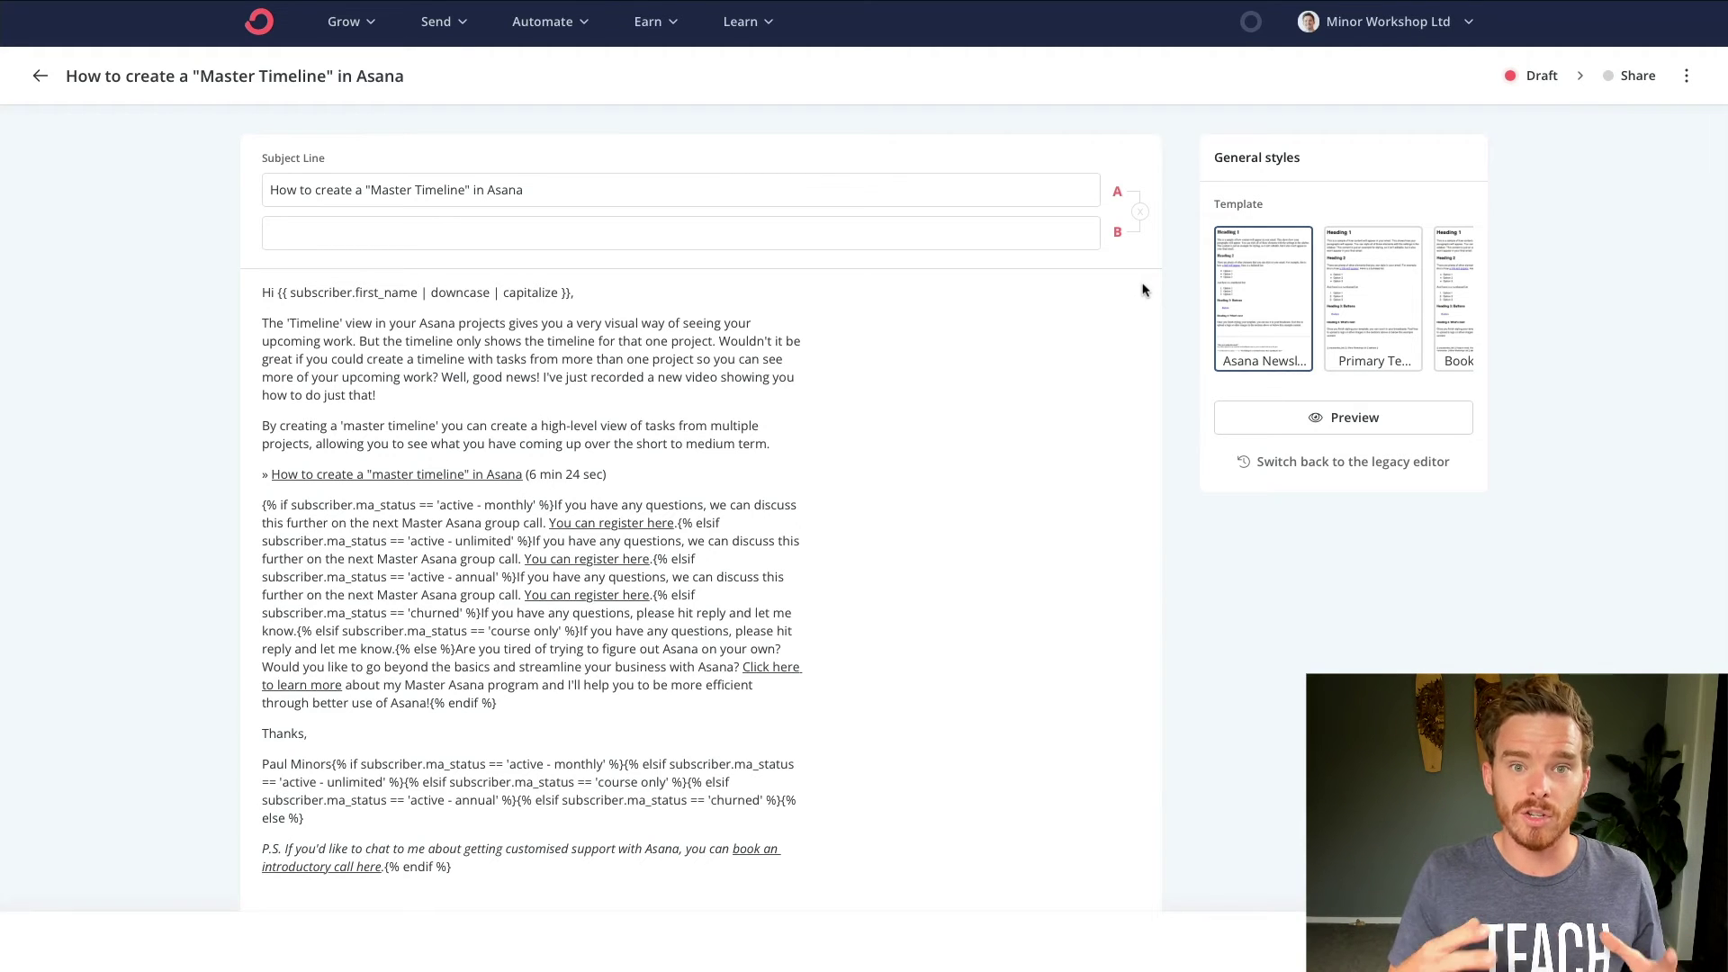
left_click(1139, 213)
scroll(1007, 321, "down", 1)
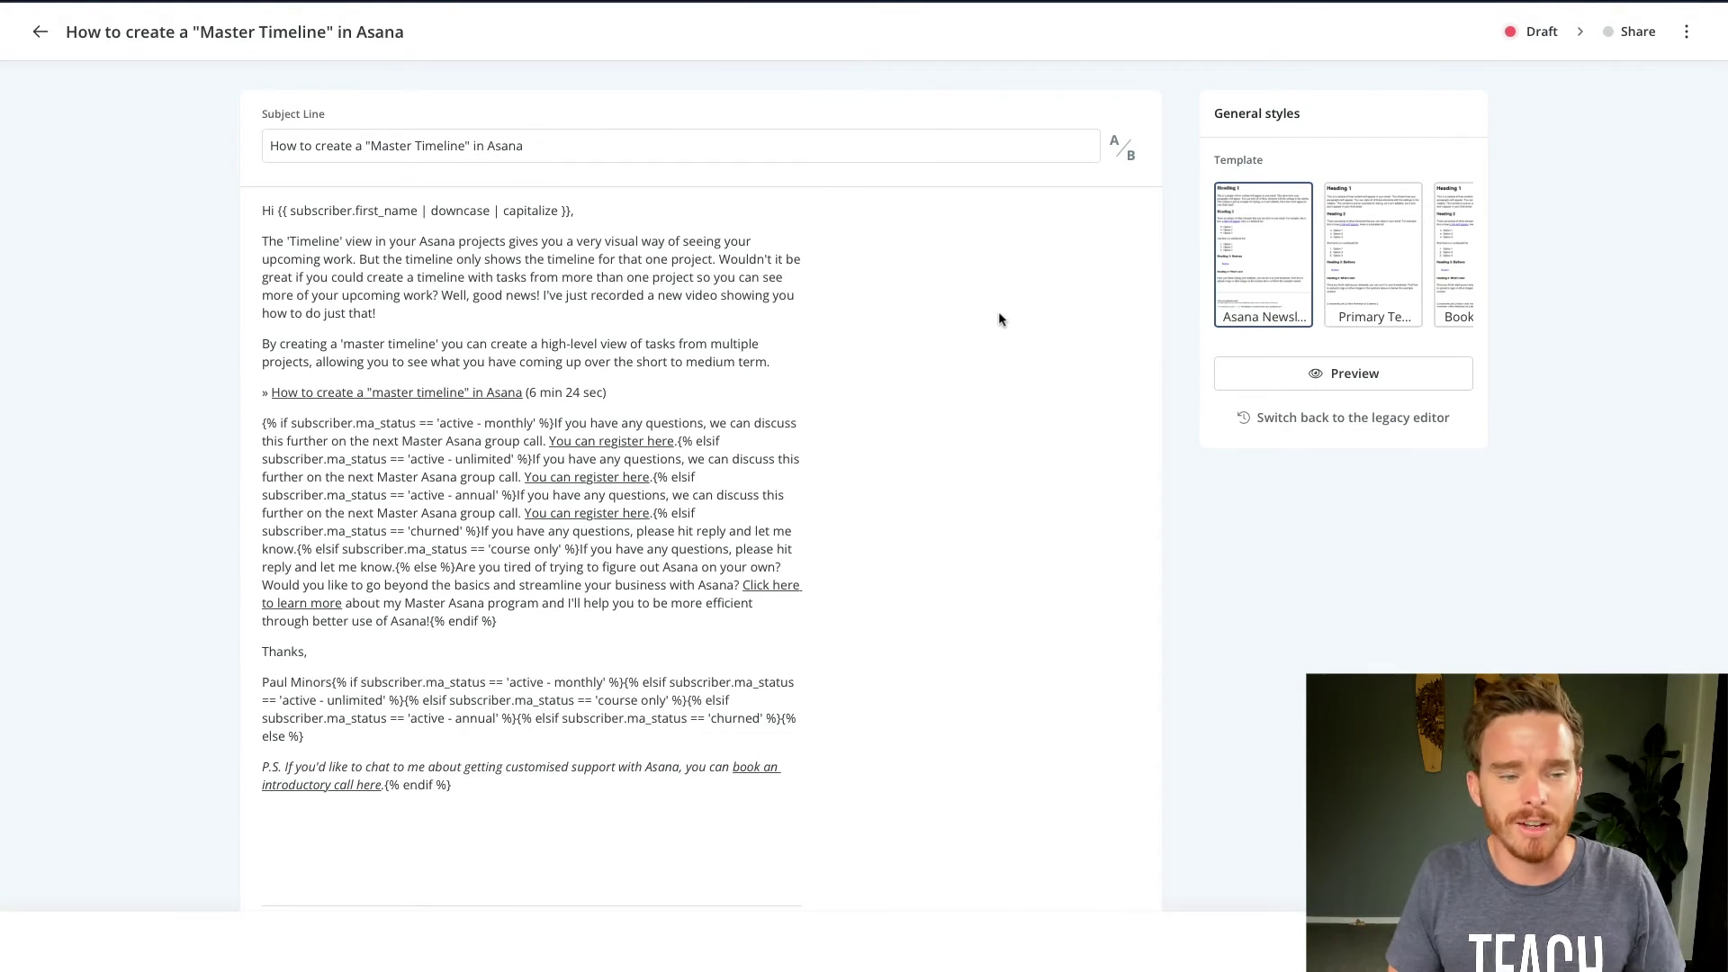
scroll(999, 320, "down", 1)
scroll(999, 320, "up", 2)
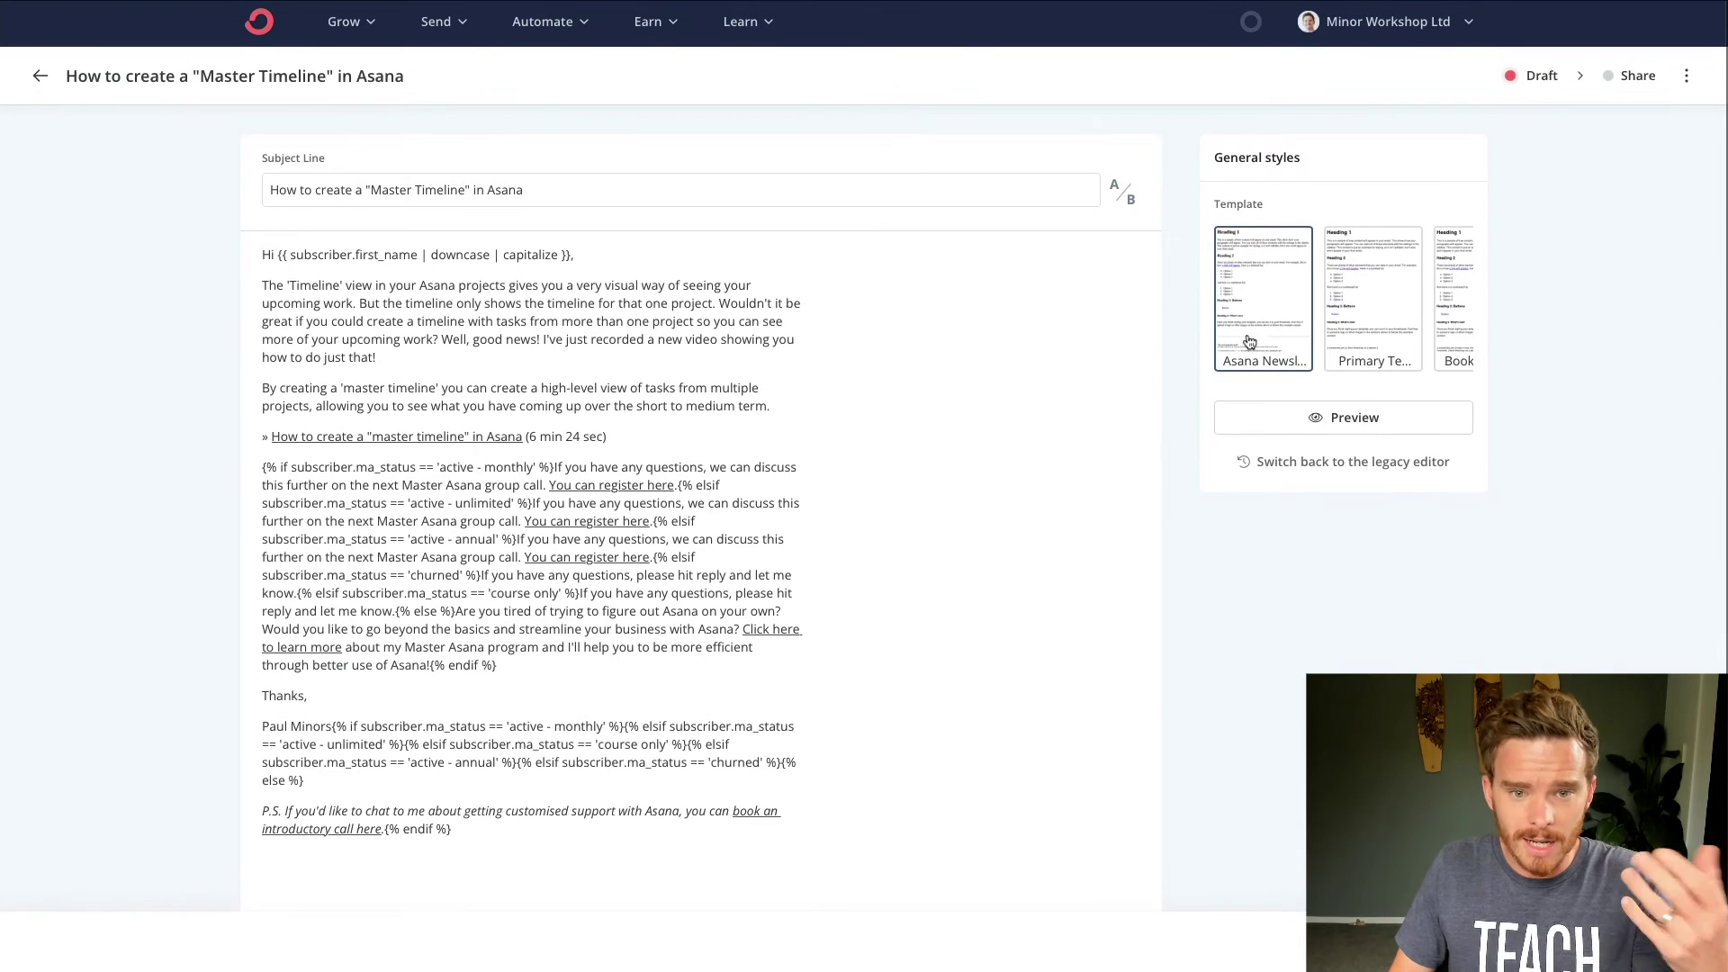
scroll(1302, 331, "right", 3)
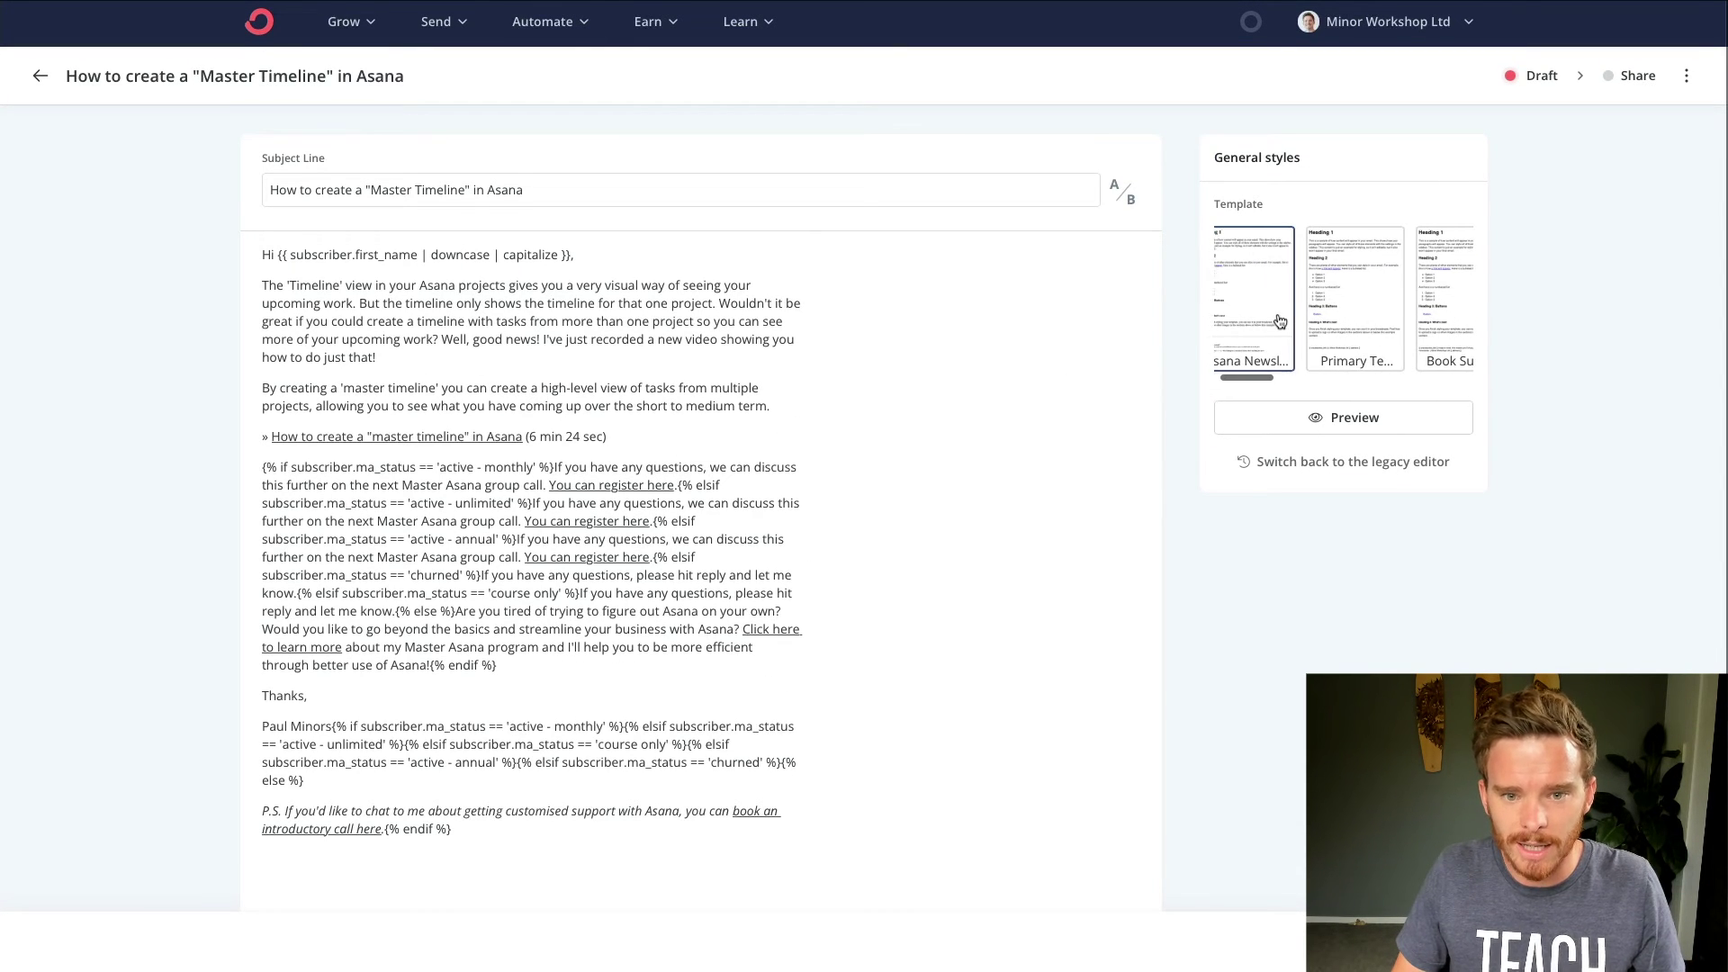
scroll(739, 562, "down", 3)
scroll(739, 563, "down", 3)
scroll(648, 629, "up", 7)
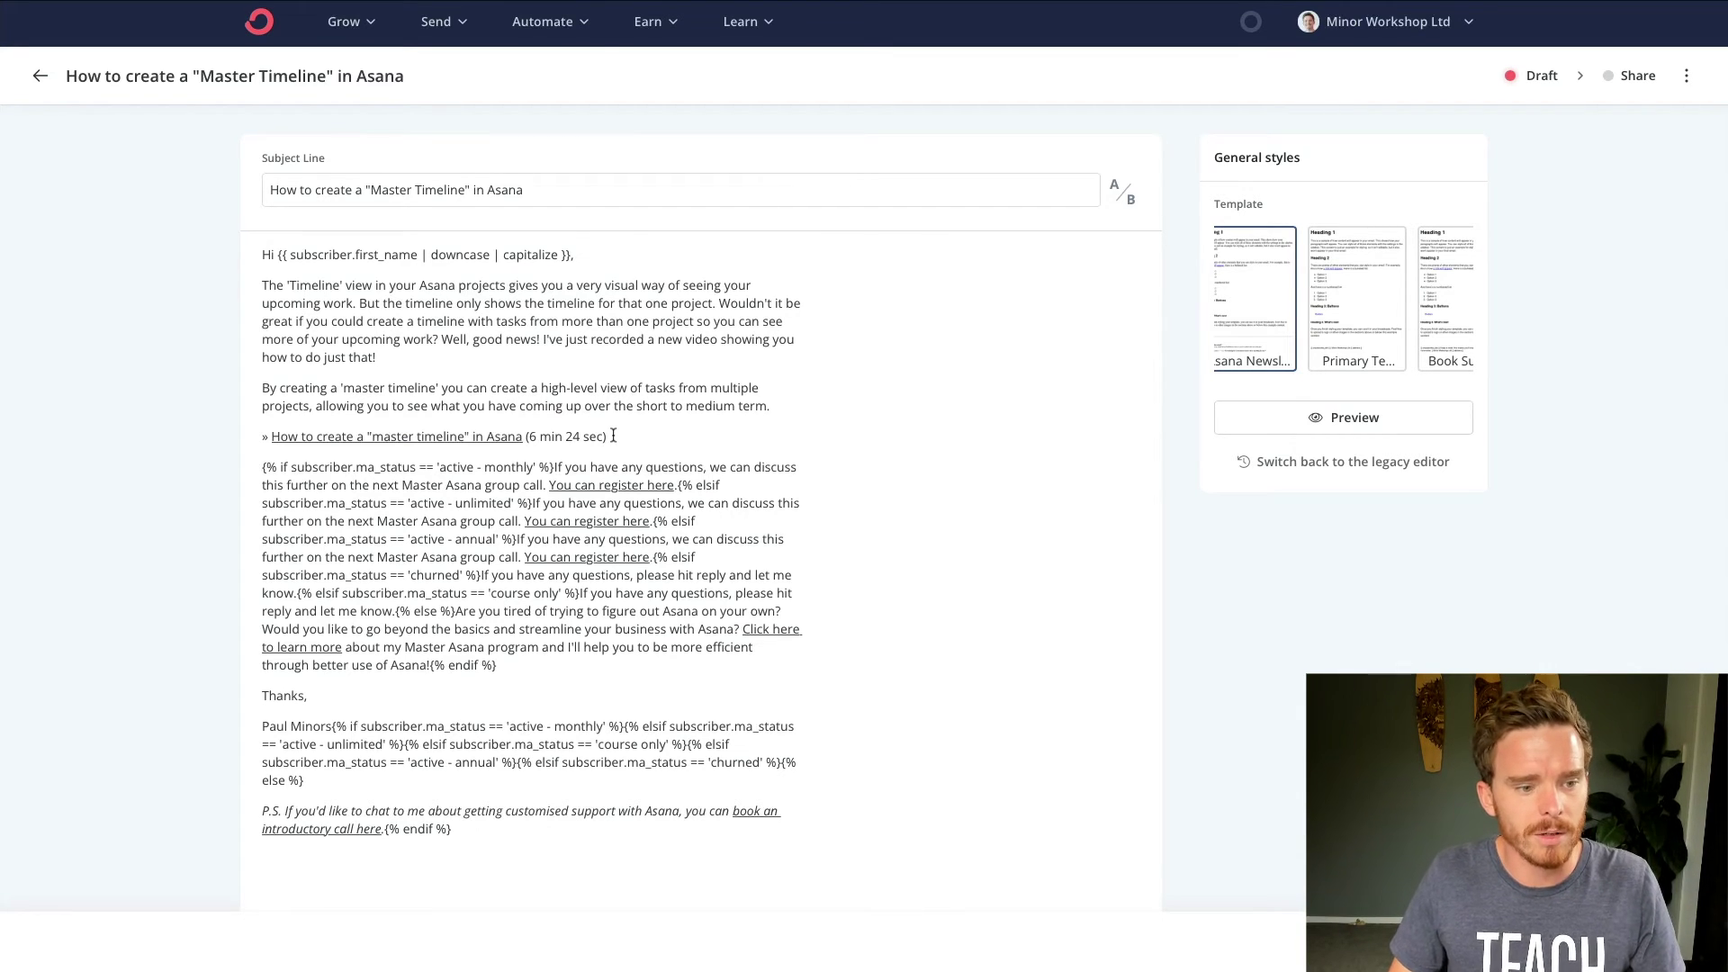
- Highlight the {% if %} status paragraph and its 'active - monthly' condition to explain the Liquid logic
left_click_drag(497, 666, 264, 469)
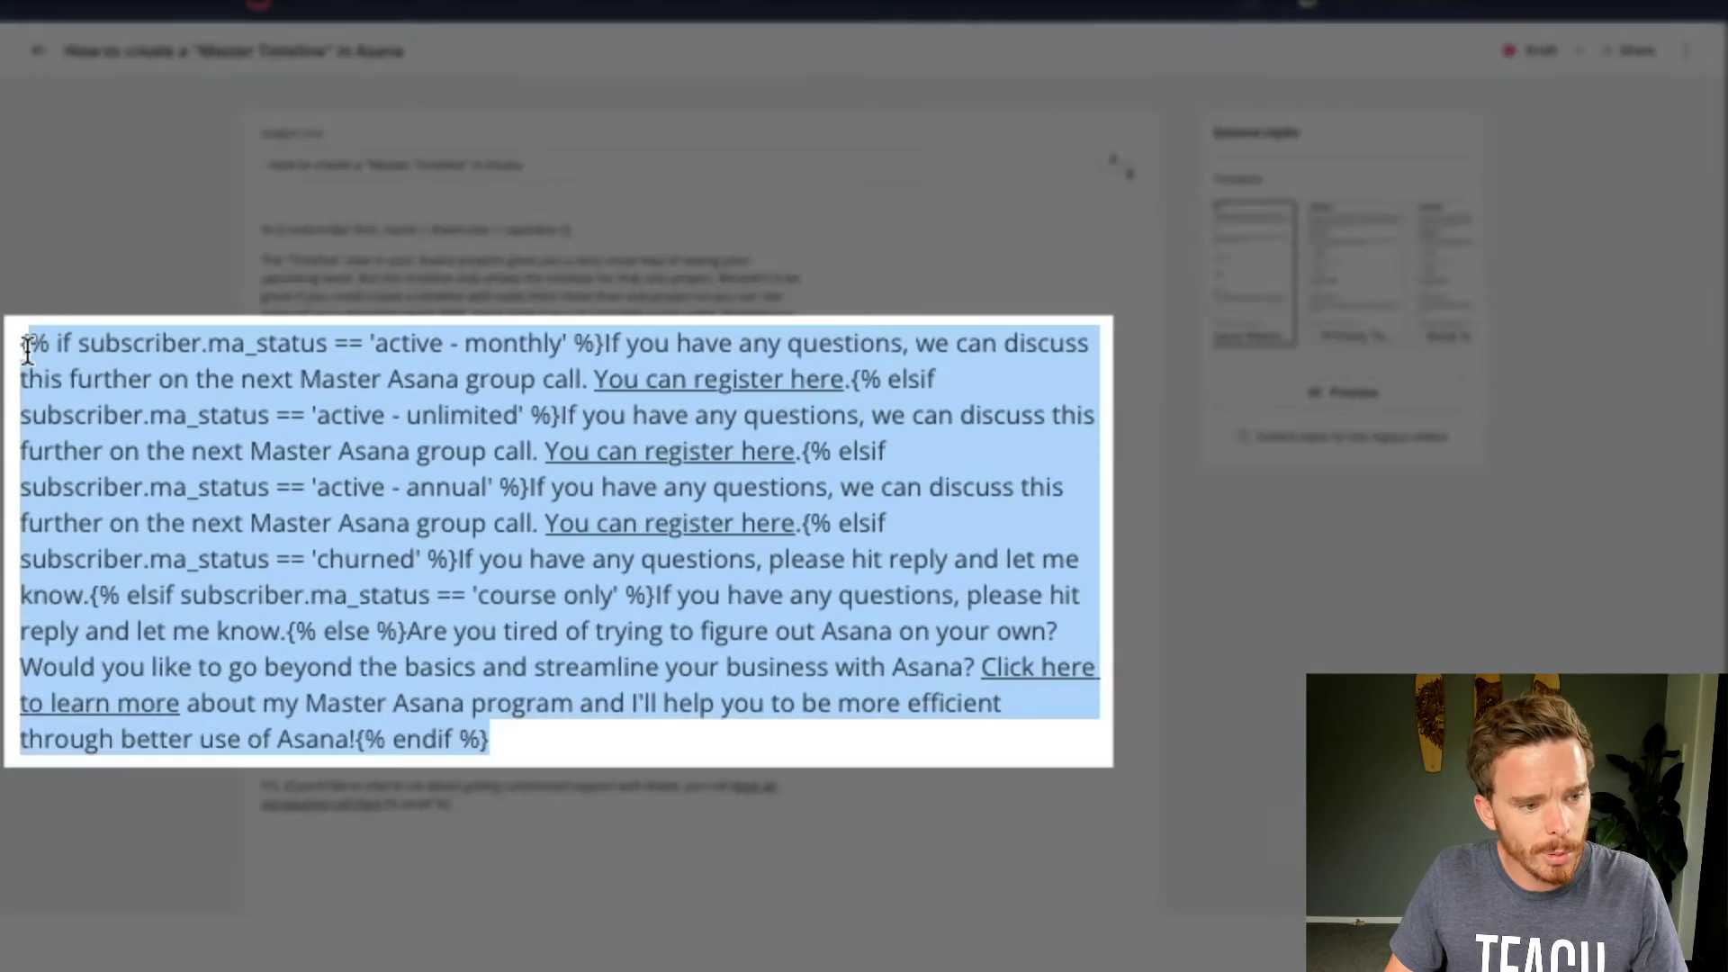
left_click(174, 505)
left_click_drag(29, 348, 605, 348)
left_click(659, 351)
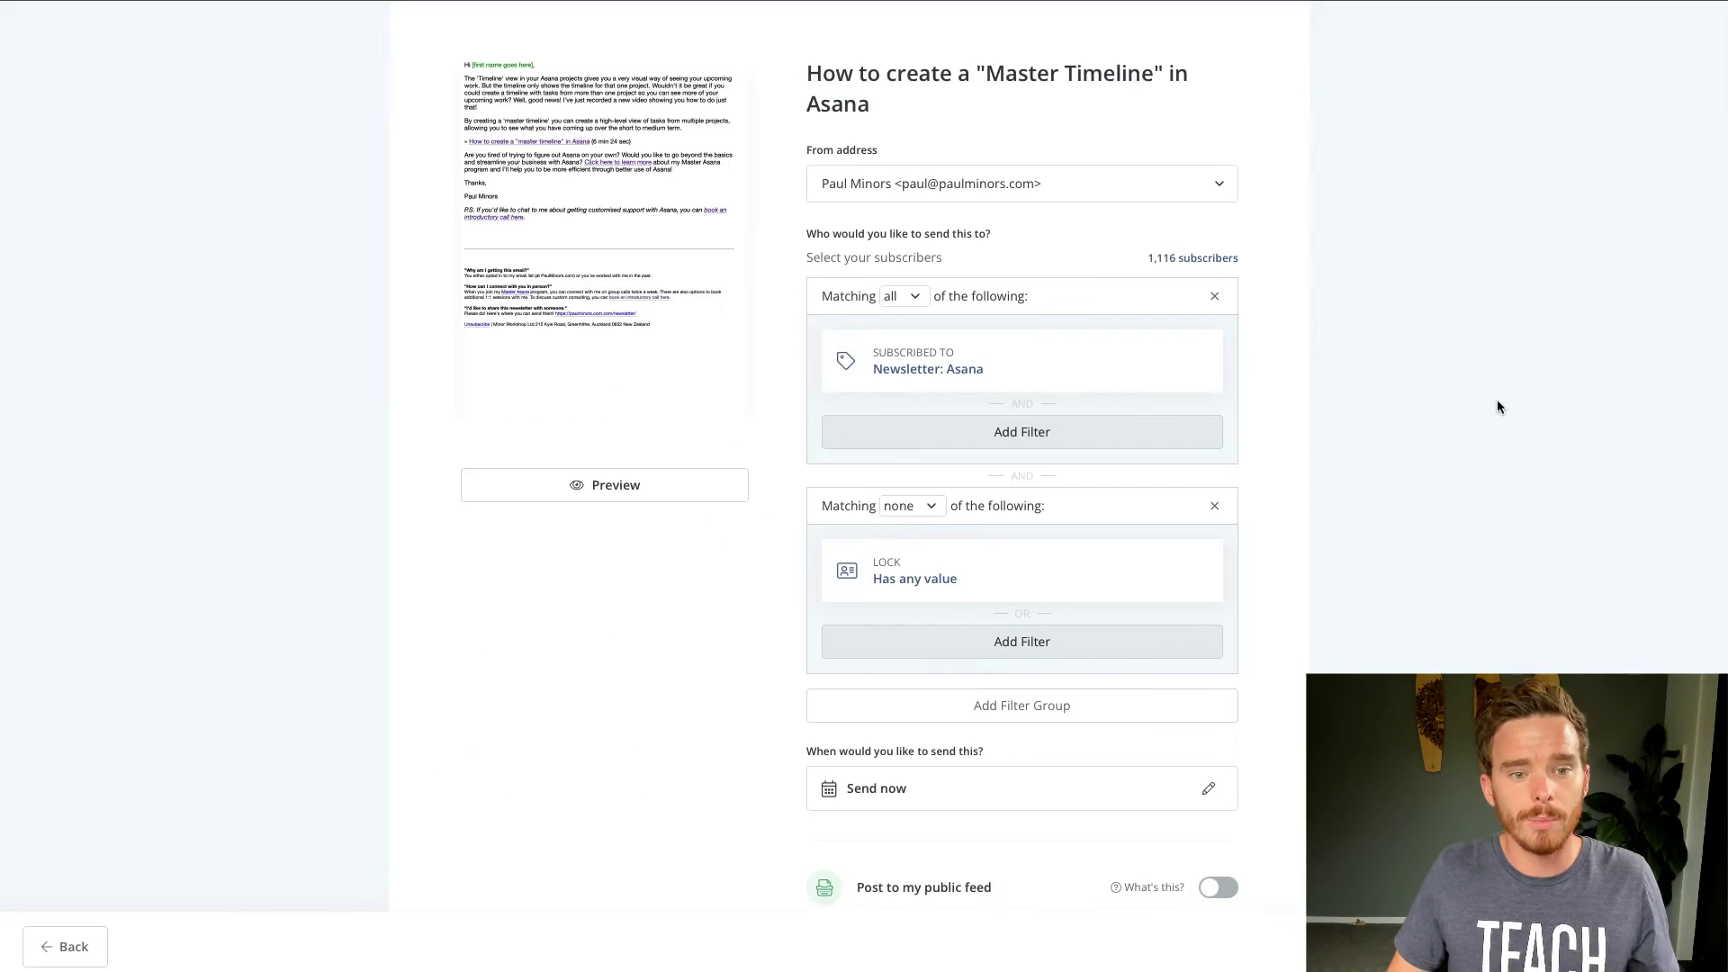
scroll(1498, 397, "up", 1)
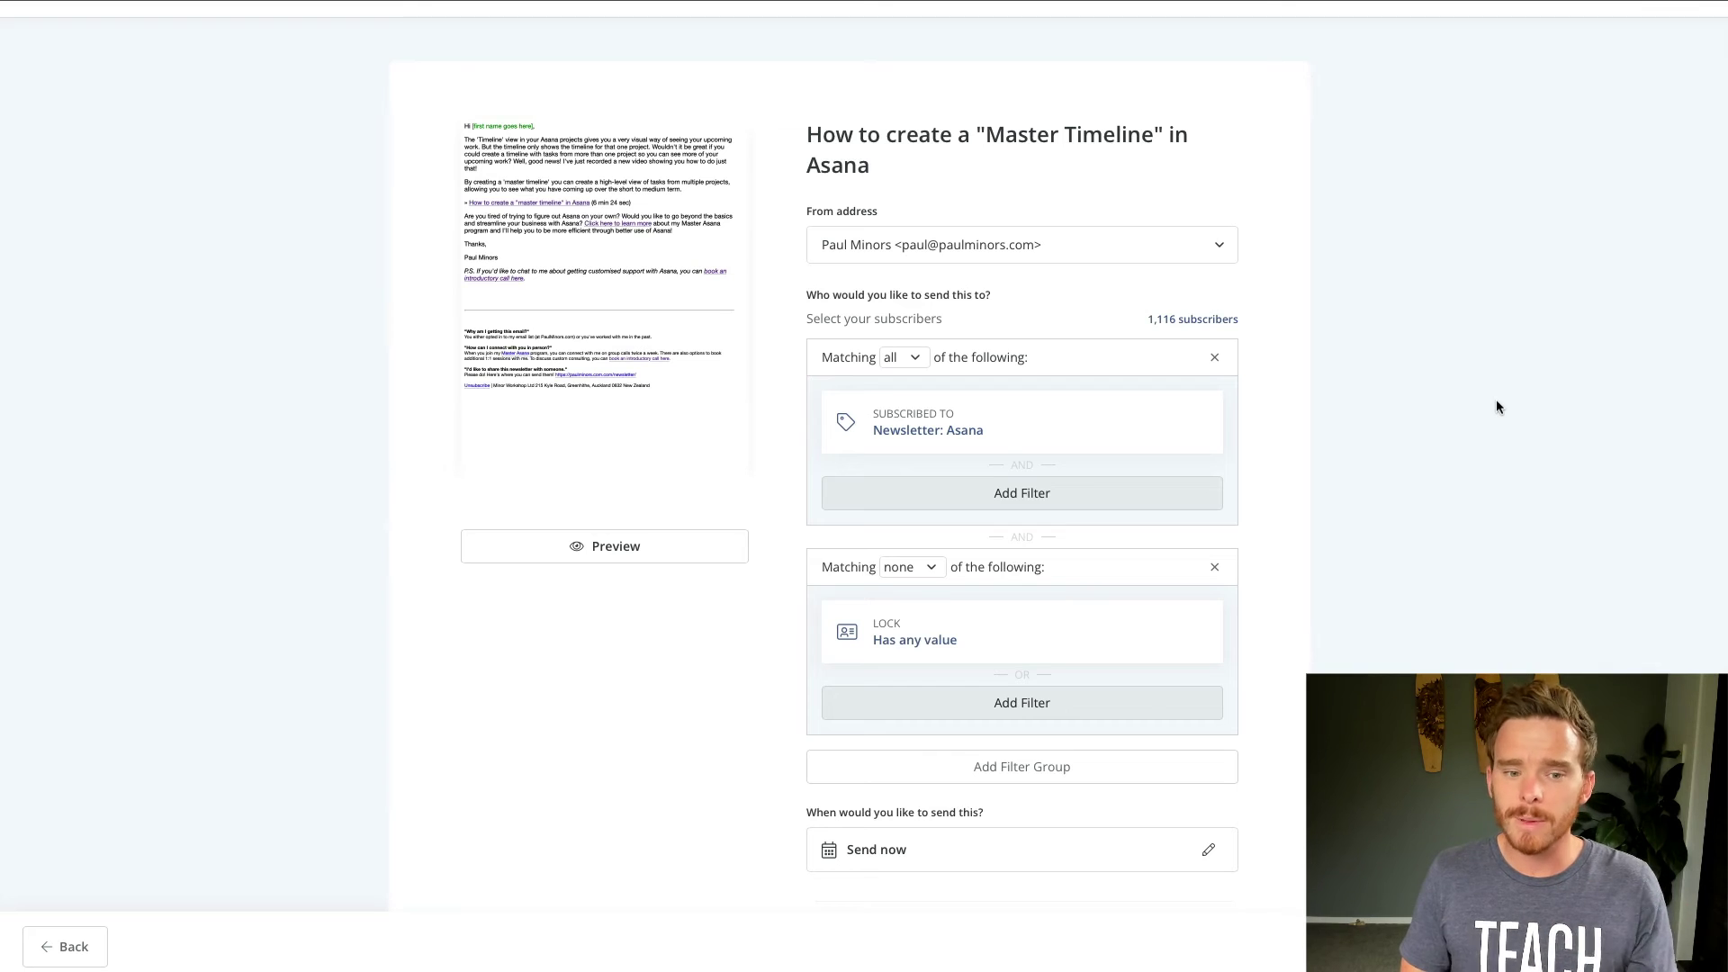
- Inspect the Newsletter: Asana tag filter and the Lock custom-field filter on the send settings
left_click(1032, 433)
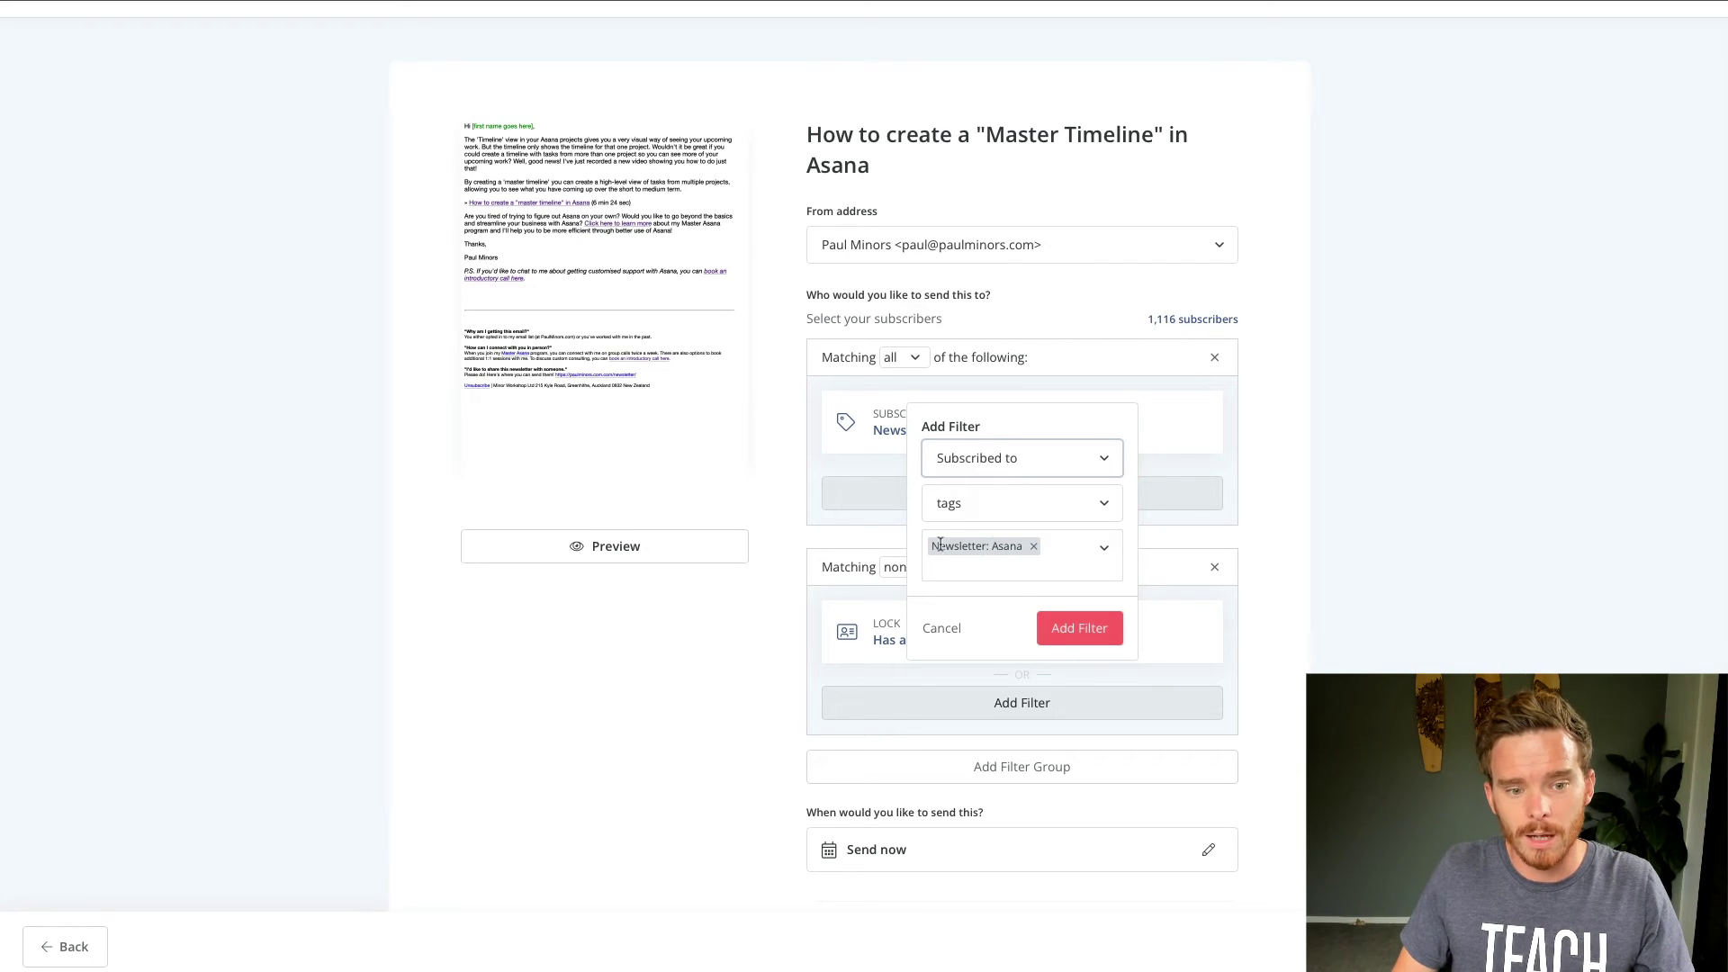
left_click(1299, 501)
scroll(1116, 540, "down", 2)
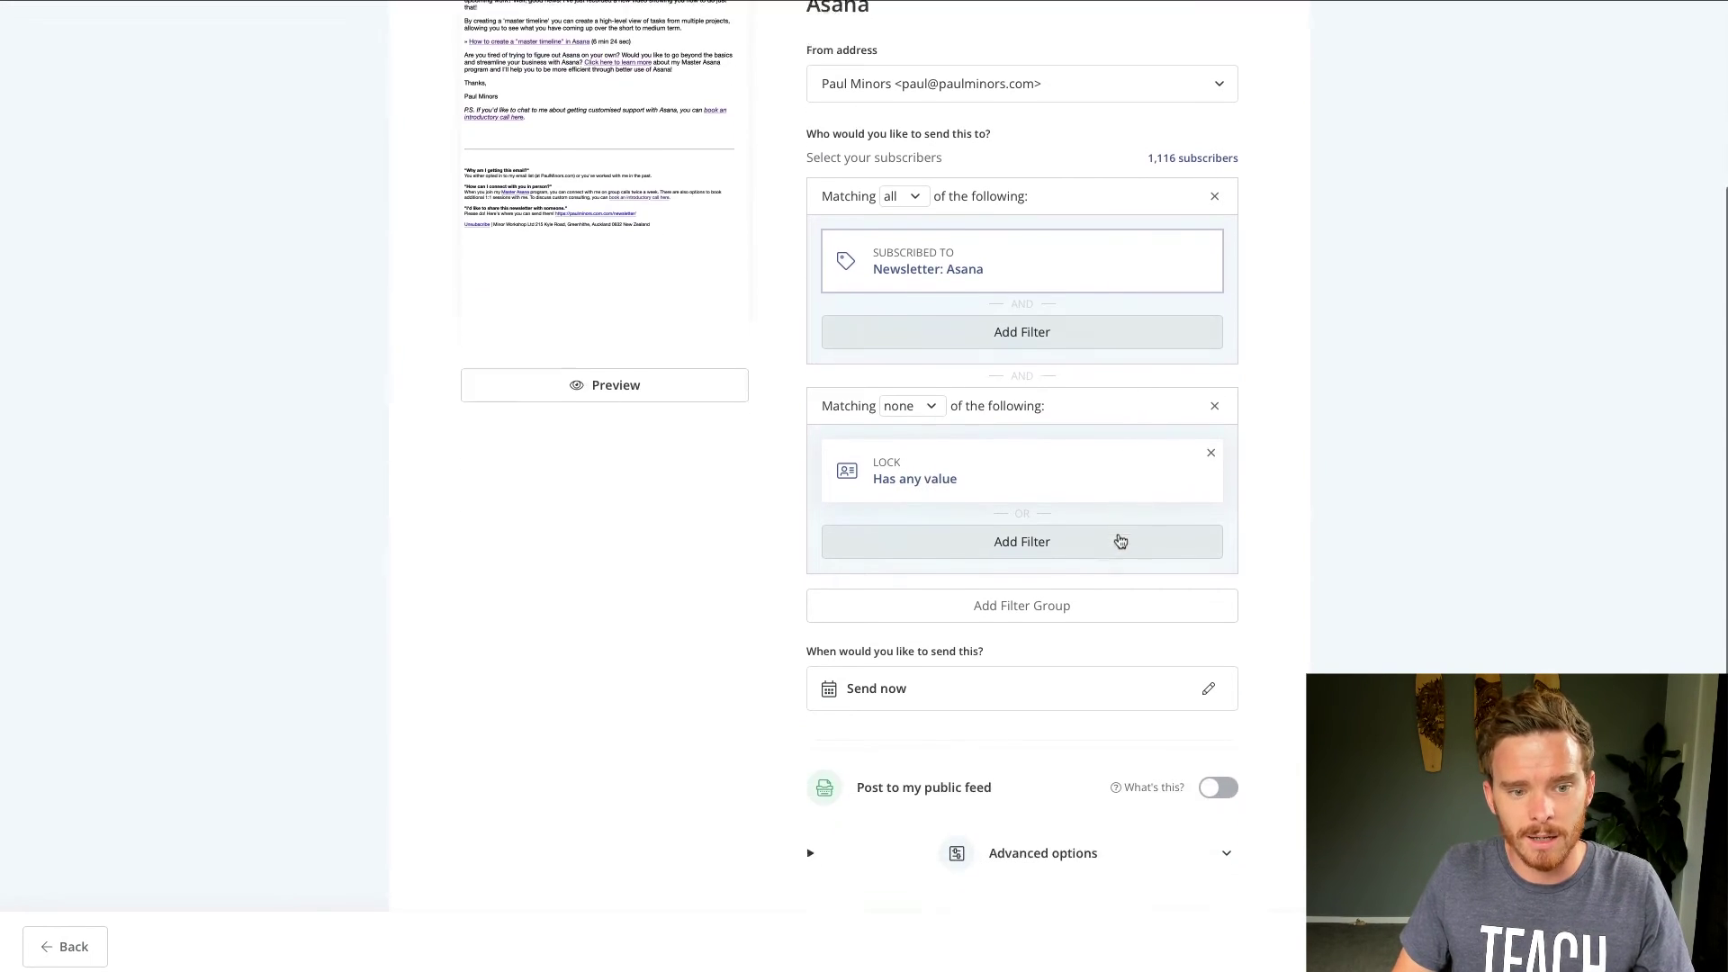
left_click(997, 474)
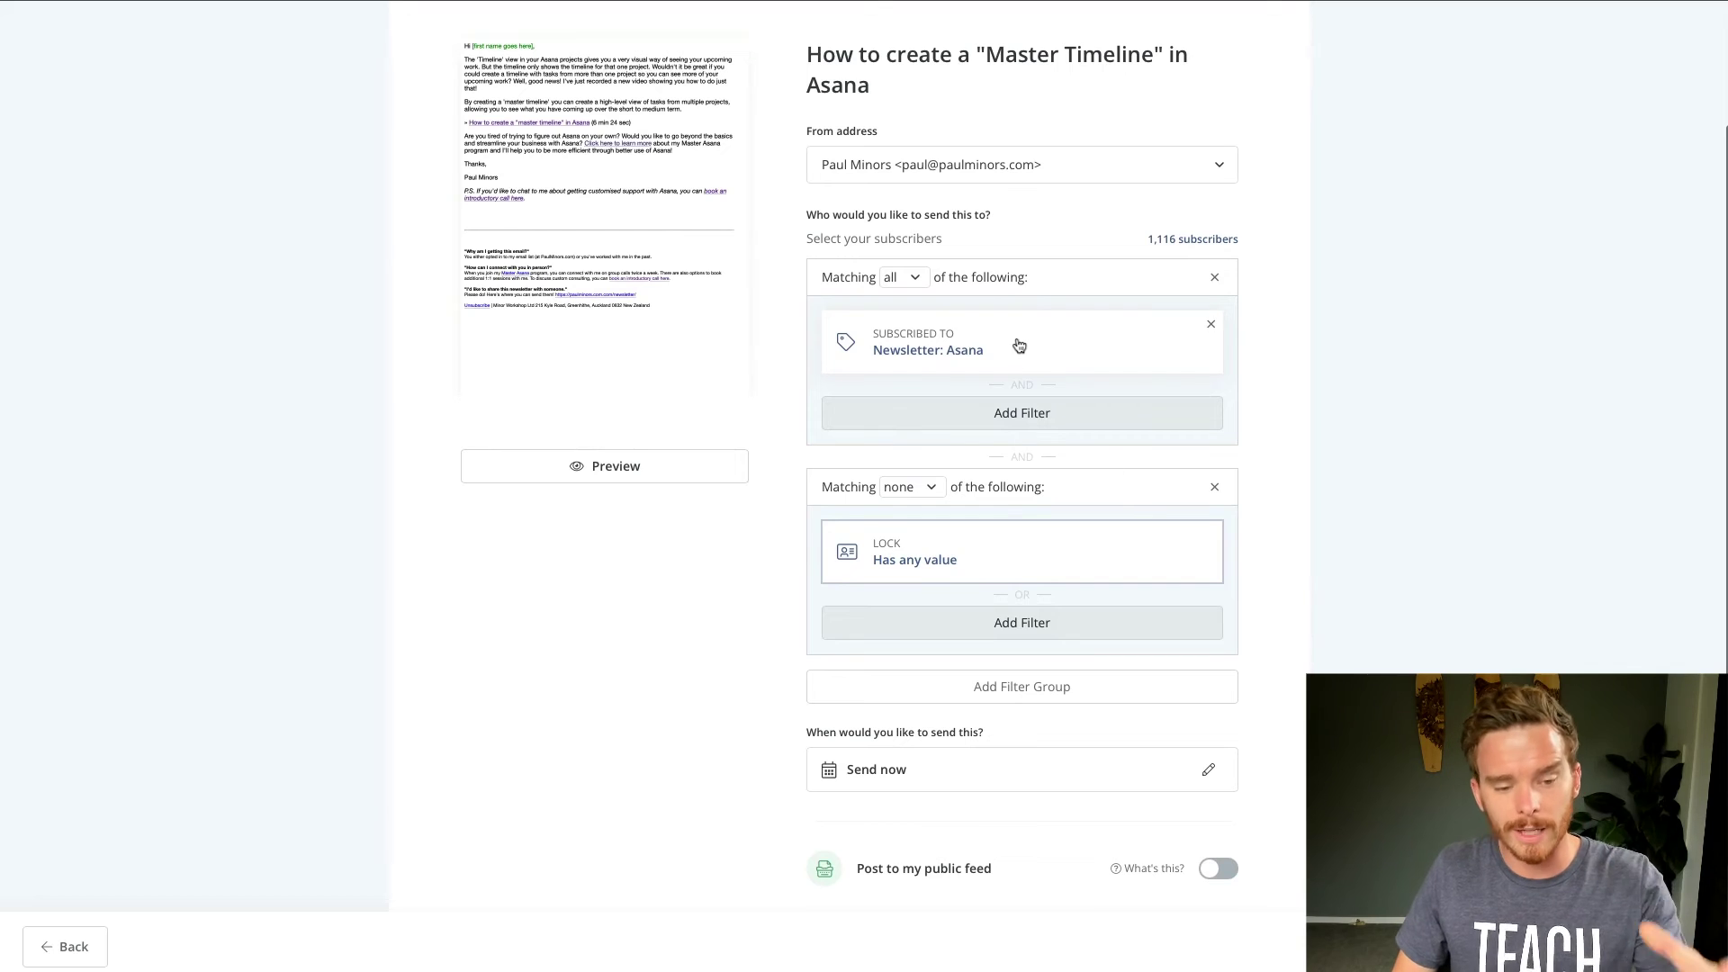
scroll(1039, 380, "down", 2)
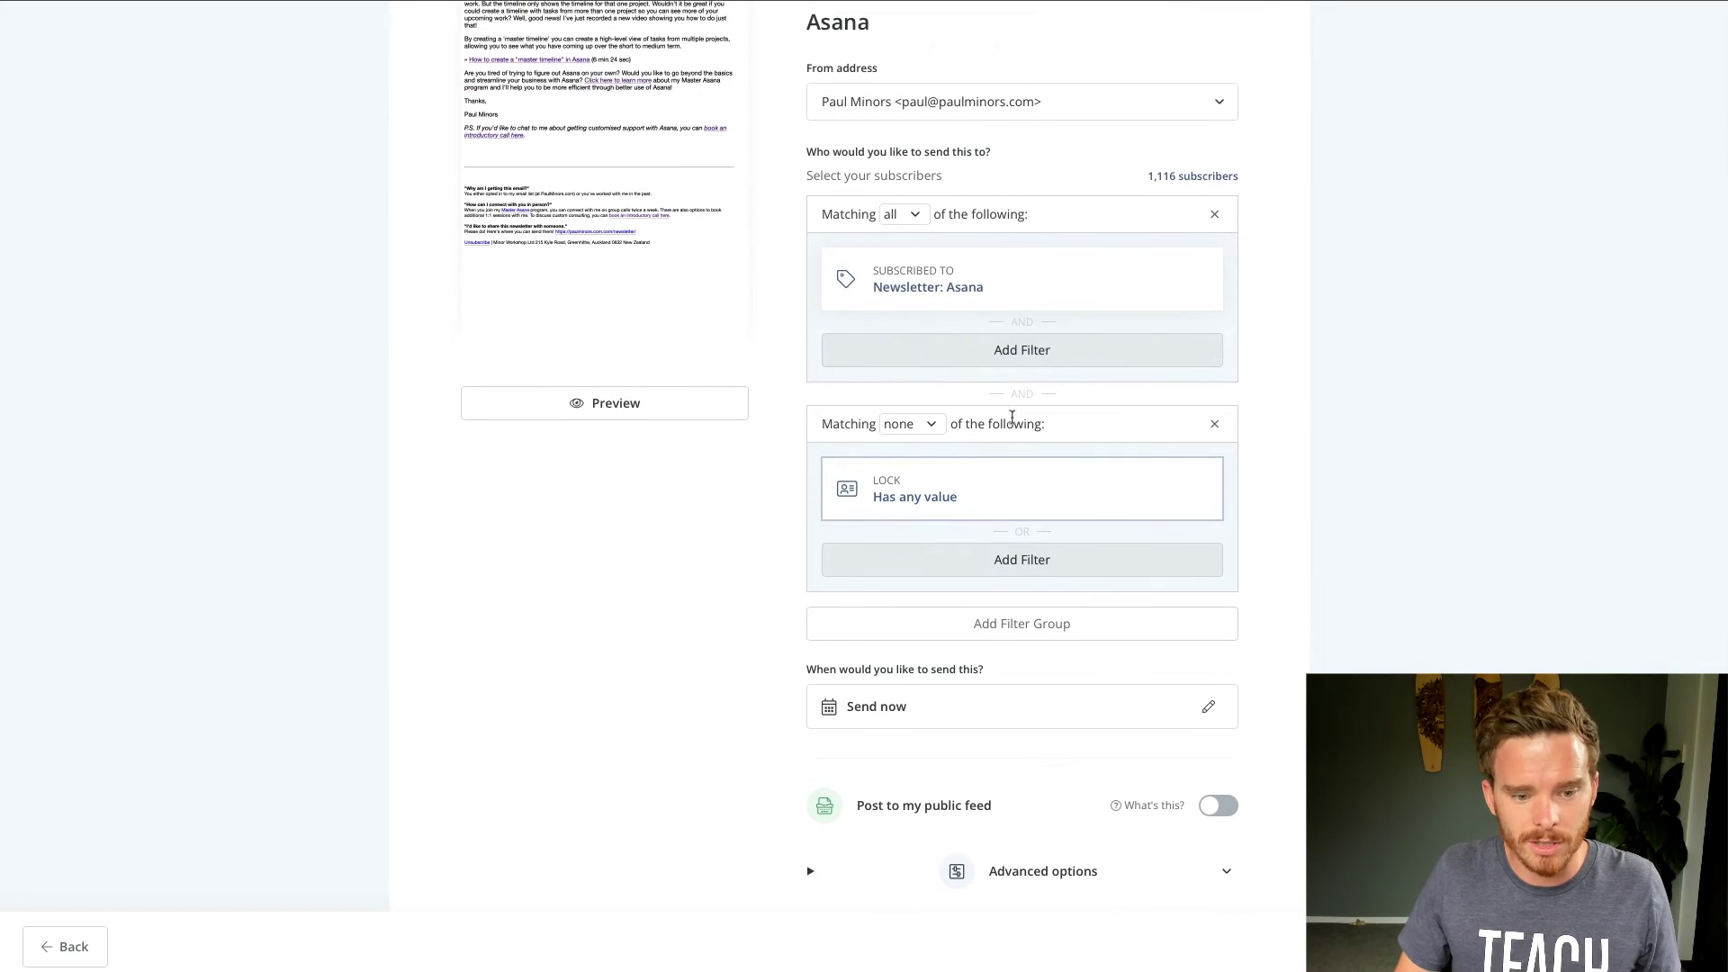
scroll(1026, 524, "down", 3)
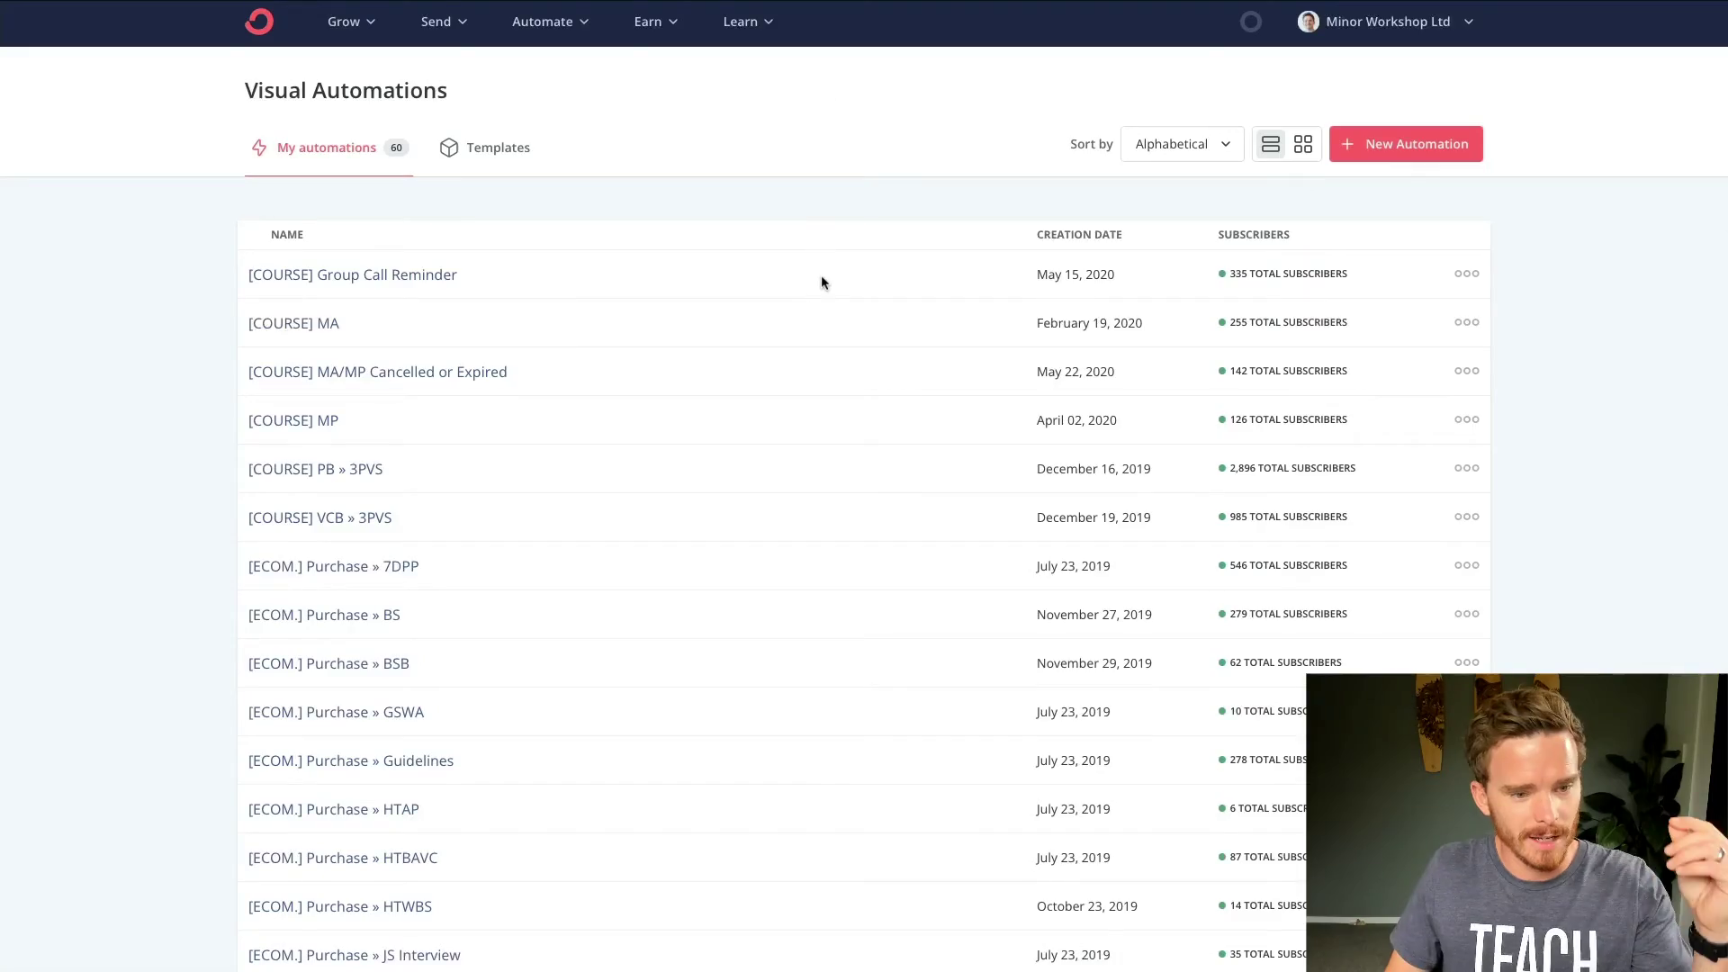
- Scroll through the Automations list to the [SF] Resource BS » BSB » WDYWTL automation
scroll(819, 279, "down", 3)
scroll(839, 284, "down", 12)
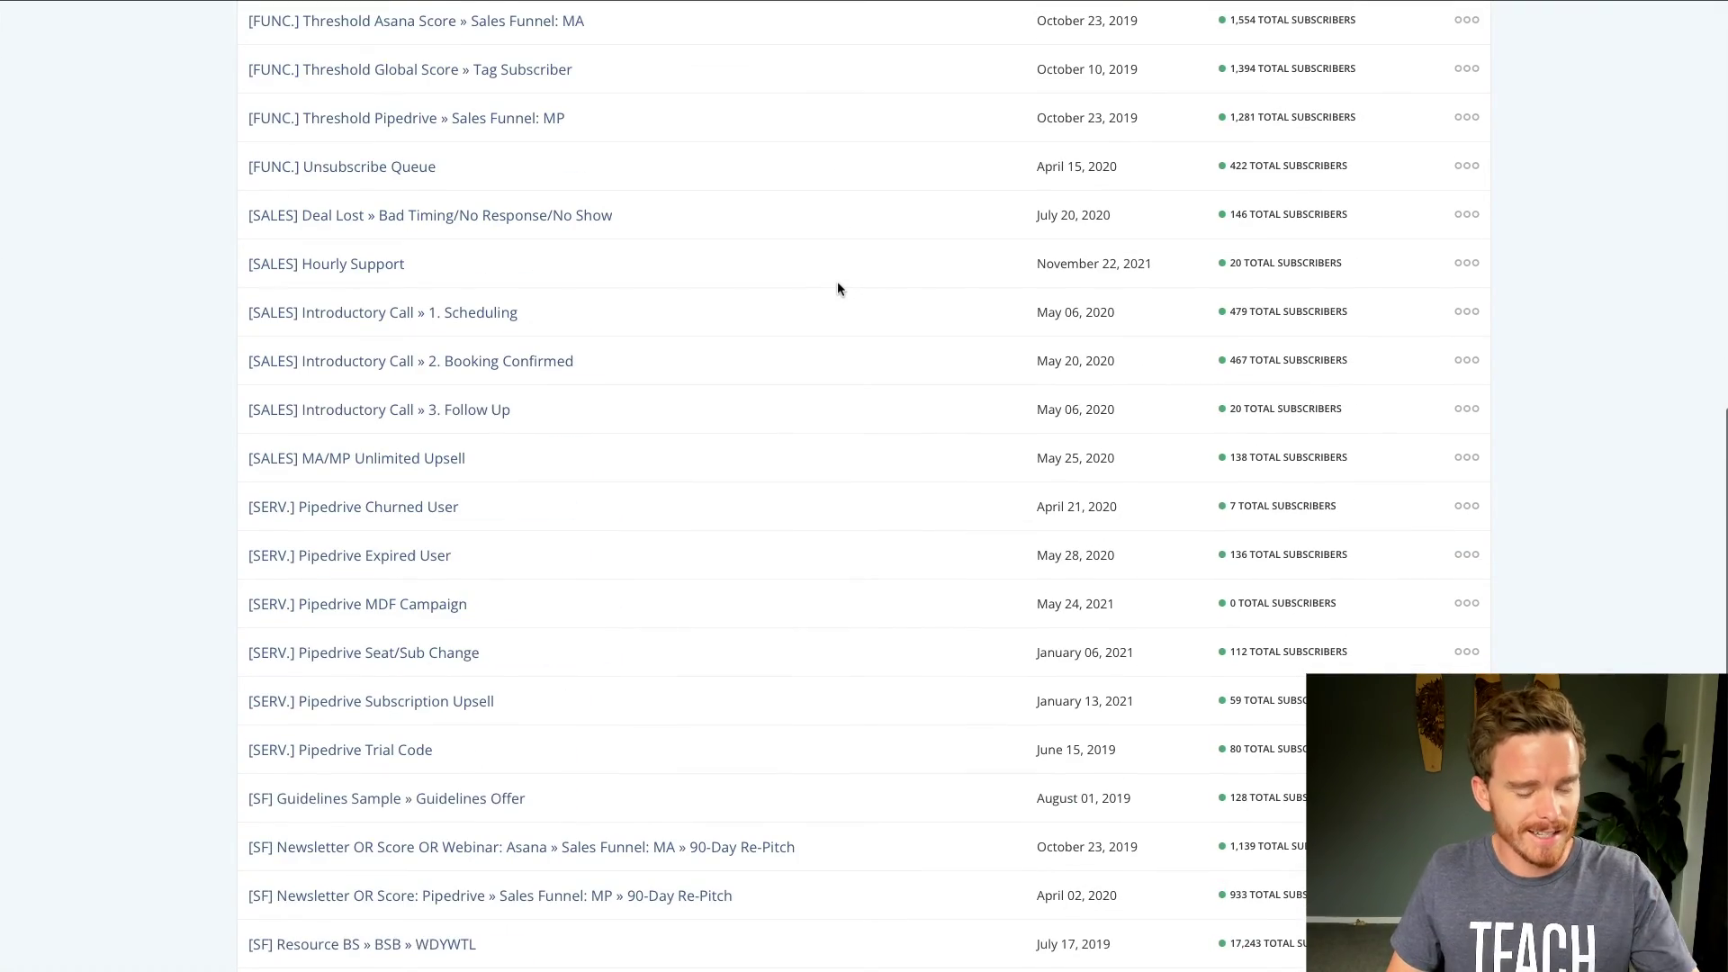
scroll(835, 287, "up", 12)
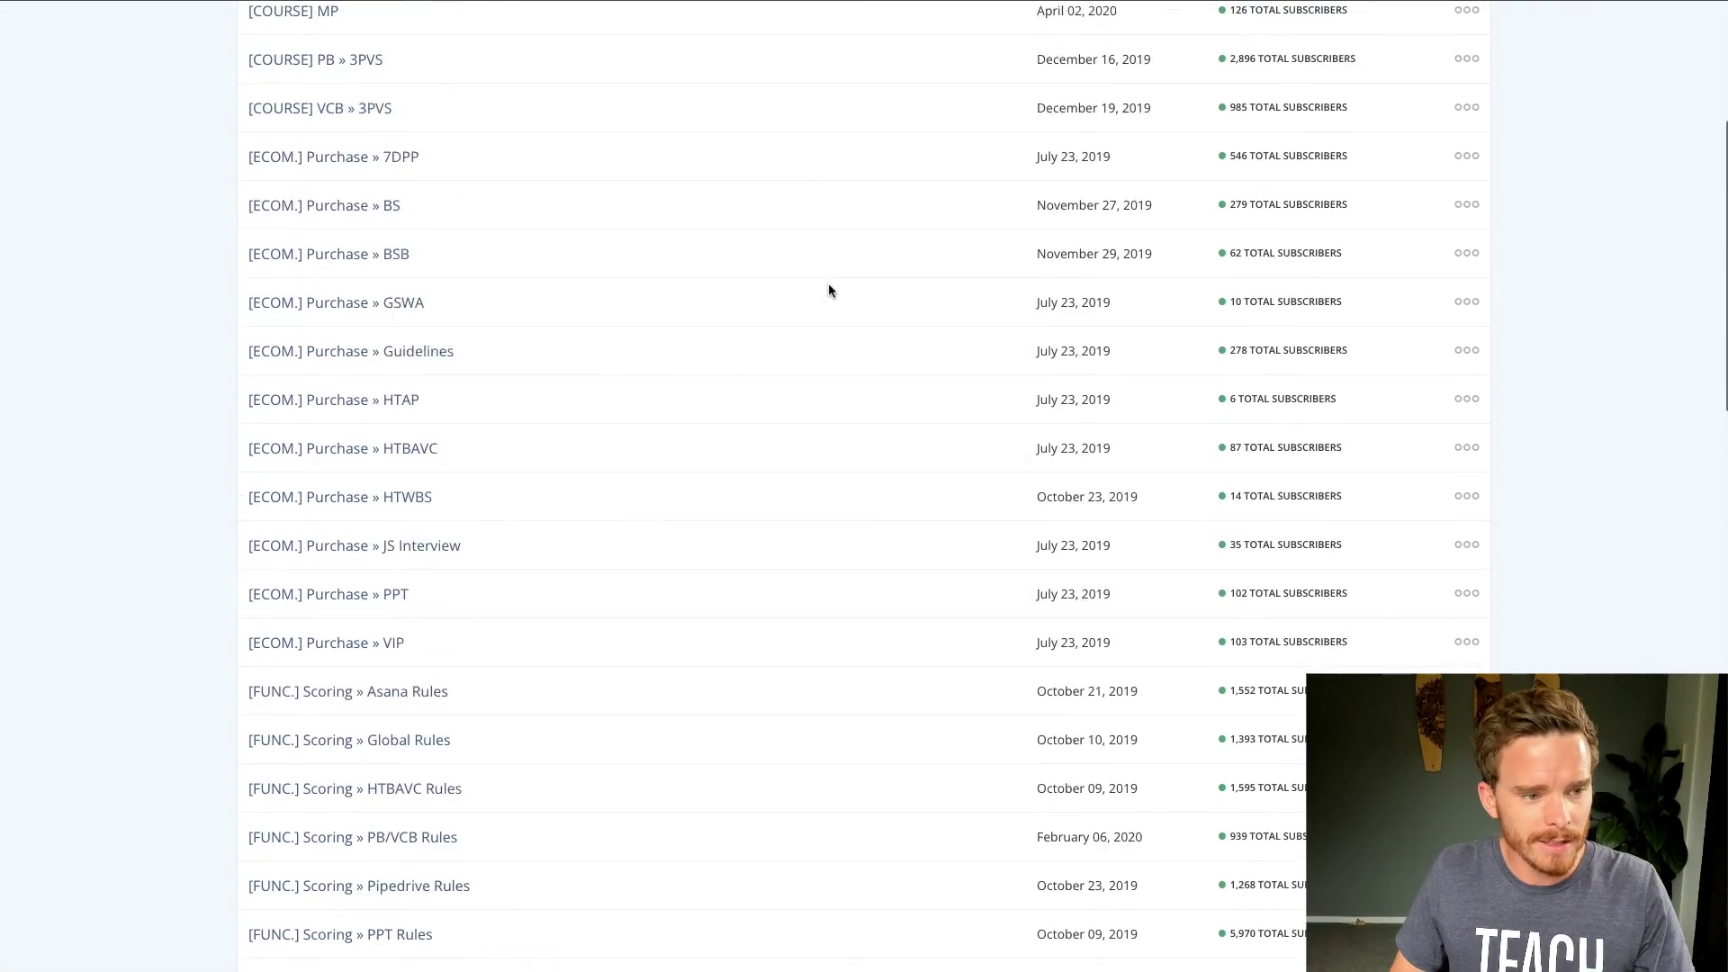
scroll(828, 290, "down", 15)
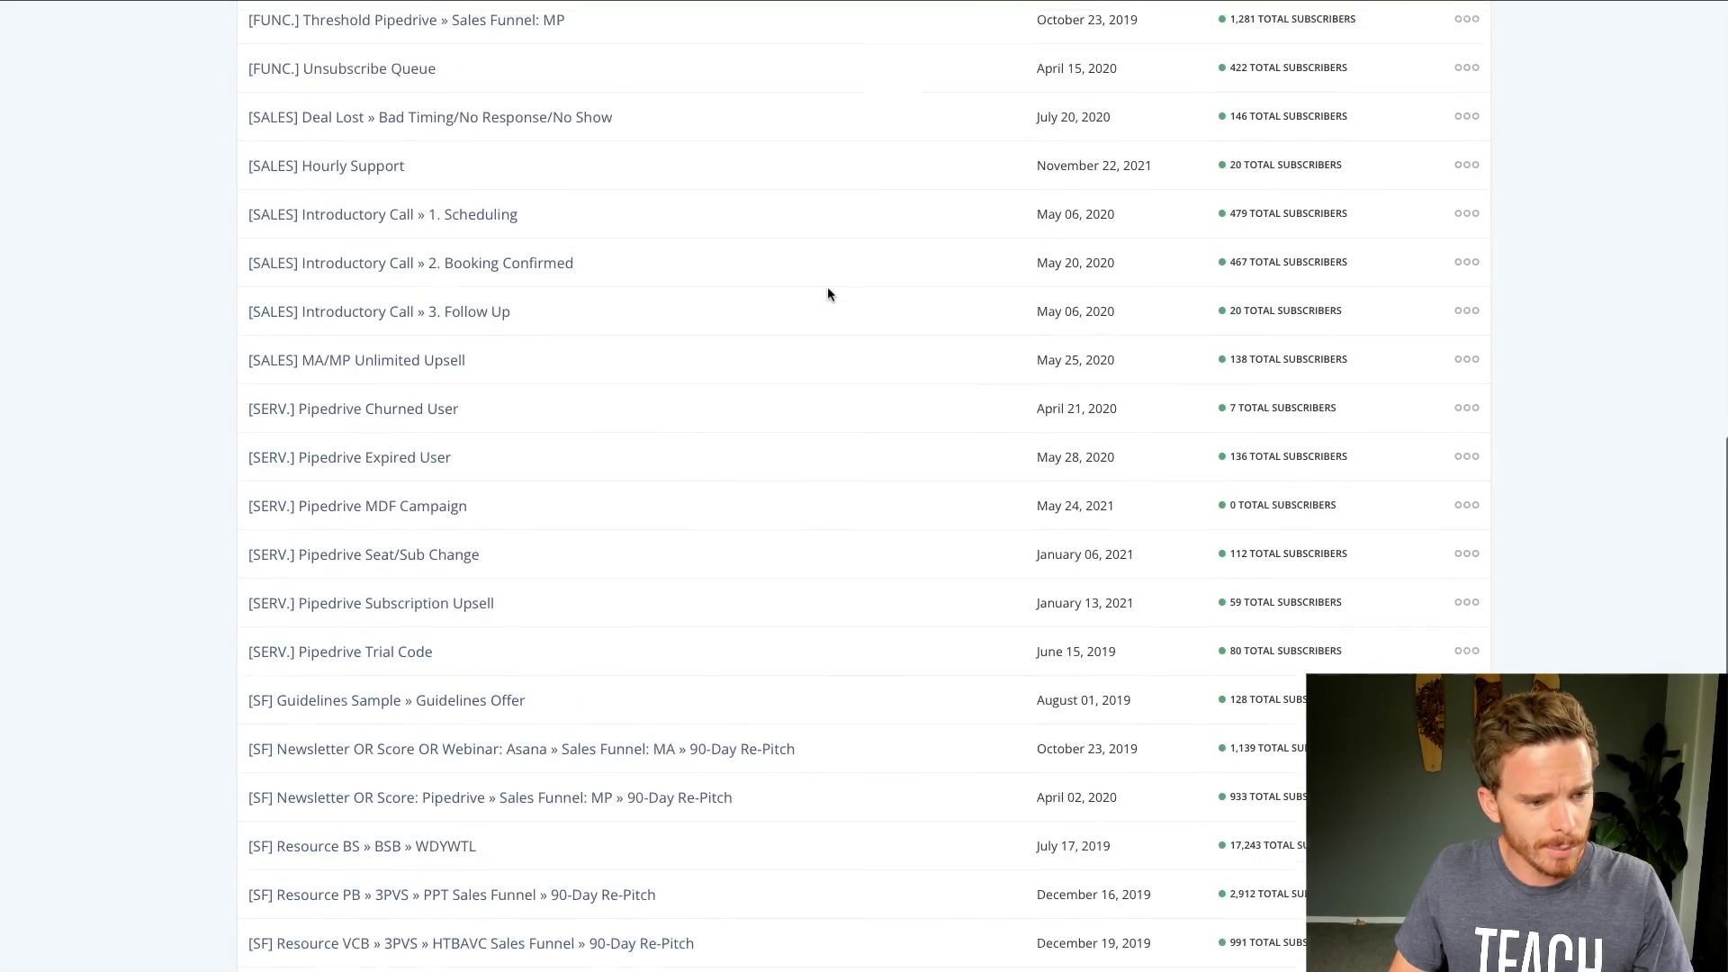
scroll(829, 290, "down", 2)
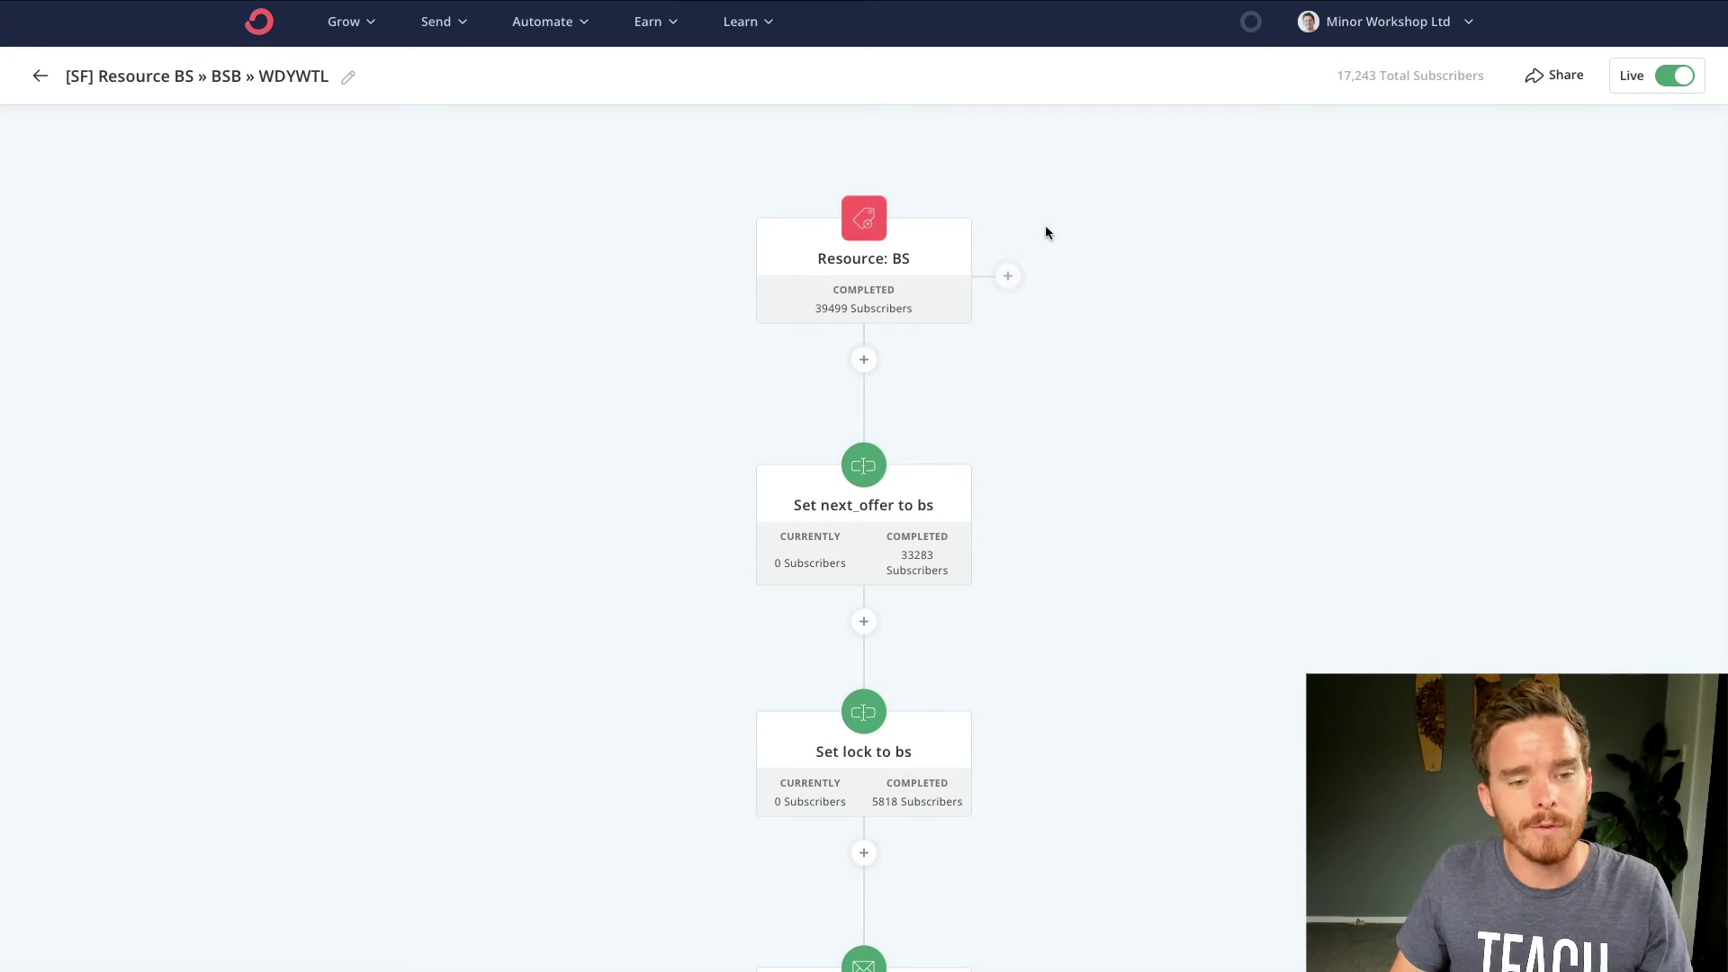
- Inspect the automation steps that set next_offer and lock to bs
mouse_move(812, 281)
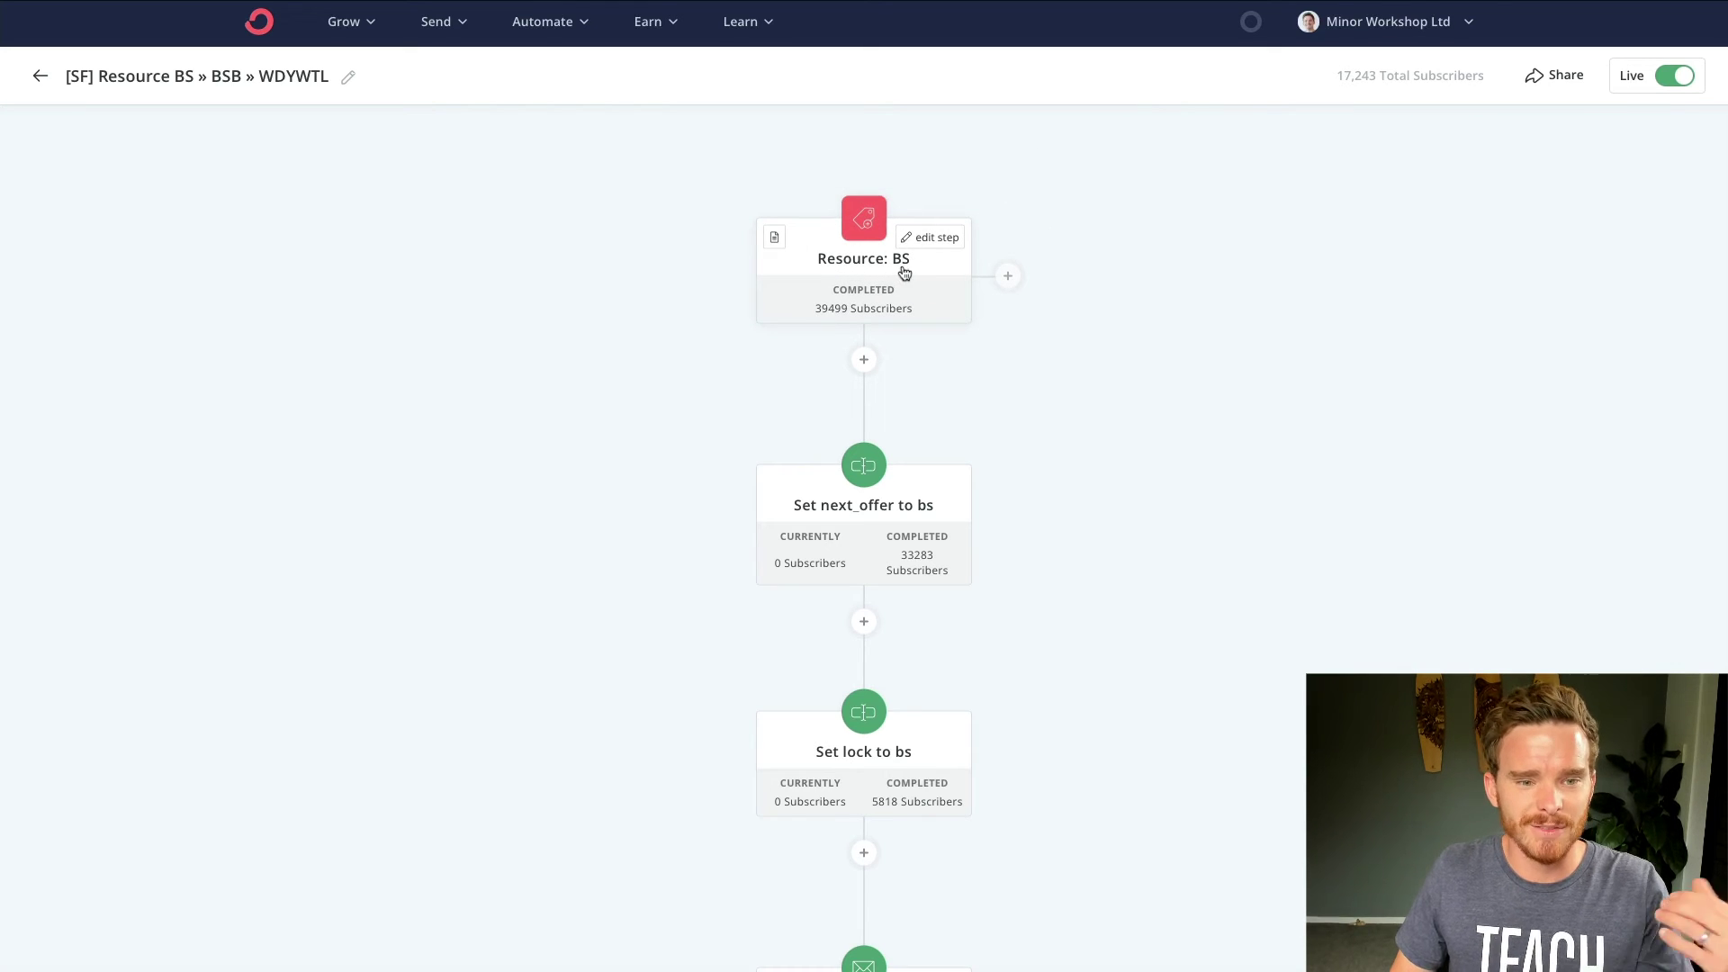
scroll(909, 279, "down", 3)
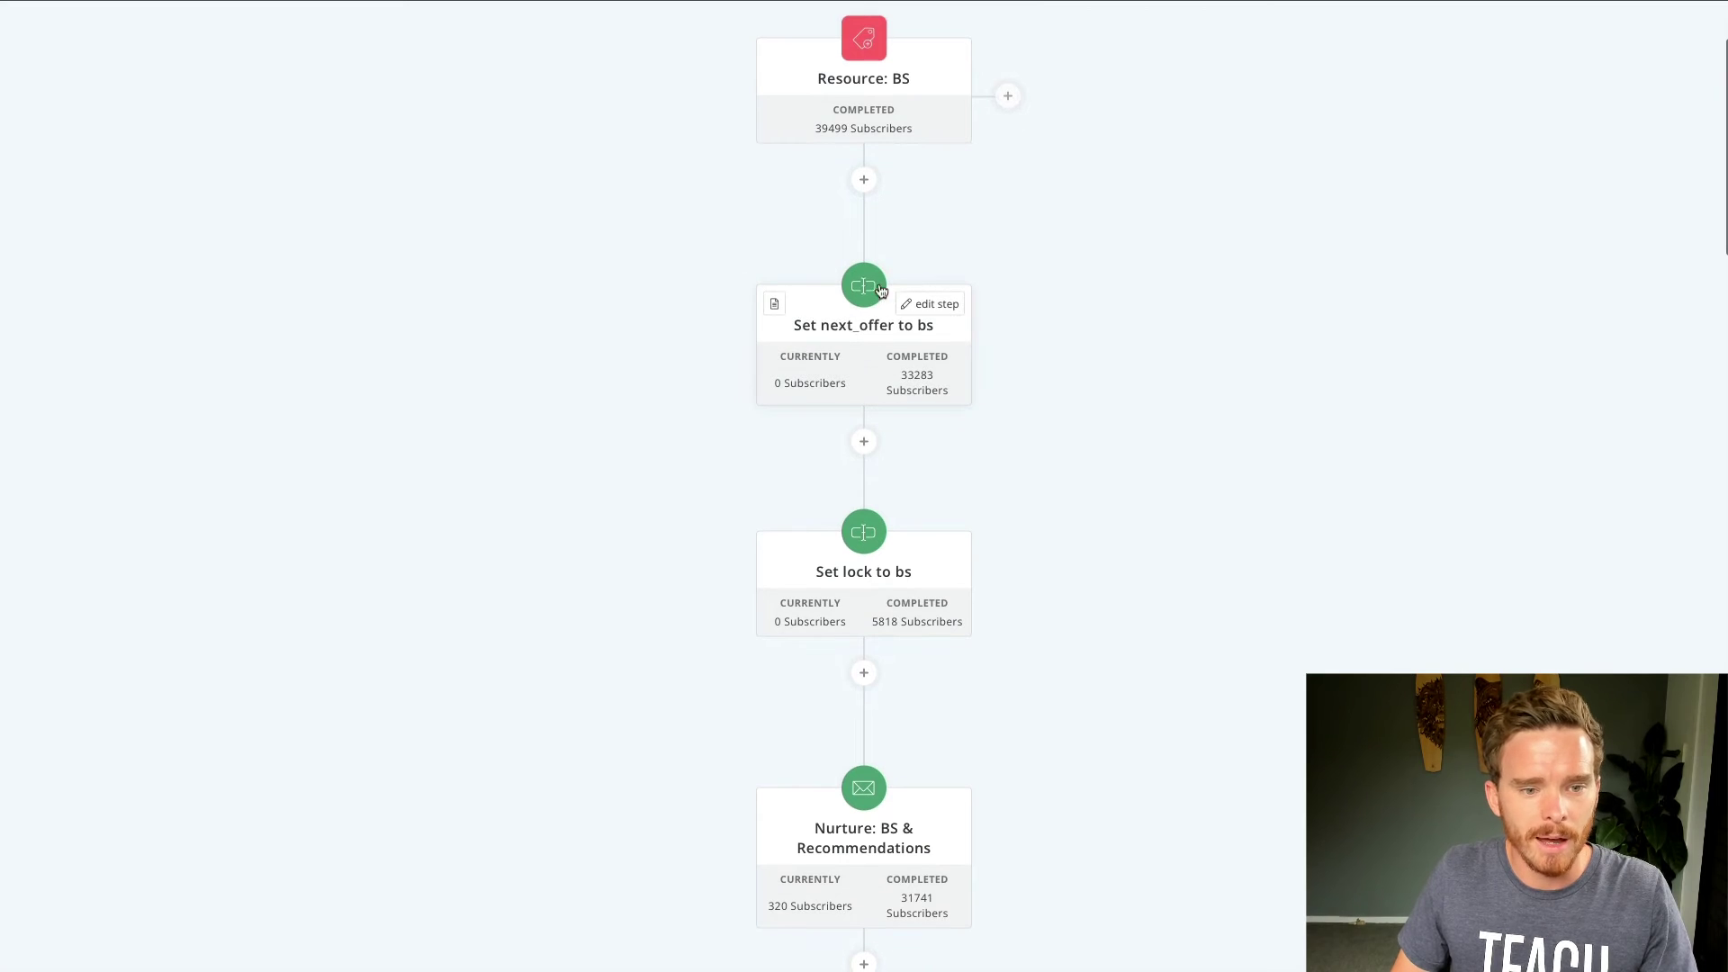
left_click(839, 328)
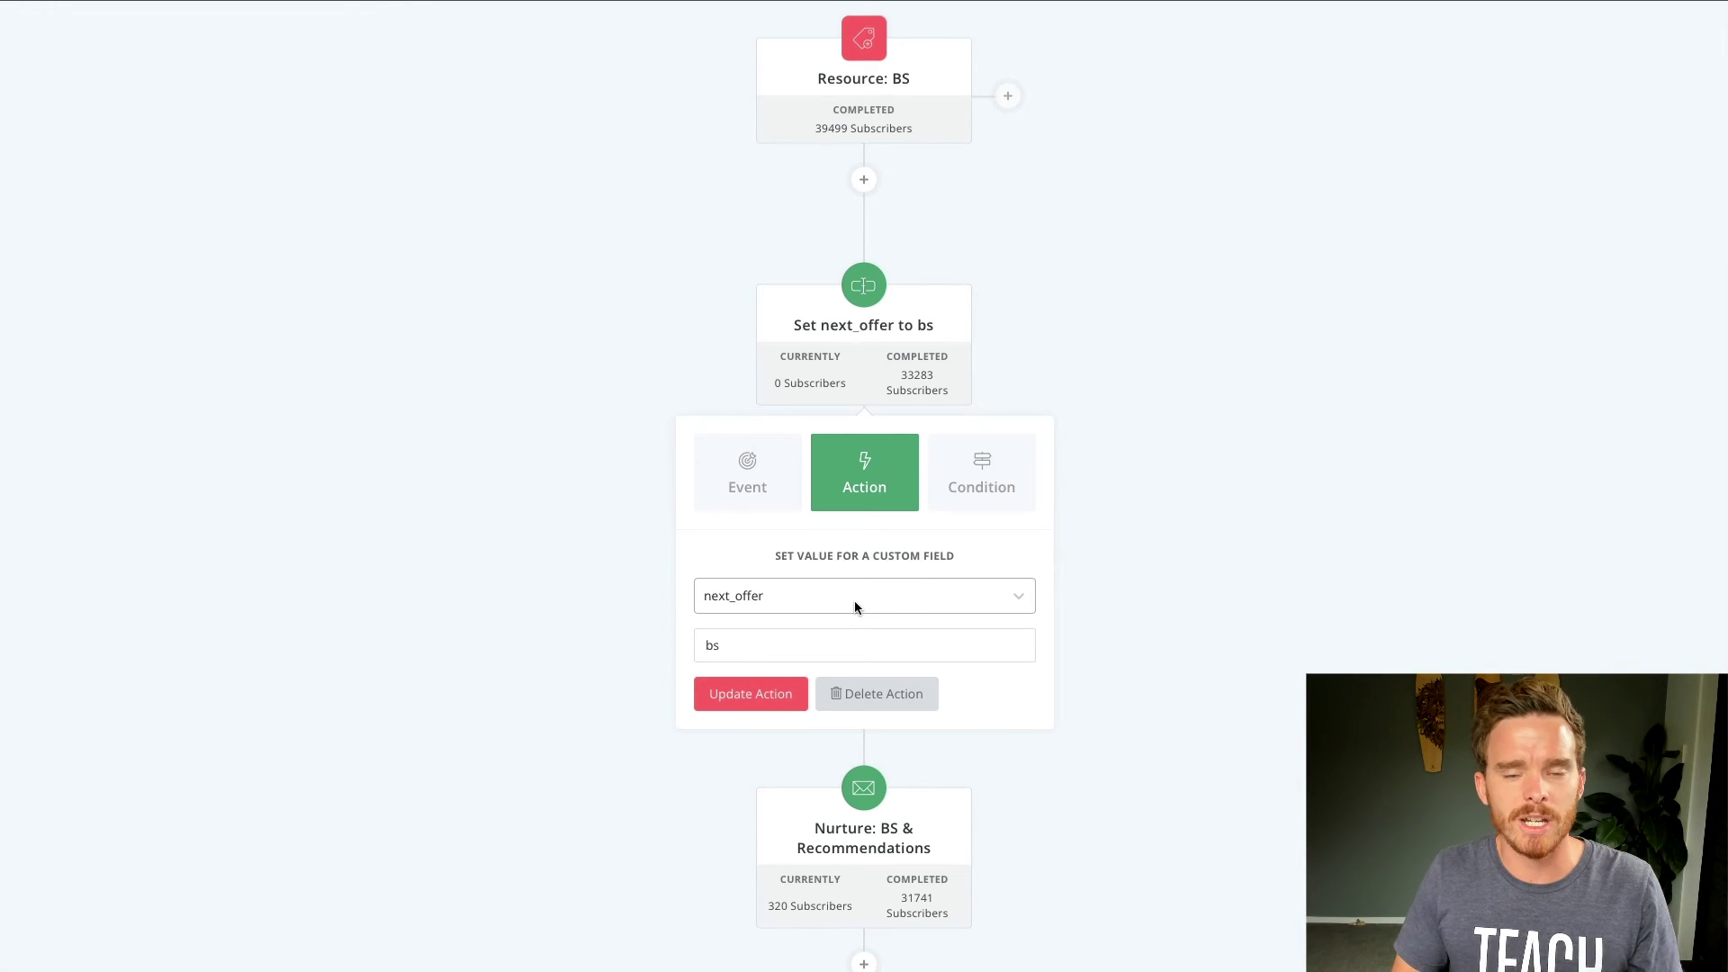
scroll(1022, 553, "up", 1)
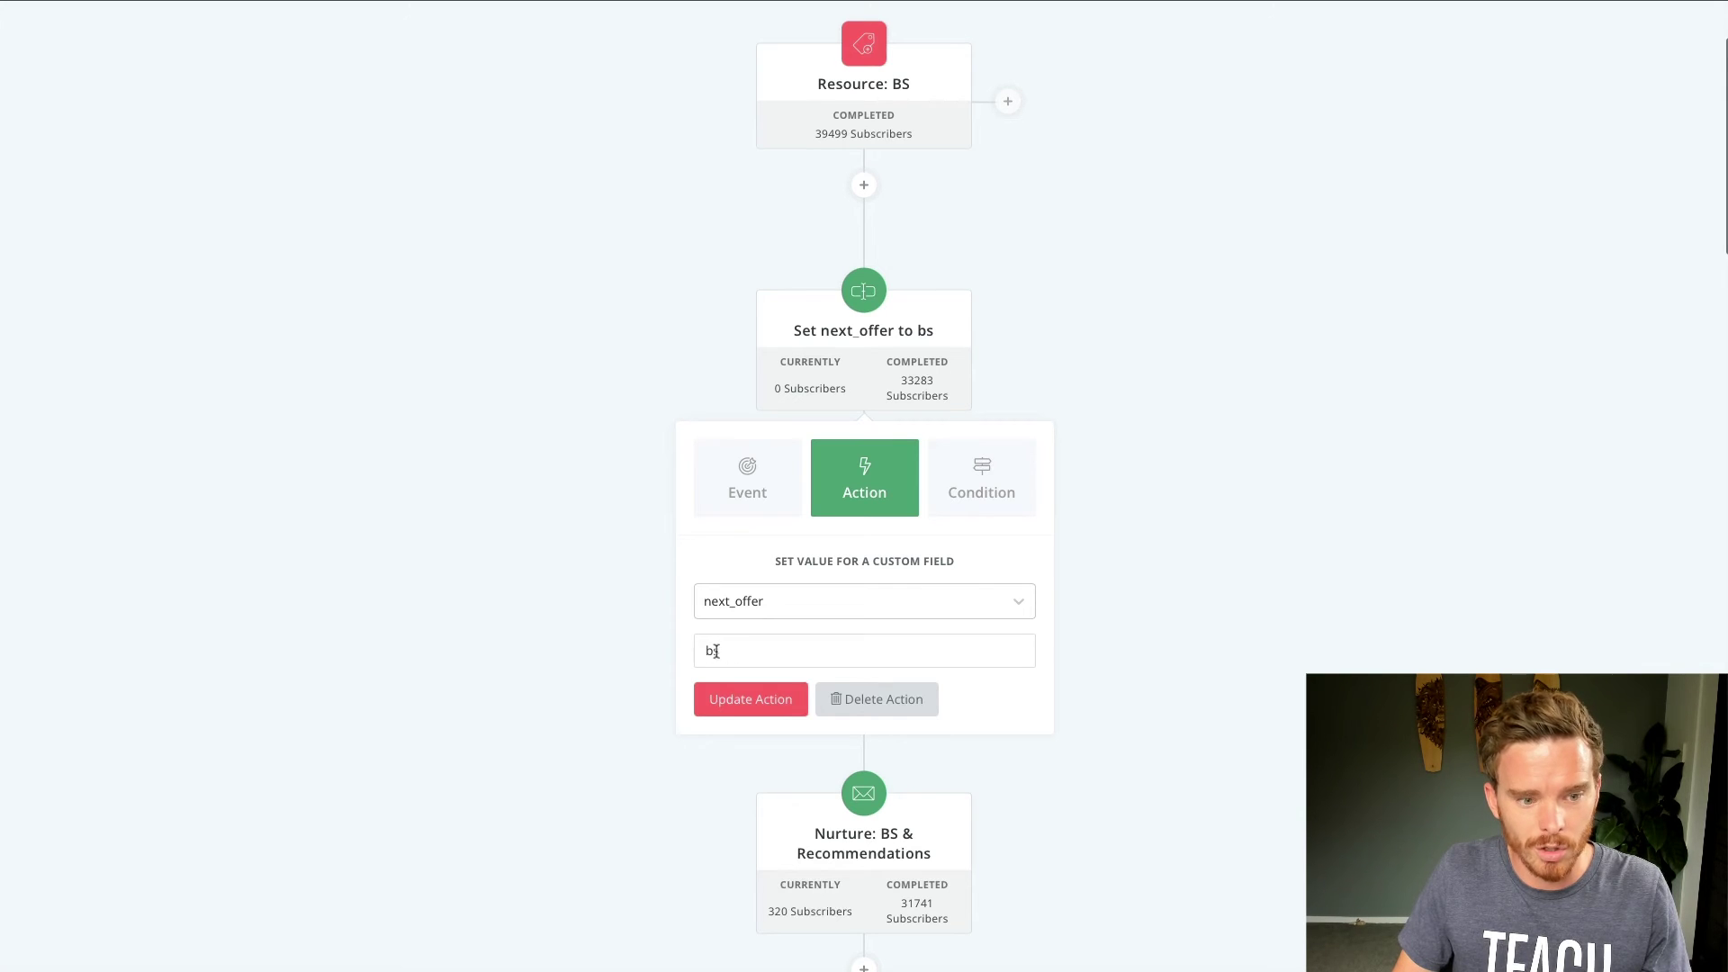
left_click(1009, 590)
scroll(1008, 590, "down", 3)
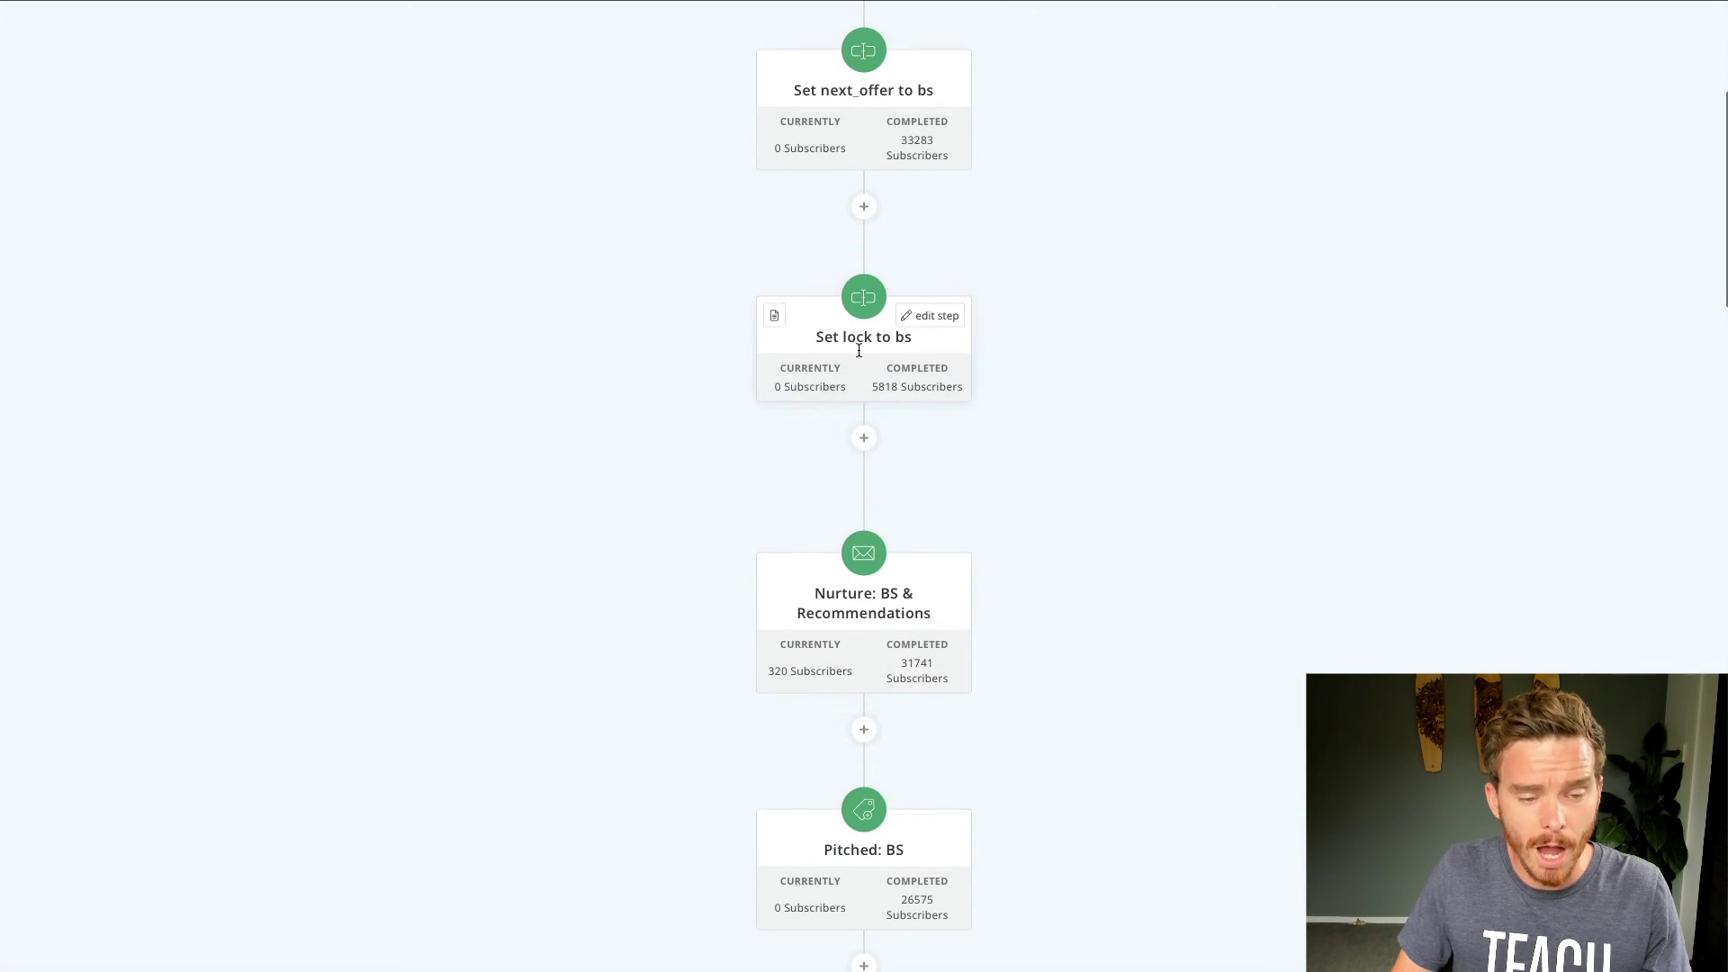
left_click(864, 360)
left_click(1221, 565)
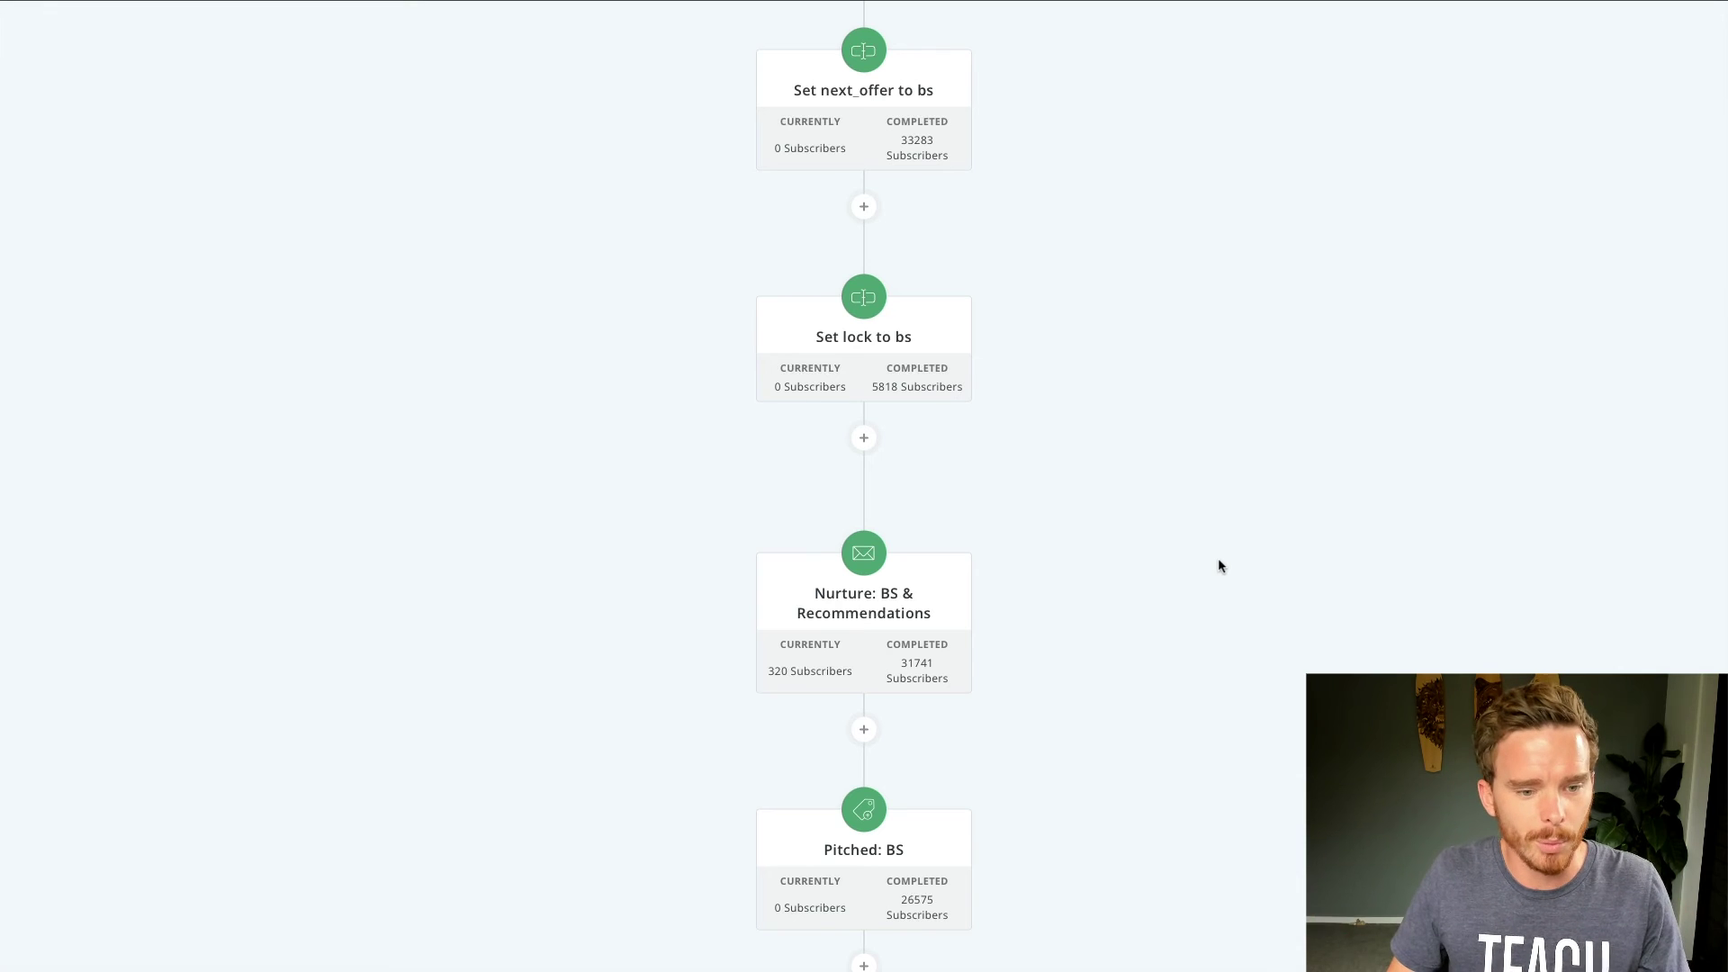
- Open the Nurture: BS & Recommendations sequence step and reload to reach its email editor
scroll(1213, 559, "down", 2)
scroll(1159, 583, "down", 1)
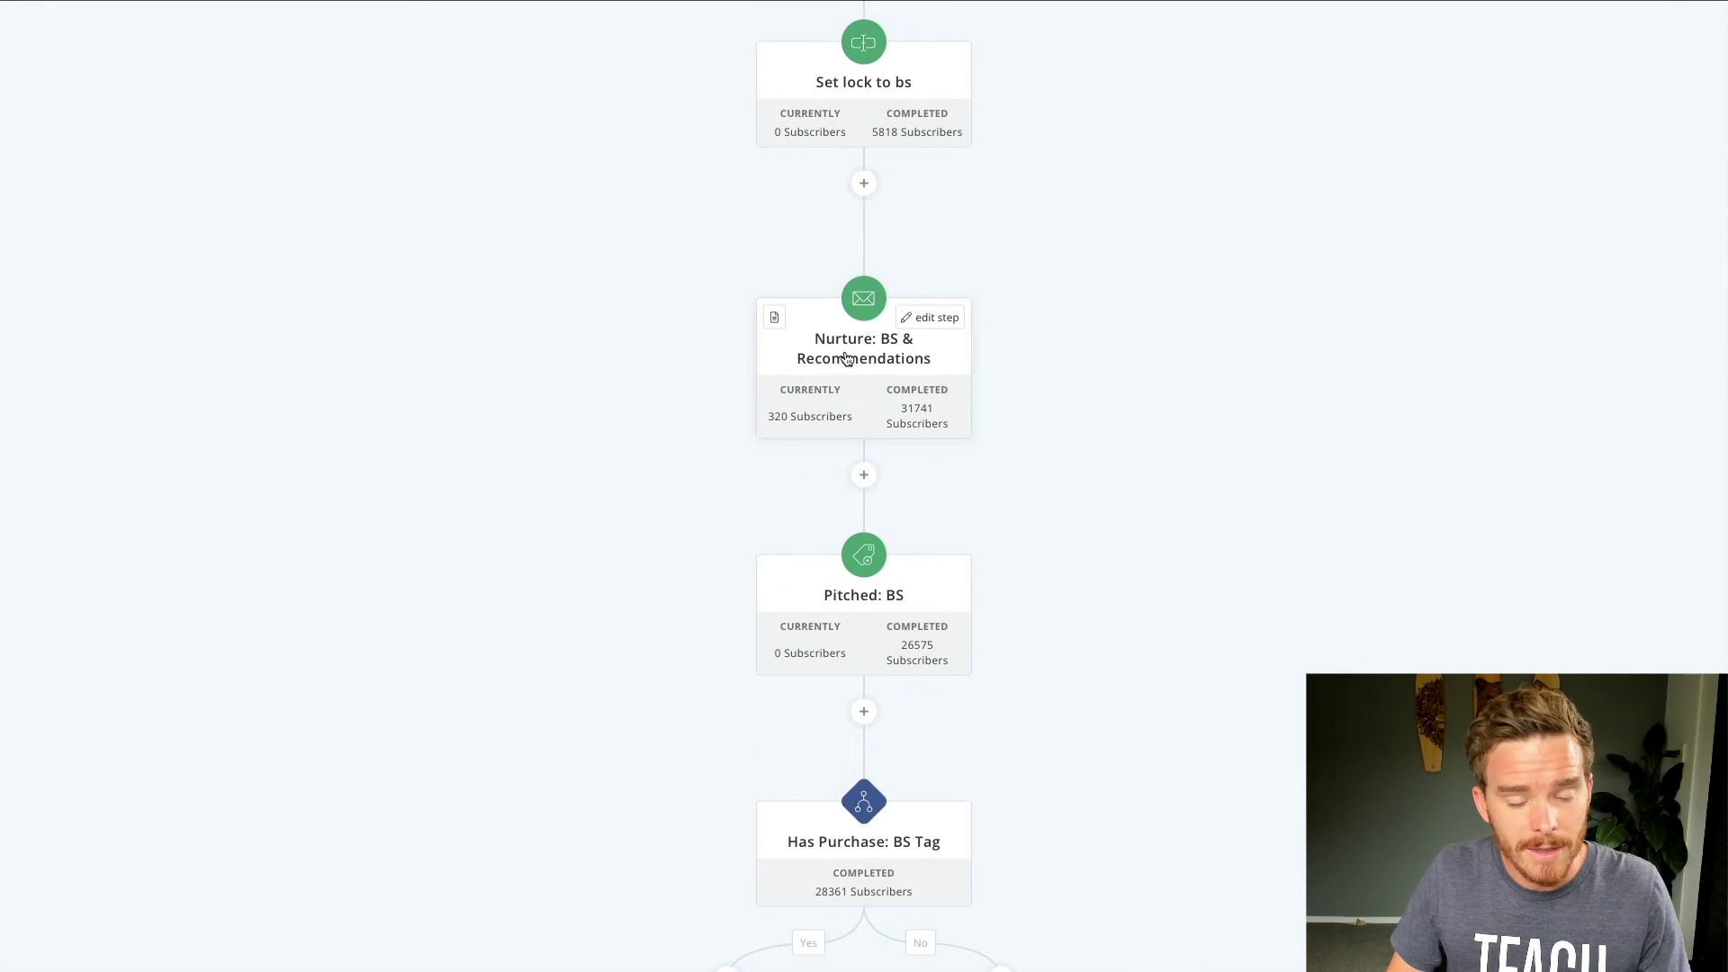
left_click(884, 362)
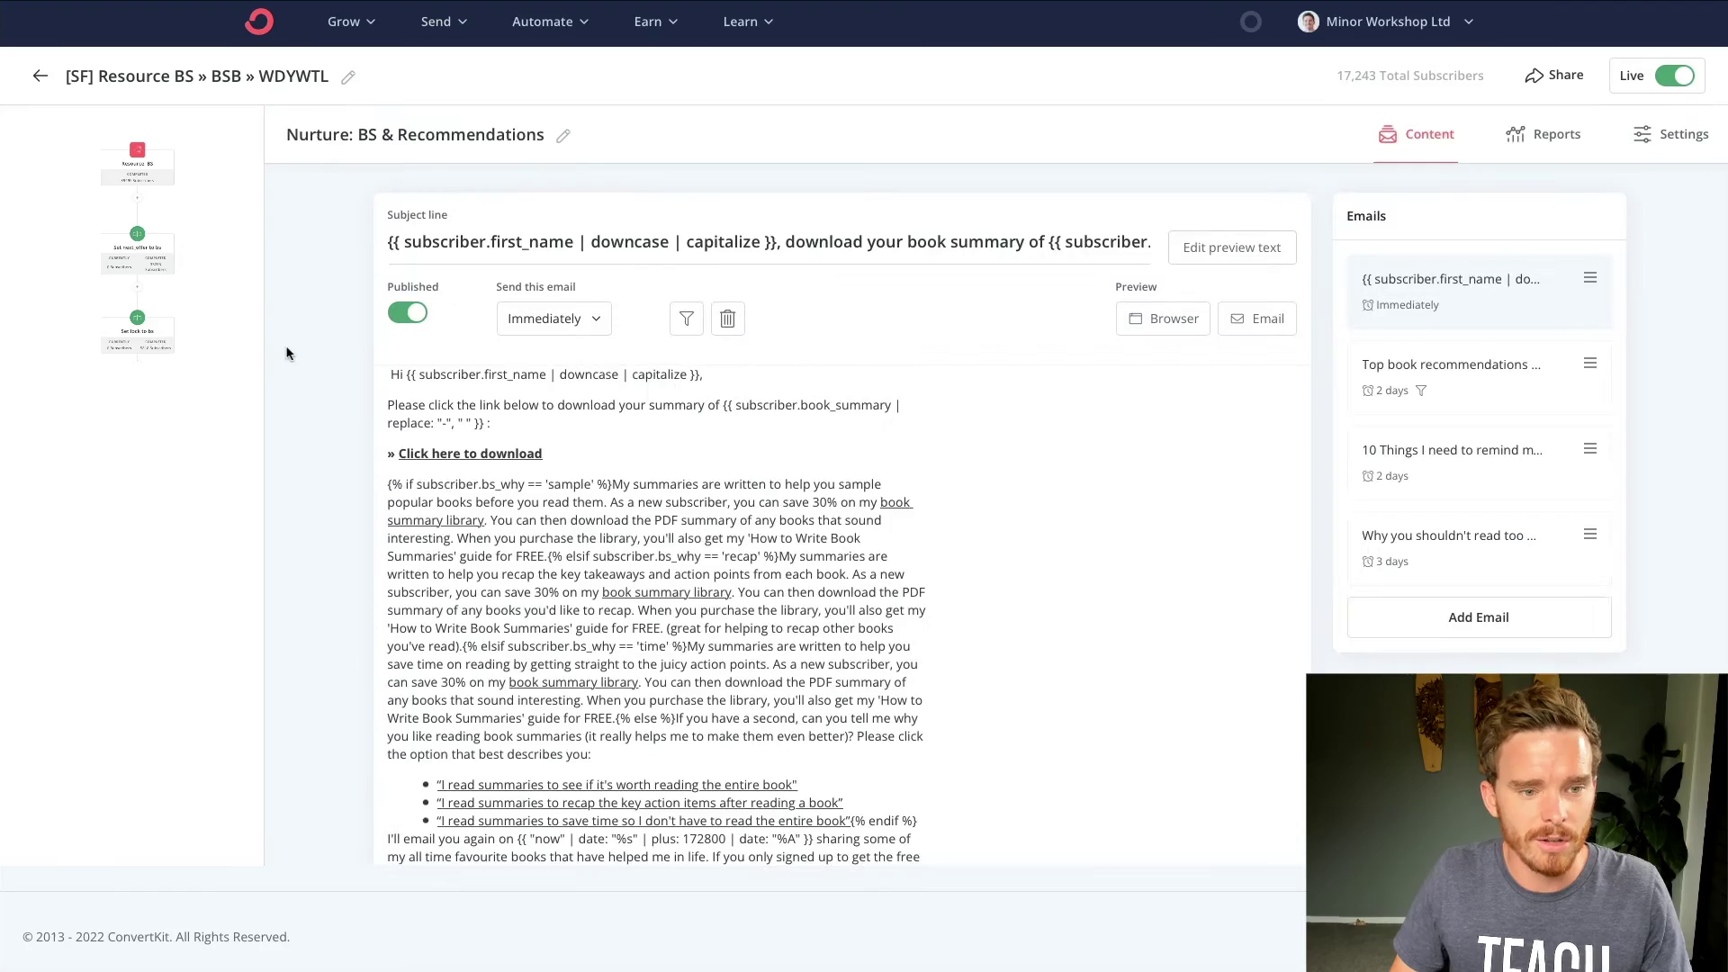
left_click(203, 315)
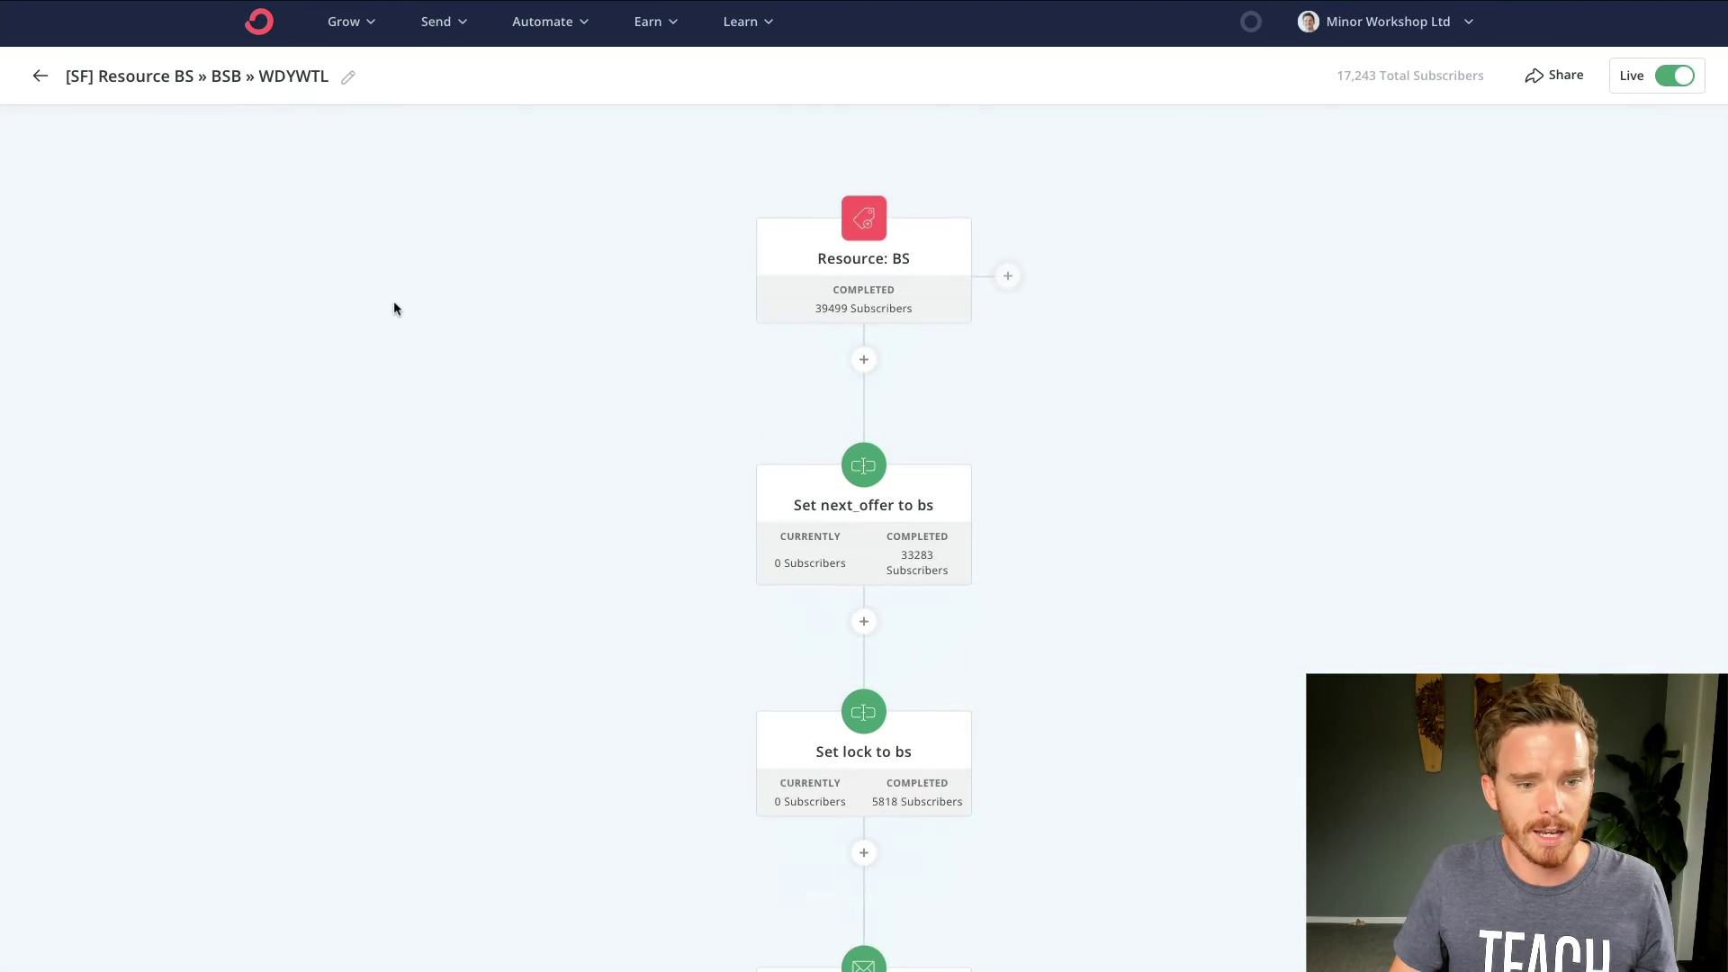
scroll(731, 338, "down", 12)
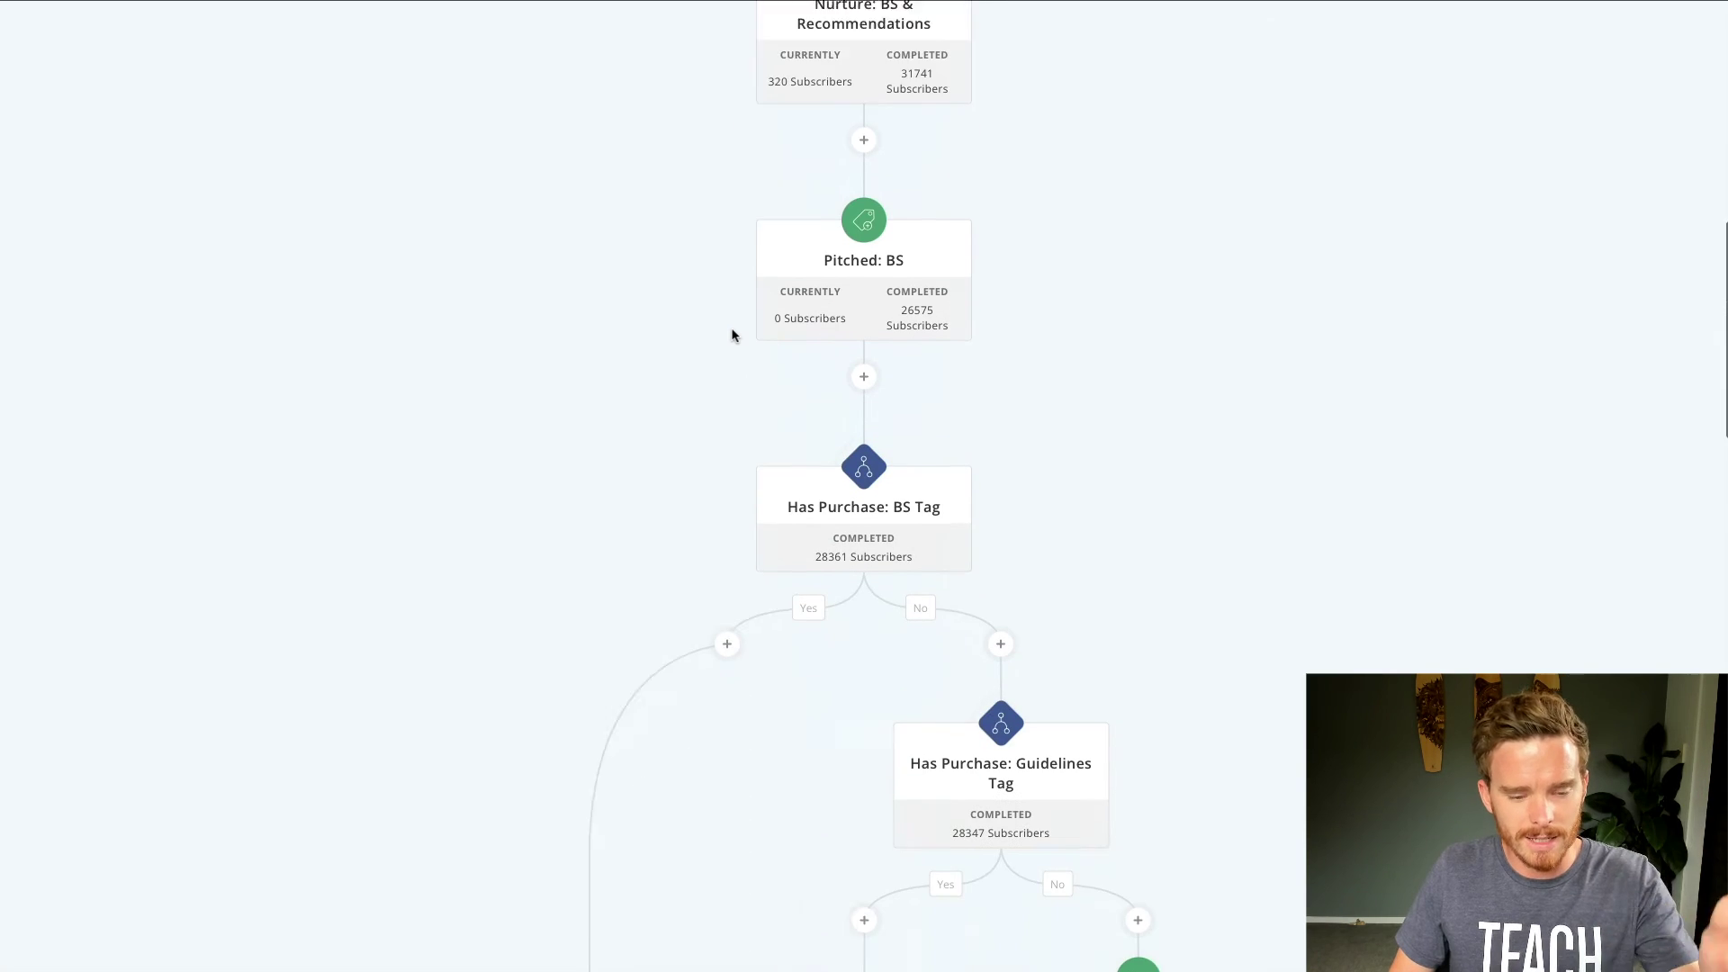
scroll(729, 336, "down", 5)
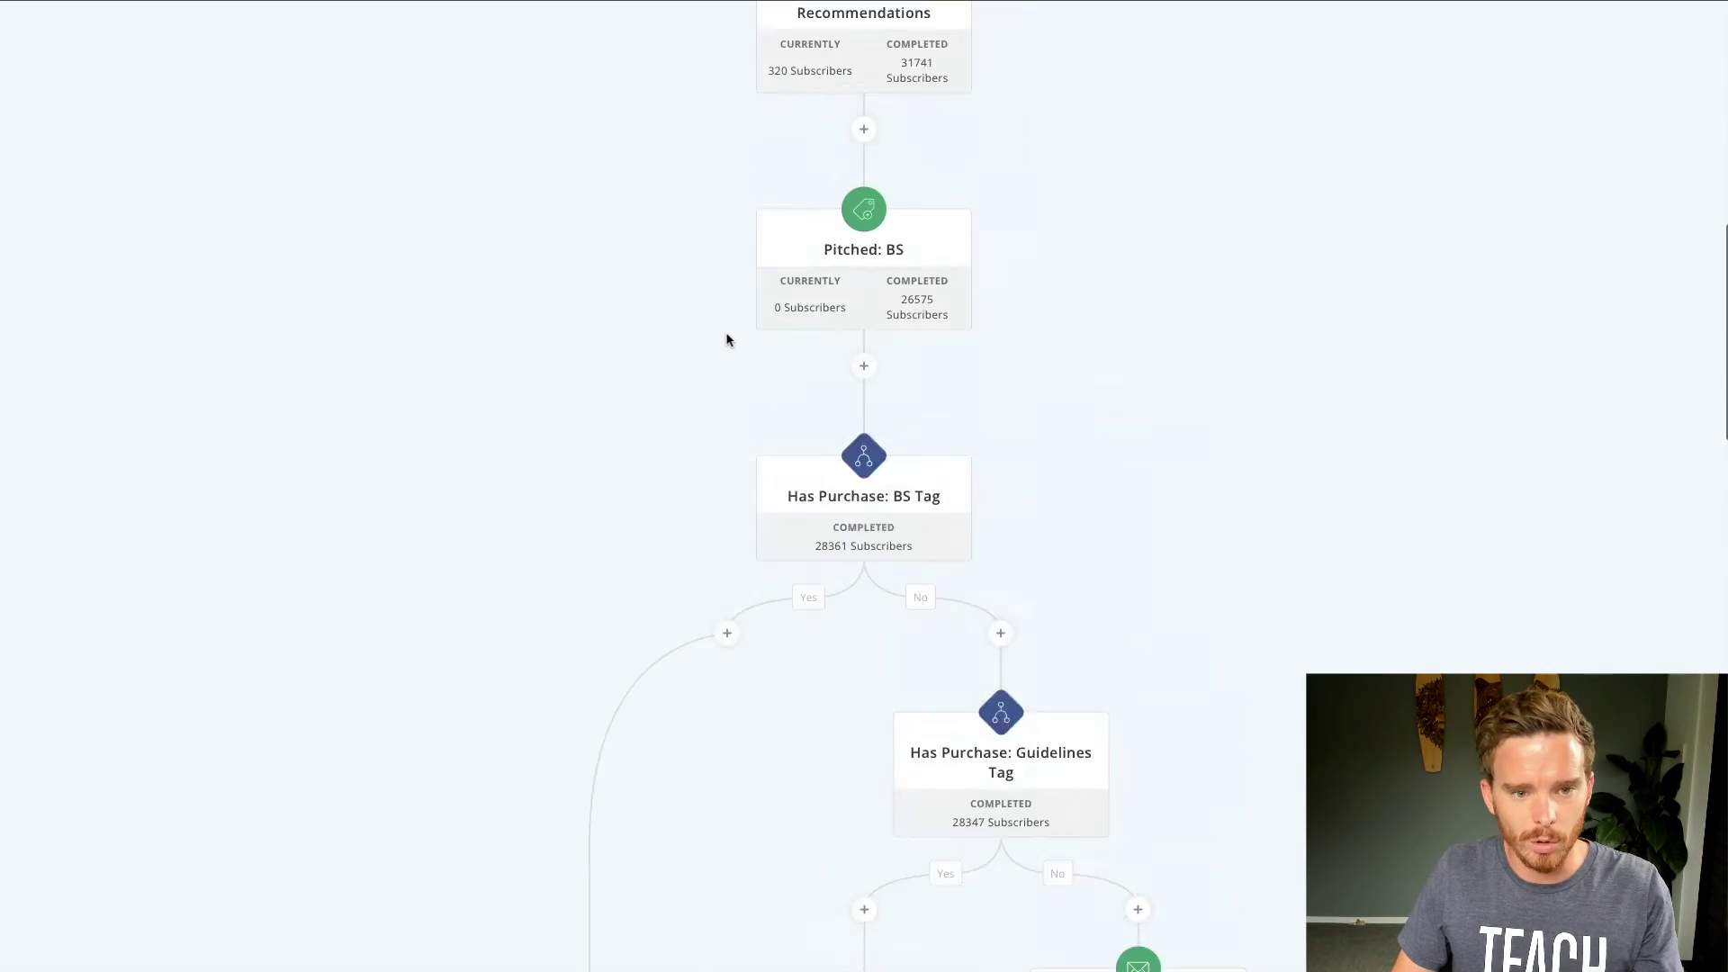
scroll(728, 339, "up", 5)
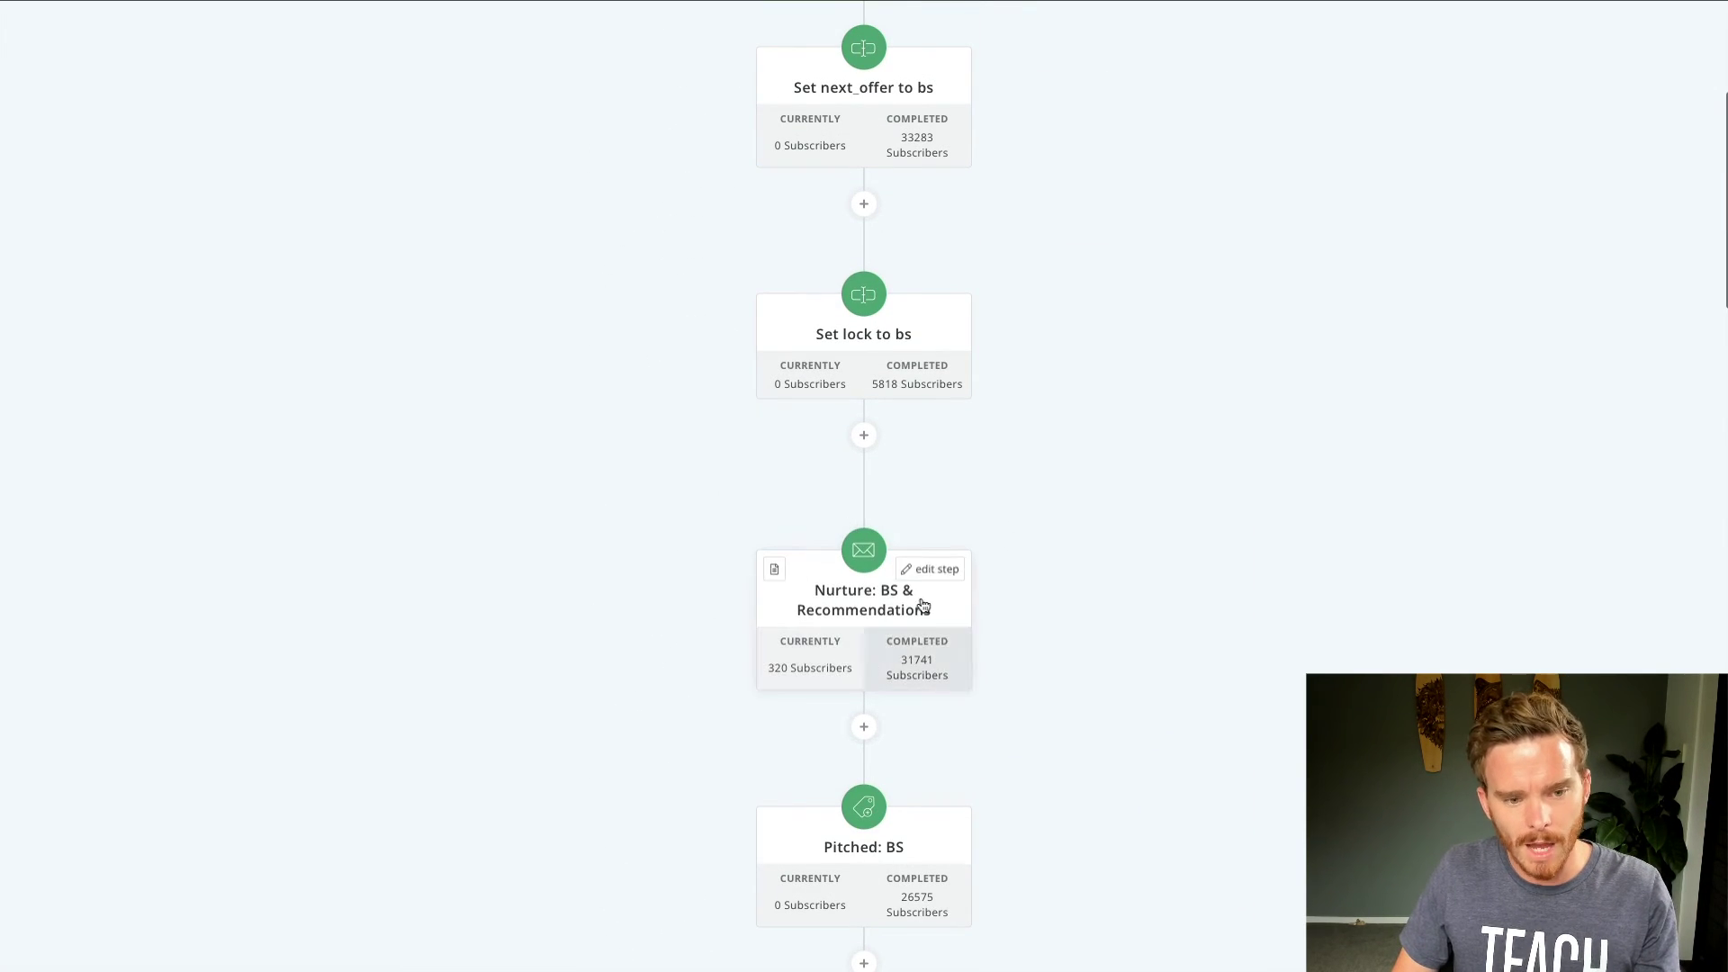
key("ctrl+r")
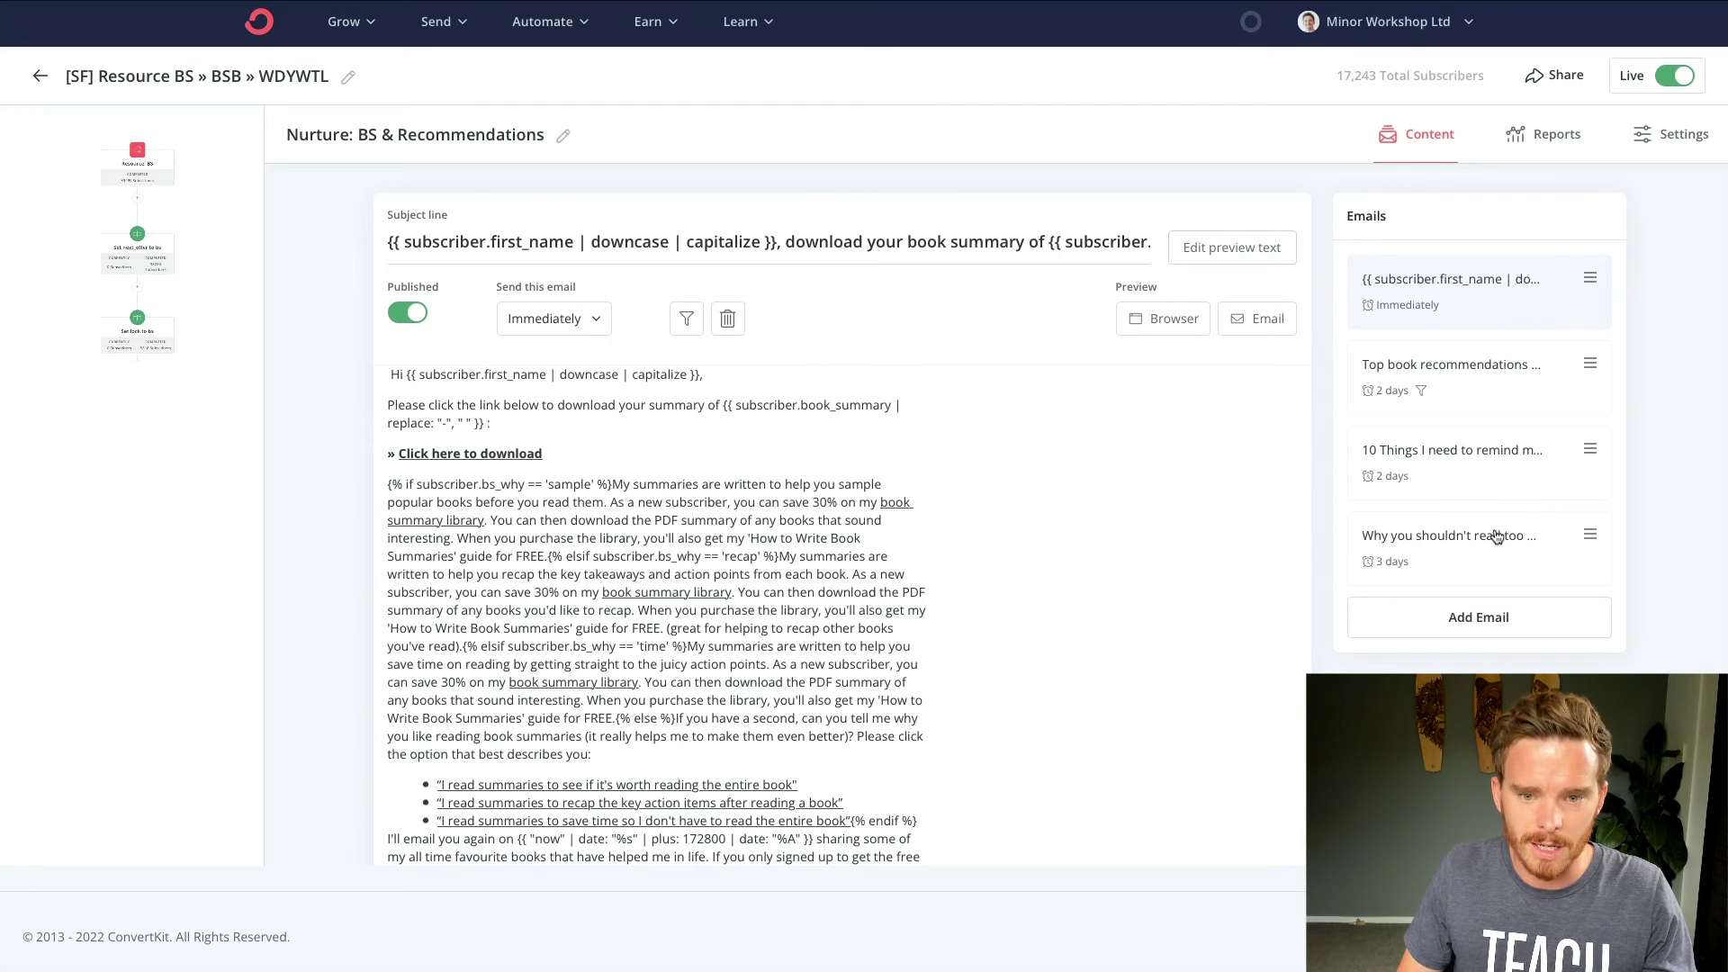
- Inspect the first-name and book_summary merge tags in the current email's subject line
scroll(979, 452, "down", 1)
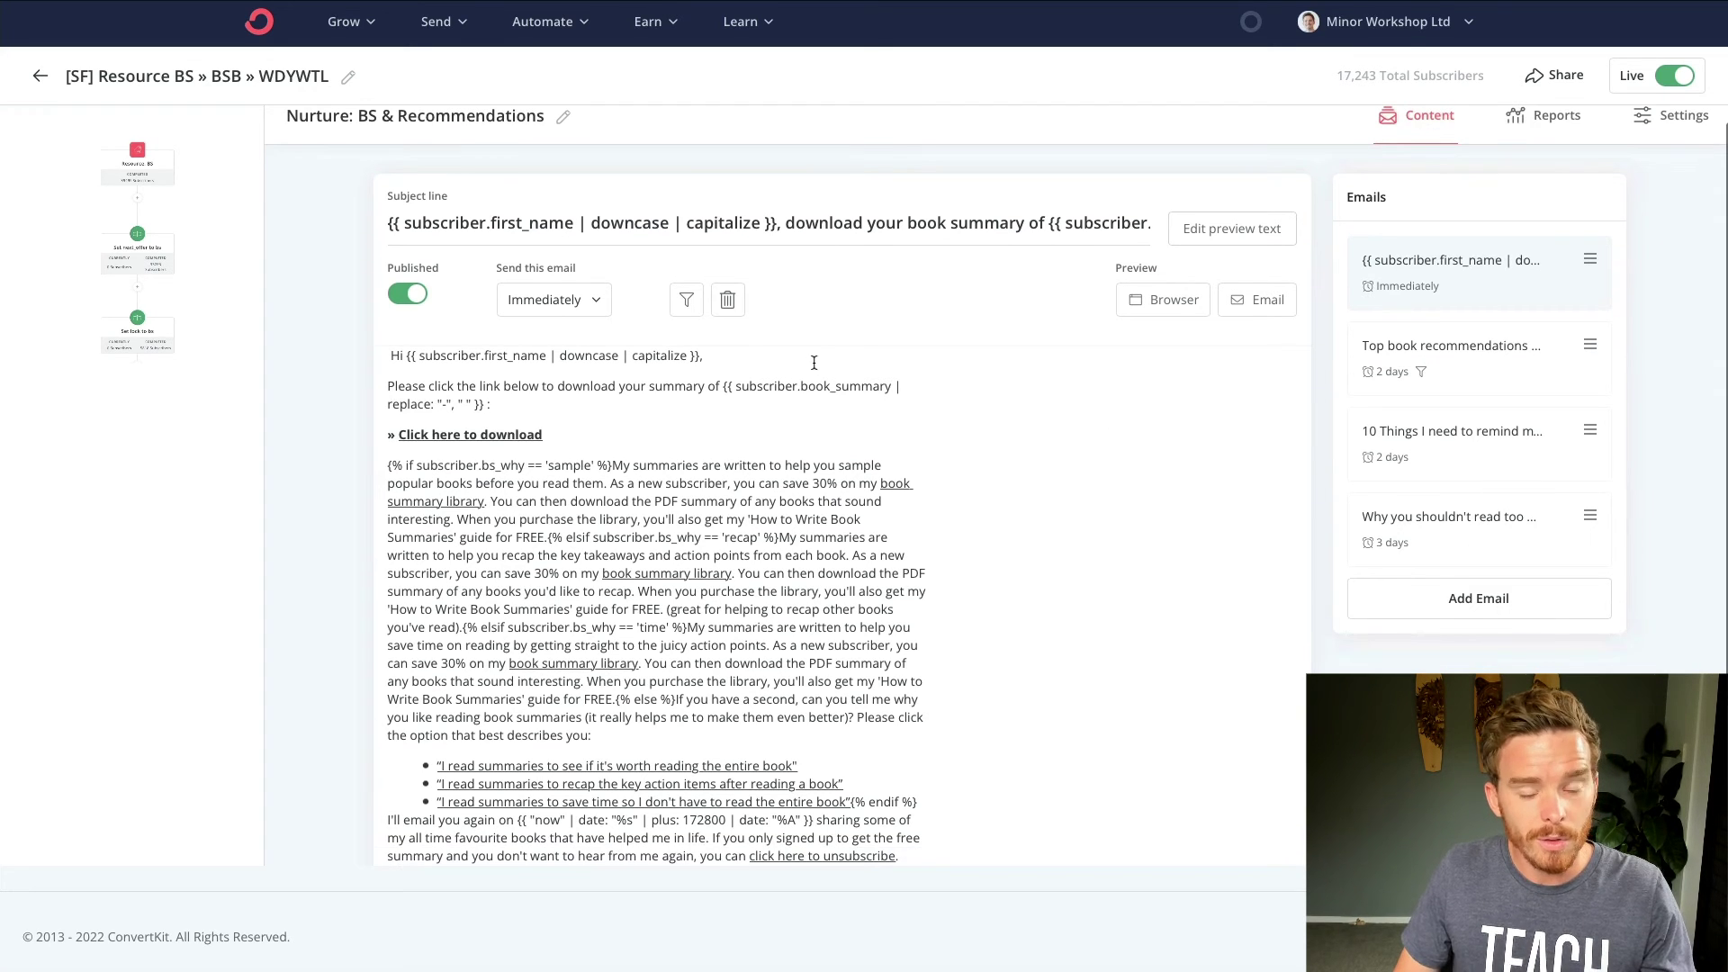
scroll(792, 360, "down", 2)
scroll(754, 352, "up", 3)
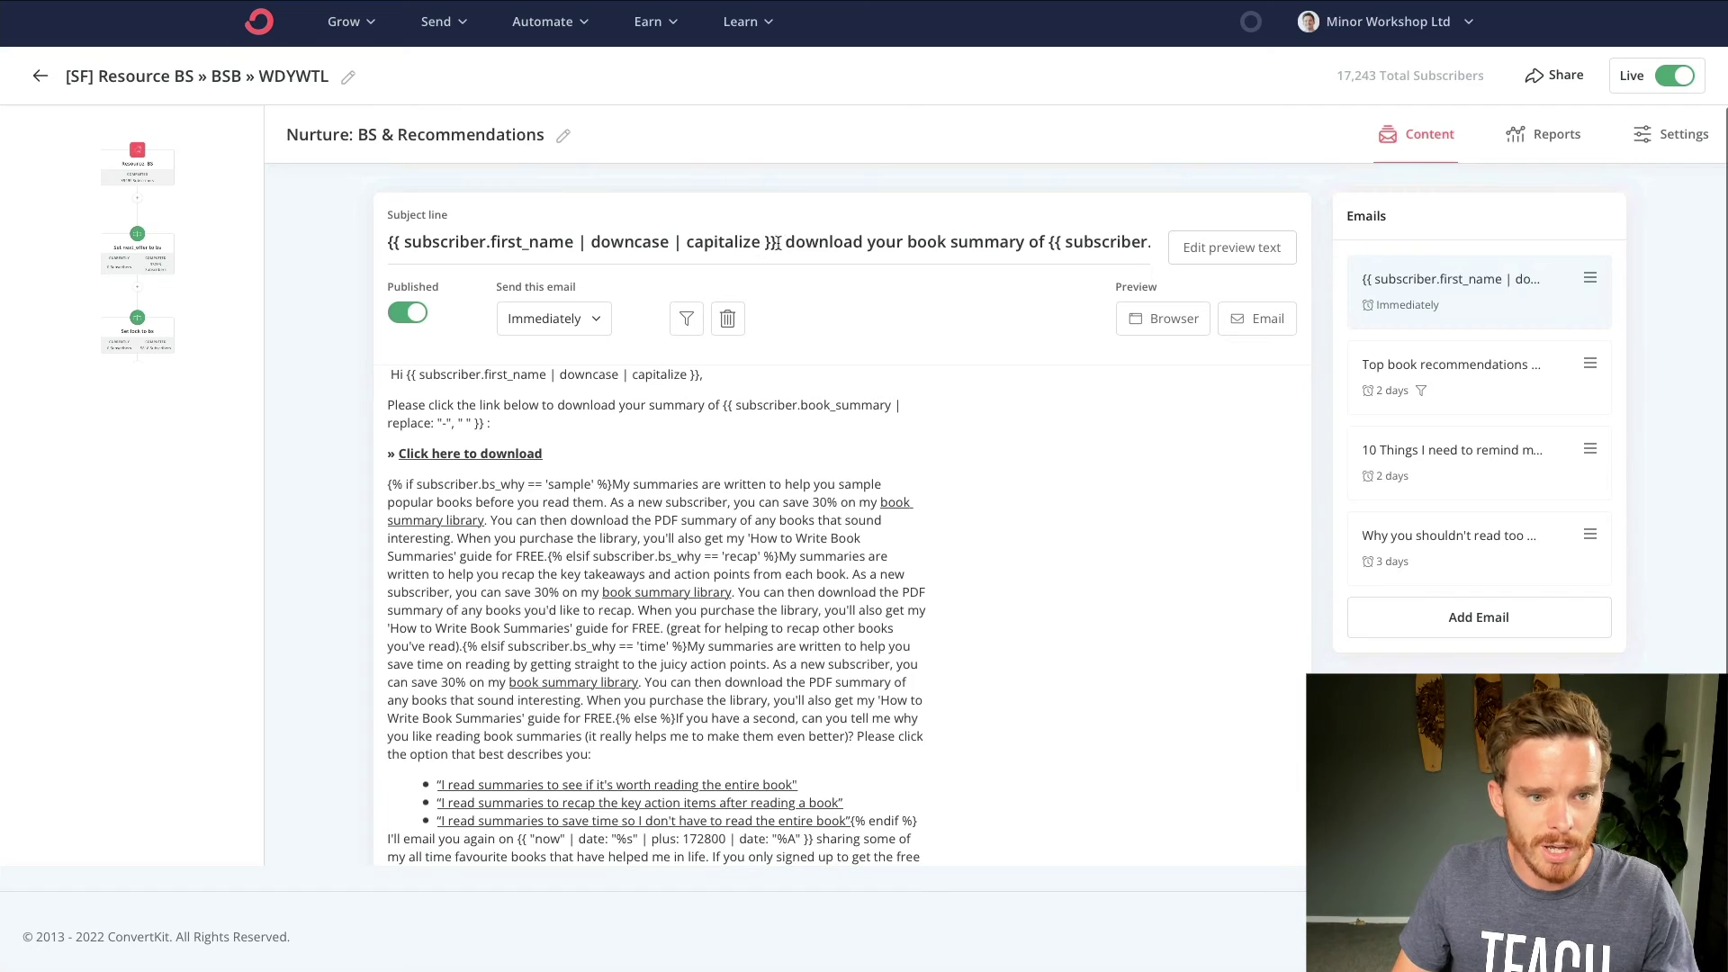
left_click_drag(776, 243, 339, 235)
left_click(804, 240)
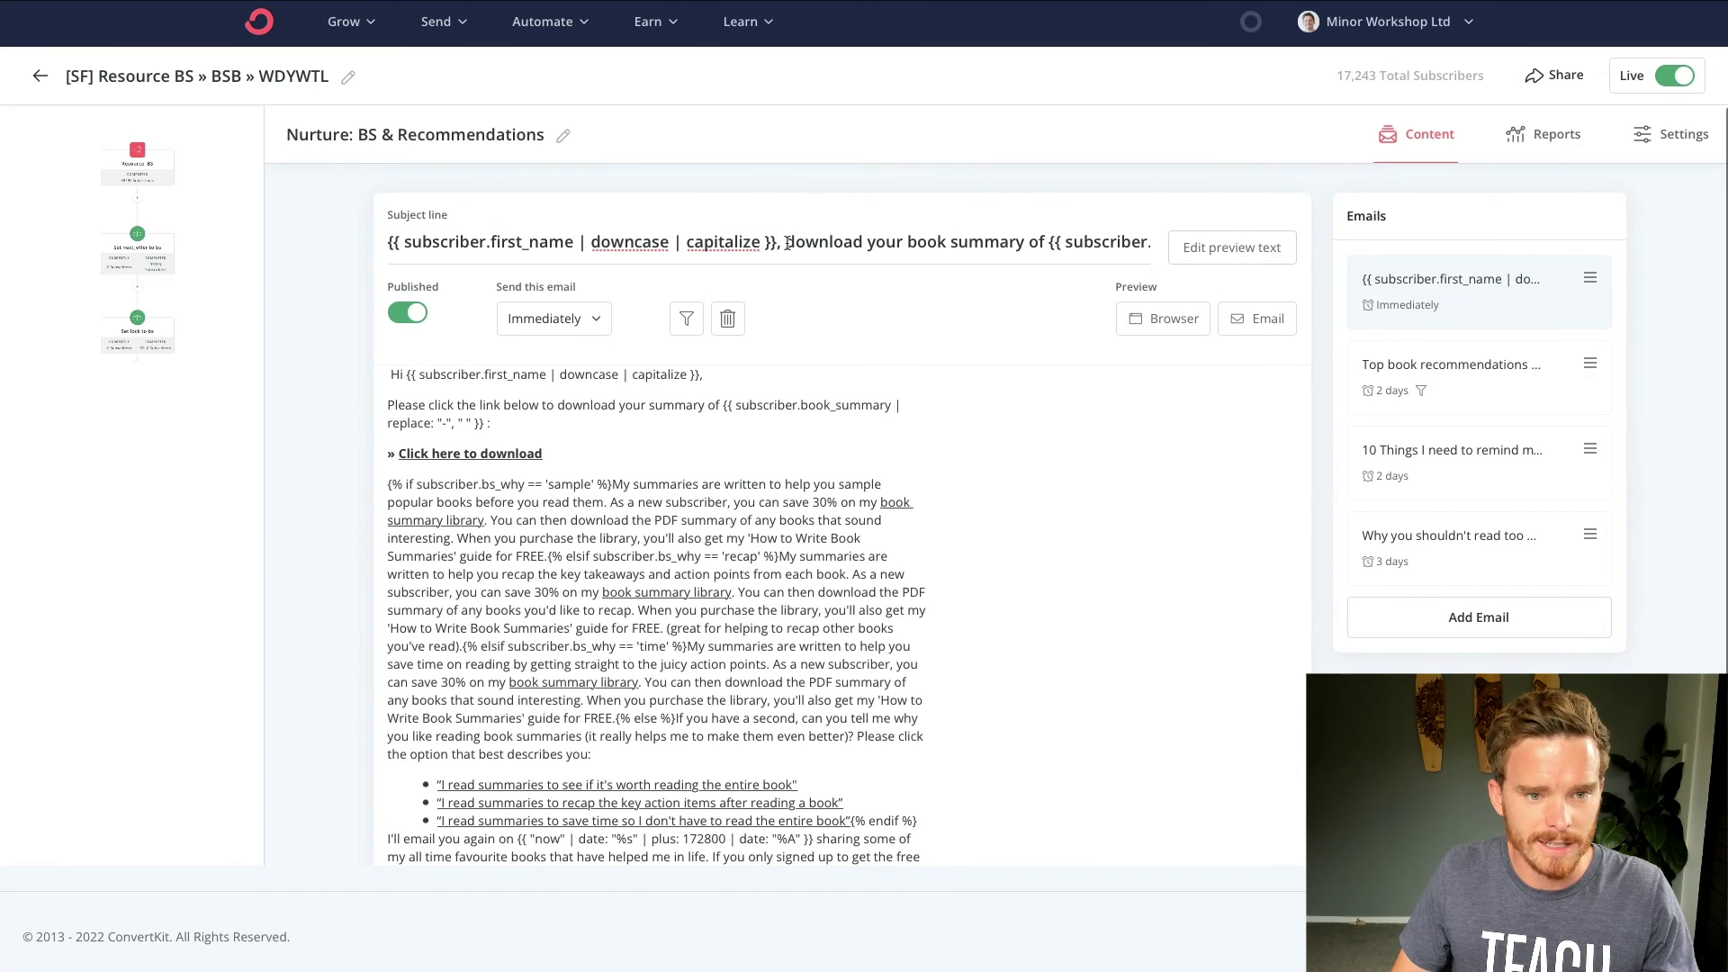
left_click_drag(787, 244, 1148, 245)
left_click(976, 245)
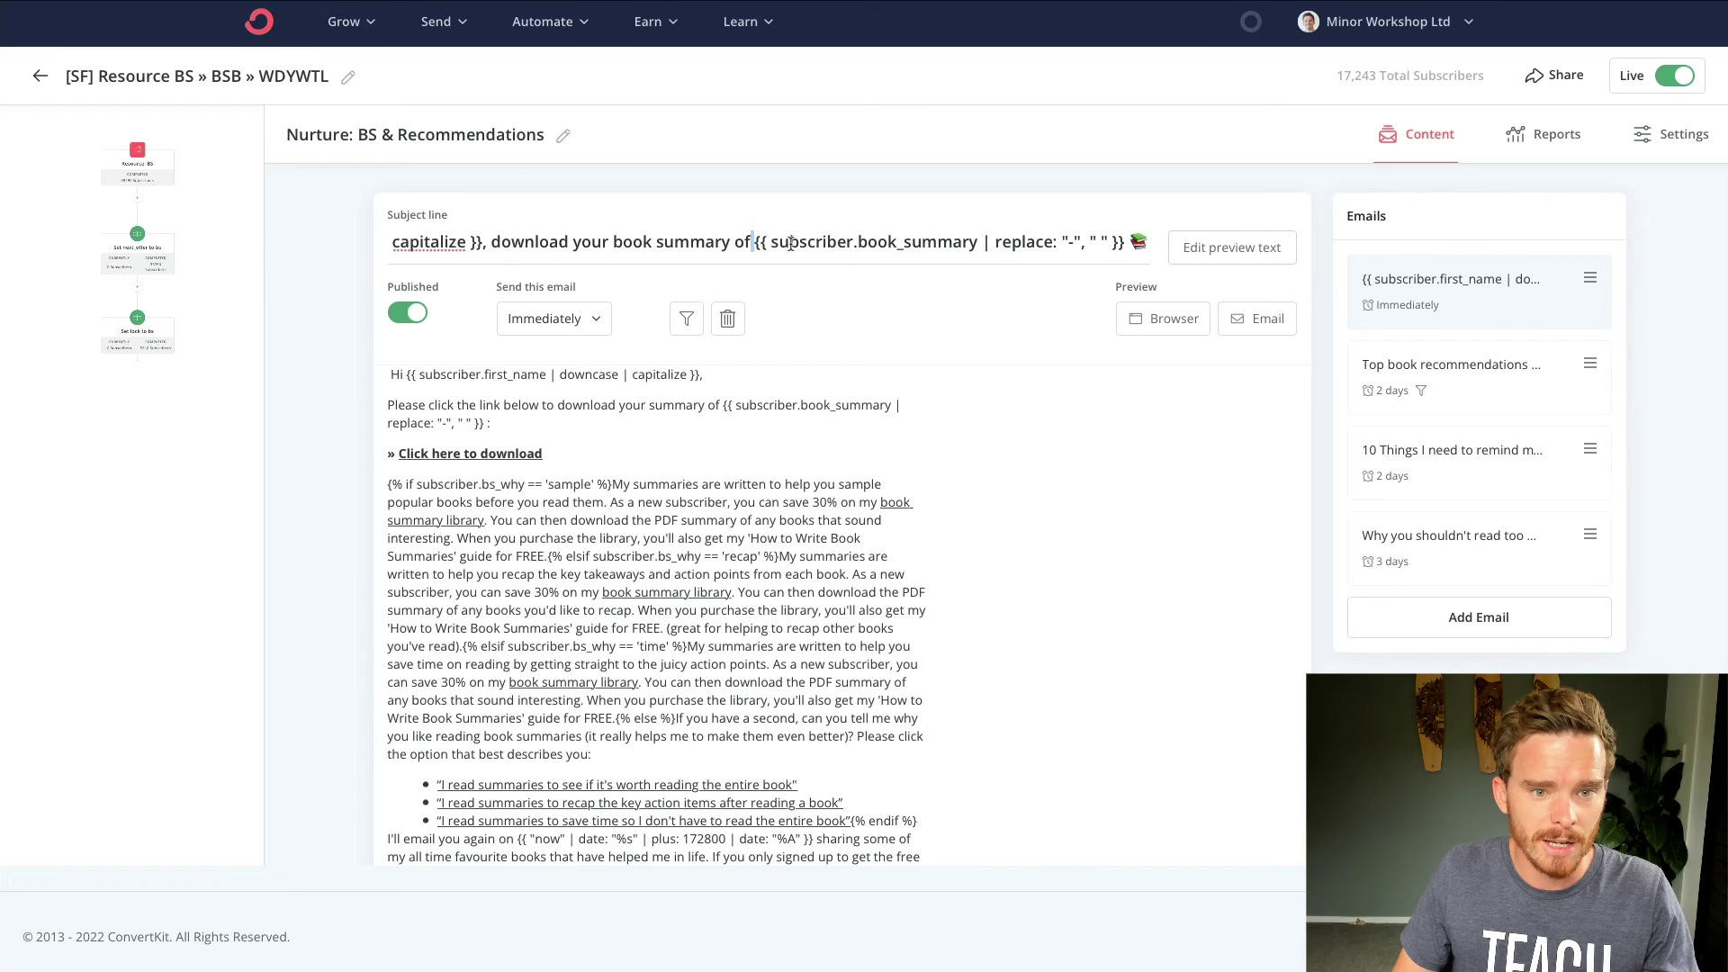
left_click_drag(826, 244, 1117, 243)
left_click(972, 245)
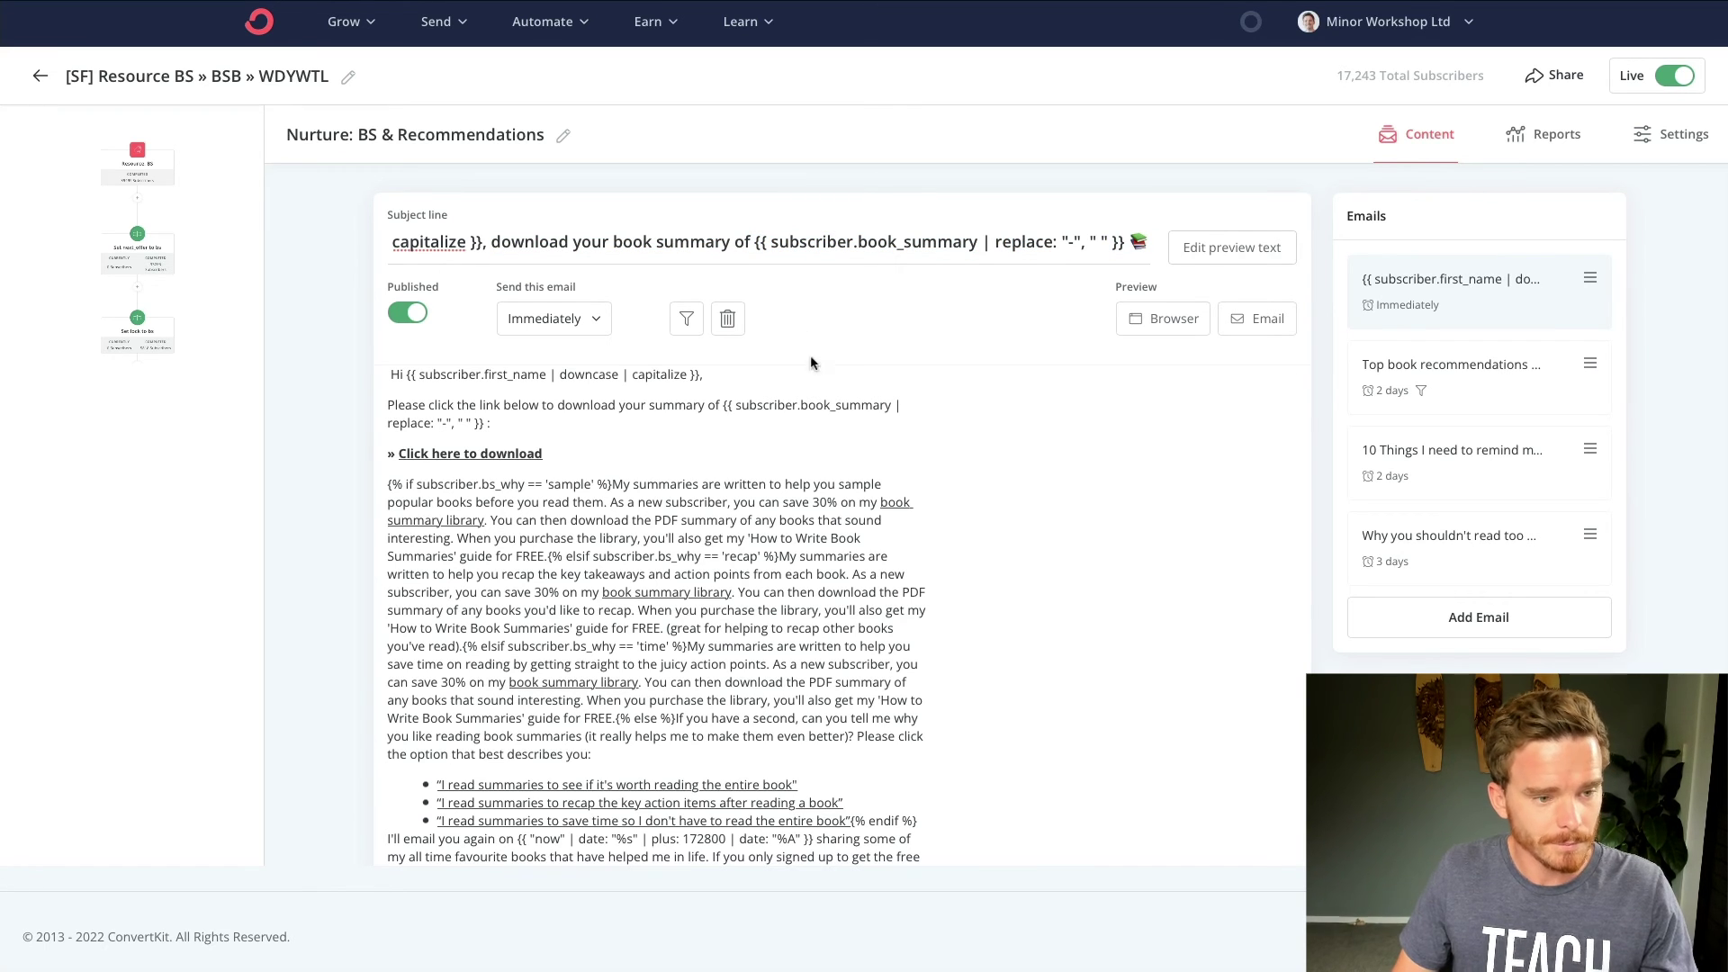
- Check the book summary merge tag in the email body and scroll through the message
scroll(816, 396, "down", 3)
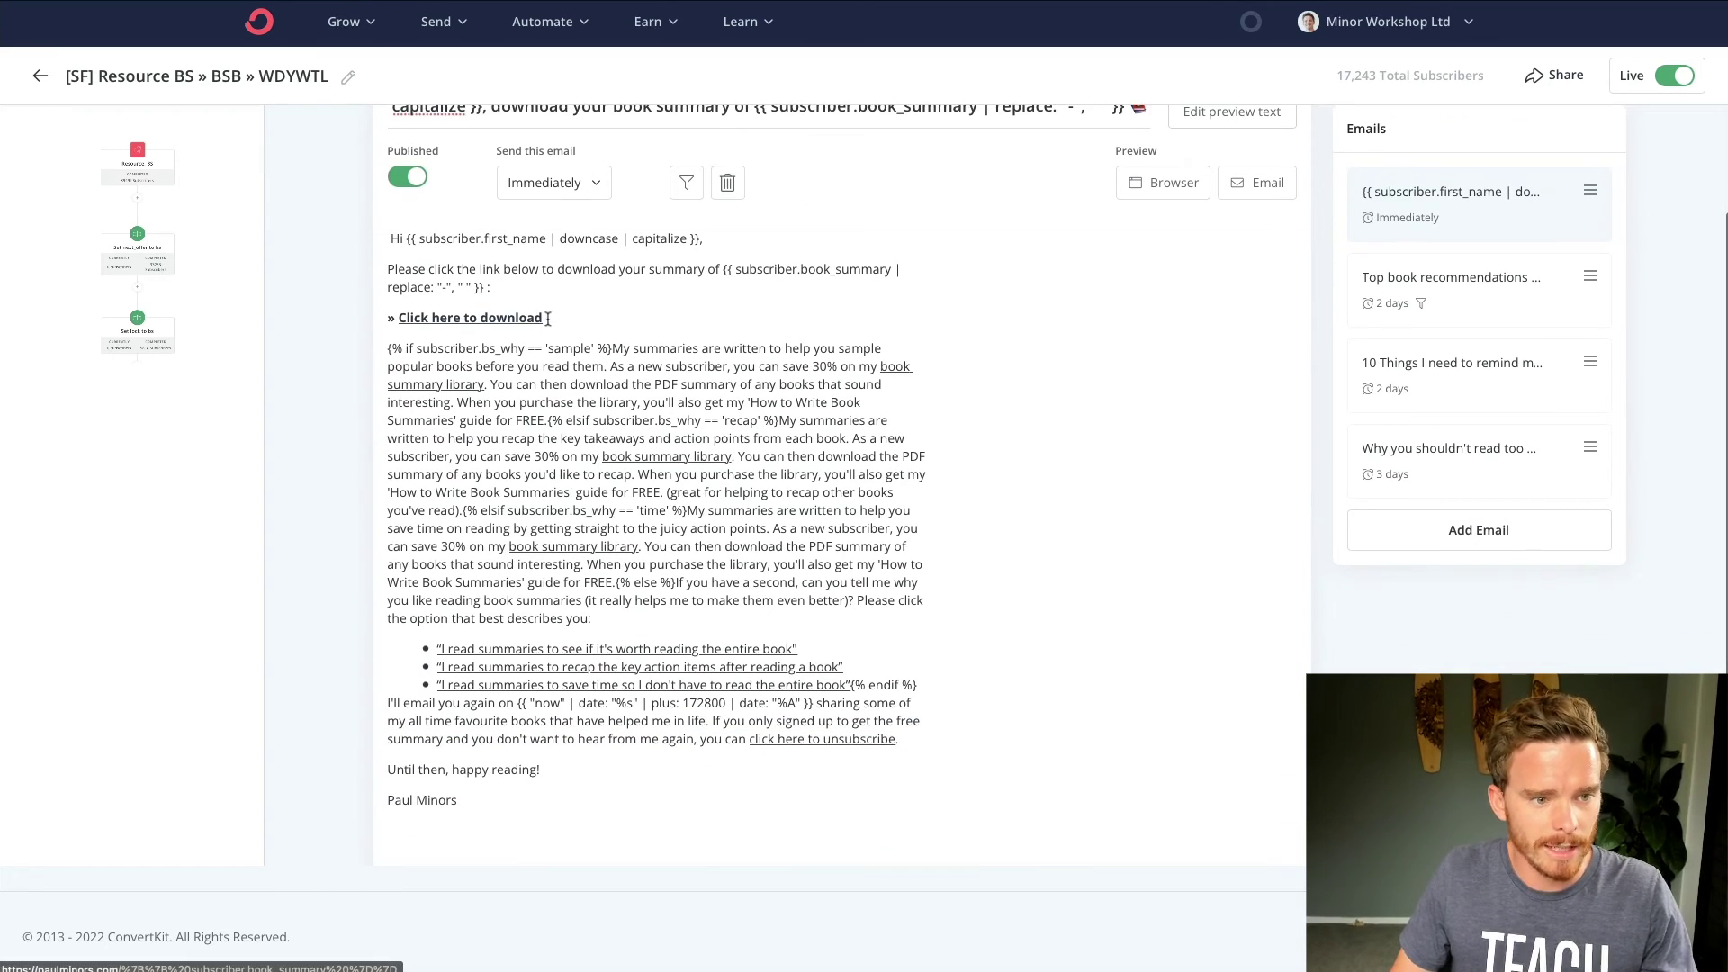
scroll(733, 270, "up", 1)
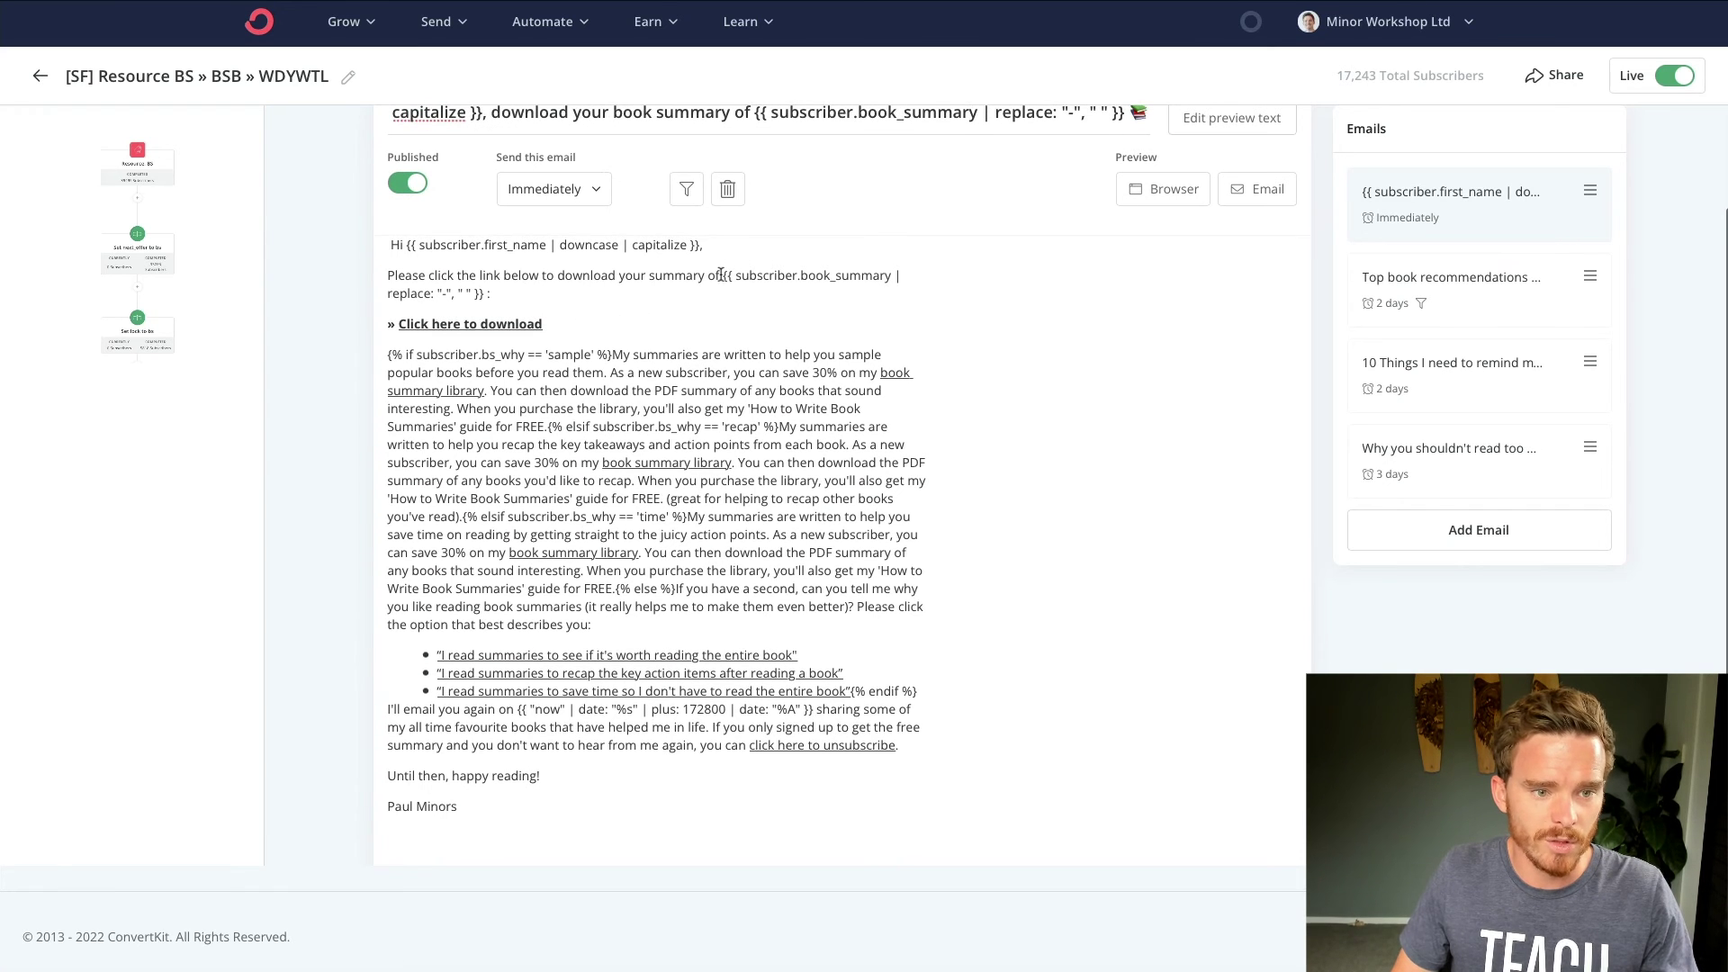
left_click_drag(721, 274, 545, 293)
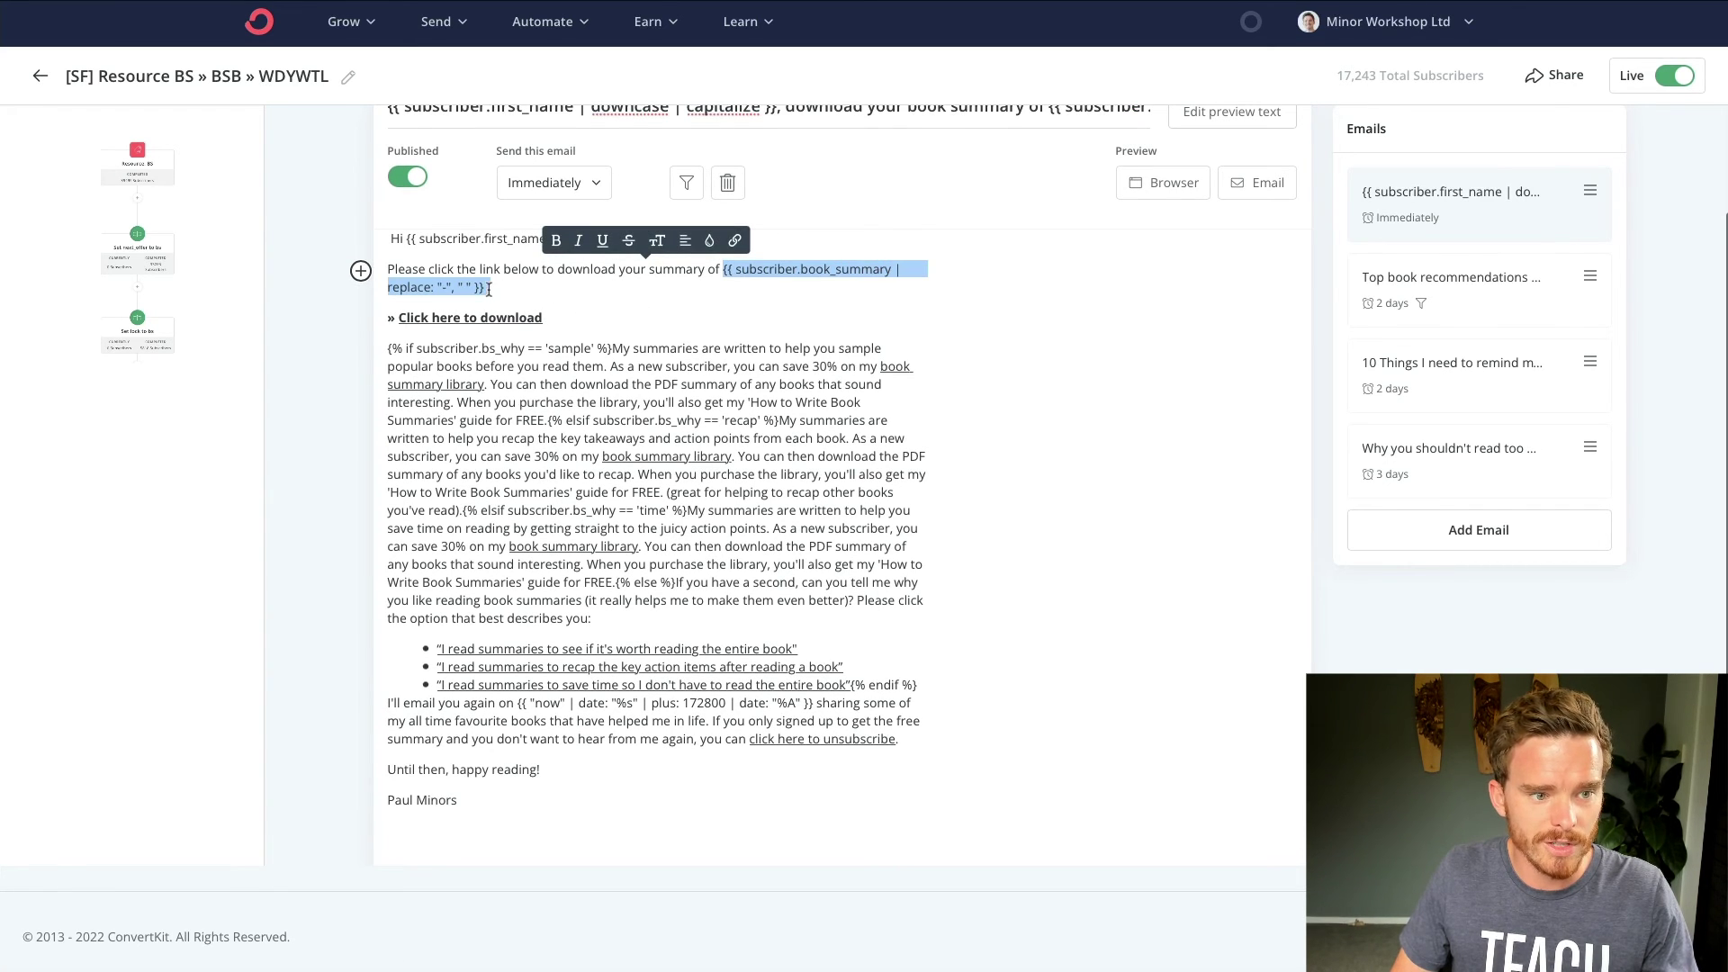
left_click(507, 290)
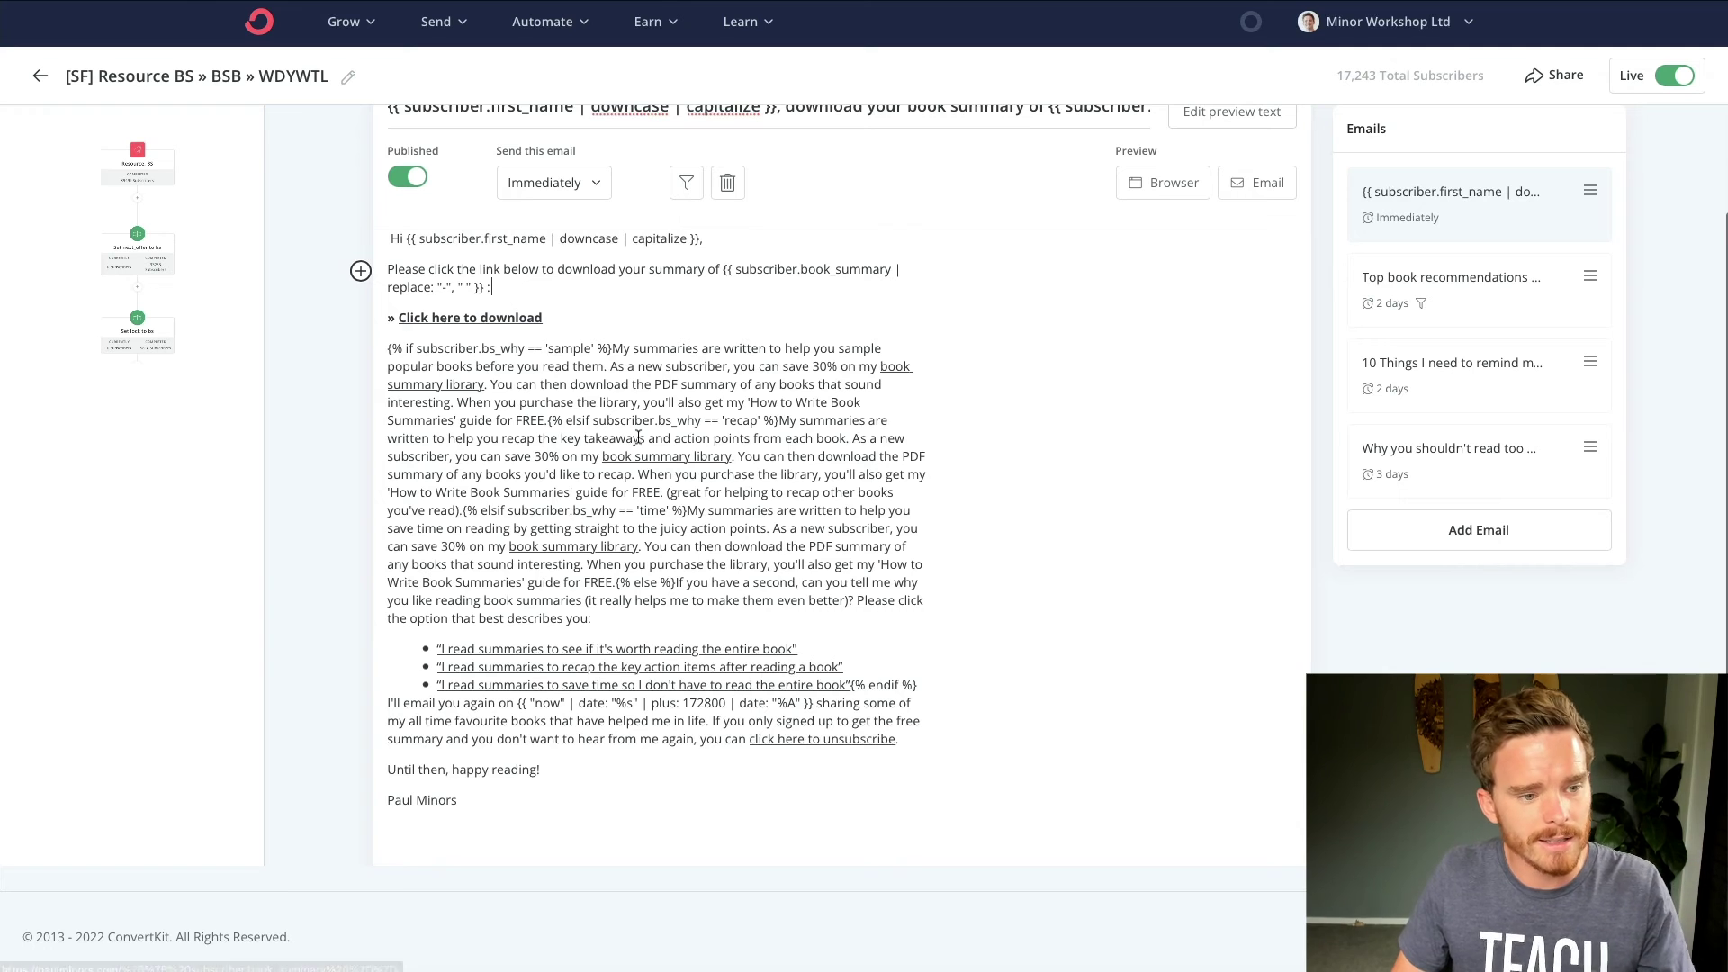
scroll(643, 445, "down", 1)
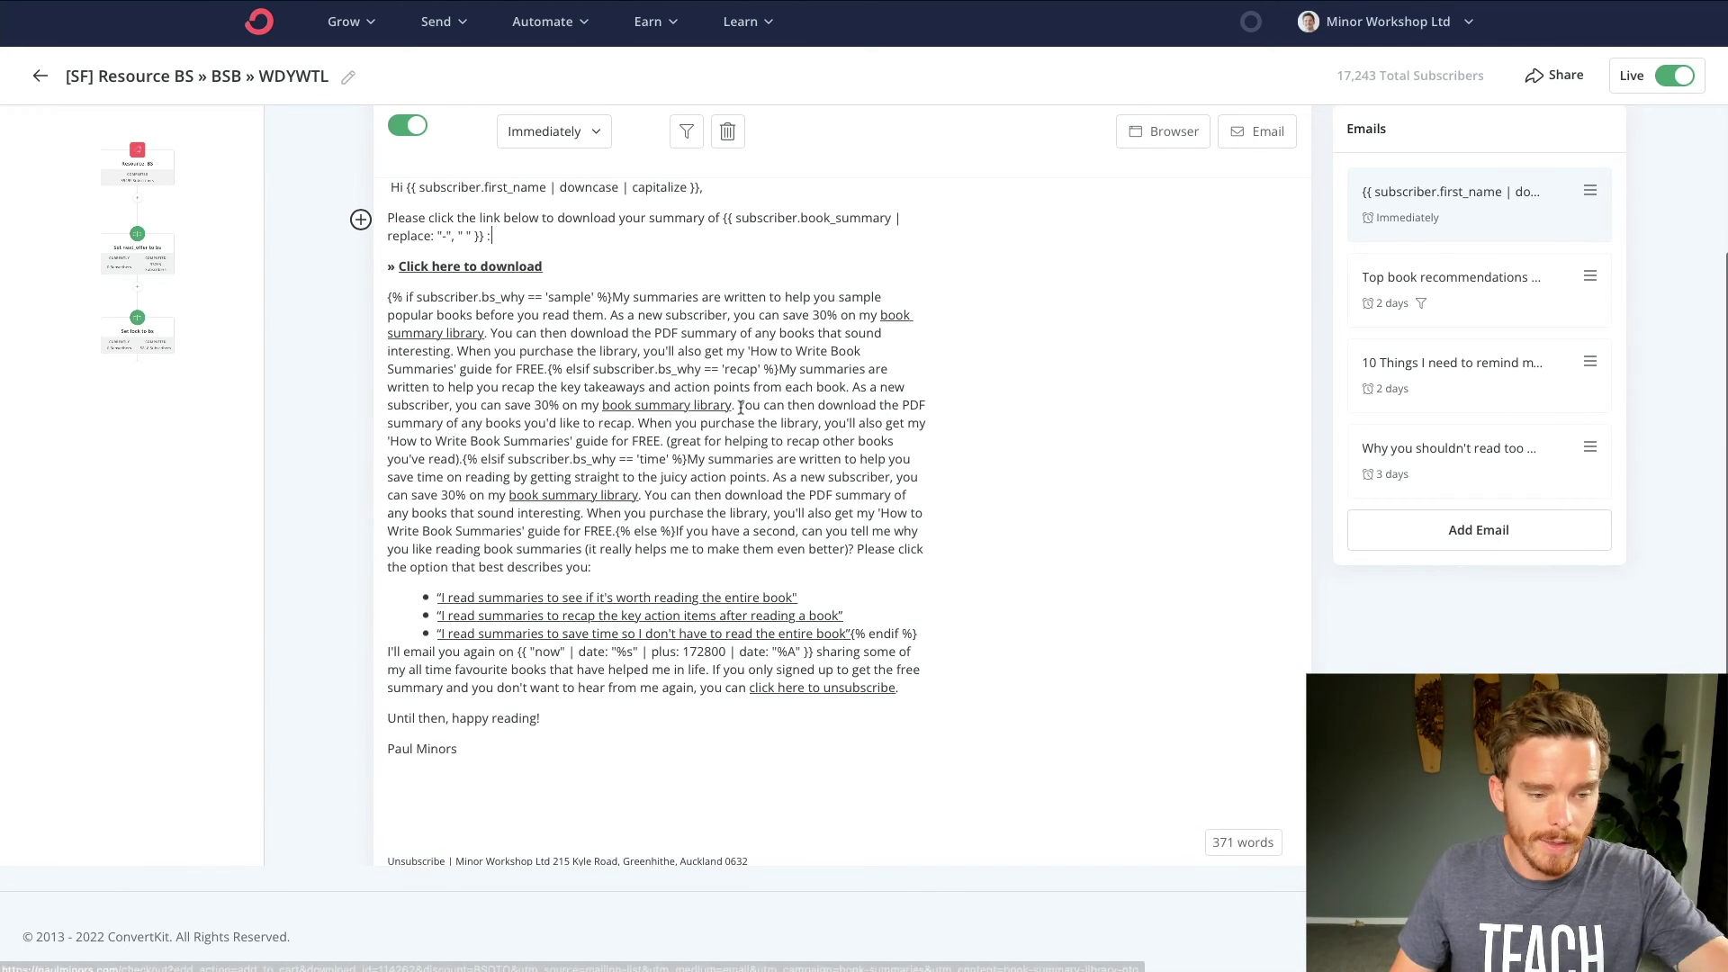
scroll(750, 594, "down", 1)
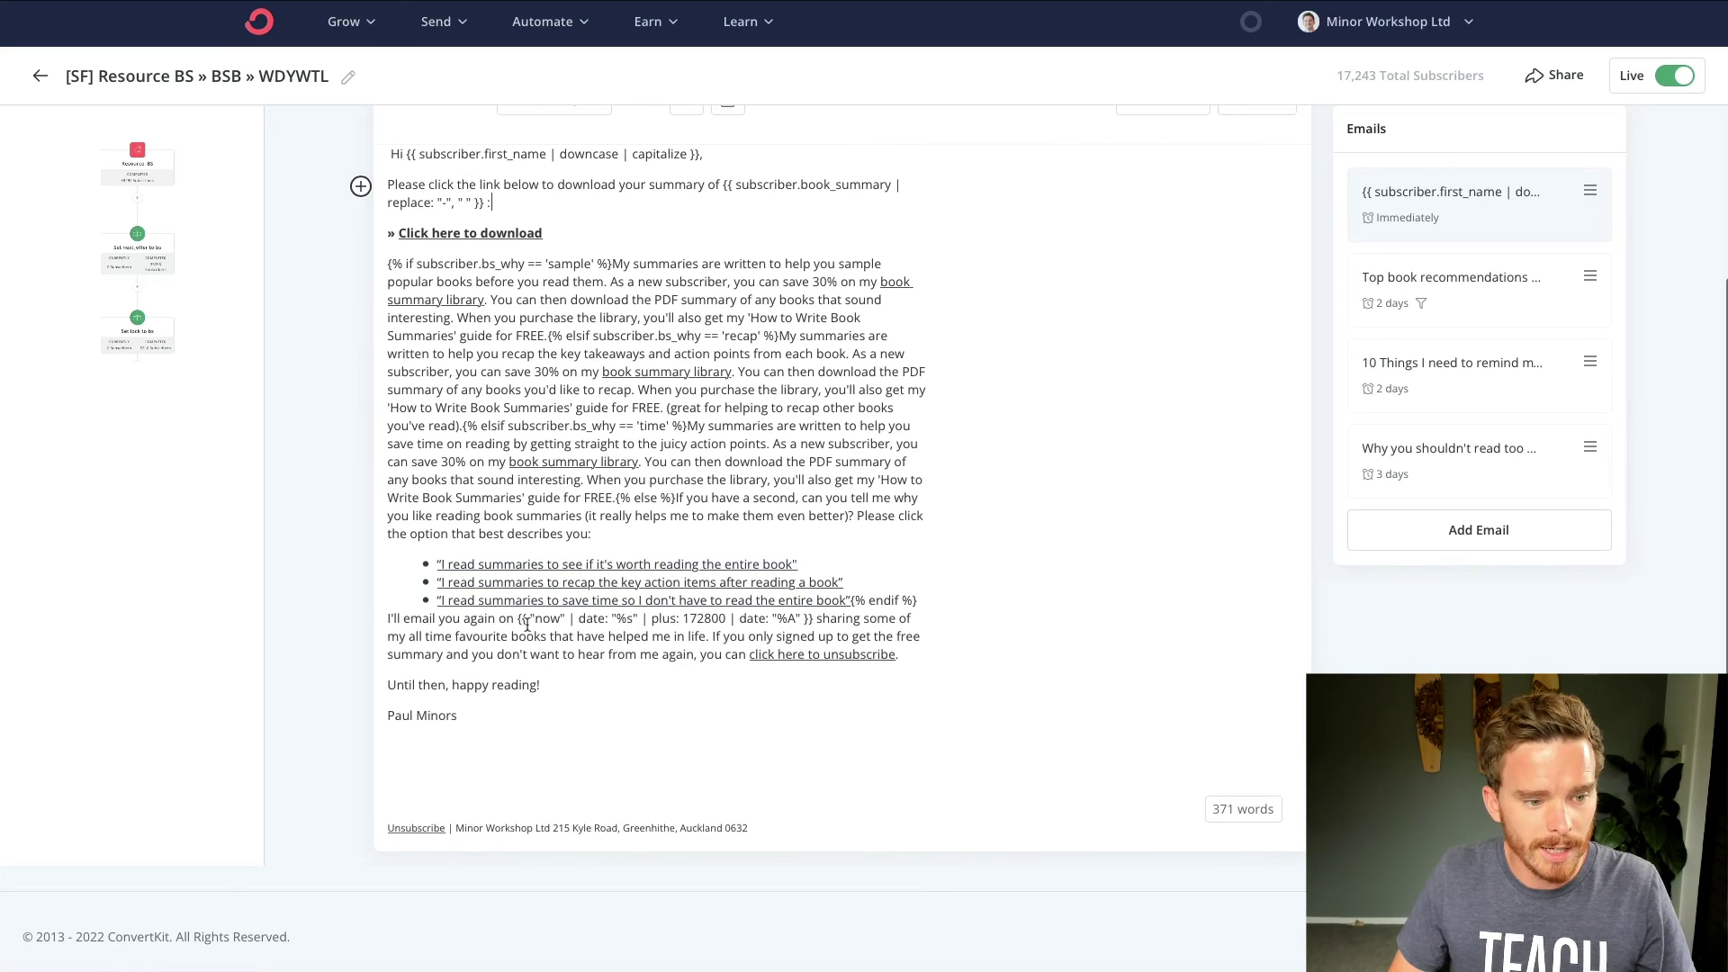
scroll(640, 627, "up", 3)
- Browse the Top book recommendations and '10 Things…' emails, ending on 'Why you shouldn't read too much'
left_click(1521, 294)
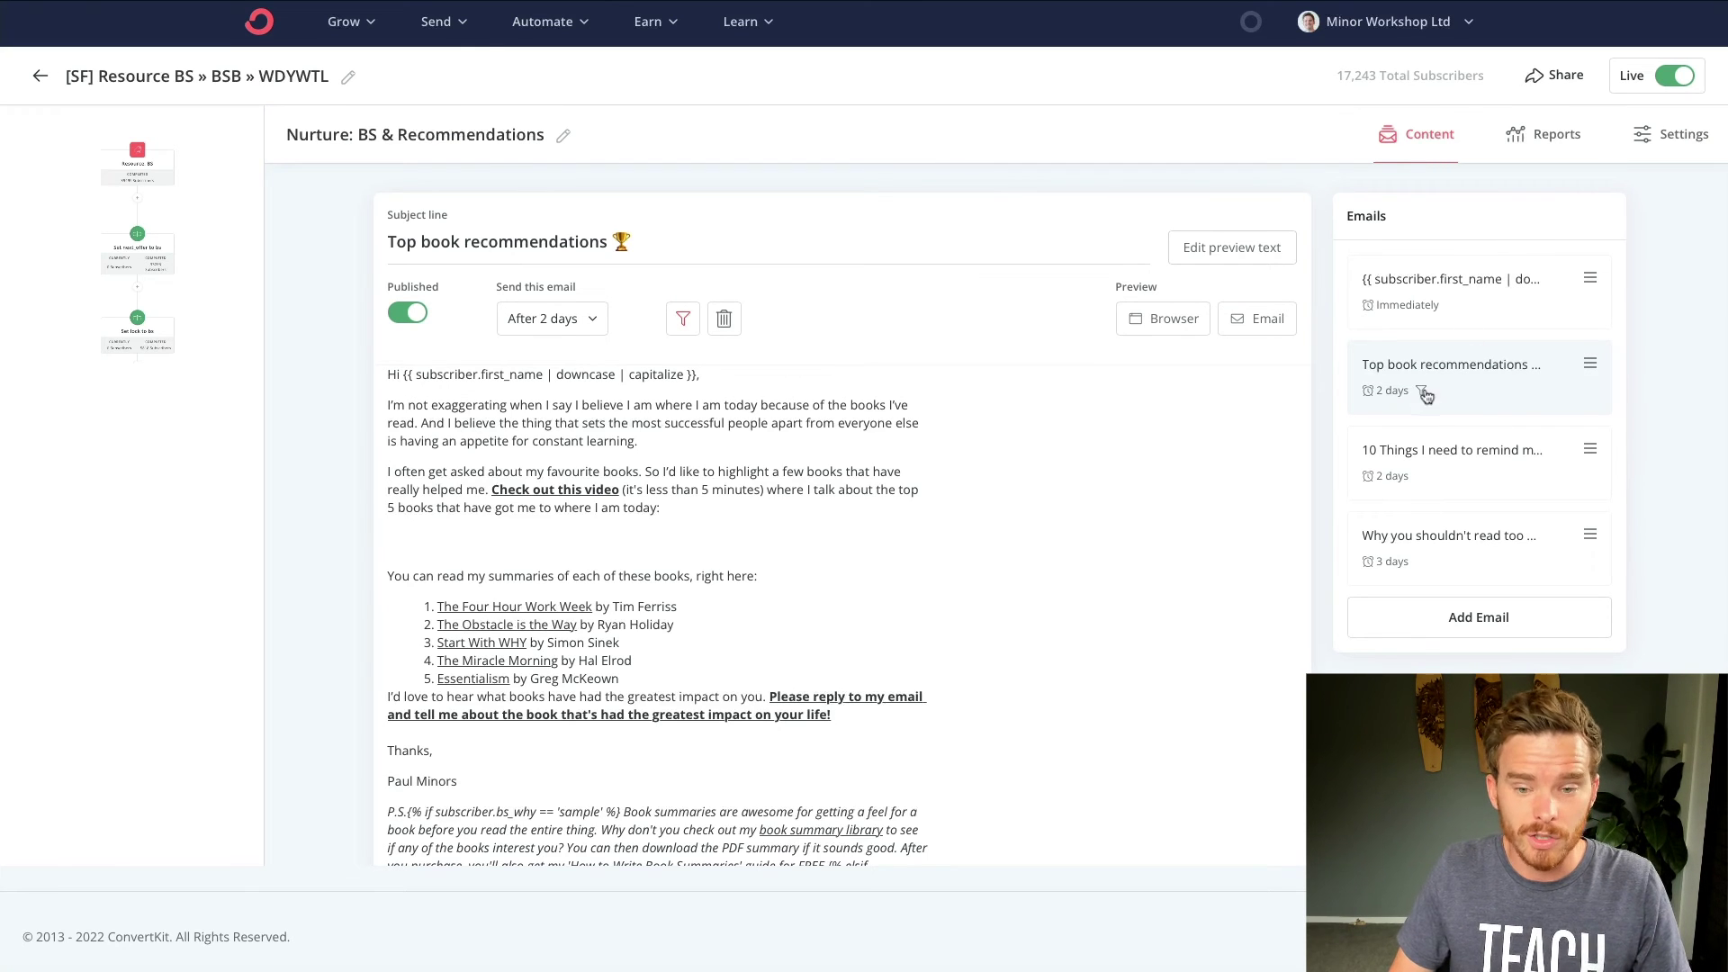
scroll(1460, 393, "down", 1)
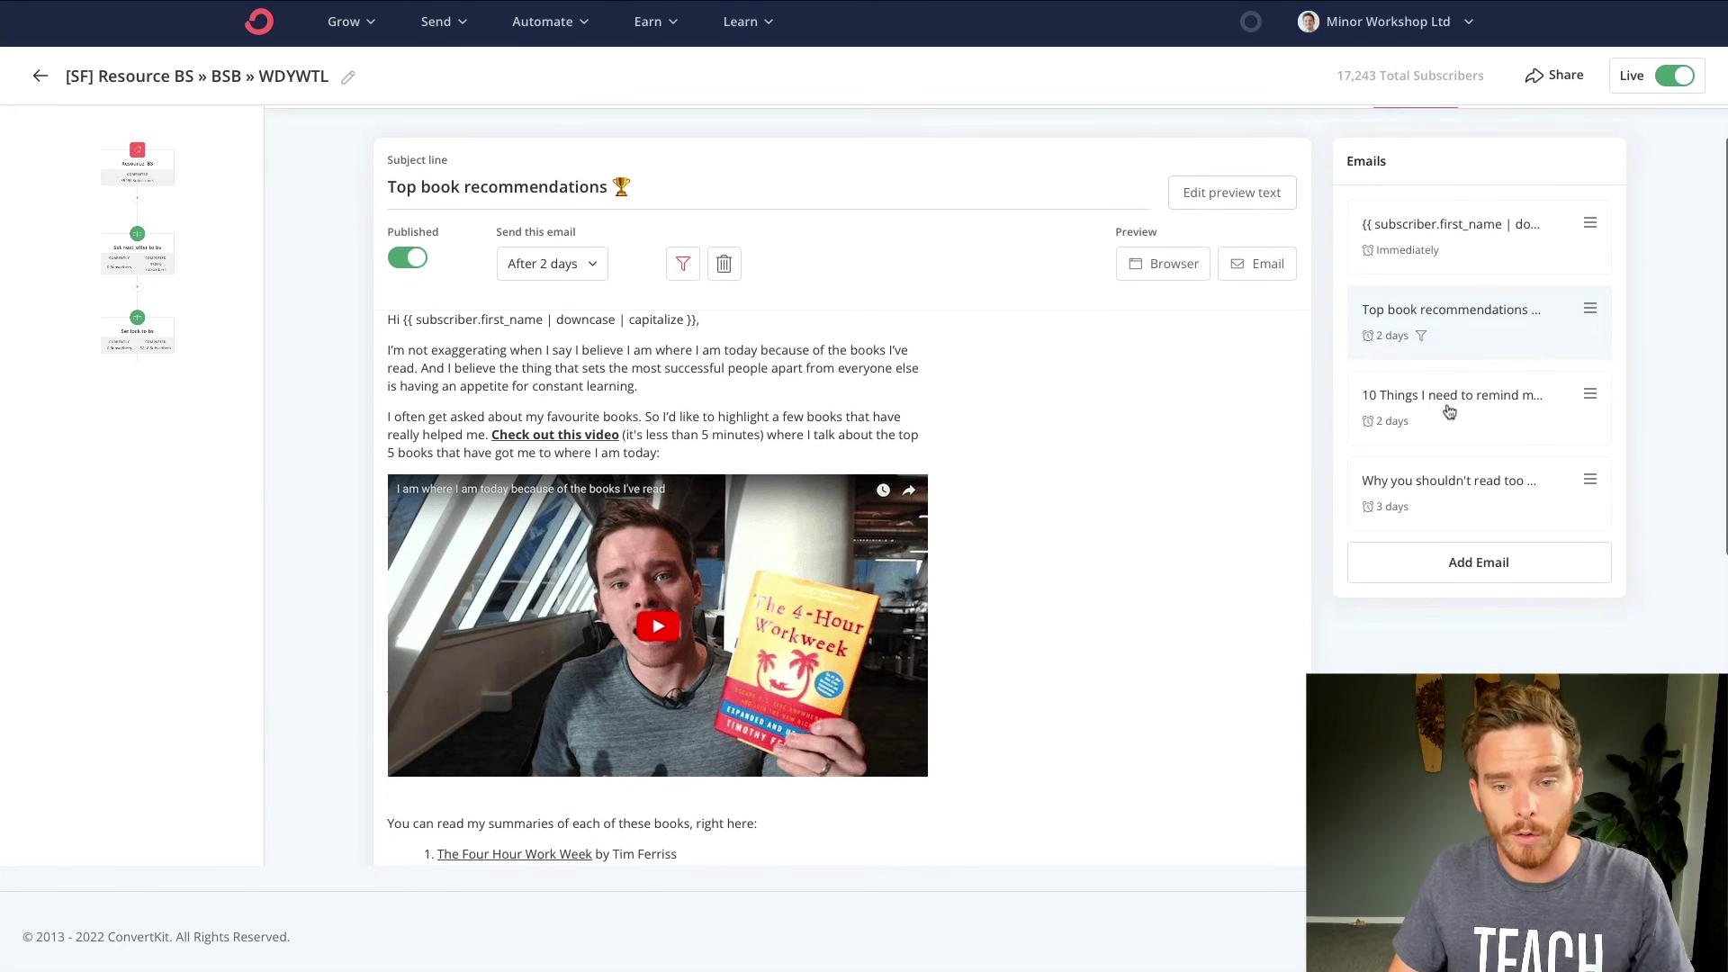
scroll(1471, 405, "down", 1)
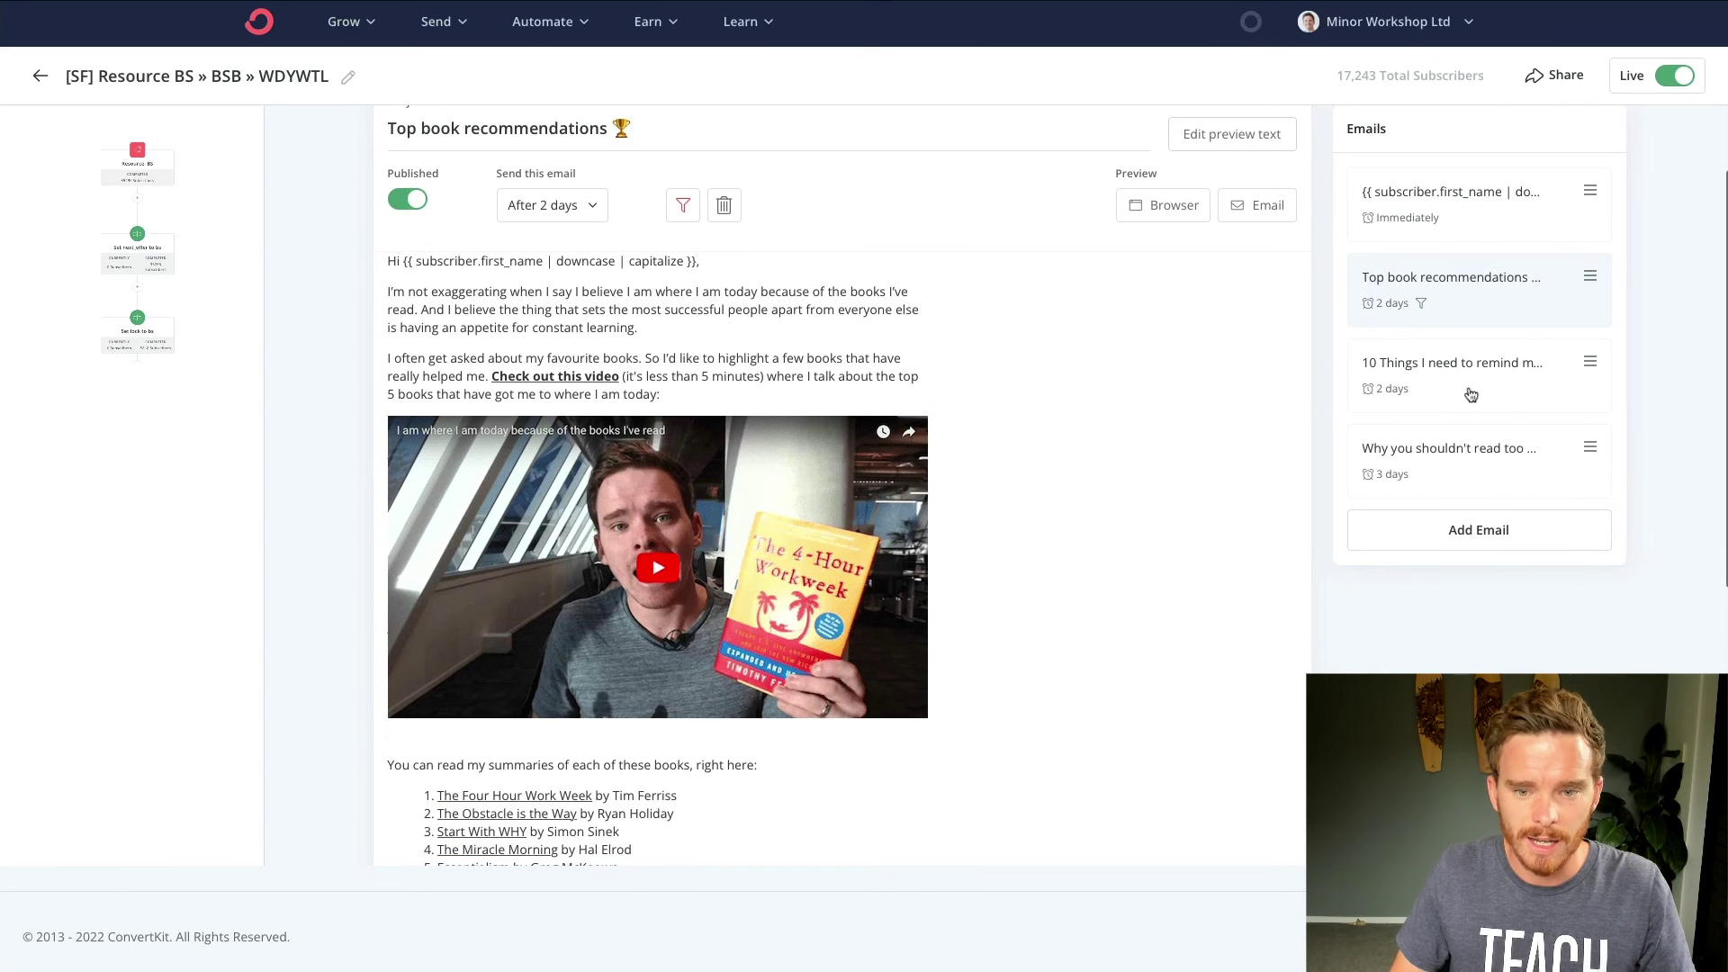
left_click(1483, 399)
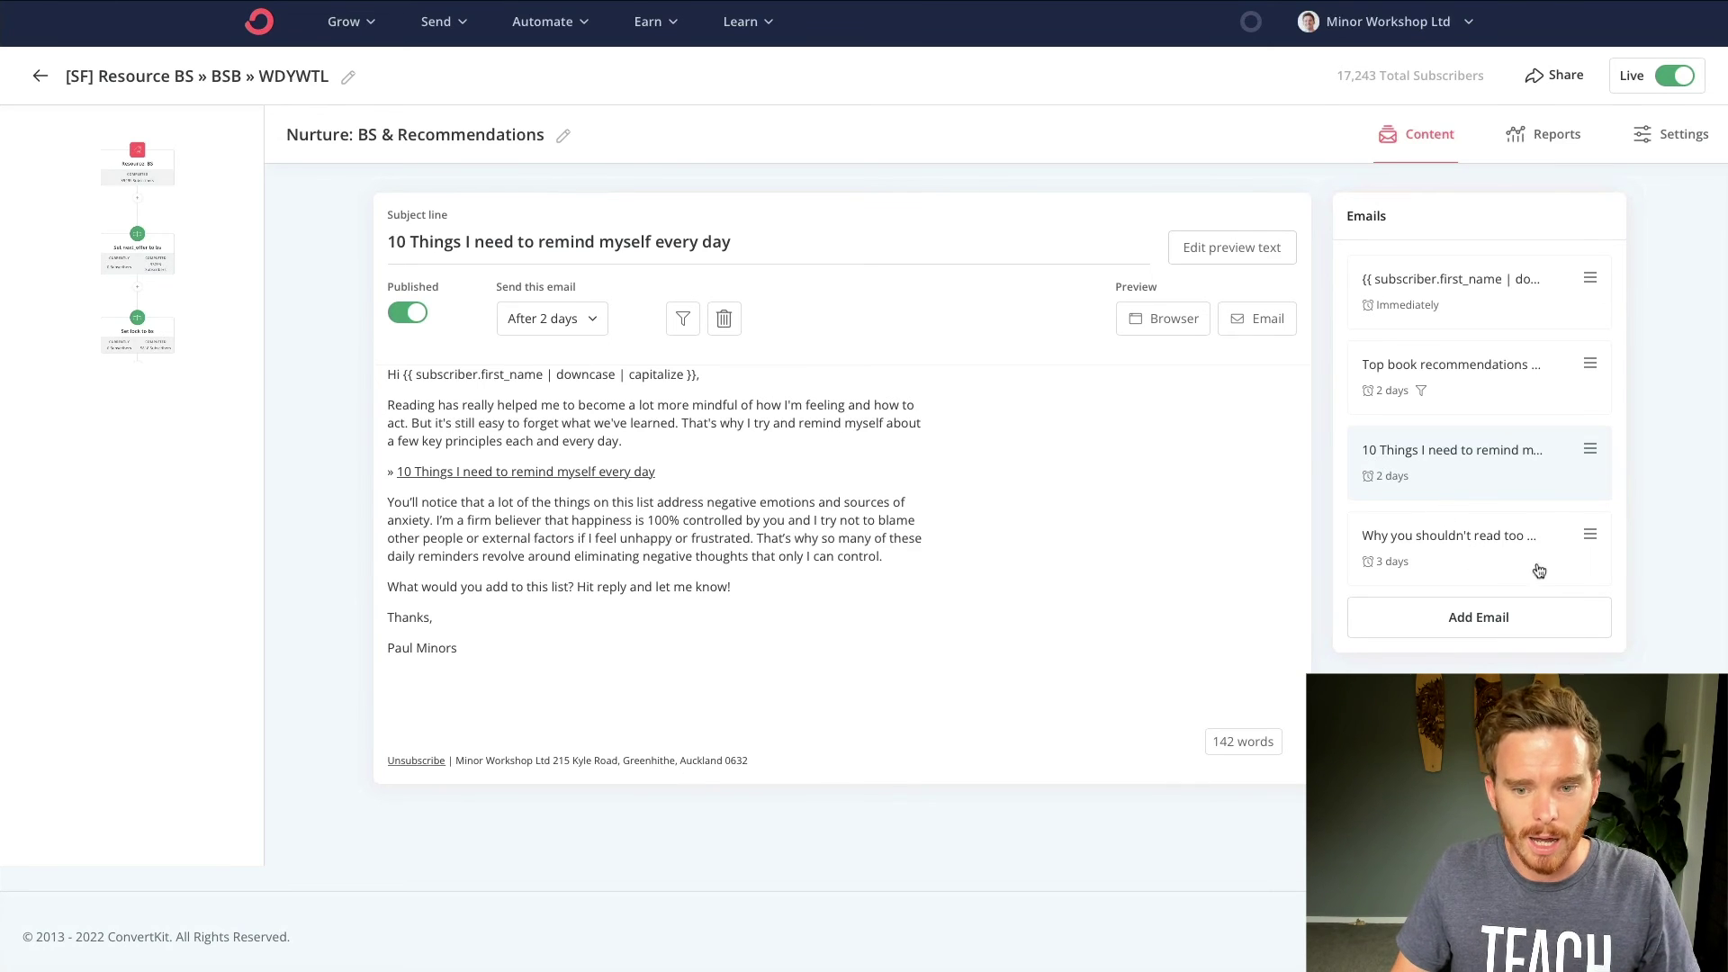
left_click(1488, 572)
scroll(960, 459, "down", 4)
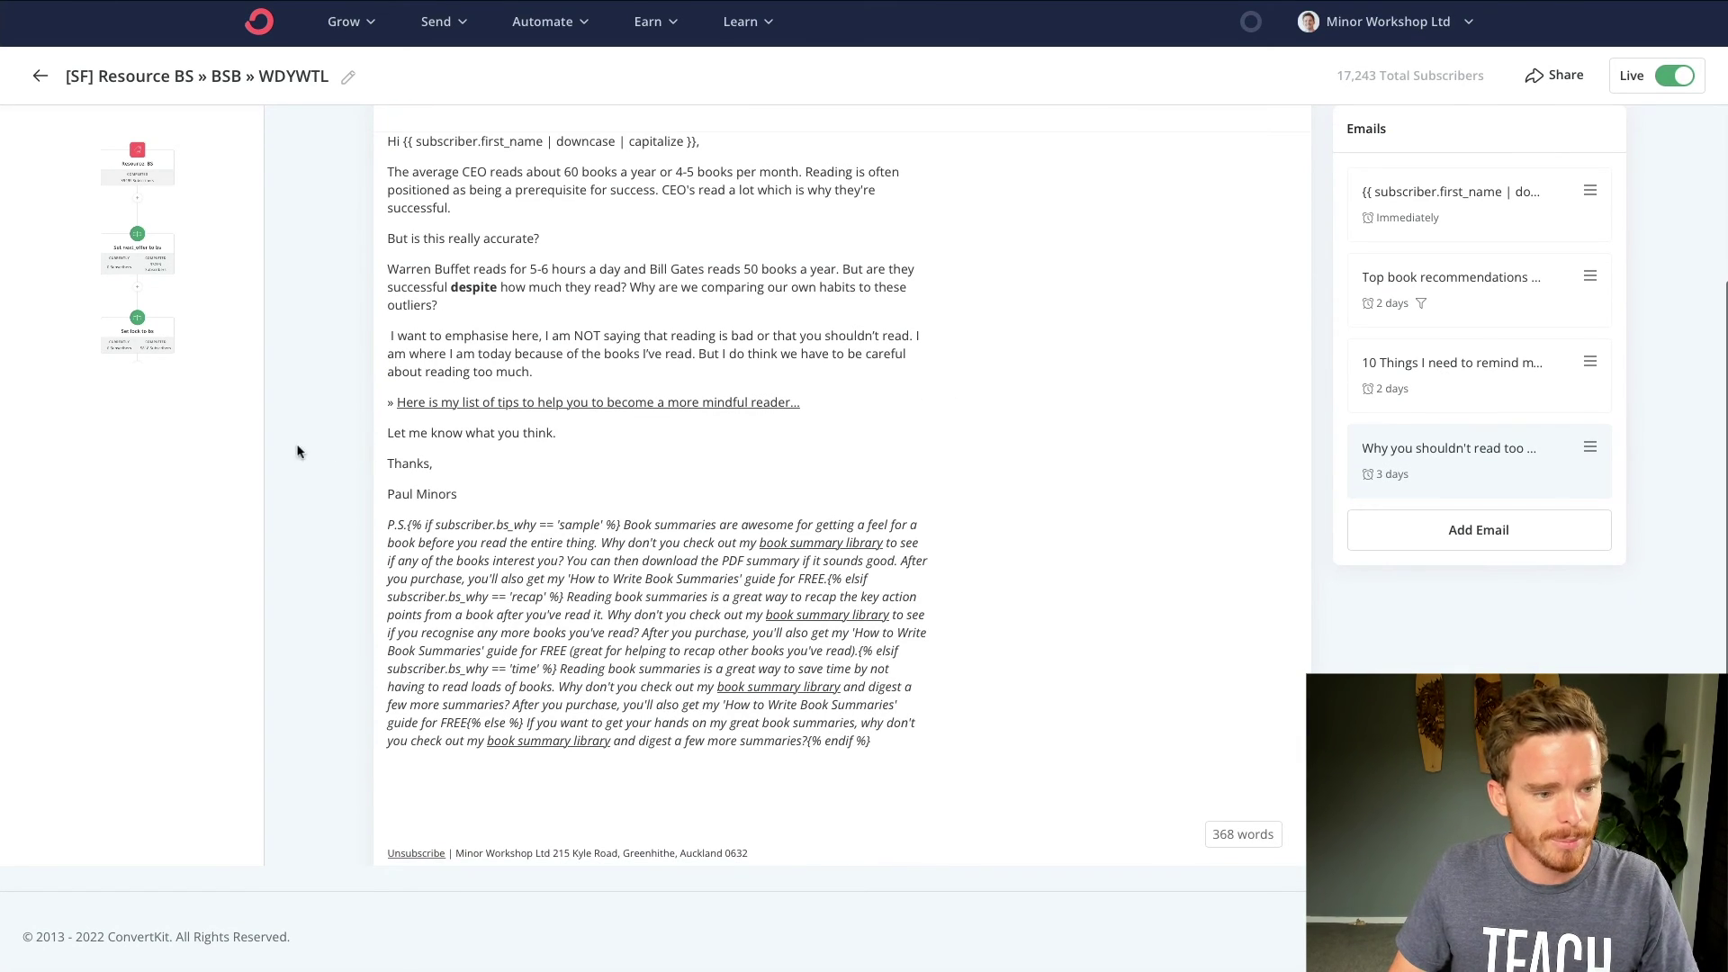
scroll(993, 494, "up", 3)
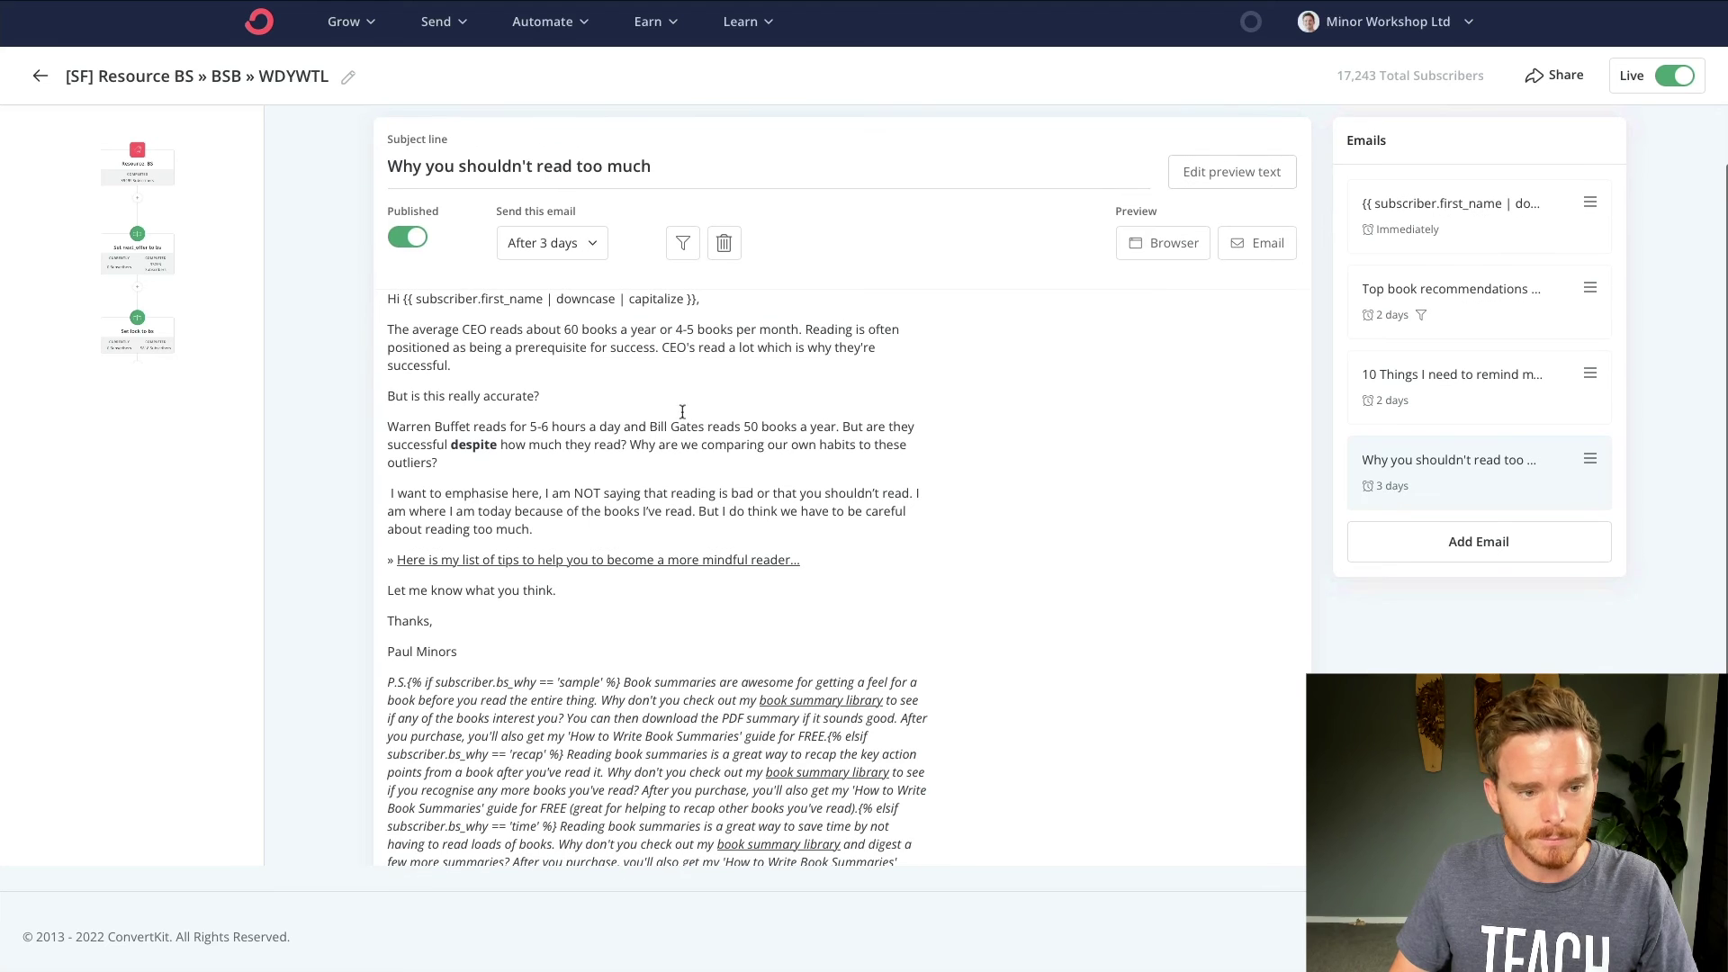
- Close the email editor and scroll the flow past the BS and Guidelines Has Purchase checks to Sales Funnel: BSB
left_click(218, 354)
scroll(1035, 459, "down", 5)
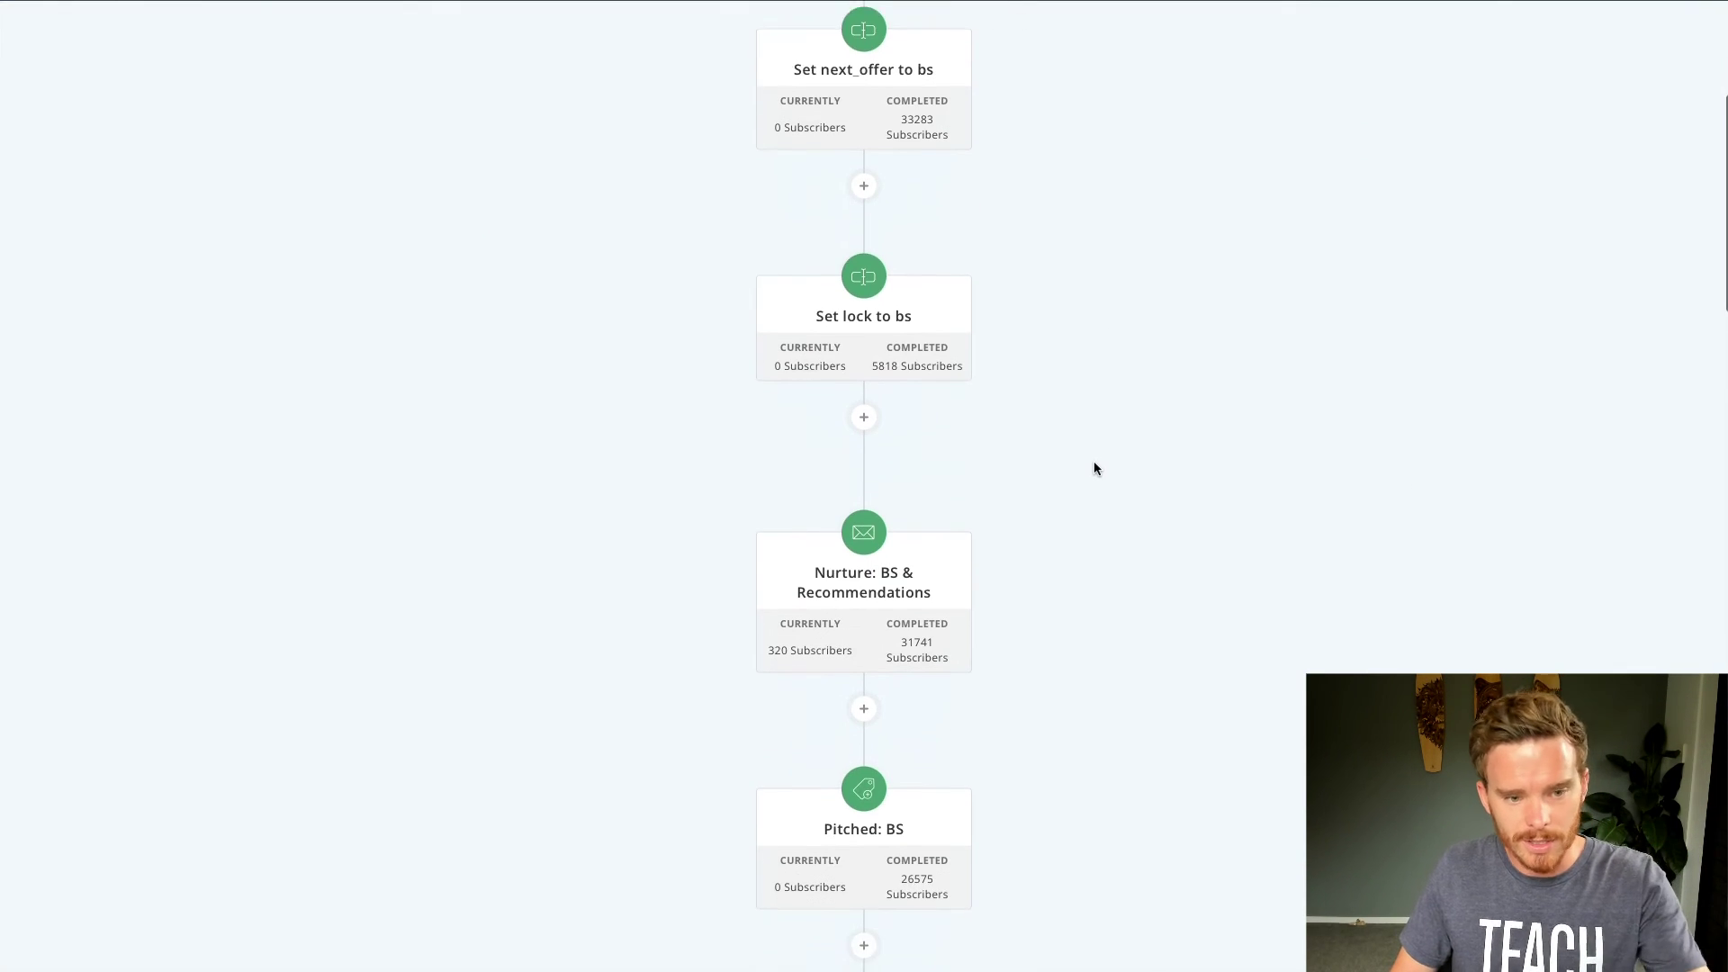
scroll(1088, 475, "down", 5)
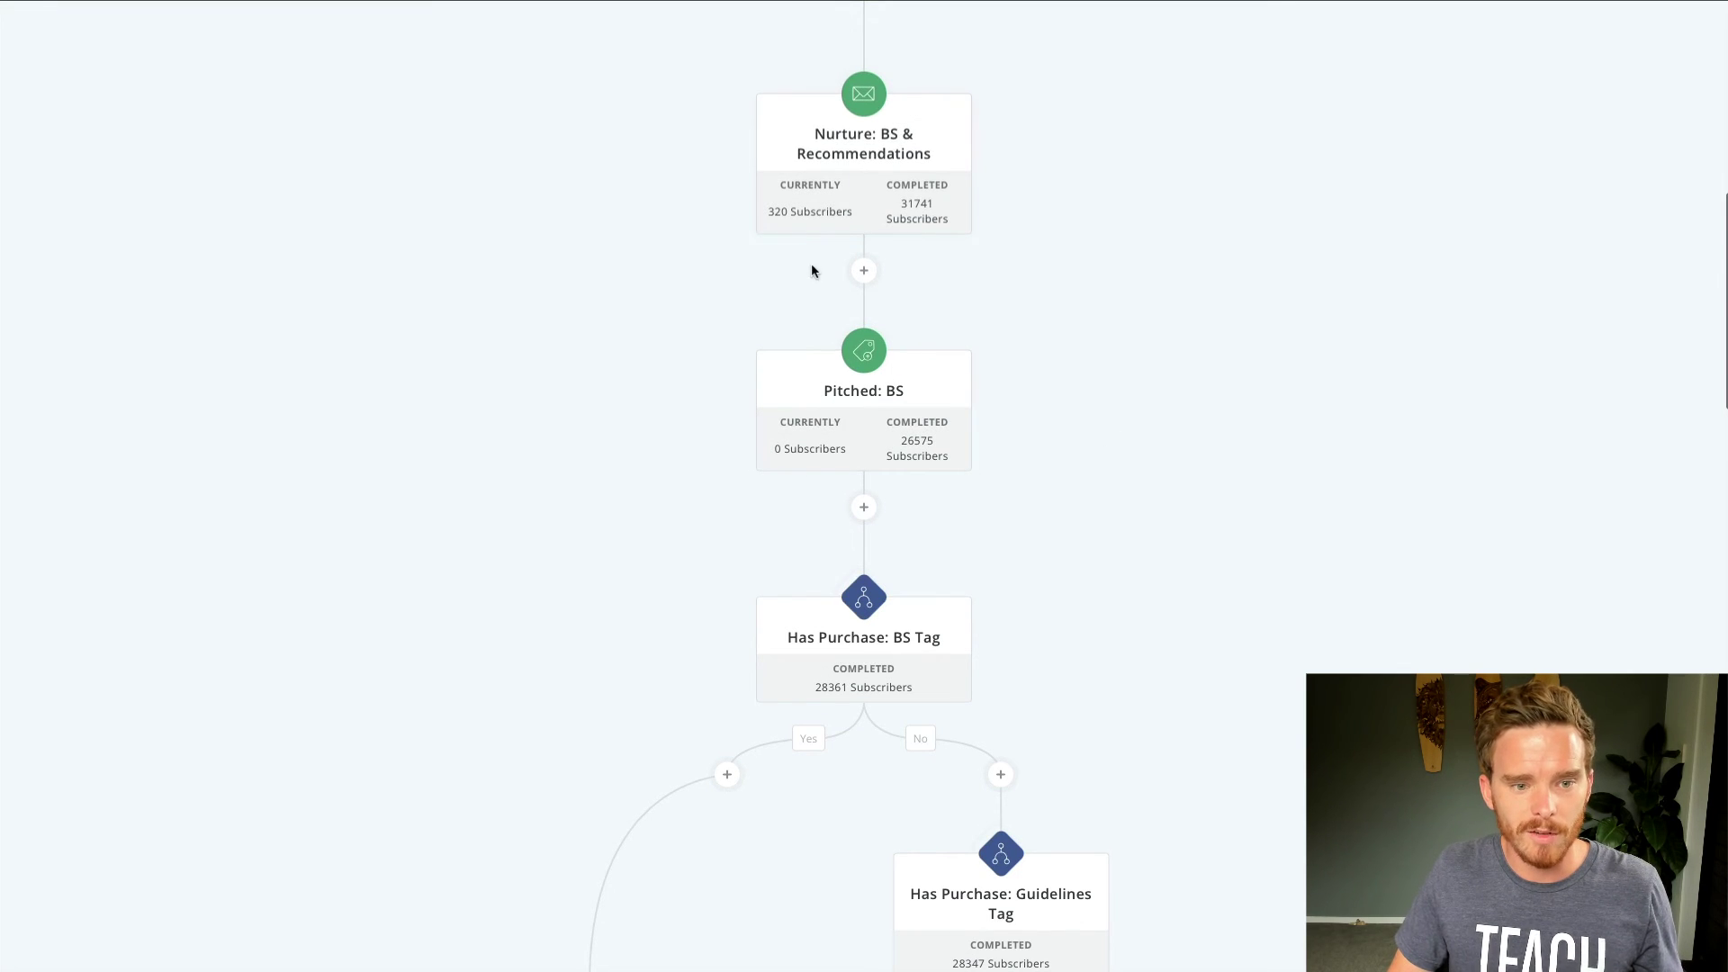
scroll(1021, 409, "down", 5)
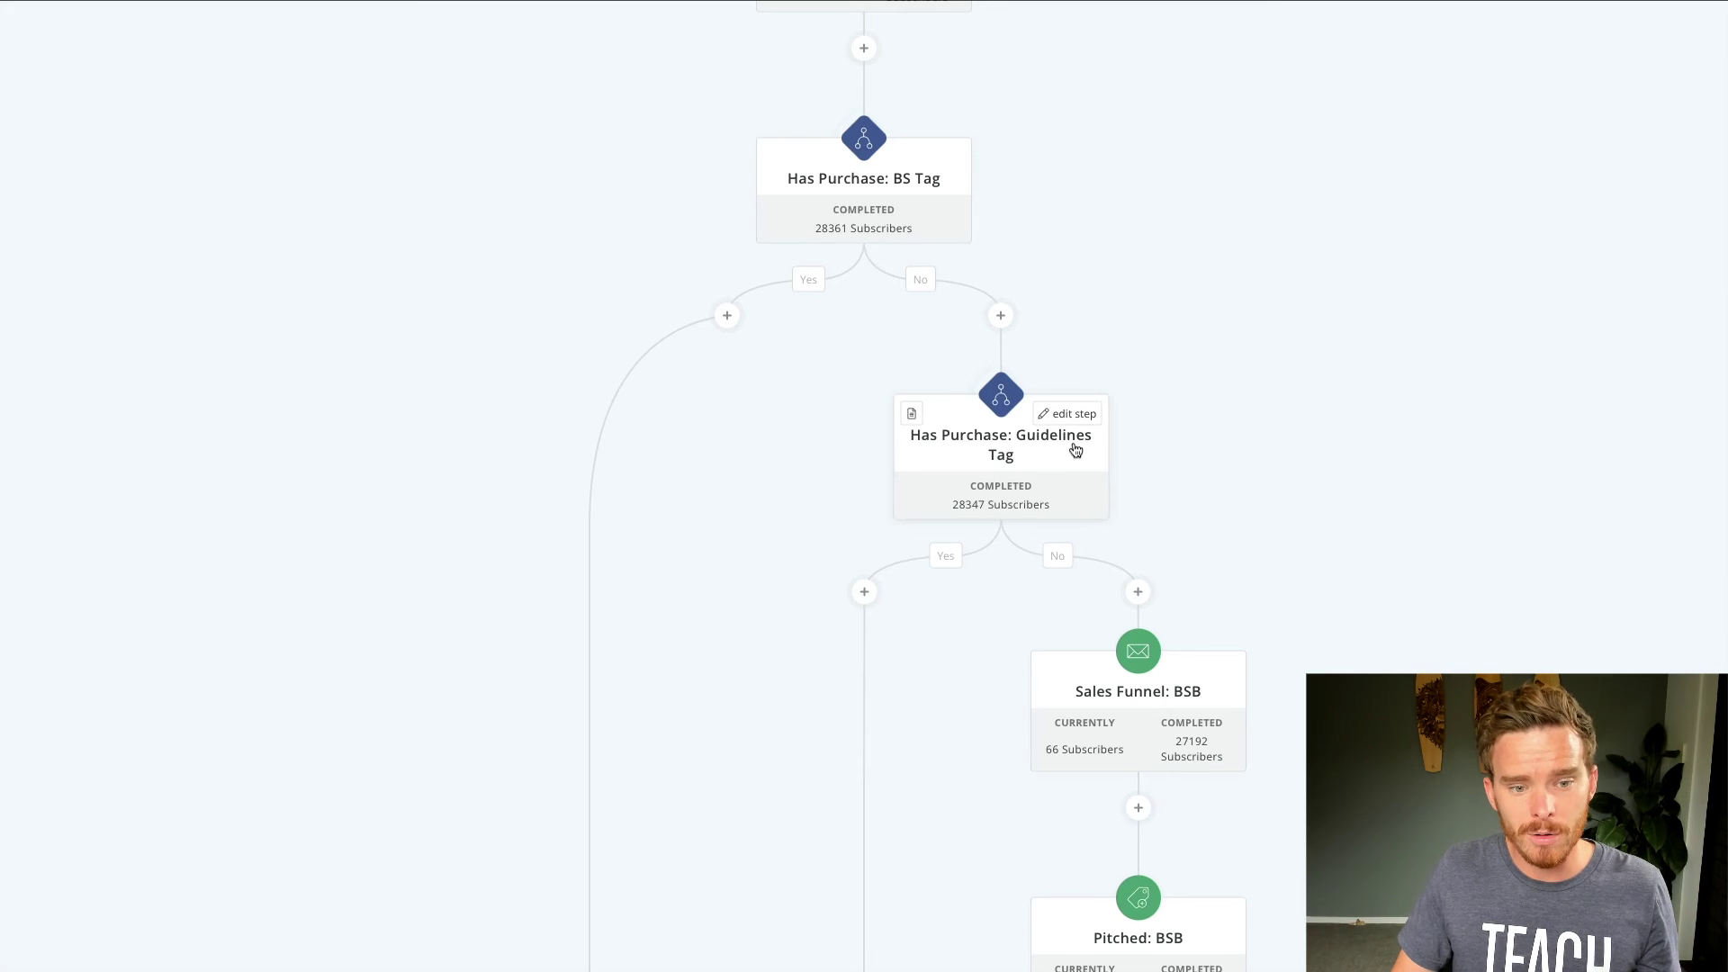
scroll(1075, 450, "down", 1)
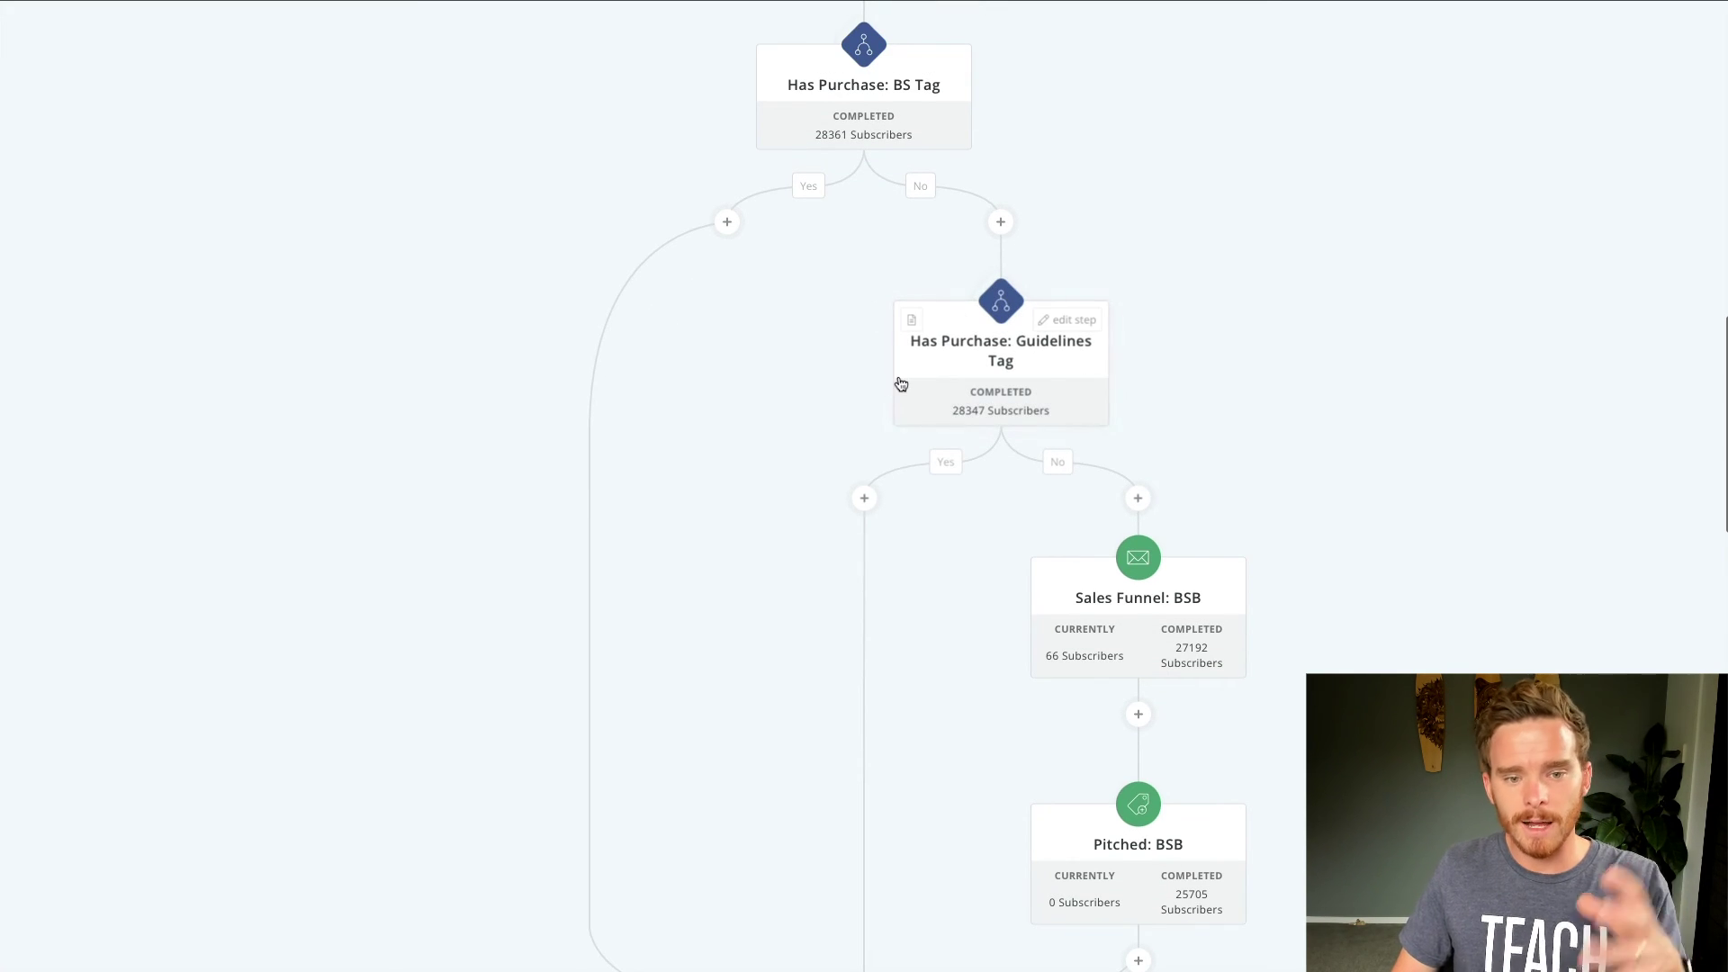
scroll(909, 385, "down", 2)
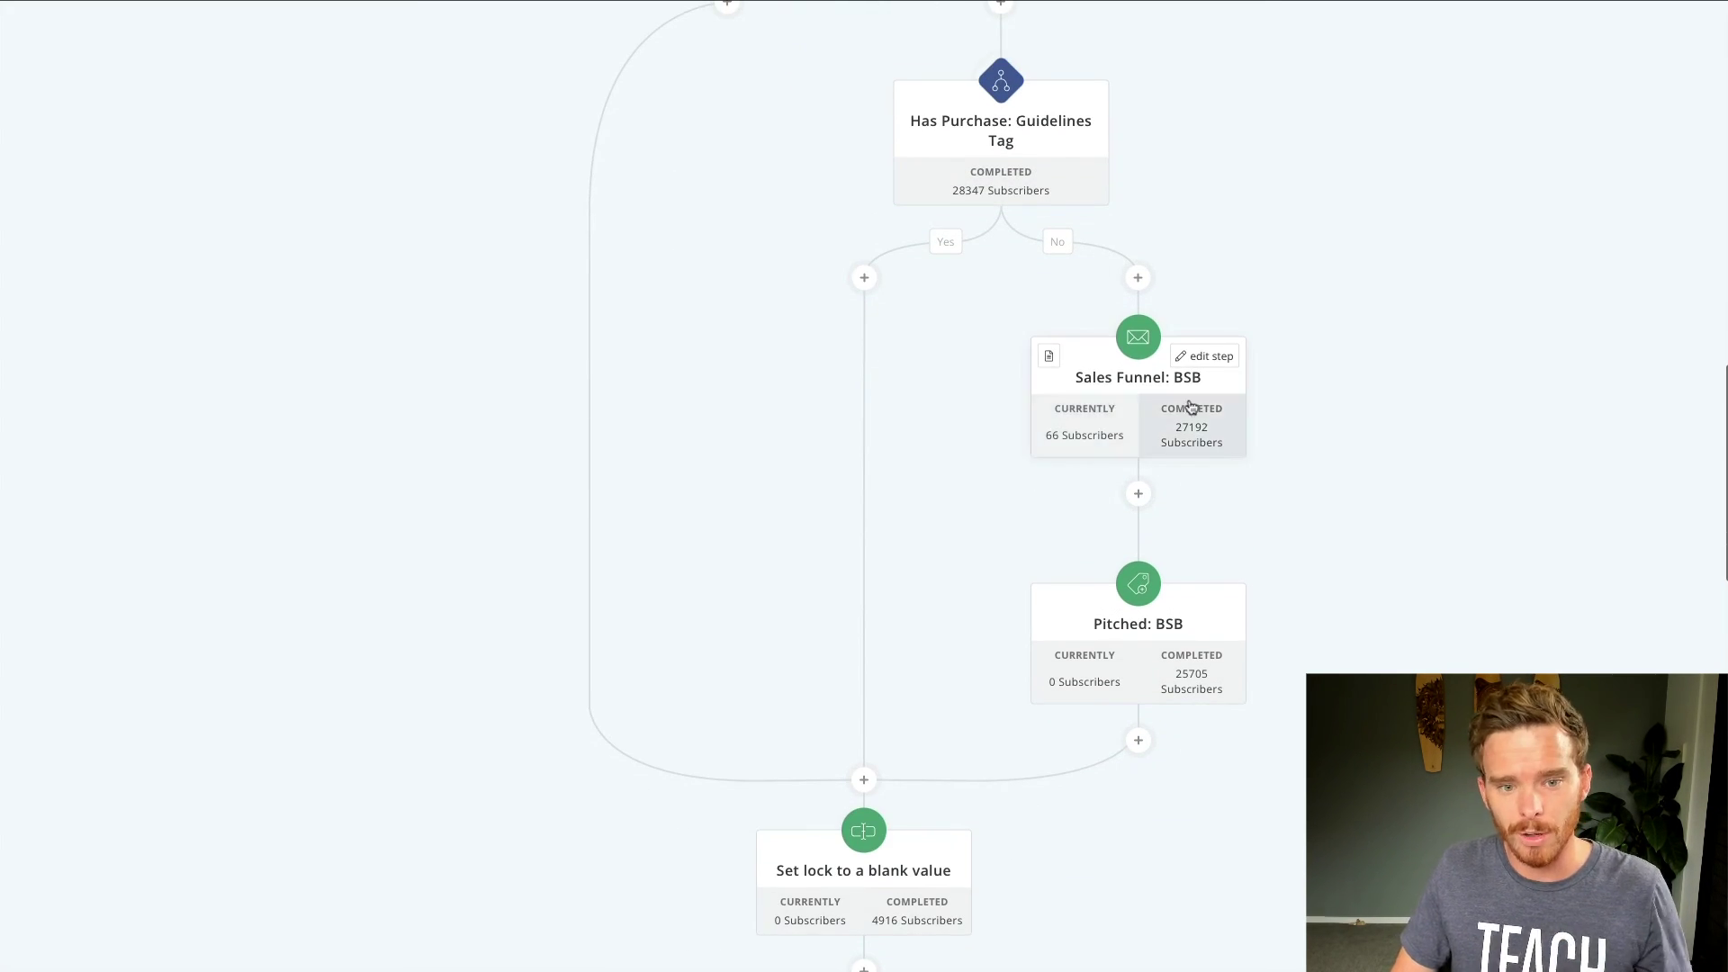
- Open Sales Funnel: BSB and view both emails, returning to 'Save 42% with my Book Summary Bundle'
left_click(1161, 418)
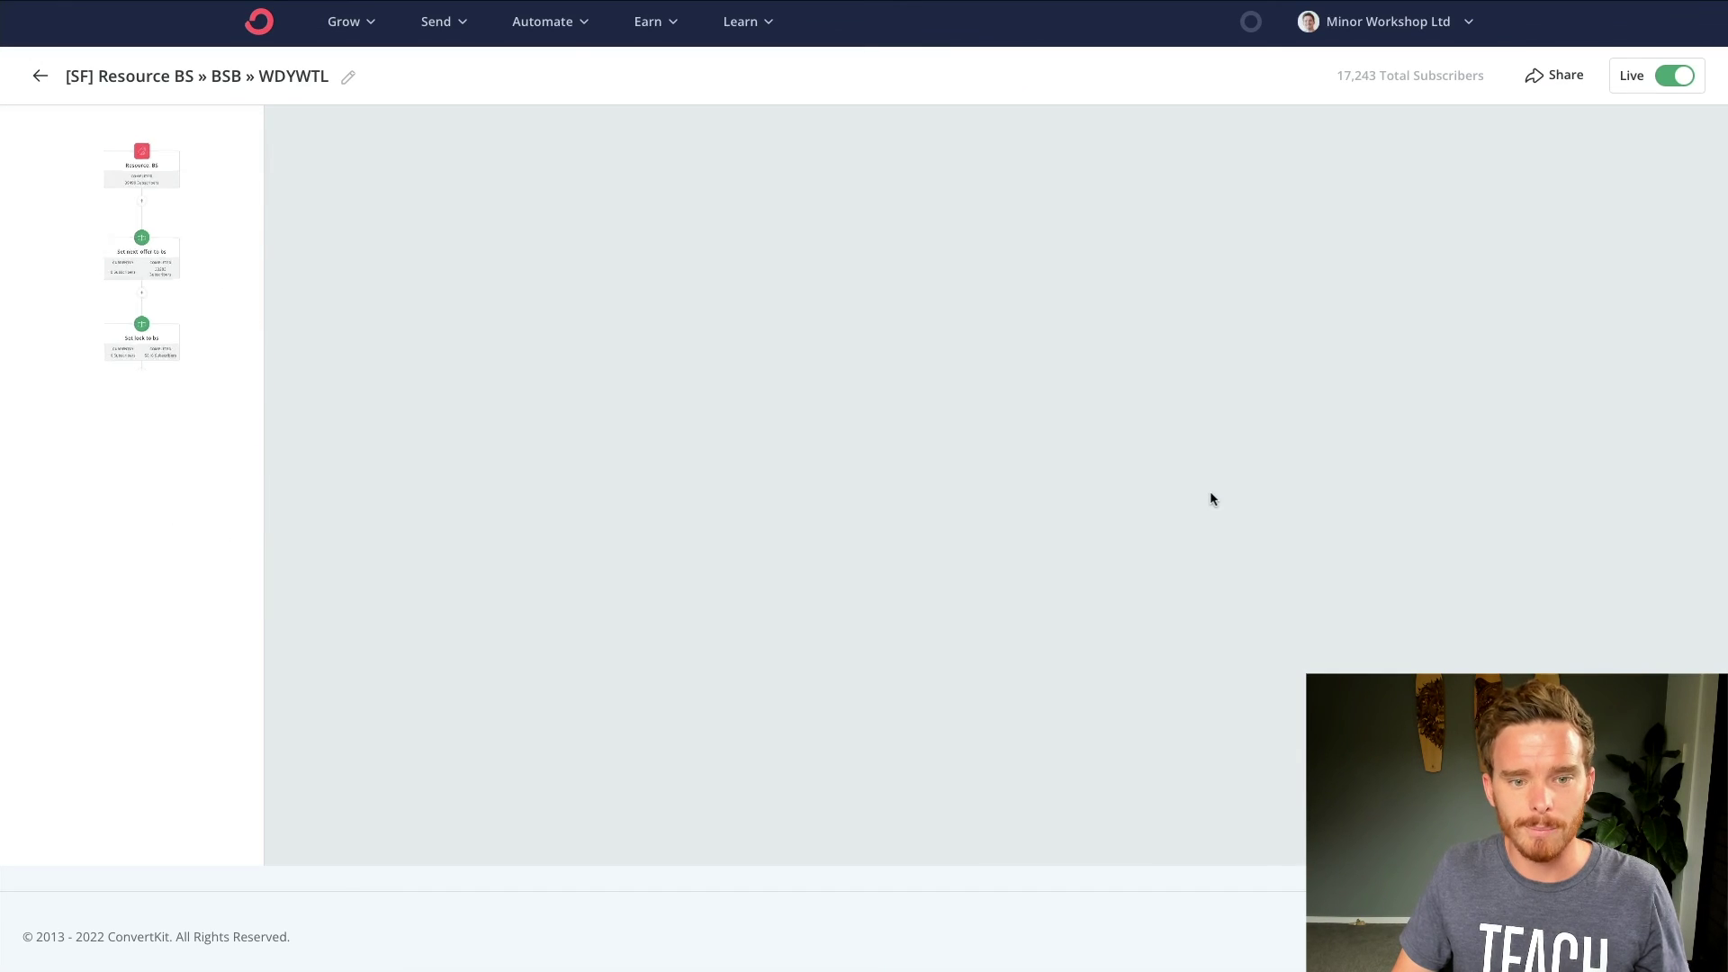
scroll(852, 462, "down", 1)
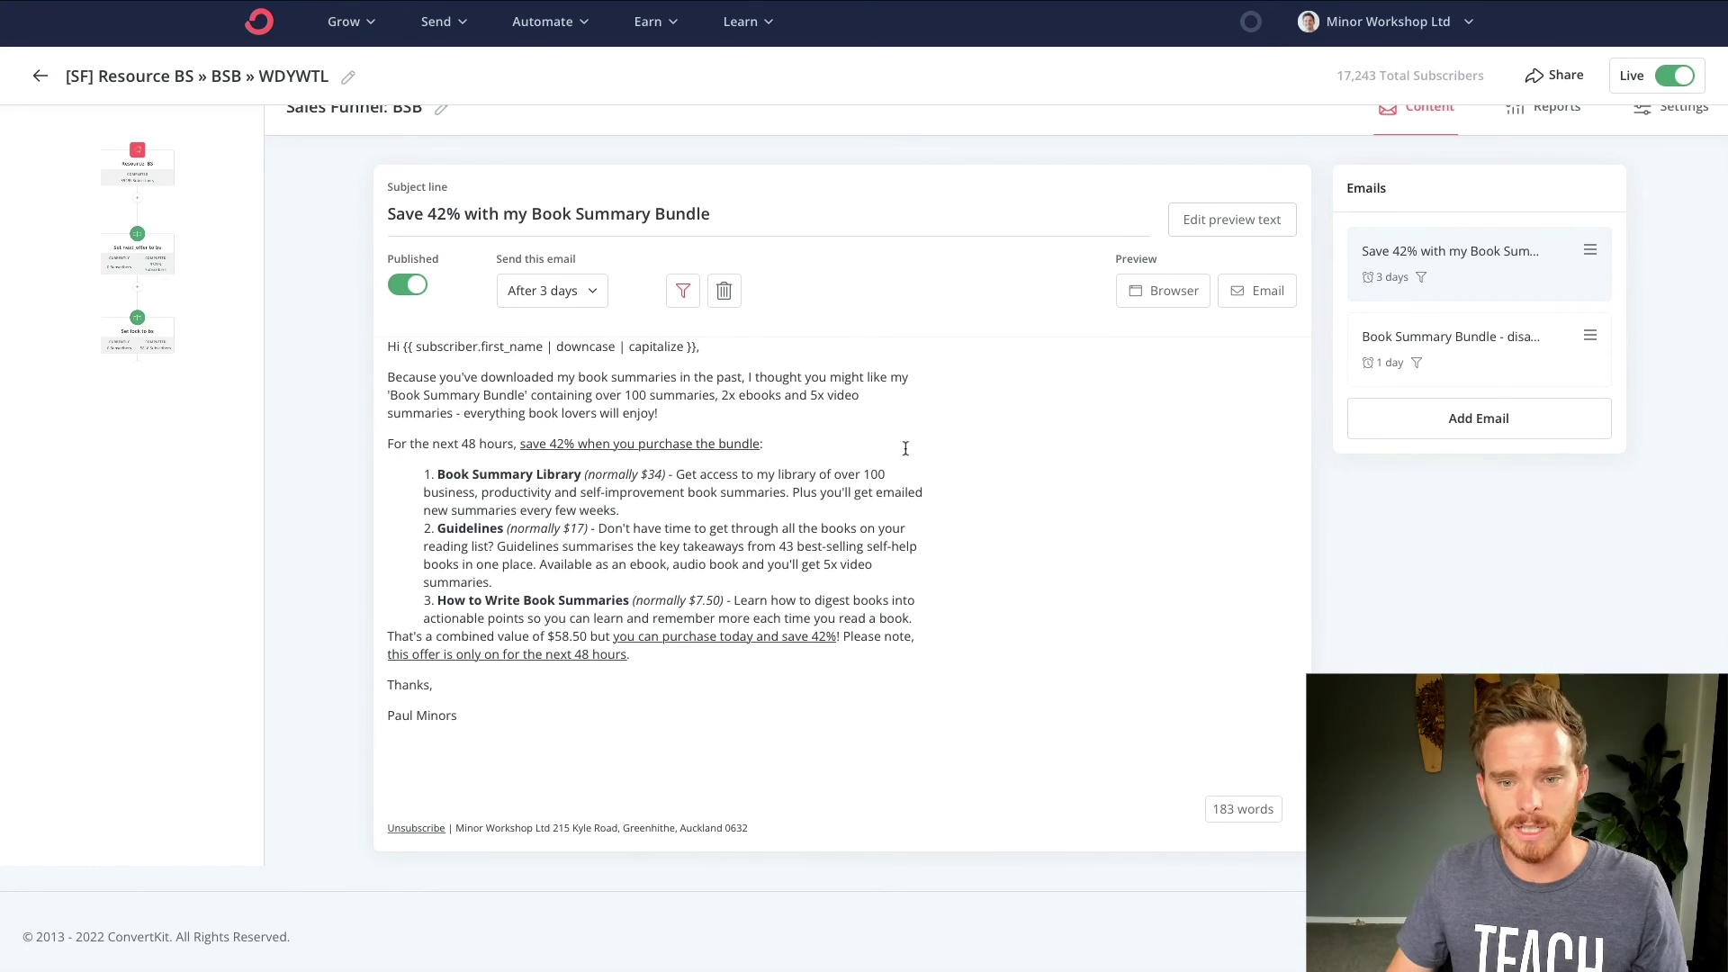
left_click(1479, 356)
left_click(1484, 316)
left_click(240, 405)
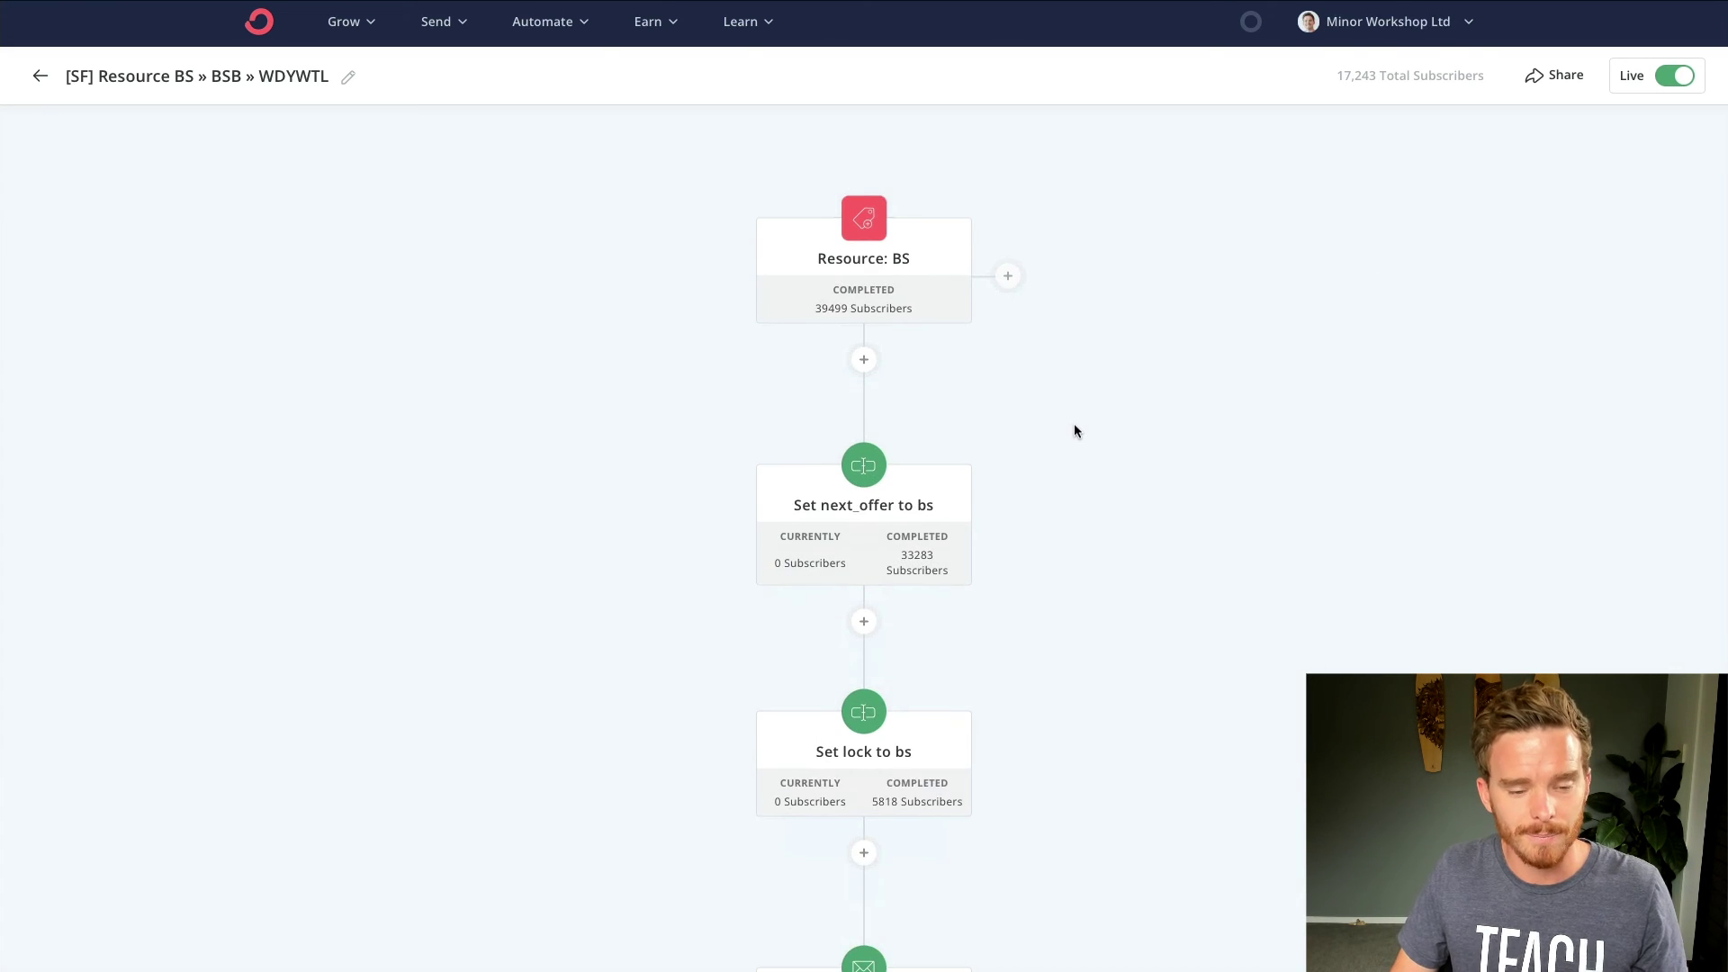
scroll(1075, 431, "down", 1)
scroll(1075, 431, "down", 1)
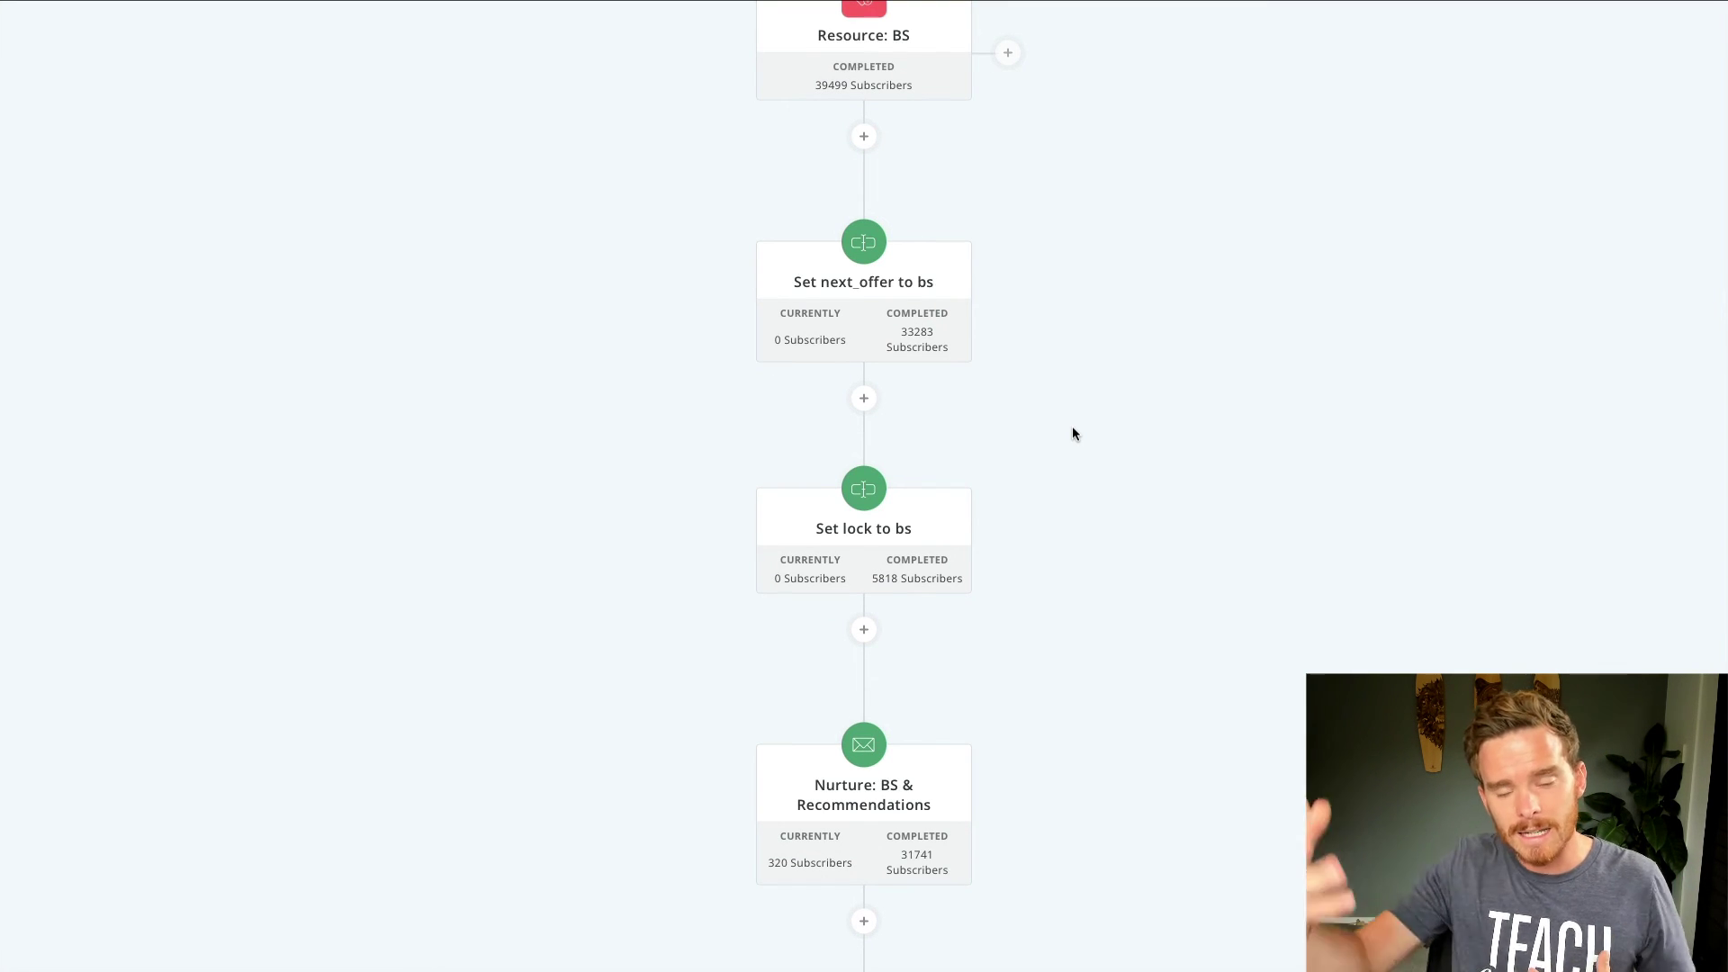
scroll(1064, 441, "down", 1)
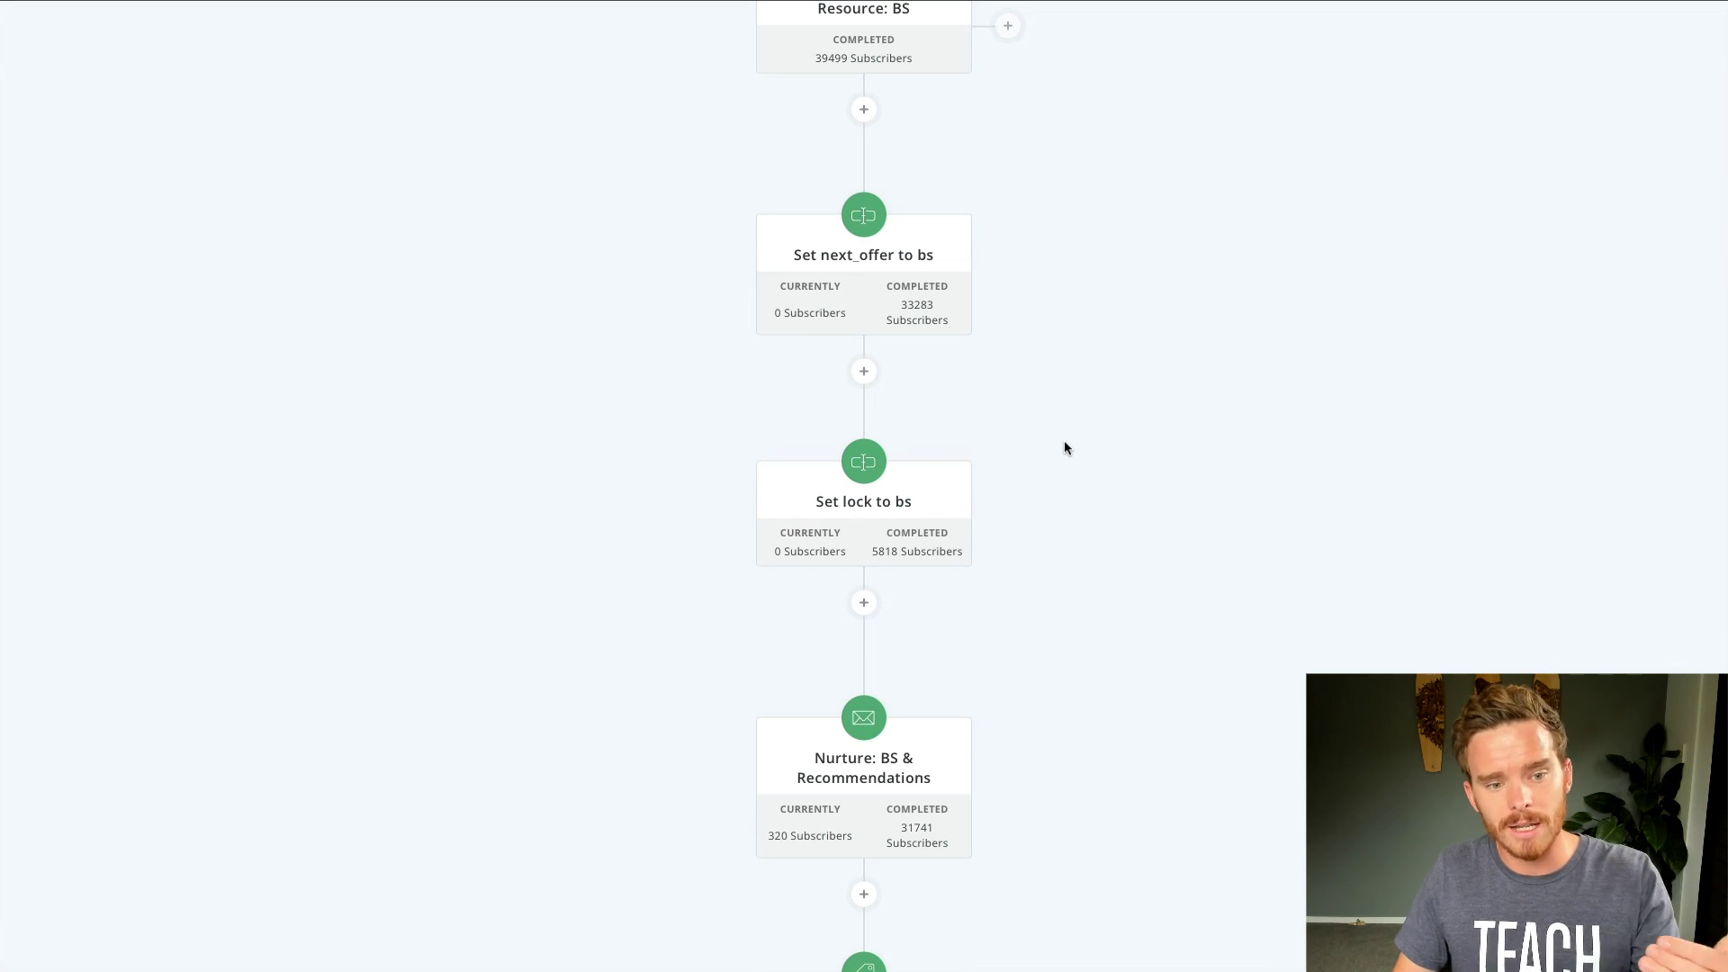
scroll(1063, 448, "down", 5)
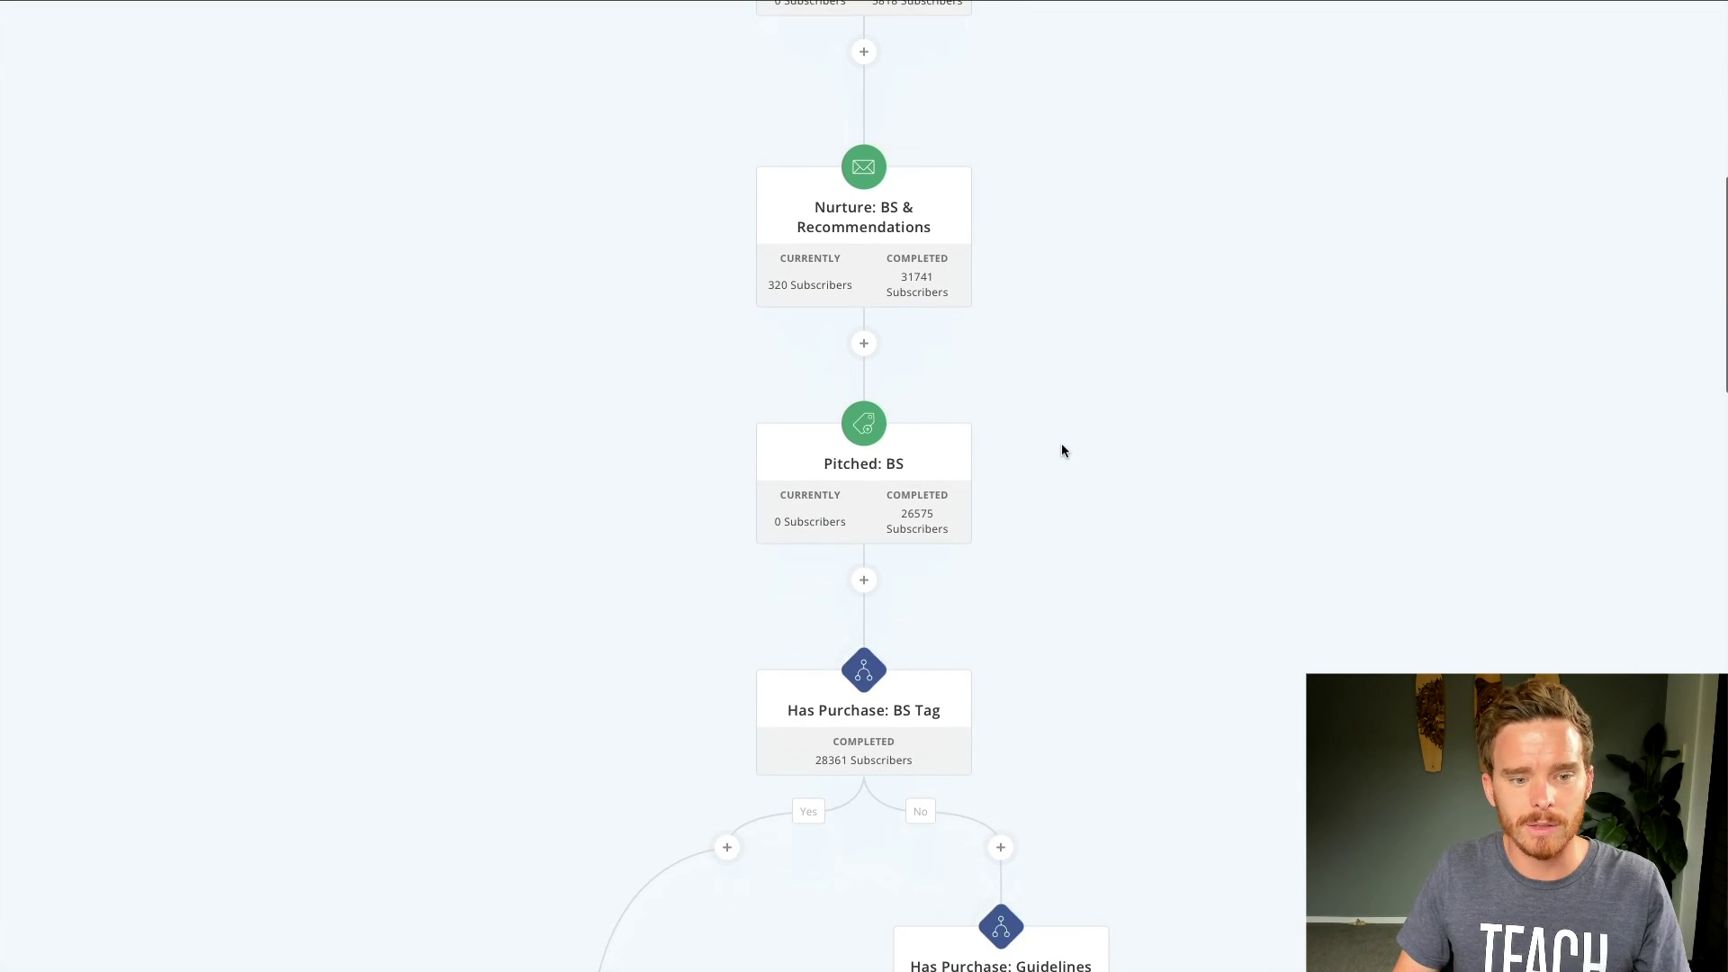
scroll(1175, 546, "down", 6)
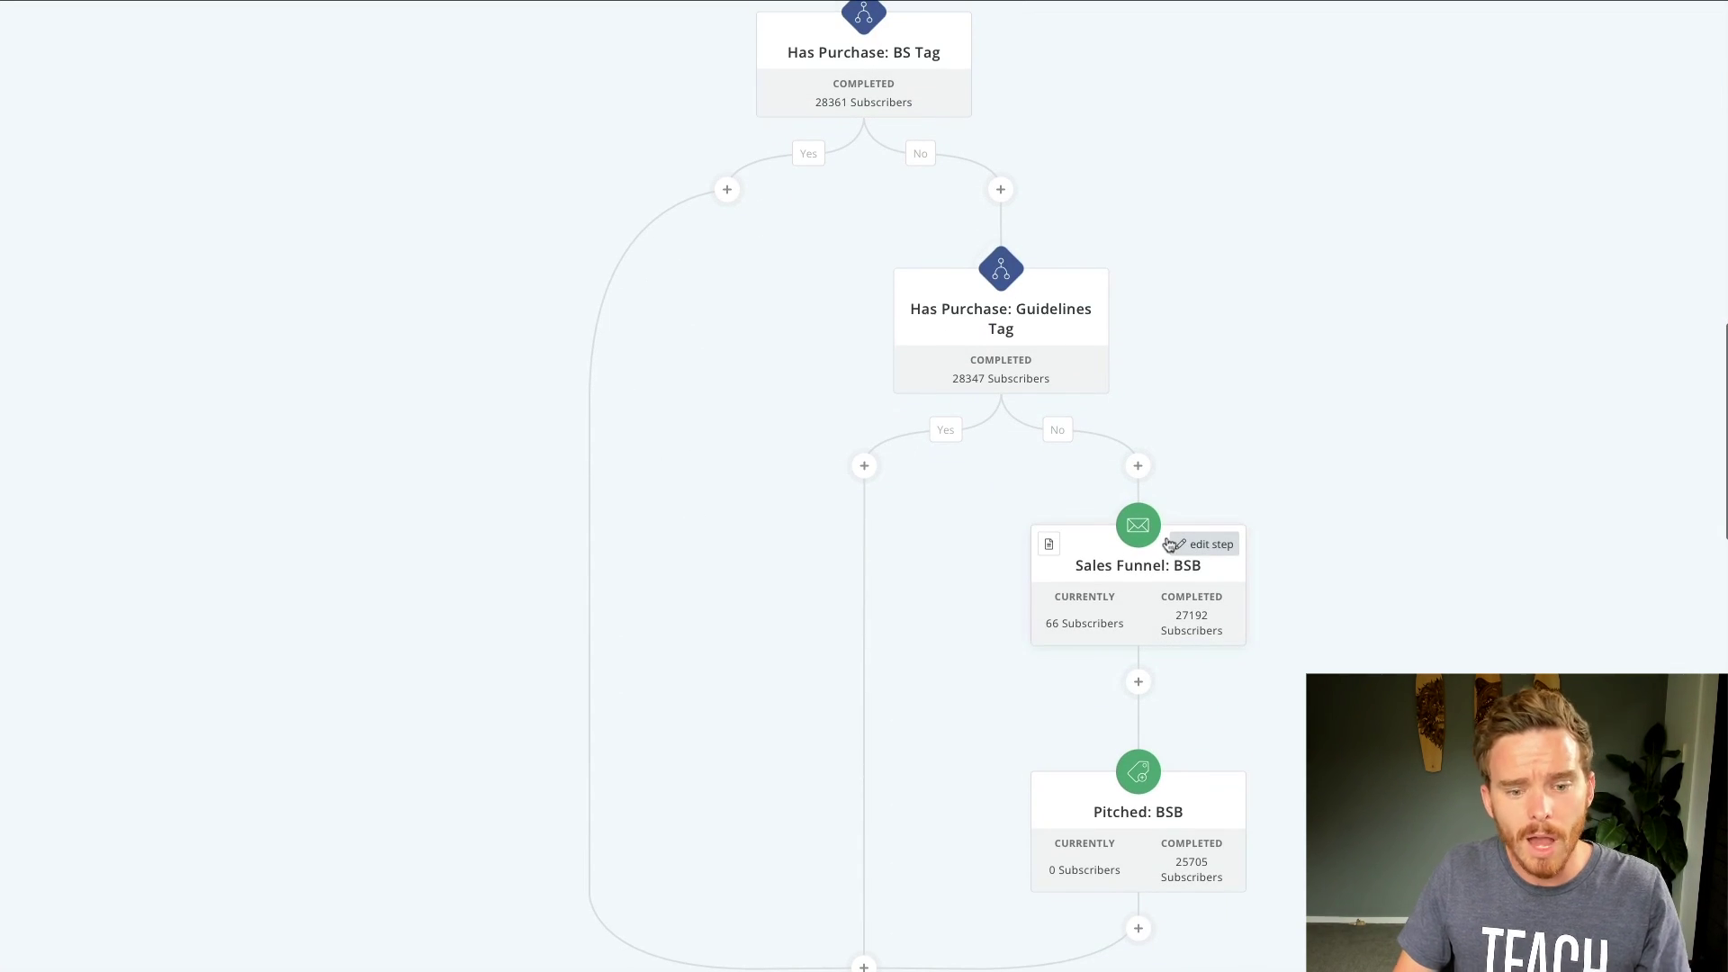
scroll(1167, 545, "down", 10)
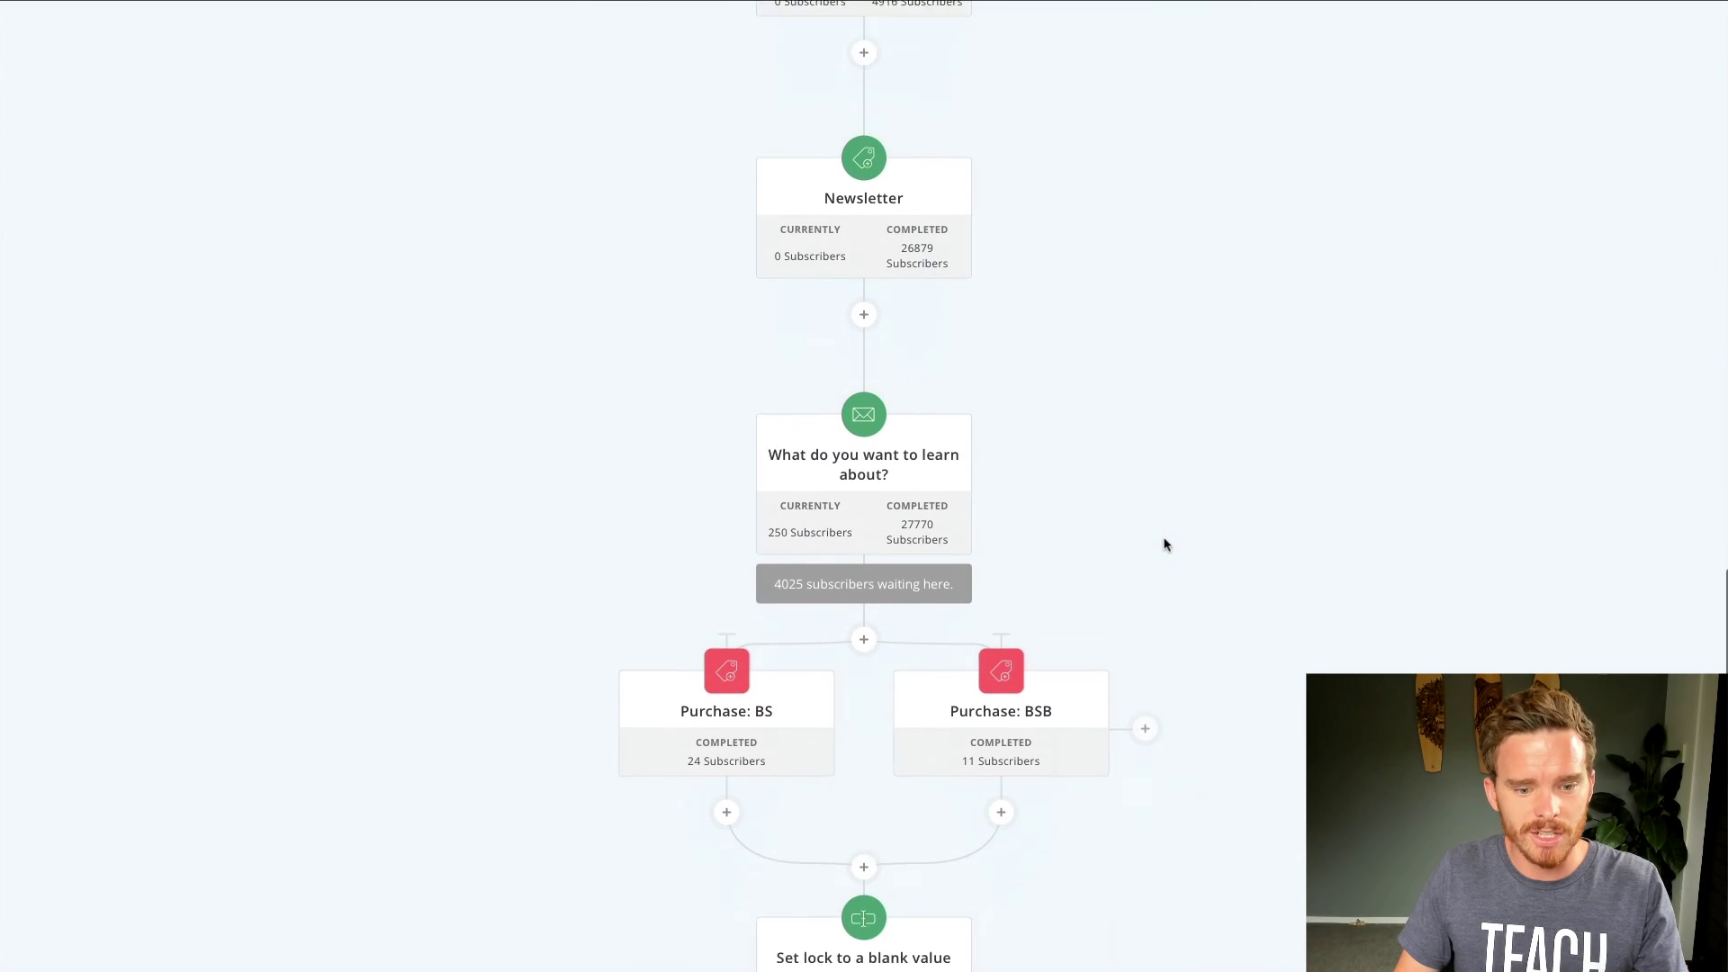
scroll(1164, 545, "down", 3)
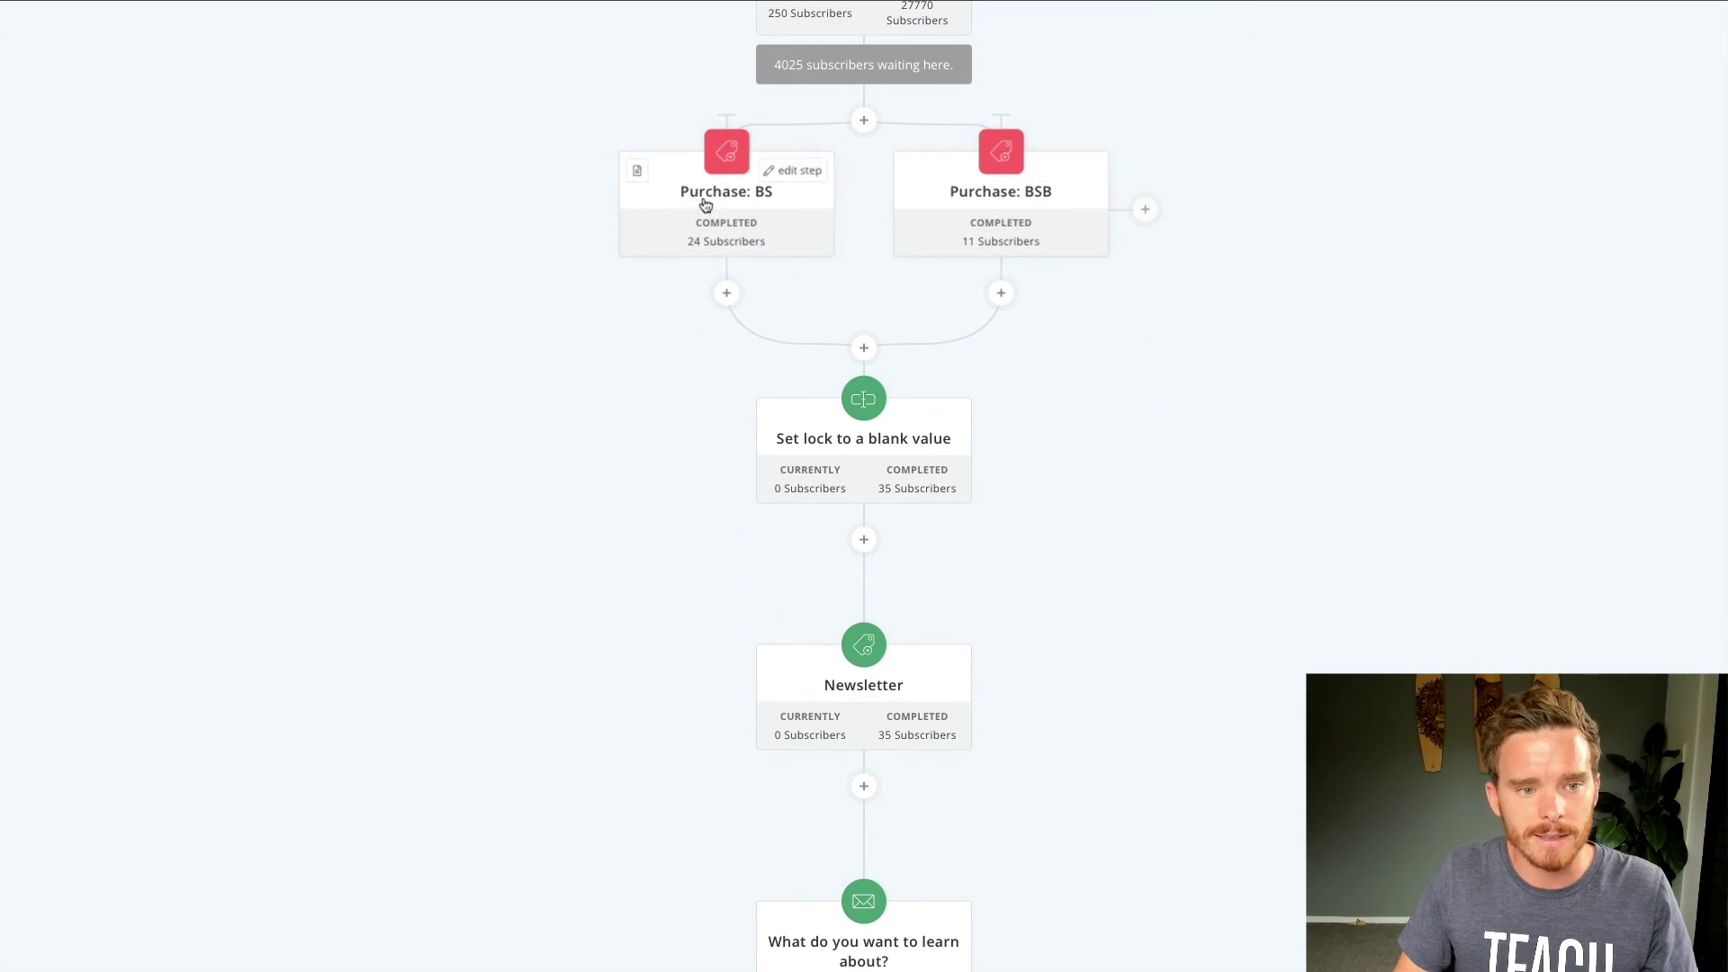
scroll(1066, 474, "up", 1)
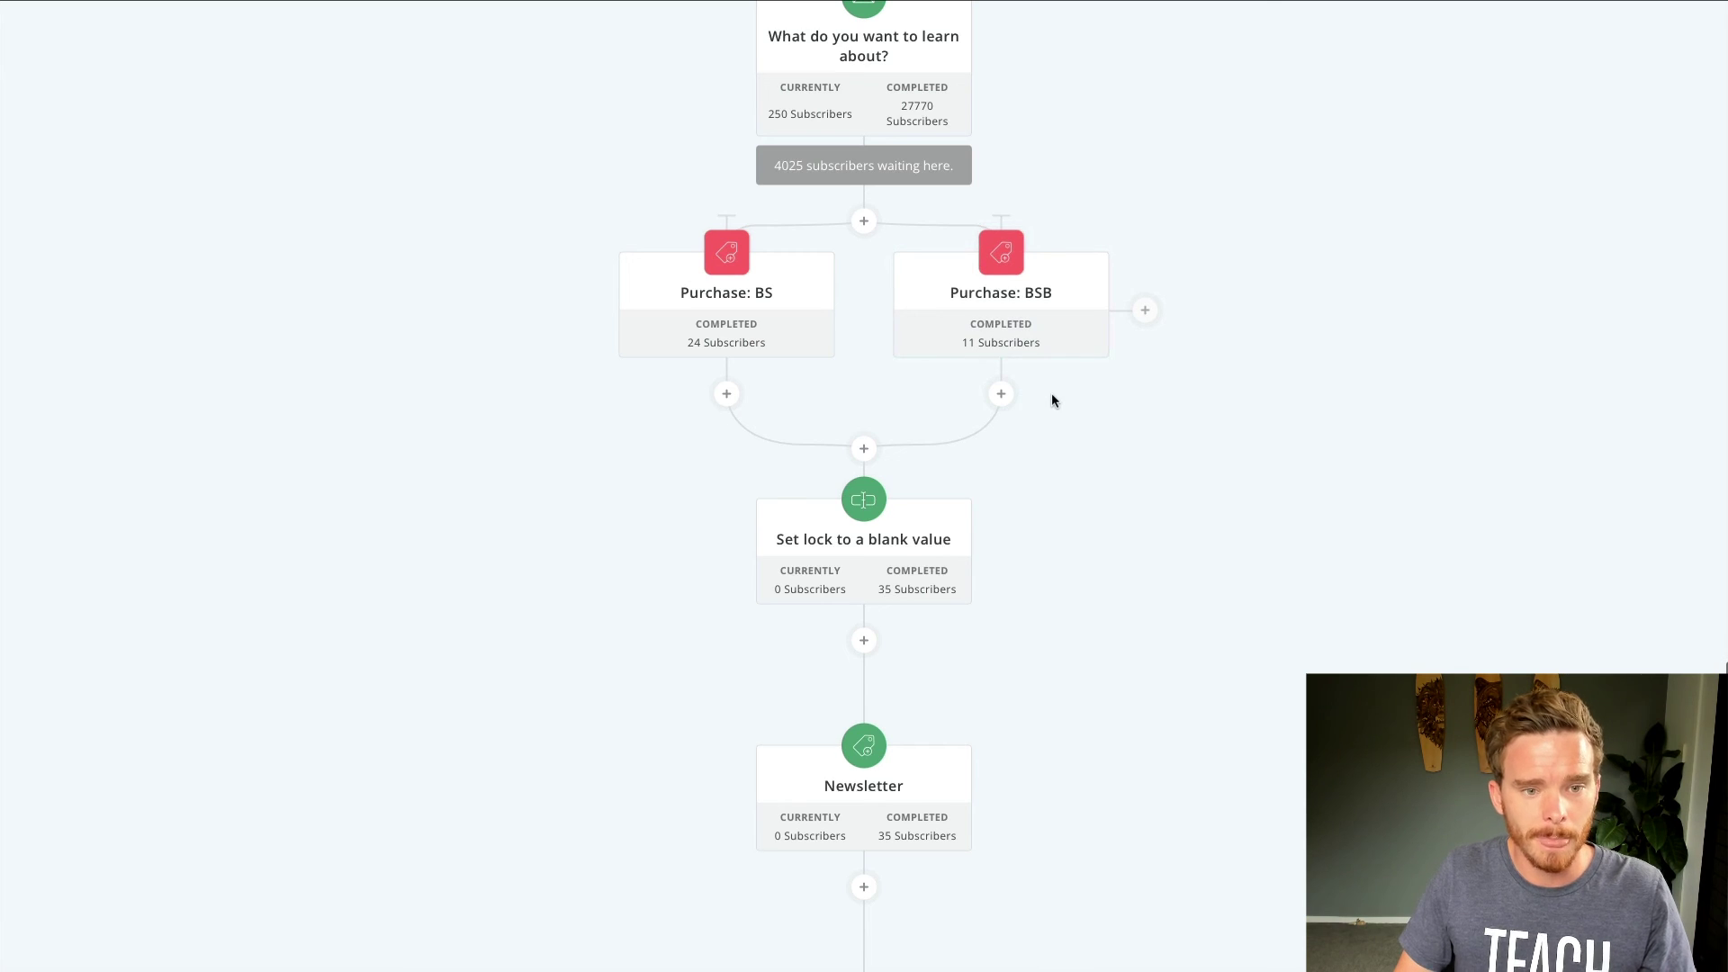
scroll(1054, 397, "down", 5)
scroll(1054, 421, "up", 1)
scroll(954, 216, "up", 3)
scroll(963, 270, "down", 1)
scroll(1003, 297, "down", 10)
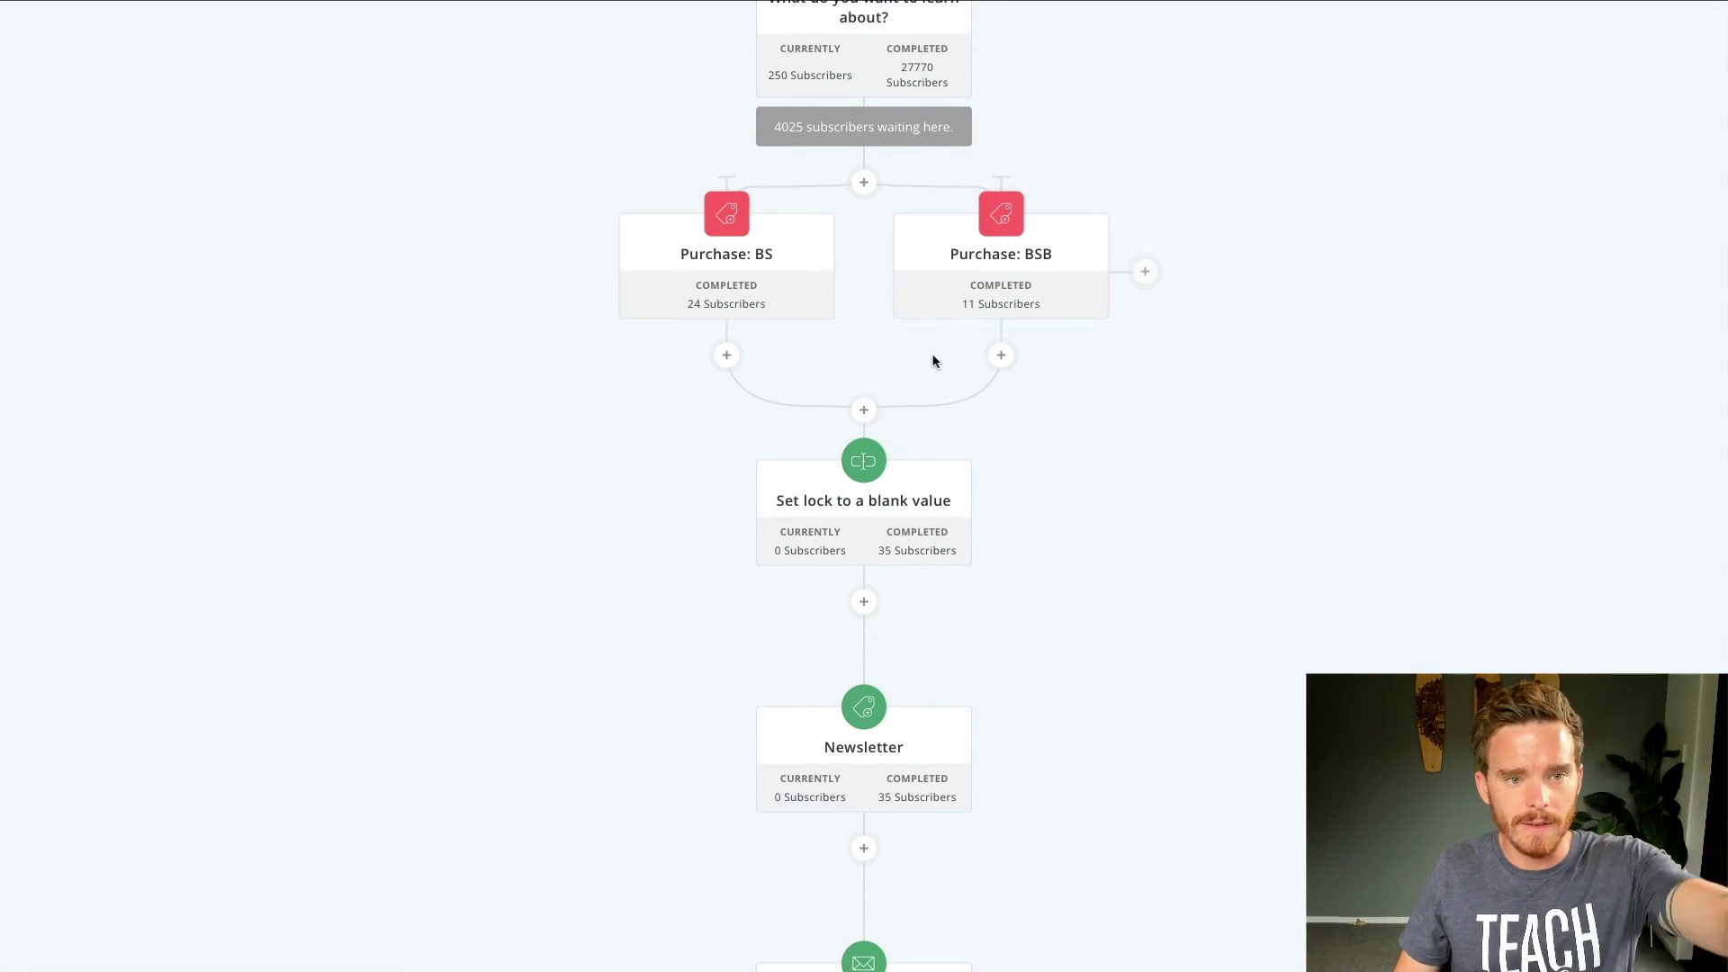
scroll(940, 369, "down", 1)
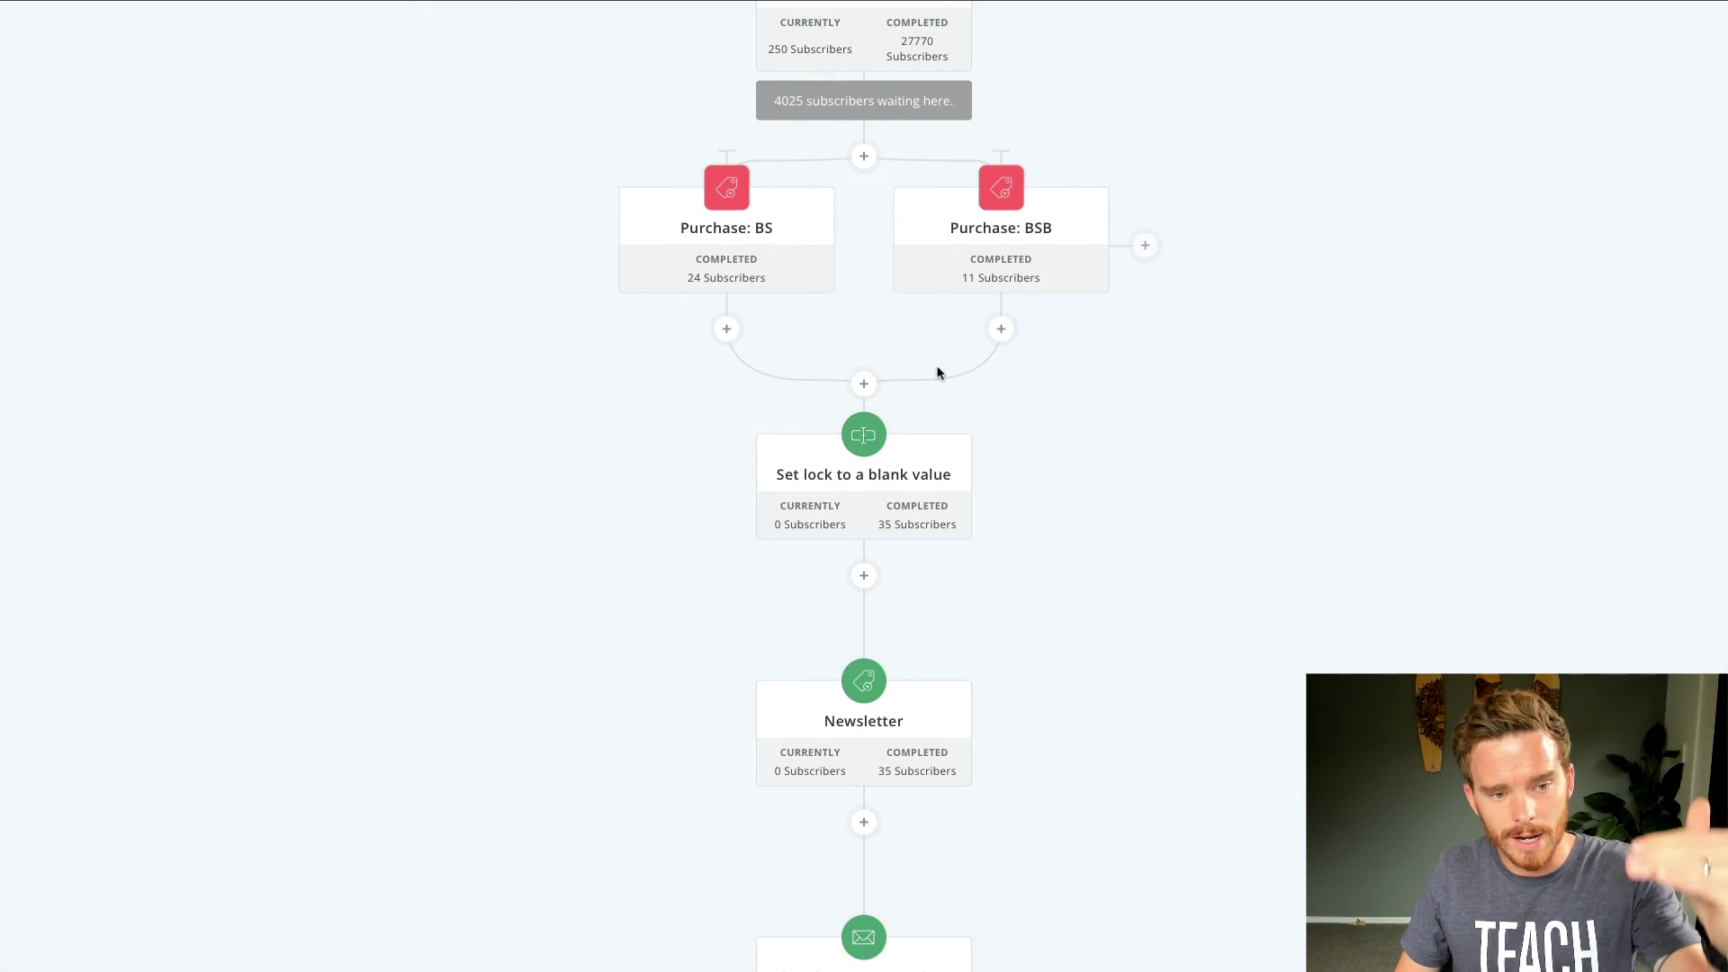
scroll(939, 375, "down", 2)
scroll(945, 409, "up", 3)
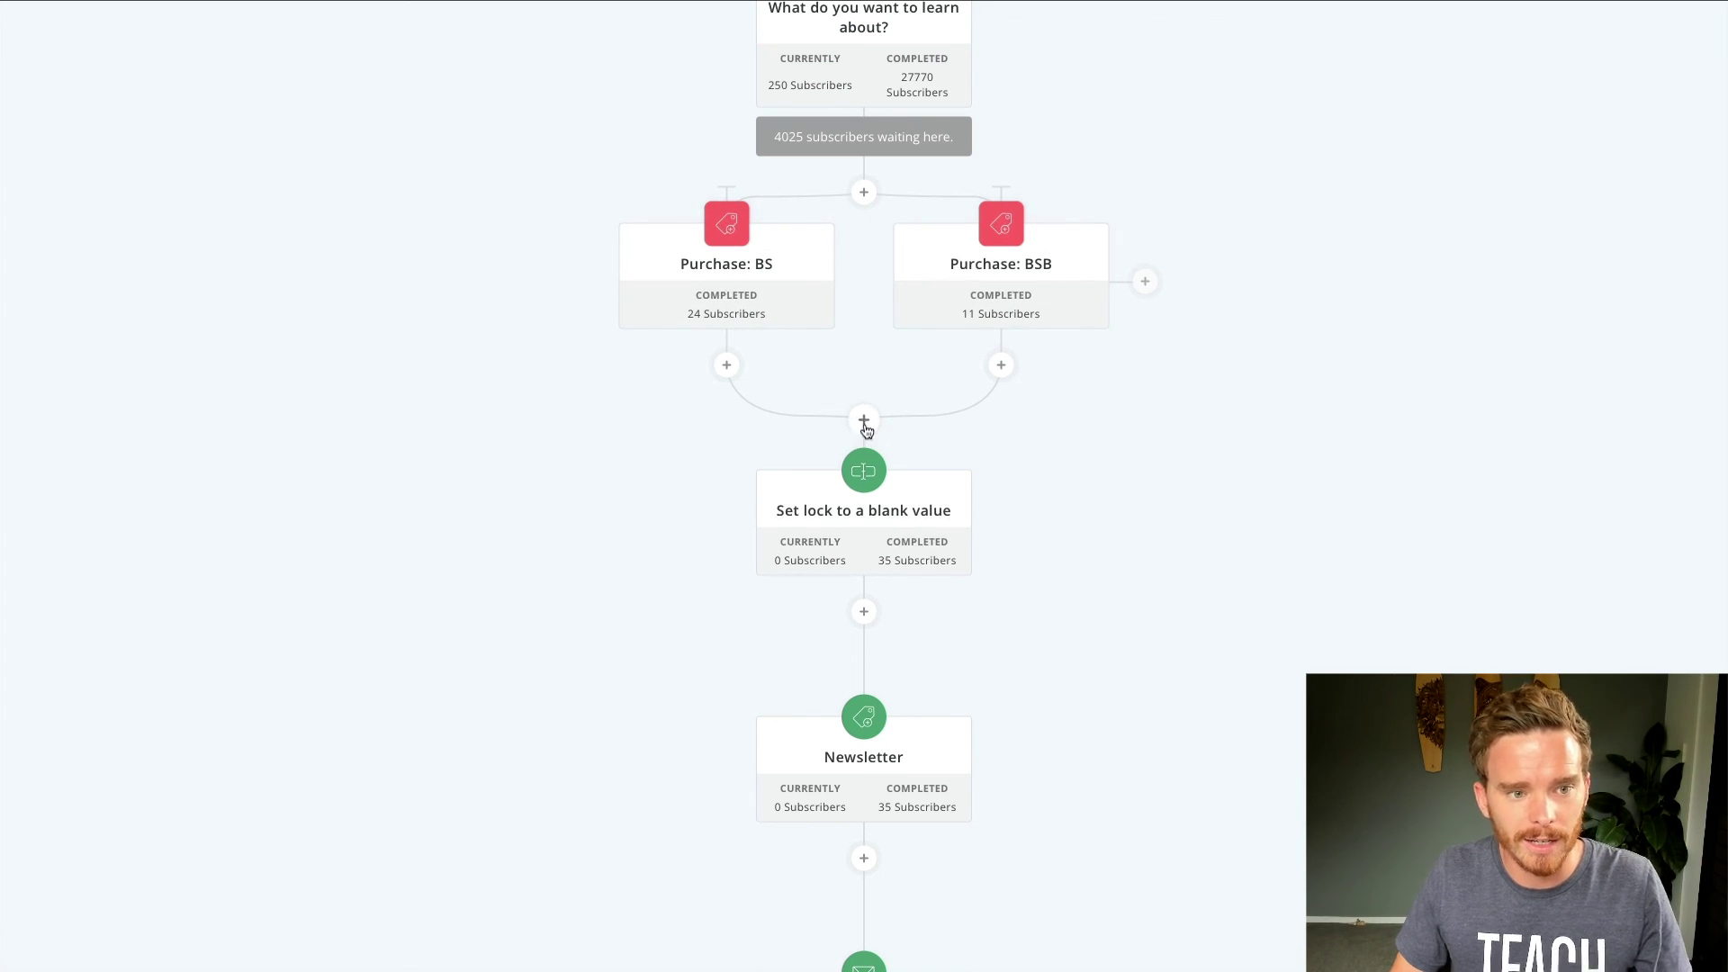
scroll(790, 324, "down", 3)
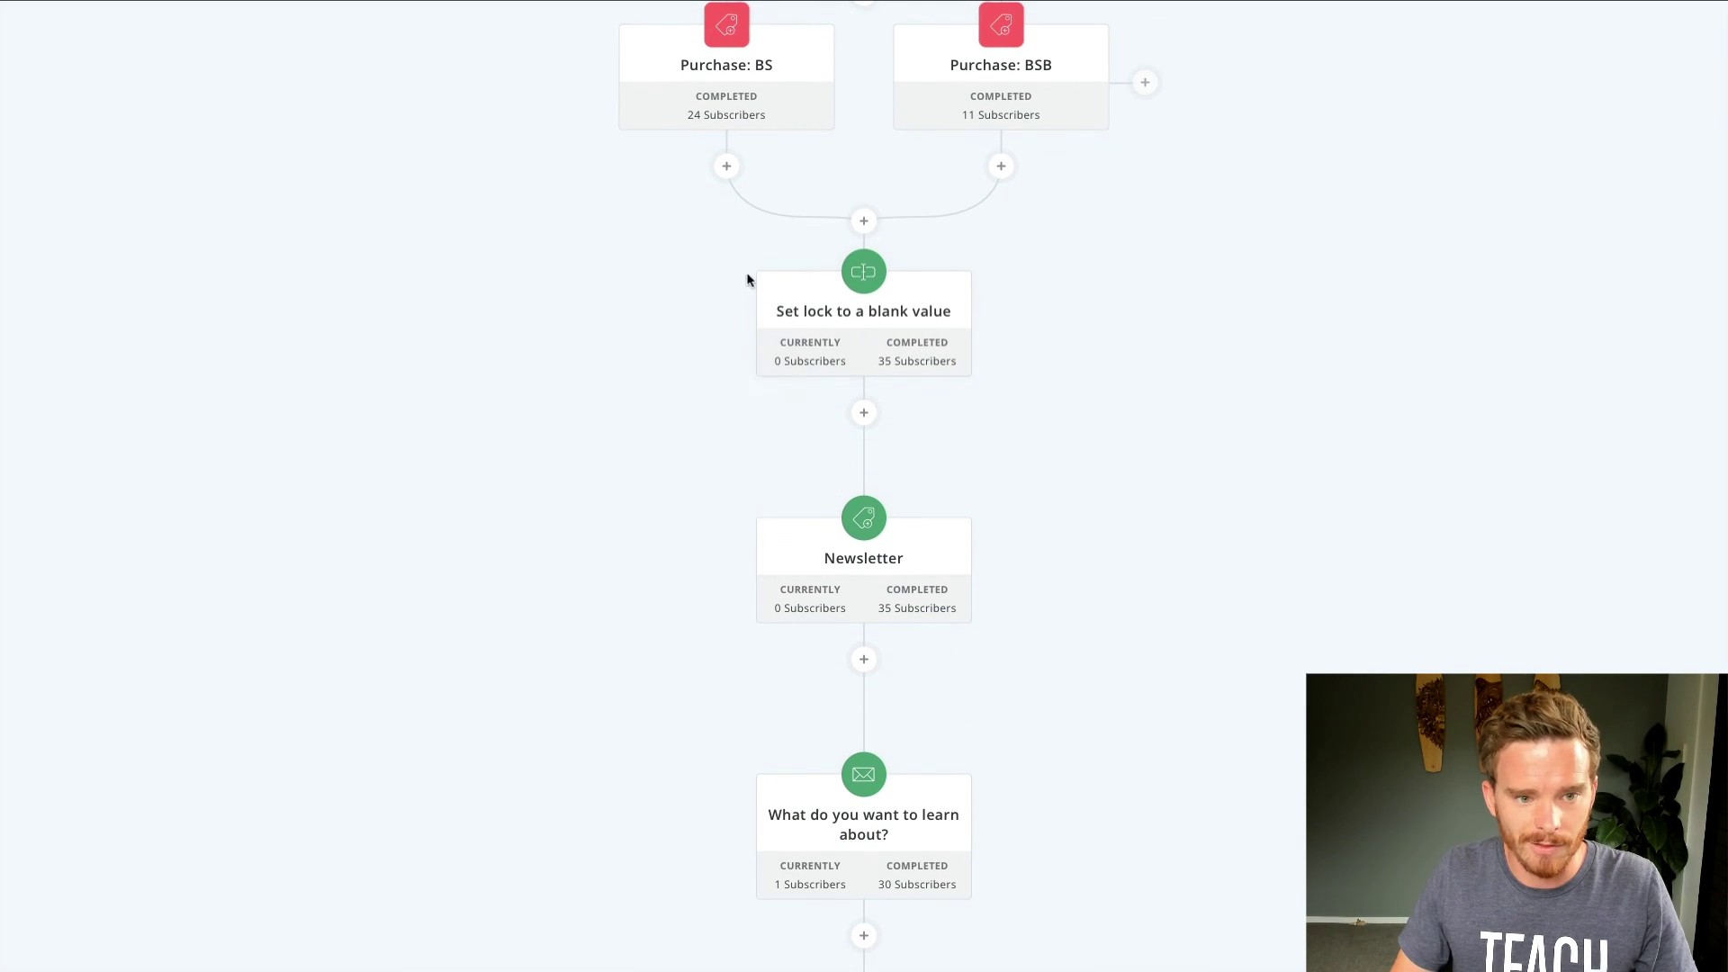
scroll(996, 510, "down", 2)
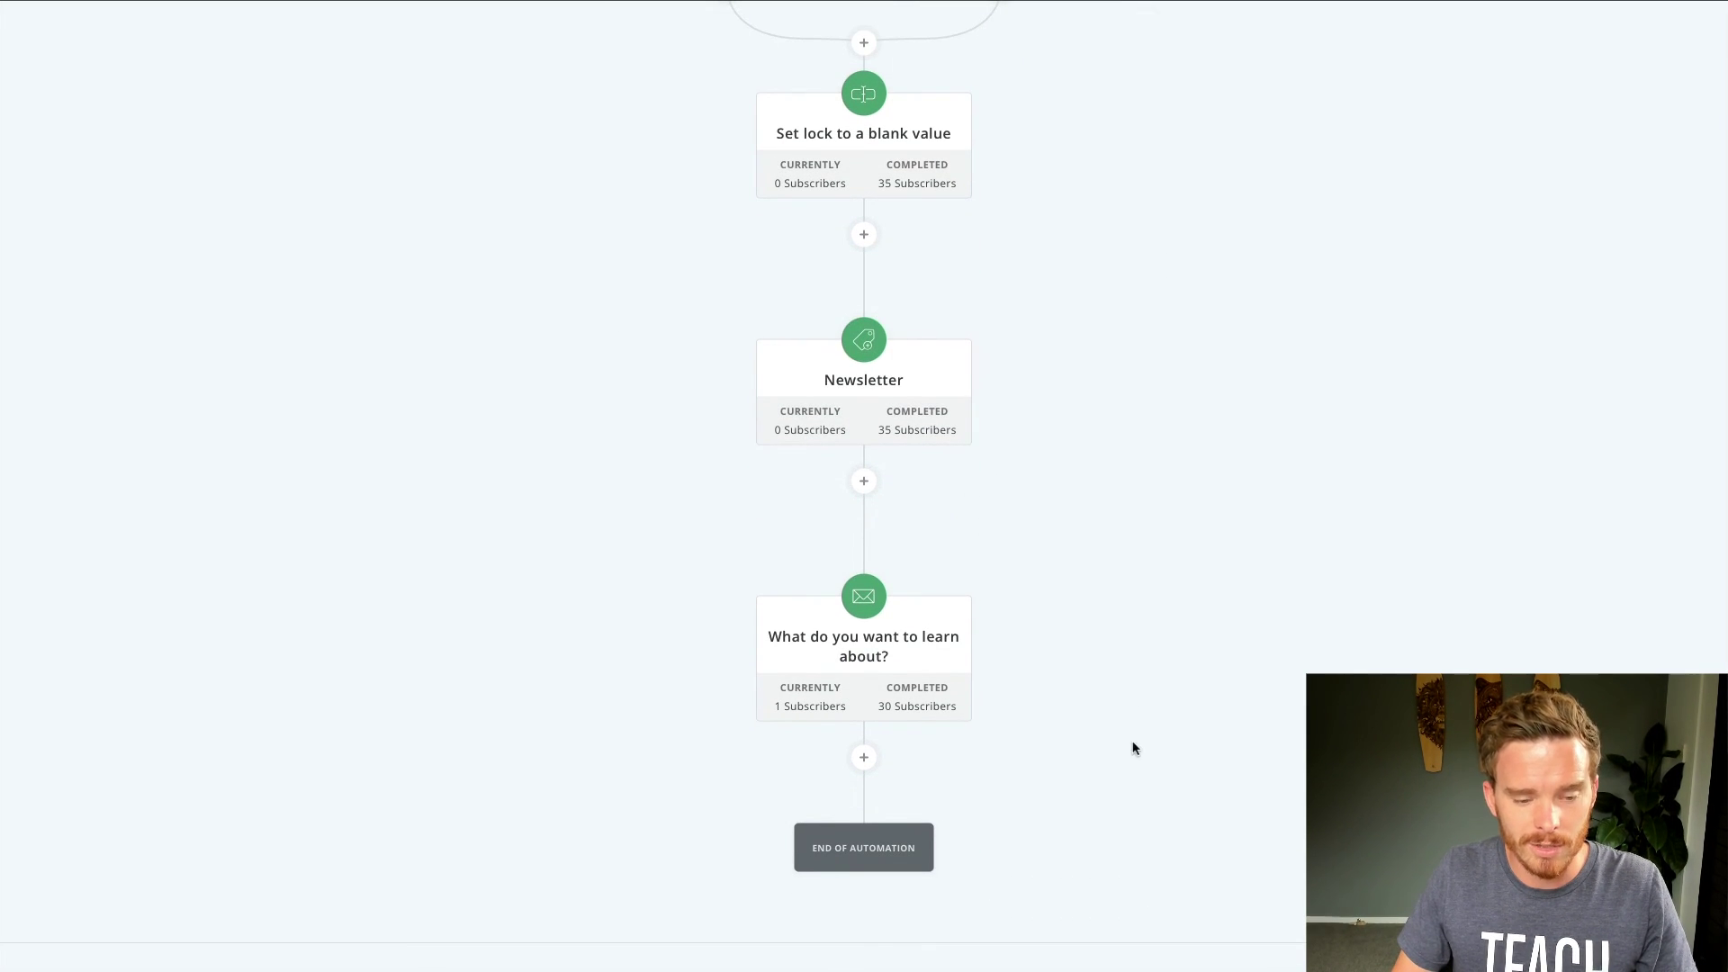
scroll(1136, 778, "down", 1)
mouse_move(828, 566)
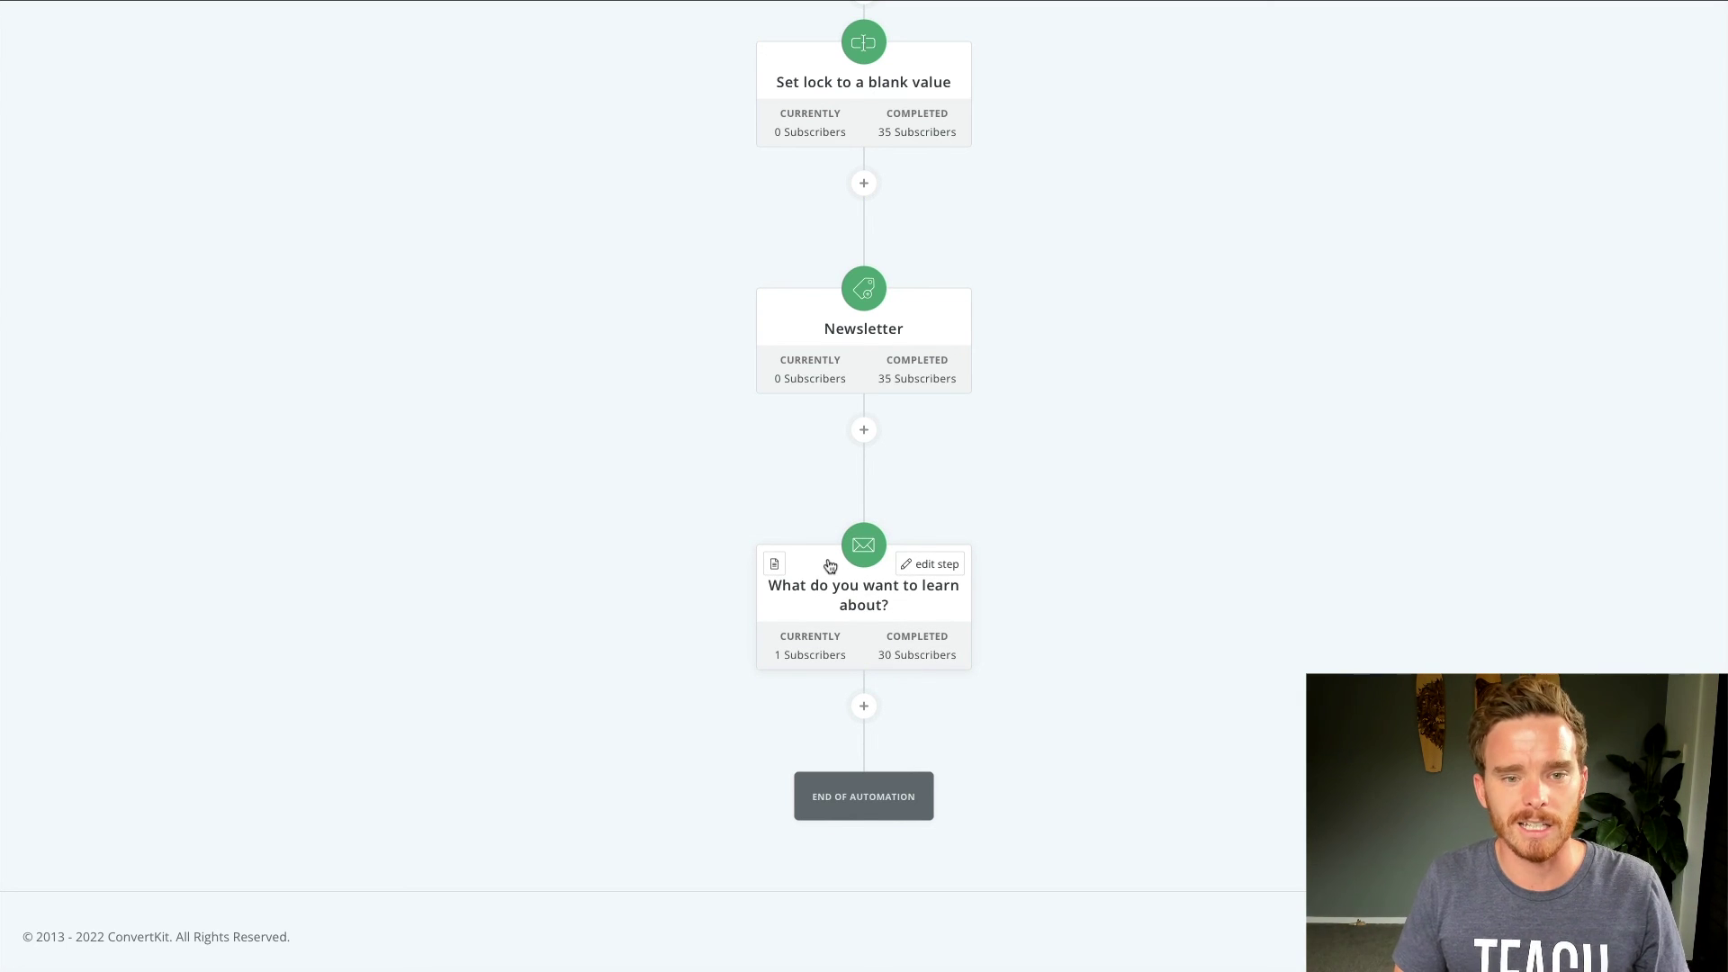
scroll(957, 521, "up", 5)
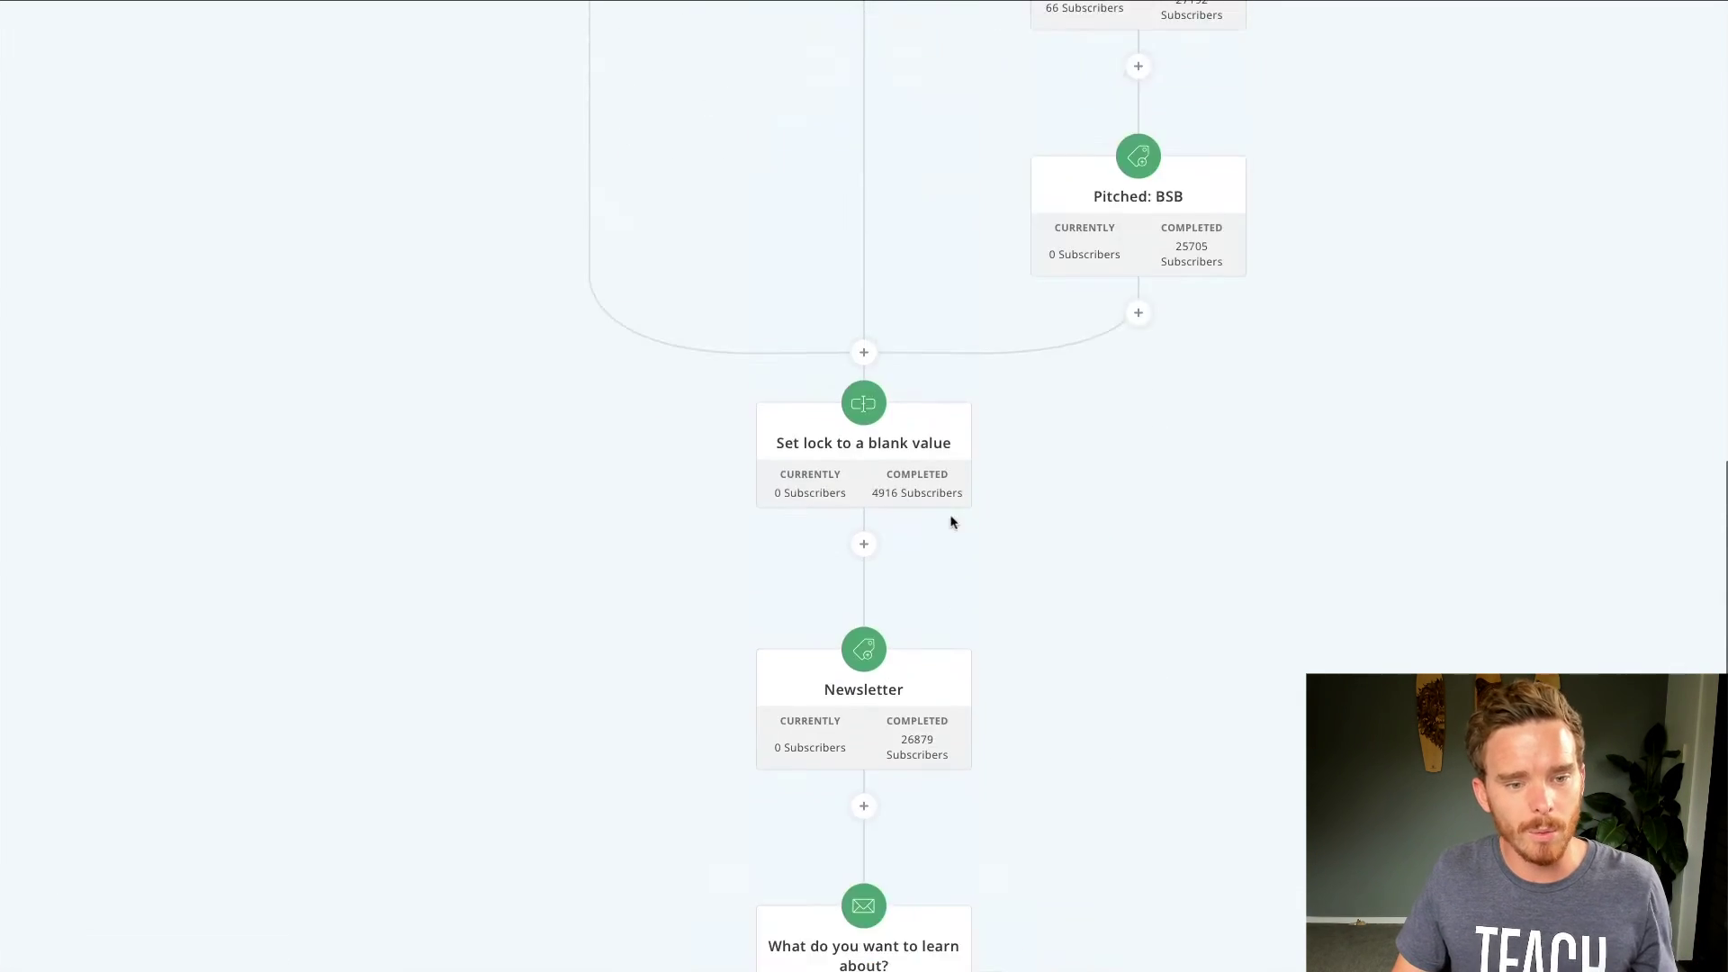
scroll(951, 523, "up", 10)
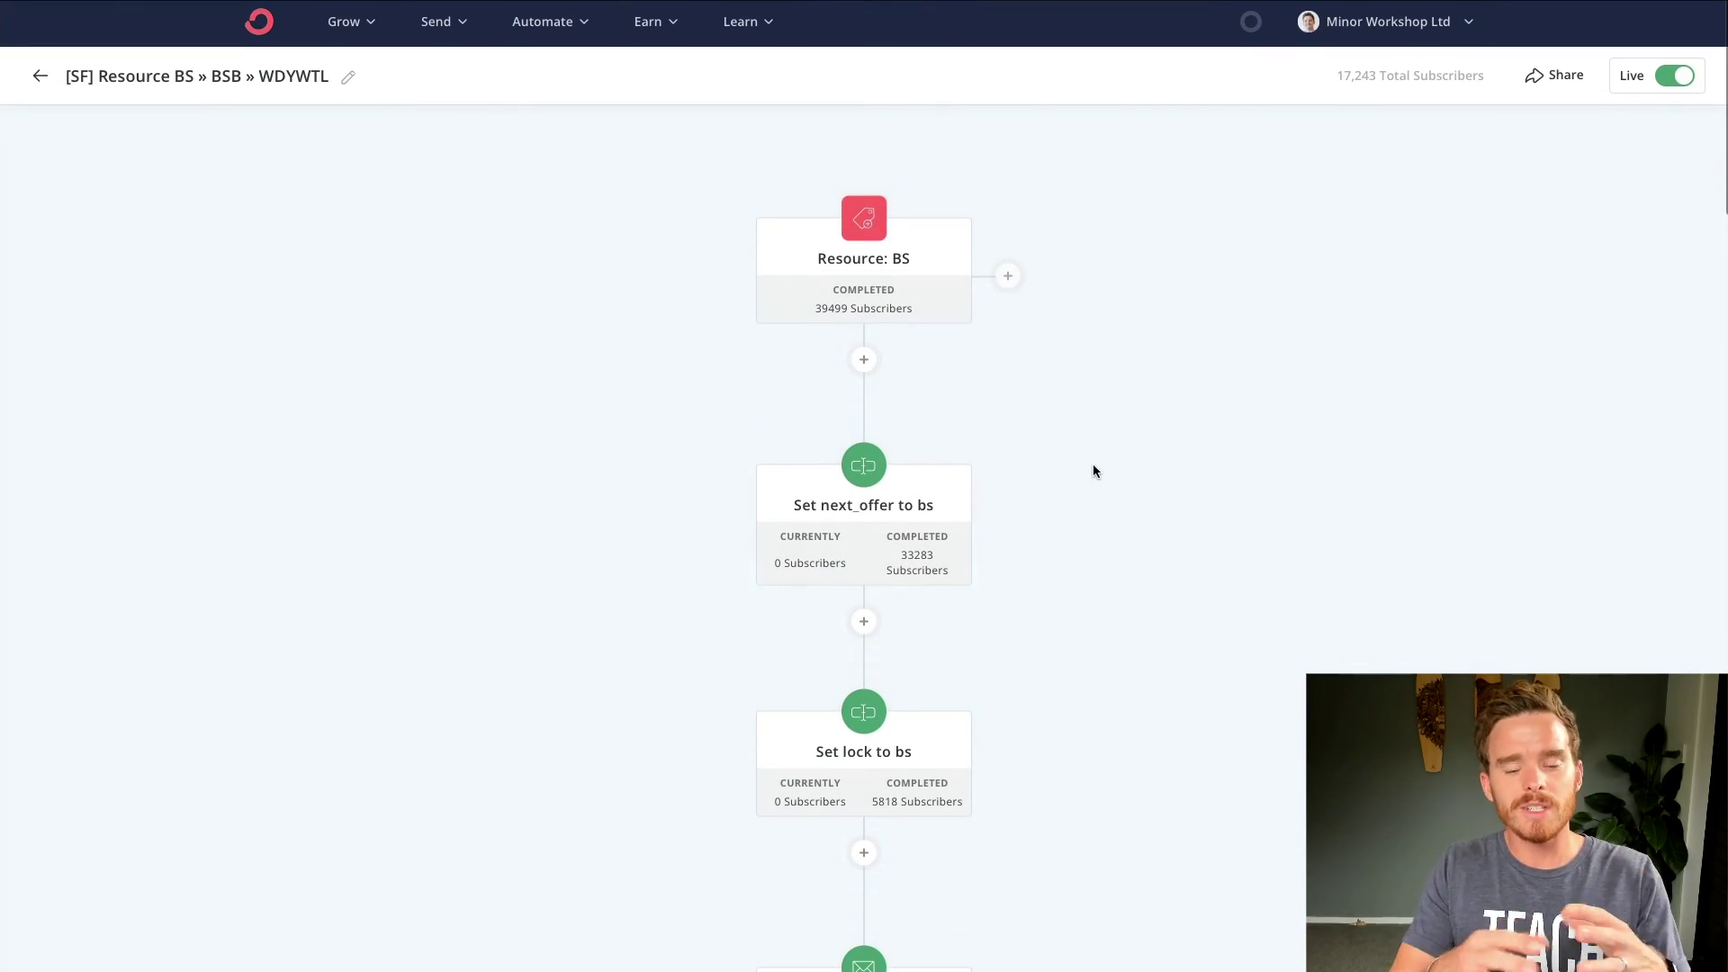